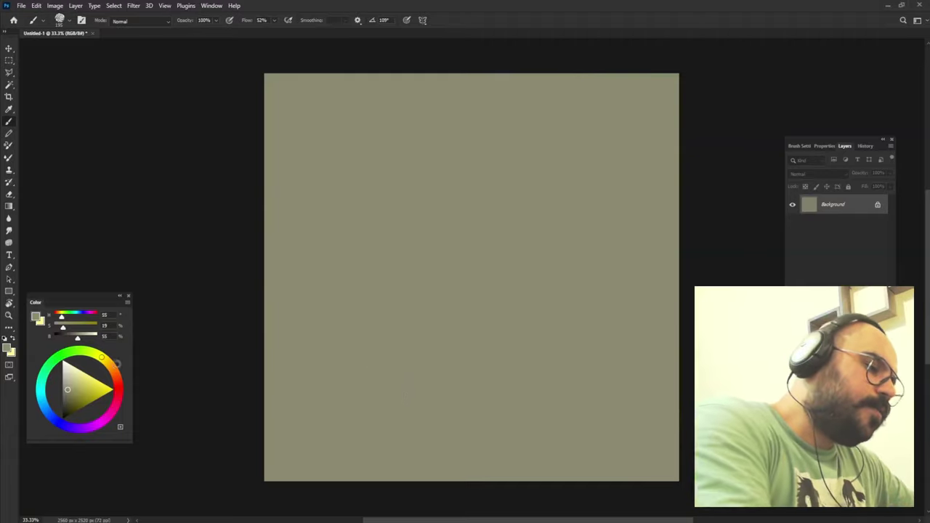
Set the paint colour to a dark brown, starting from an orange hue.
drag(117, 363, 109, 380)
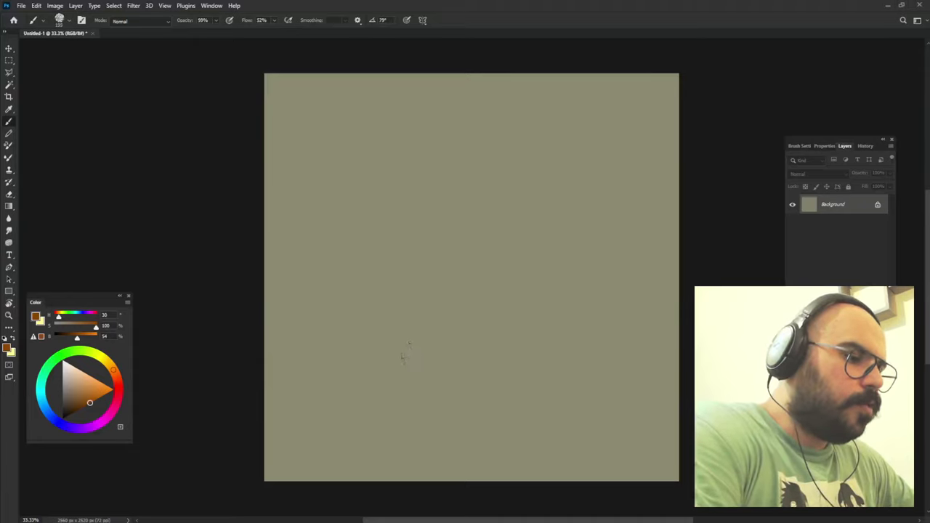
click(76, 411)
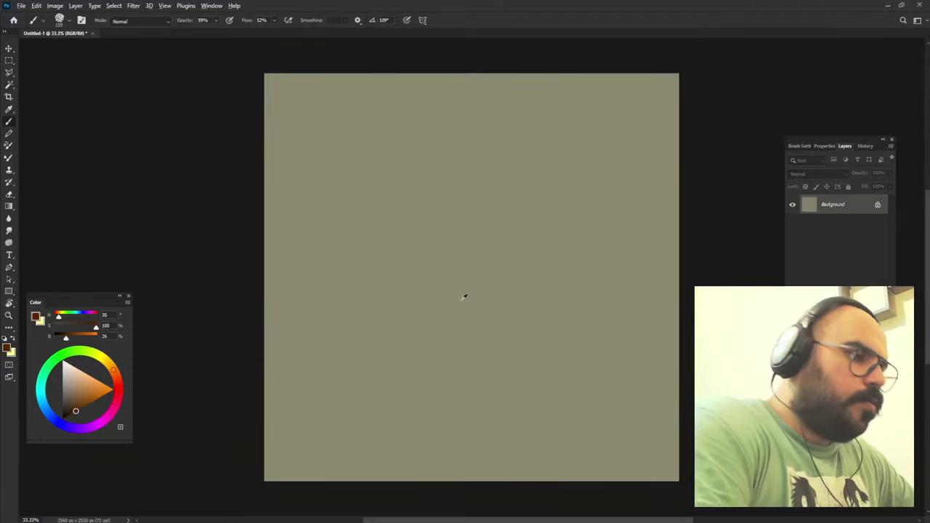
drag(455, 311, 440, 319)
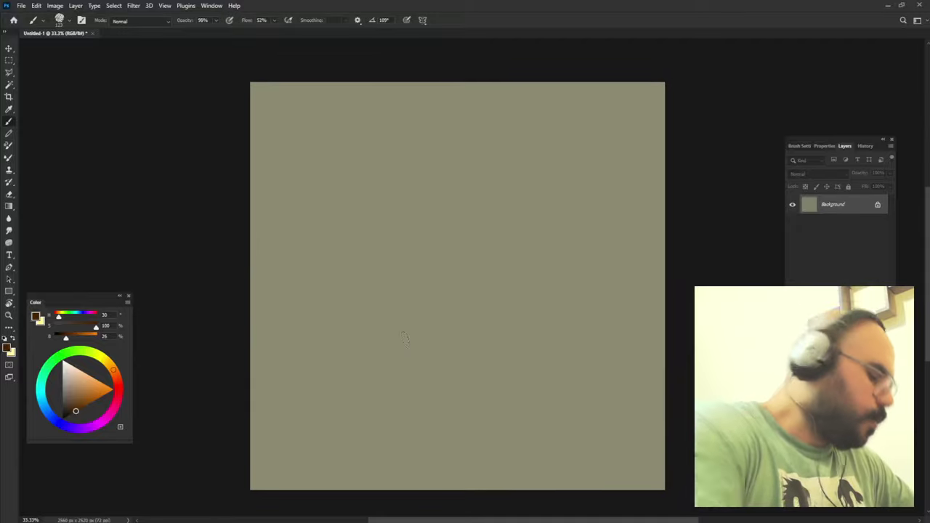
Crop the canvas narrower from the right into a tall portrait shape.
key(c)
drag(664, 286, 609, 285)
key(Return)
key(b)
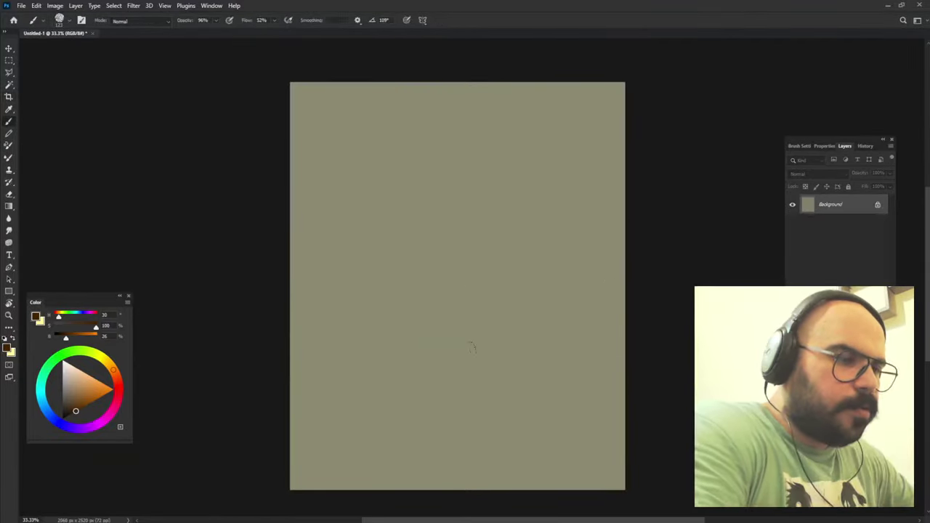
mouse_move(480, 339)
mouse_down()
mouse_move(487, 330)
mouse_move(525, 326)
mouse_move(509, 344)
mouse_move(522, 347)
mouse_move(538, 337)
mouse_move(531, 330)
mouse_move(539, 334)
mouse_up()
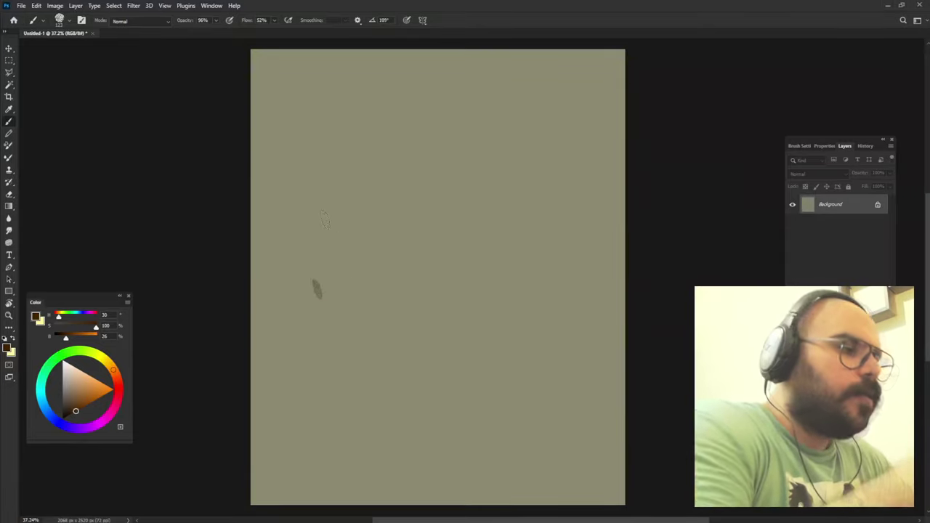
Sketch the face outline in brown: left edge, top, right side and jaw.
drag(305, 273, 333, 369)
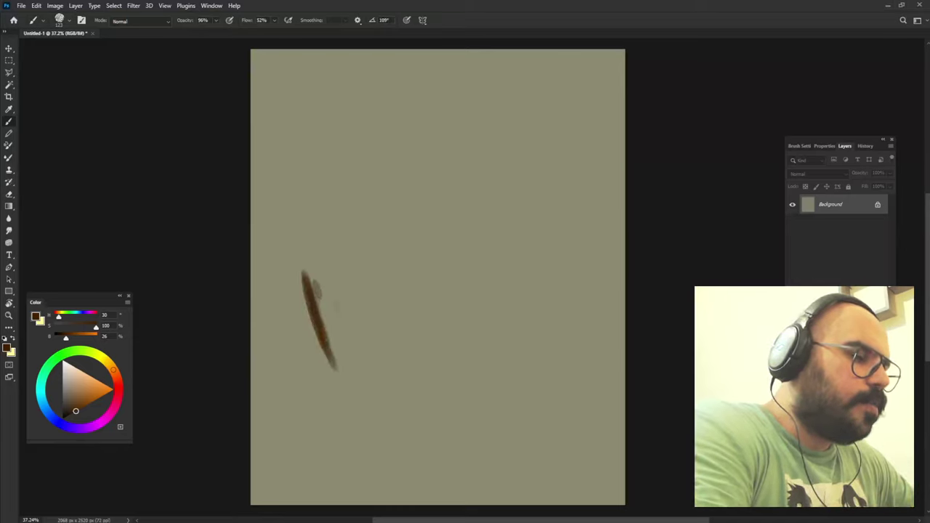
drag(295, 237, 353, 416)
mouse_move(287, 280)
mouse_down()
mouse_move(291, 297)
mouse_move(318, 155)
mouse_move(448, 125)
mouse_up()
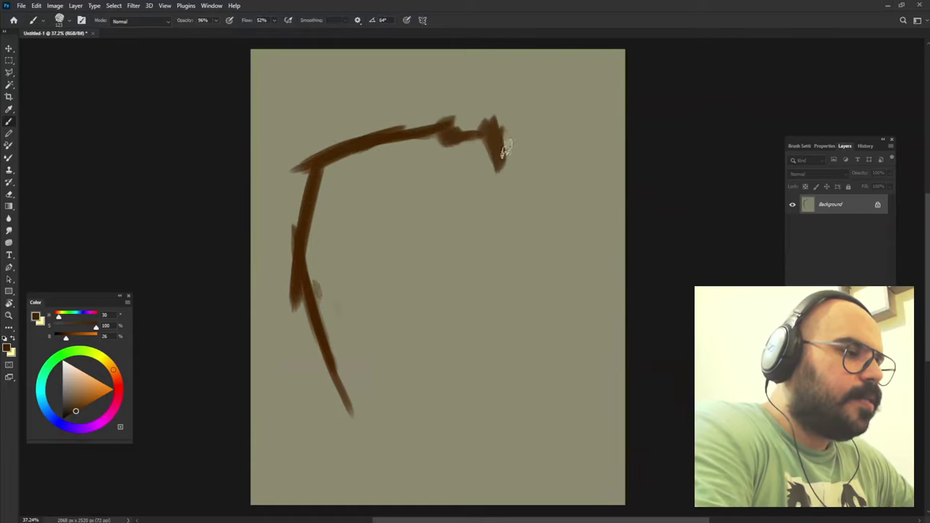
mouse_move(506, 149)
mouse_down()
mouse_move(543, 211)
mouse_move(512, 300)
mouse_up()
mouse_move(540, 181)
mouse_down()
mouse_move(541, 348)
mouse_move(466, 430)
mouse_up()
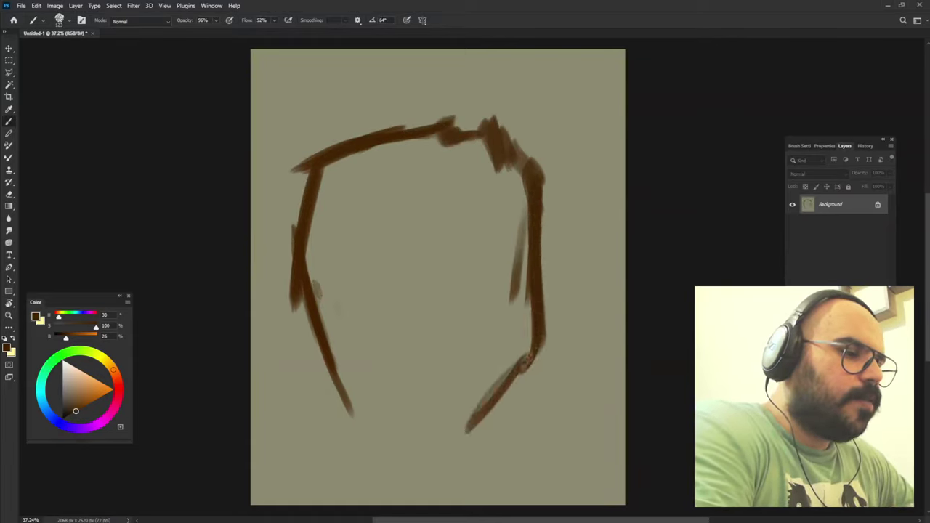
drag(523, 361, 418, 445)
drag(291, 189, 324, 374)
drag(298, 305, 429, 442)
drag(338, 374, 436, 450)
mouse_move(443, 451)
mouse_down()
mouse_move(529, 373)
mouse_move(512, 336)
mouse_up()
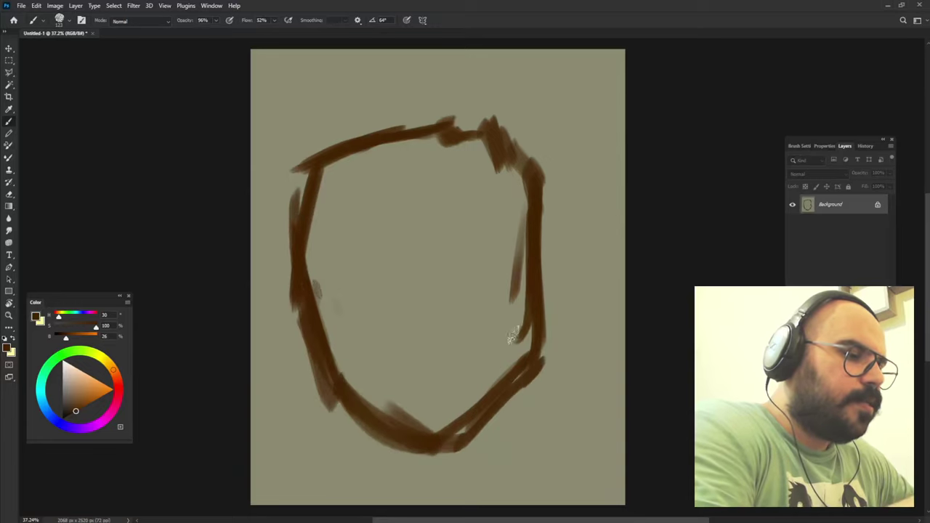
Sketch a left ear and the outer hair mass around the head.
drag(282, 307, 320, 433)
drag(255, 313, 291, 410)
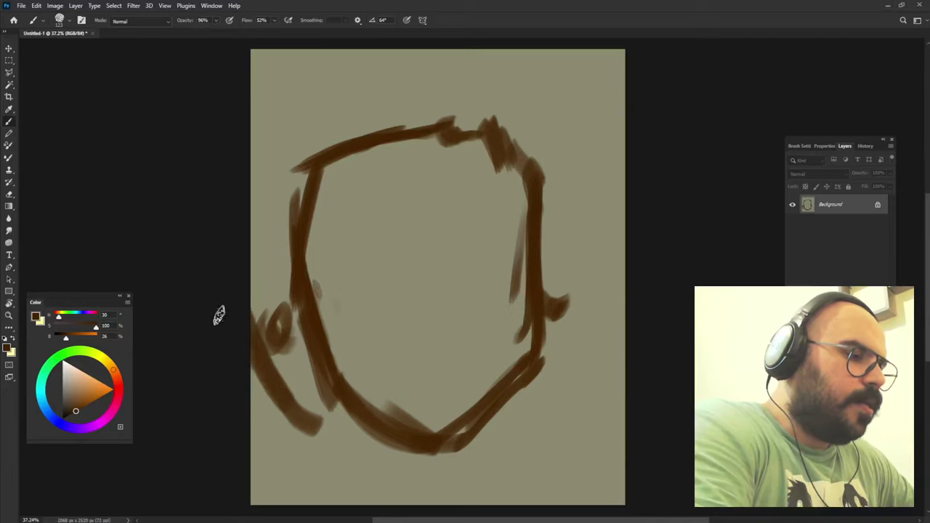
drag(247, 153, 304, 58)
drag(251, 109, 465, 56)
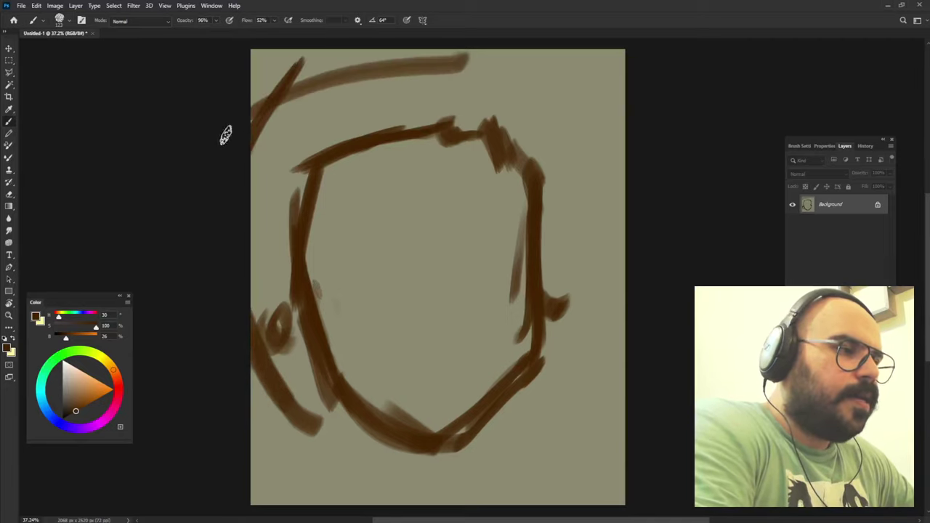
mouse_move(291, 91)
mouse_down()
mouse_move(524, 80)
mouse_move(595, 189)
mouse_up()
drag(596, 77, 618, 182)
drag(622, 218, 596, 312)
mouse_move(567, 371)
mouse_down()
mouse_move(534, 396)
mouse_move(624, 253)
mouse_up()
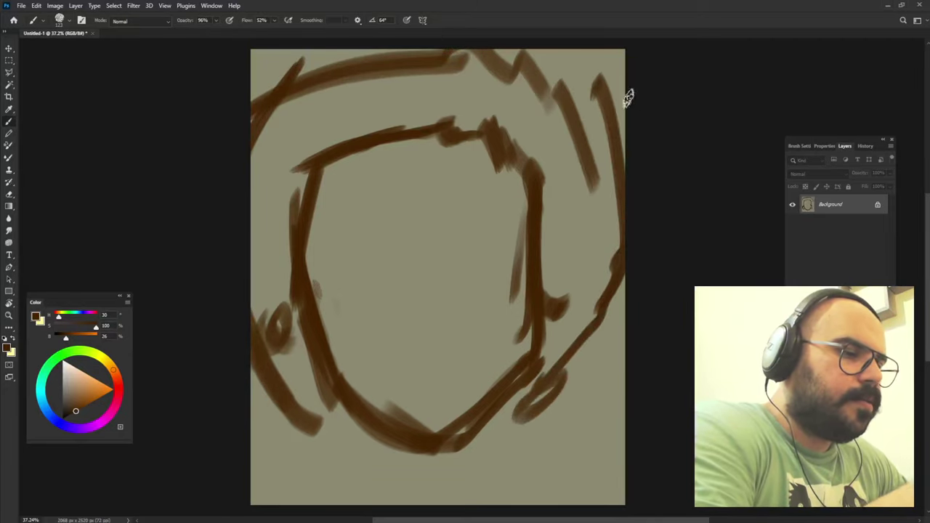
Add lower-left jaw strokes and sketch the neck and shoulders.
drag(259, 338, 317, 387)
drag(308, 374, 347, 425)
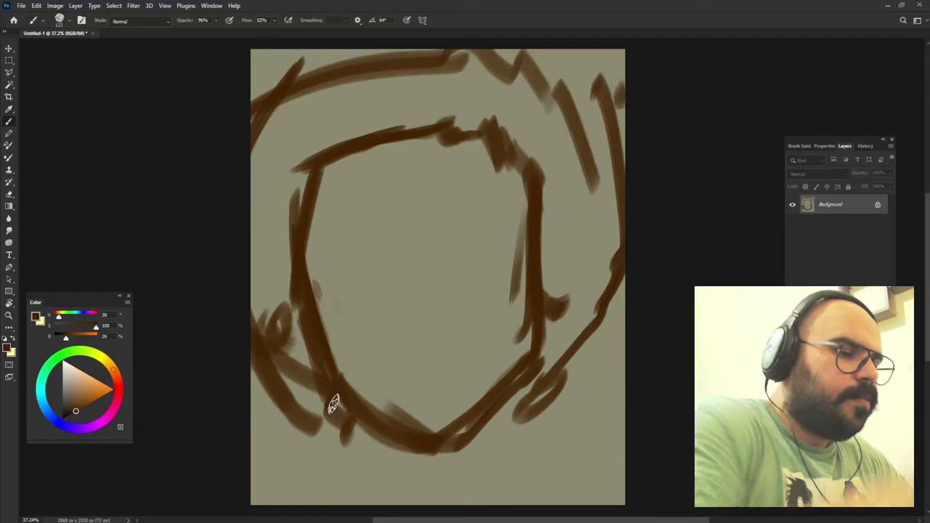
drag(513, 392, 624, 468)
drag(495, 411, 625, 501)
drag(560, 433, 624, 488)
drag(356, 414, 360, 501)
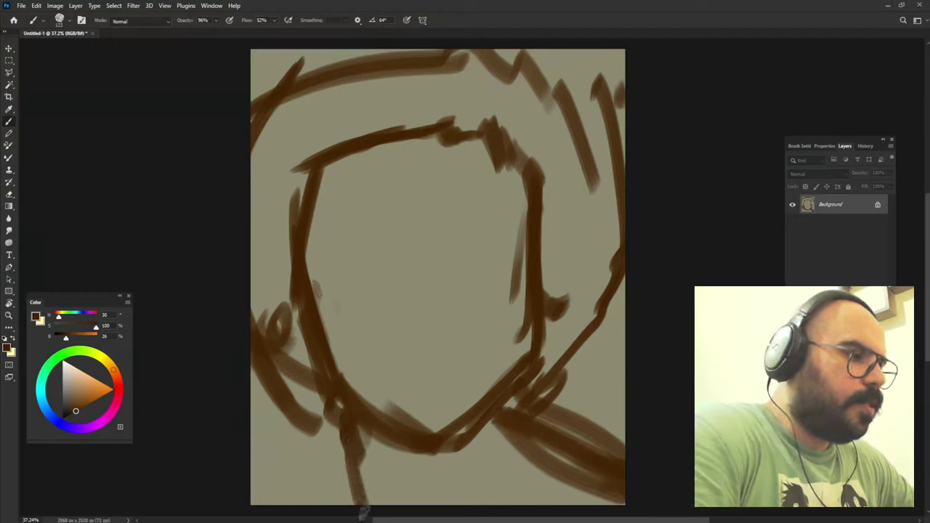
drag(342, 436, 284, 501)
mouse_move(440, 479)
mouse_down()
mouse_move(523, 436)
mouse_move(618, 458)
mouse_up()
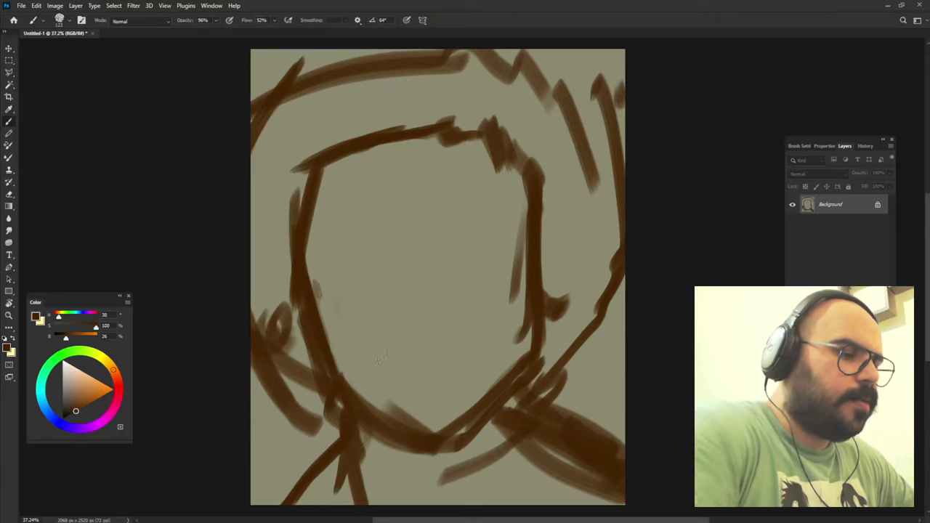
Fill the head with red-orange using a larger brush, then select pale blue-grey.
click(91, 407)
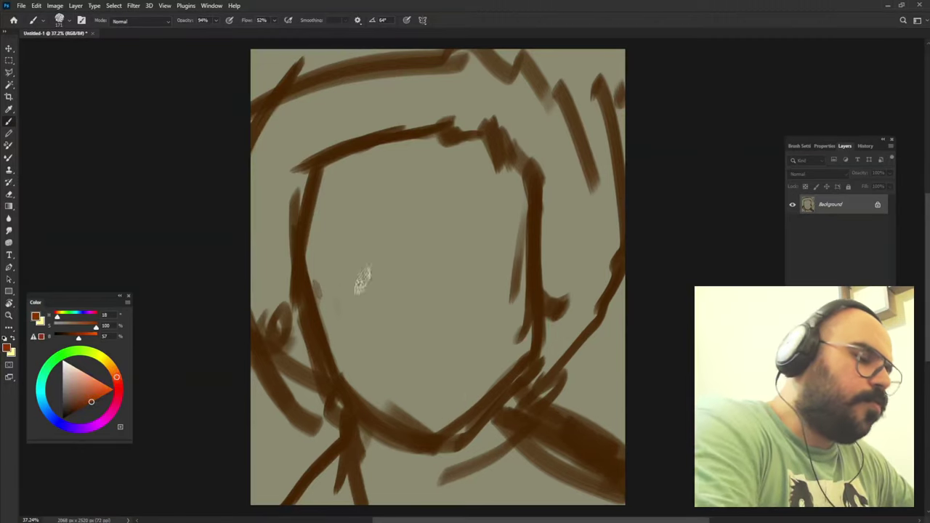
drag(405, 259, 374, 236)
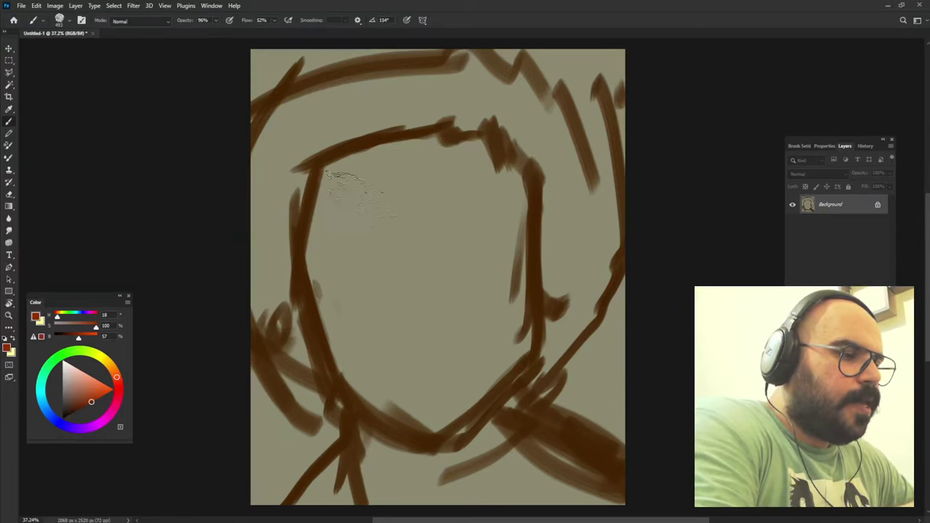
mouse_move(359, 192)
mouse_down()
mouse_move(322, 260)
mouse_move(373, 332)
mouse_move(450, 167)
mouse_move(398, 332)
mouse_move(446, 307)
mouse_move(501, 342)
mouse_move(341, 490)
mouse_move(499, 443)
mouse_move(399, 385)
mouse_move(269, 343)
mouse_move(225, 287)
mouse_move(276, 124)
mouse_move(518, 93)
mouse_move(373, 87)
mouse_move(423, 125)
mouse_move(540, 129)
mouse_move(588, 201)
mouse_move(477, 141)
mouse_move(298, 205)
mouse_up()
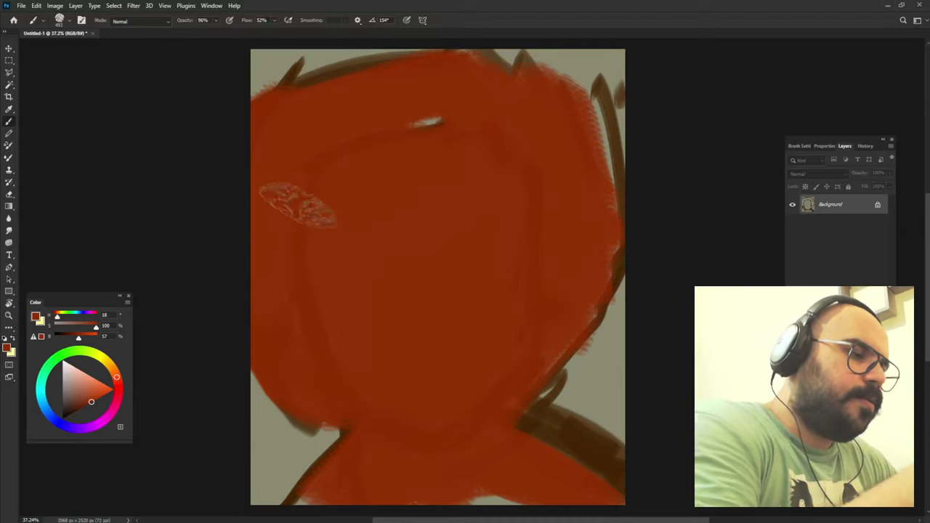
drag(265, 423, 214, 416)
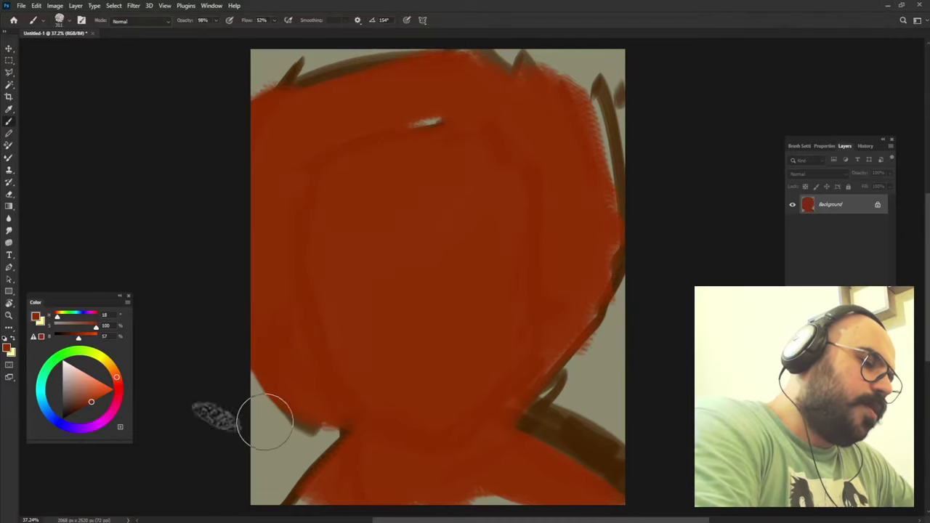
click(41, 392)
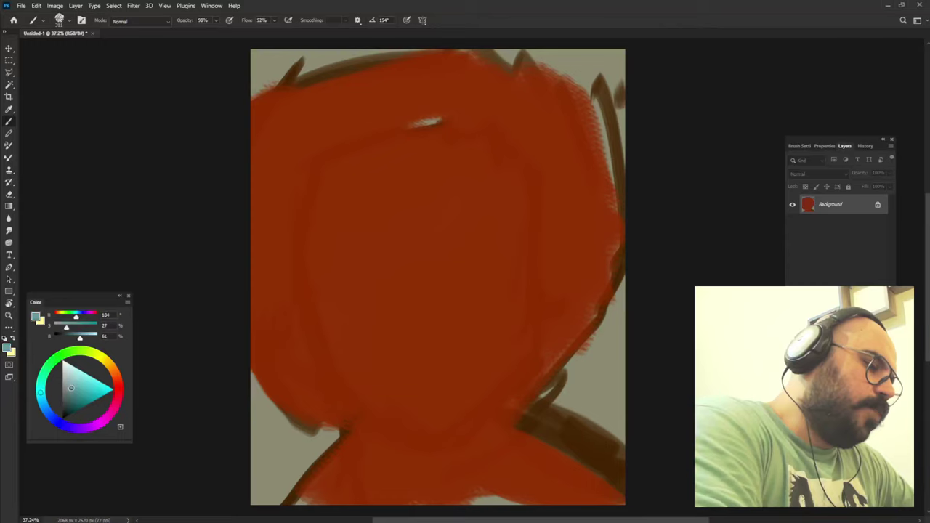
Paint the background blue-grey at full opacity along the lower left, right edge and top.
click(69, 389)
key(0)
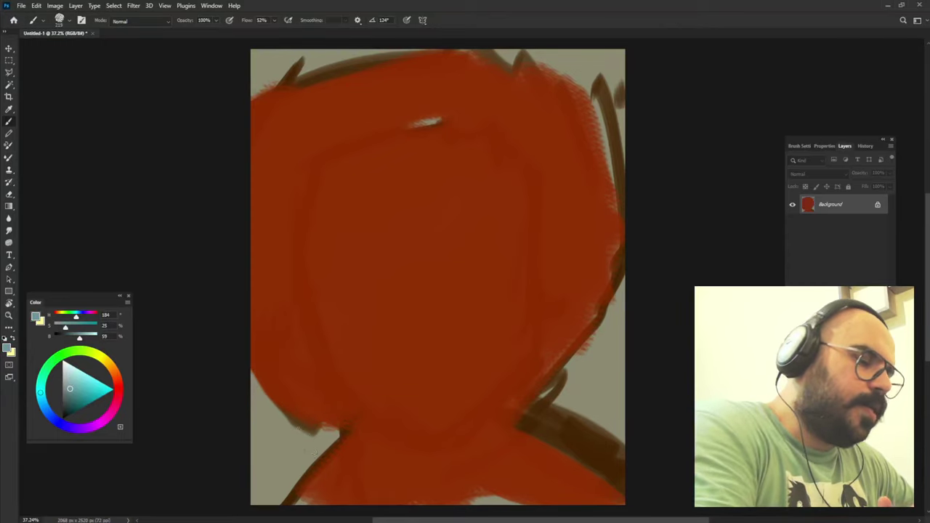
drag(255, 382, 336, 436)
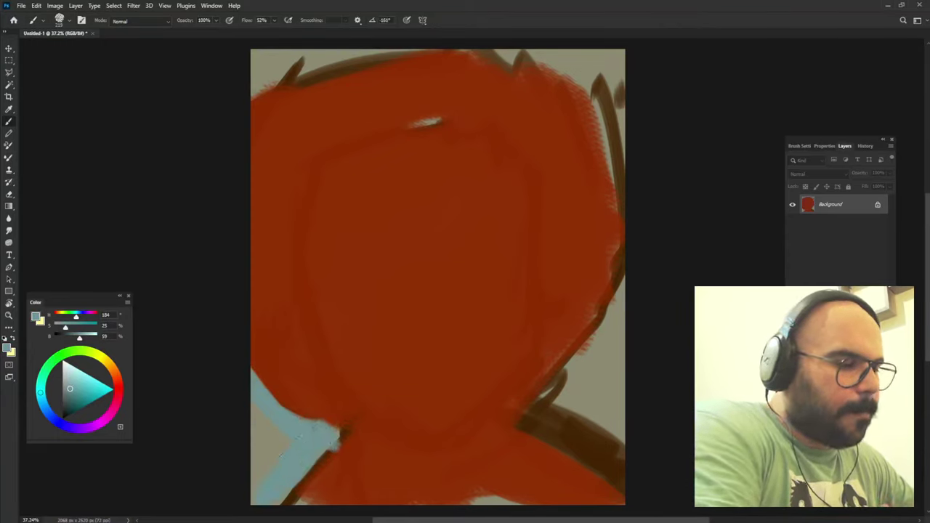
mouse_move(616, 80)
mouse_down()
mouse_move(609, 309)
mouse_move(556, 402)
mouse_up()
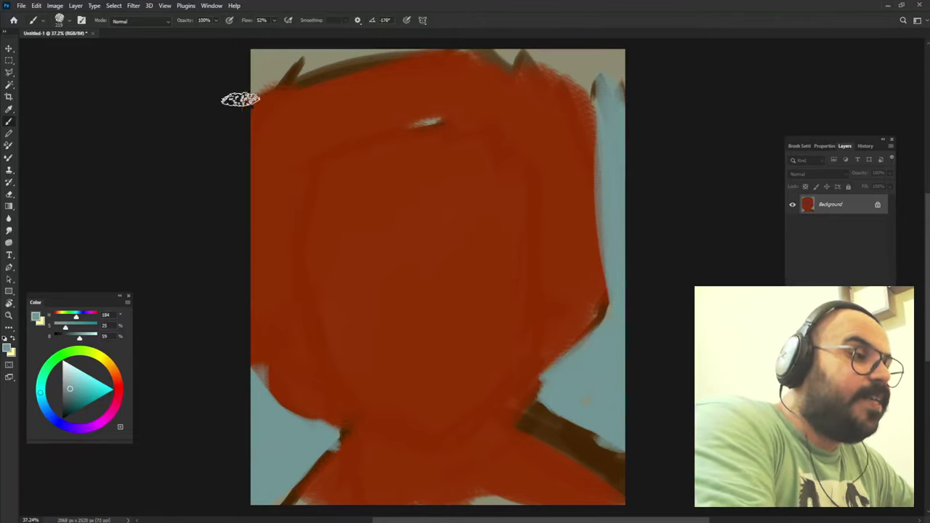
drag(240, 100, 327, 59)
drag(227, 95, 426, 37)
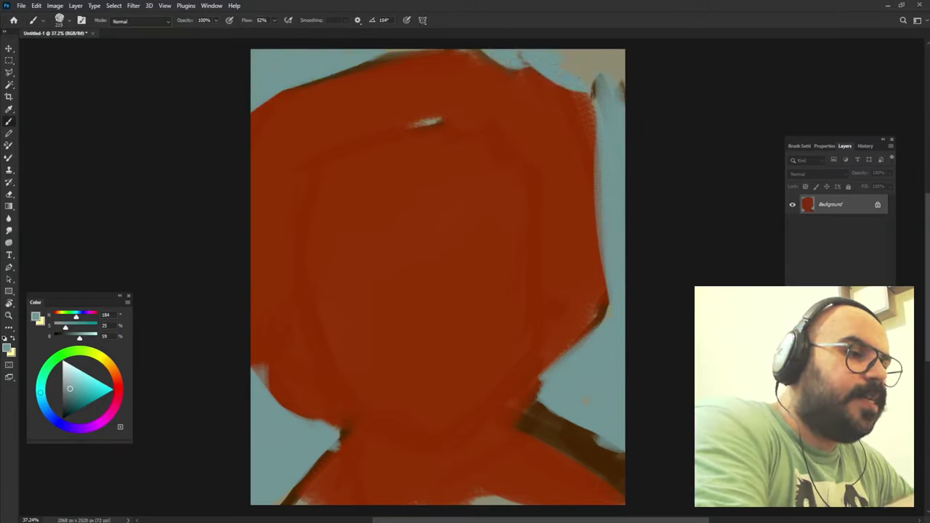
Sample the head's red and extend the head shape at lower left.
alt+click(454, 127)
mouse_move(274, 347)
mouse_down()
mouse_move(290, 420)
mouse_move(360, 418)
mouse_up()
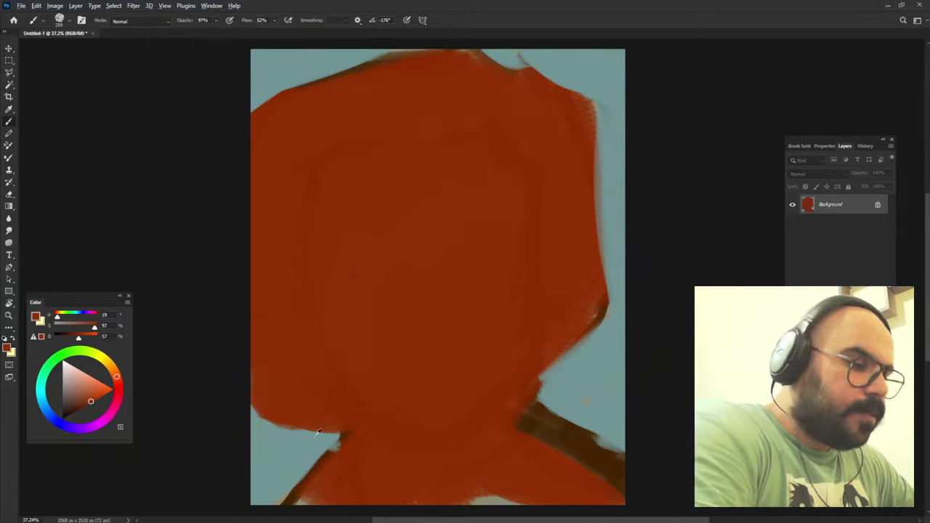
alt+click(300, 448)
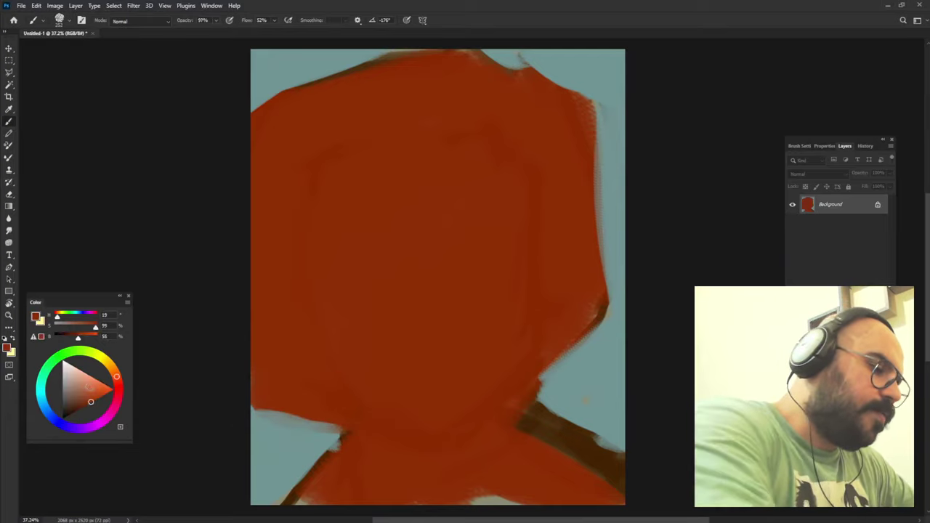
Block in the forehead, cheeks and central face with light orange.
click(96, 385)
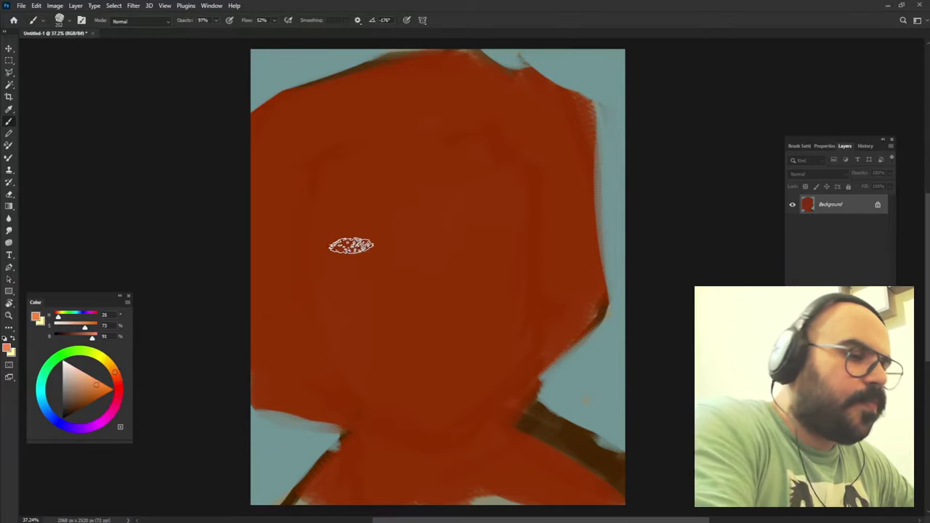
drag(356, 130, 356, 191)
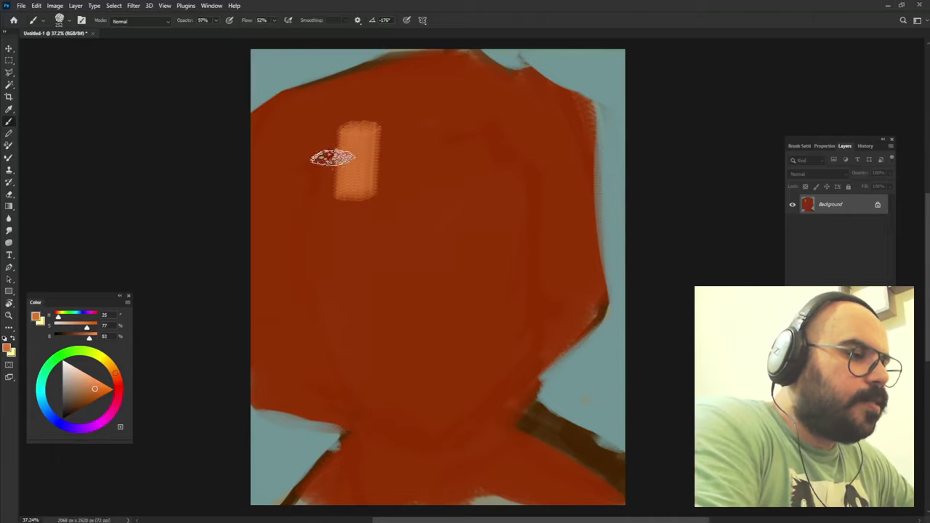
drag(332, 158, 500, 149)
mouse_move(363, 163)
mouse_down()
mouse_move(371, 207)
mouse_move(440, 152)
mouse_move(450, 250)
mouse_up()
mouse_move(385, 153)
mouse_down()
mouse_move(339, 270)
mouse_move(338, 322)
mouse_move(360, 348)
mouse_up()
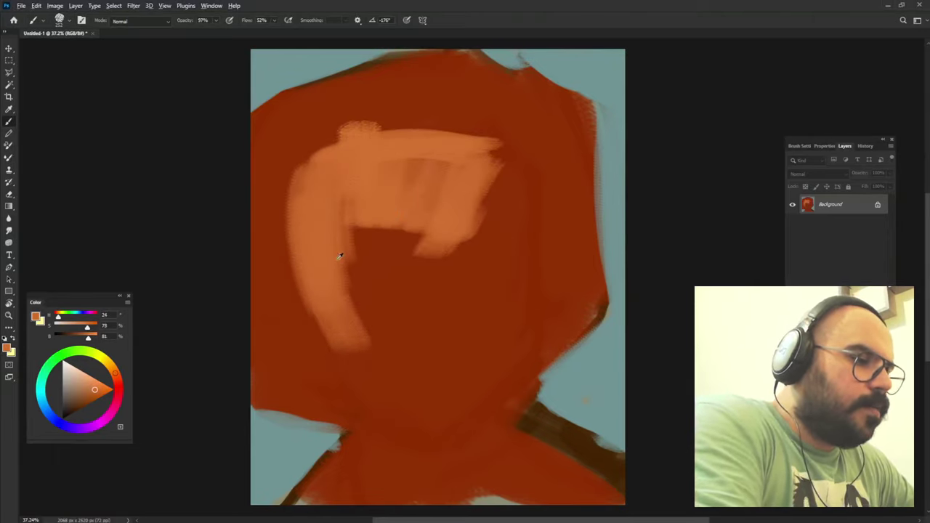
alt+click(339, 255)
mouse_move(339, 256)
mouse_down()
mouse_move(384, 343)
mouse_move(400, 222)
mouse_move(452, 321)
mouse_move(467, 153)
mouse_move(492, 284)
mouse_move(430, 354)
mouse_up()
alt+click(436, 329)
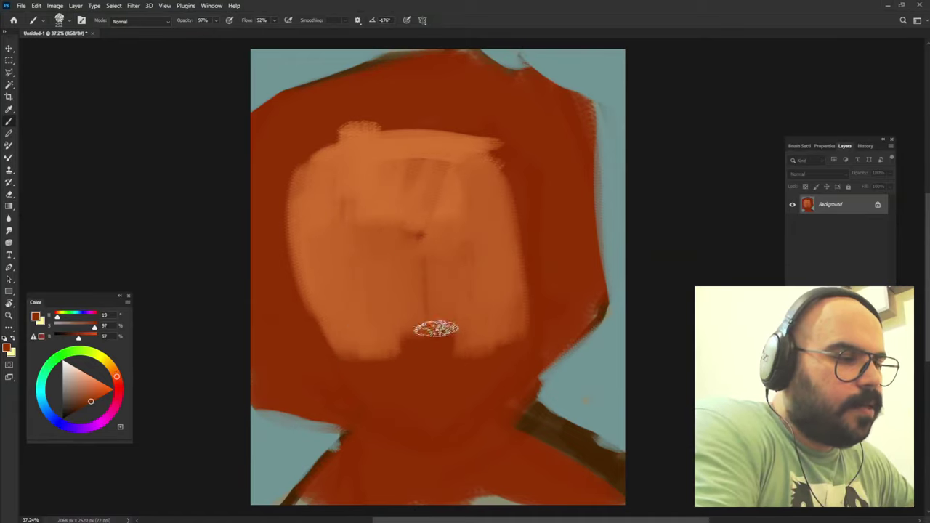
Shade the centre and lower face with a darker red-orange.
alt+click(446, 270)
mouse_move(446, 269)
mouse_down()
mouse_move(410, 284)
mouse_move(395, 384)
mouse_move(349, 300)
mouse_move(370, 383)
mouse_move(407, 395)
mouse_move(461, 387)
mouse_up()
alt+click(350, 300)
alt+click(369, 365)
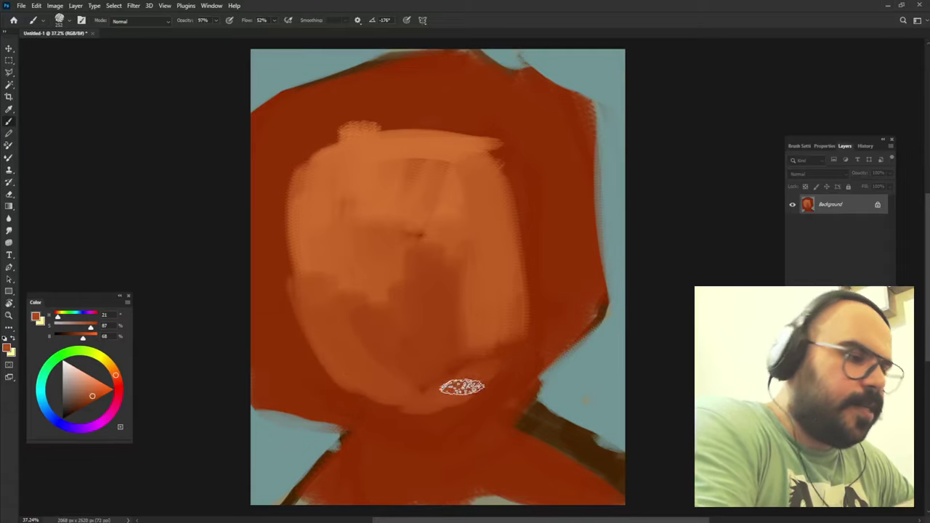
Brighten the face's right side and forehead with lighter sampled skin tones.
alt+click(492, 364)
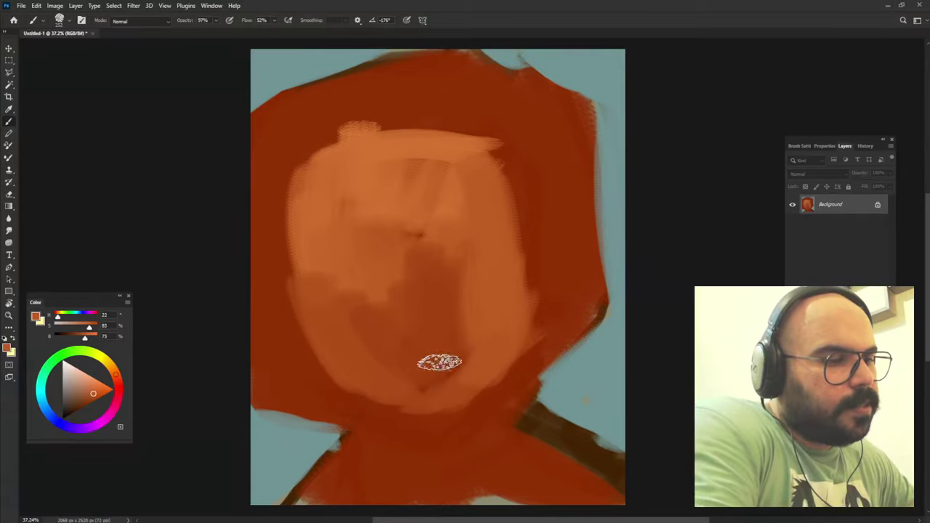
alt+click(482, 195)
drag(482, 195, 521, 342)
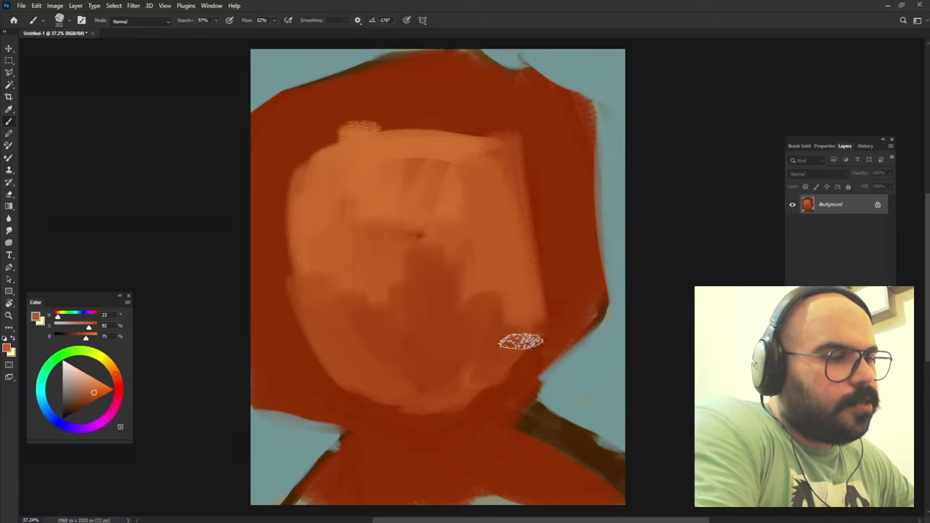
alt+click(404, 171)
mouse_move(377, 131)
mouse_down()
mouse_move(523, 130)
mouse_move(545, 174)
mouse_up()
alt+click(259, 199)
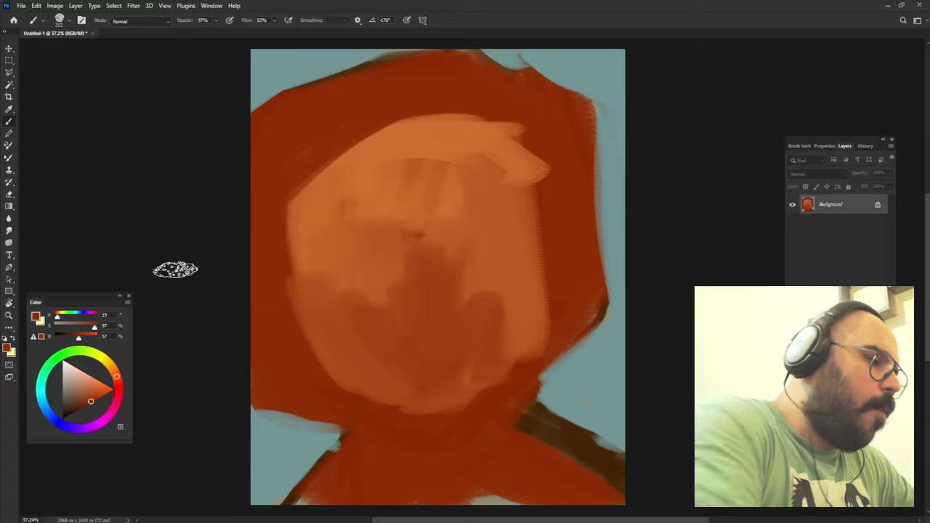
Paint very dark brown hair across the top of the head and down the left side.
click(67, 415)
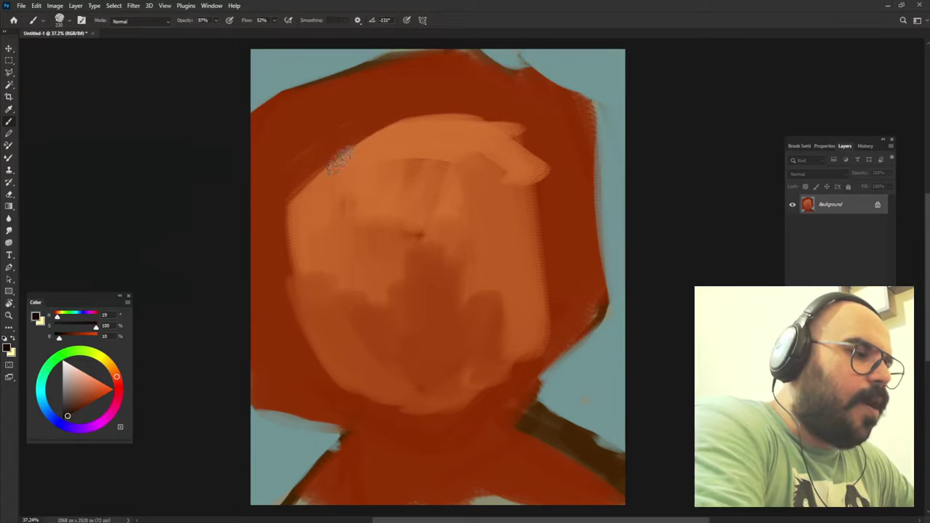
mouse_move(260, 209)
mouse_down()
mouse_move(403, 100)
mouse_move(493, 120)
mouse_move(214, 241)
mouse_move(382, 98)
mouse_move(296, 138)
mouse_move(426, 157)
mouse_up()
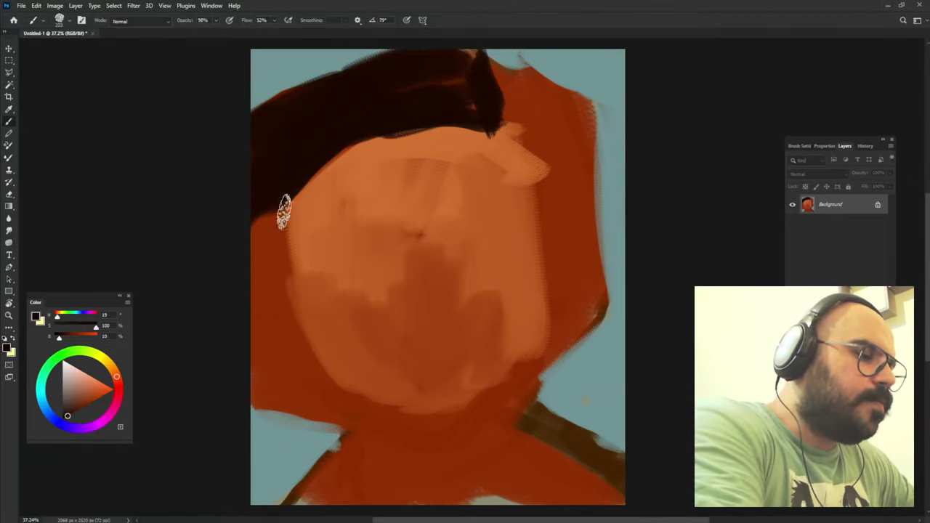
drag(283, 211, 276, 183)
drag(305, 156, 378, 91)
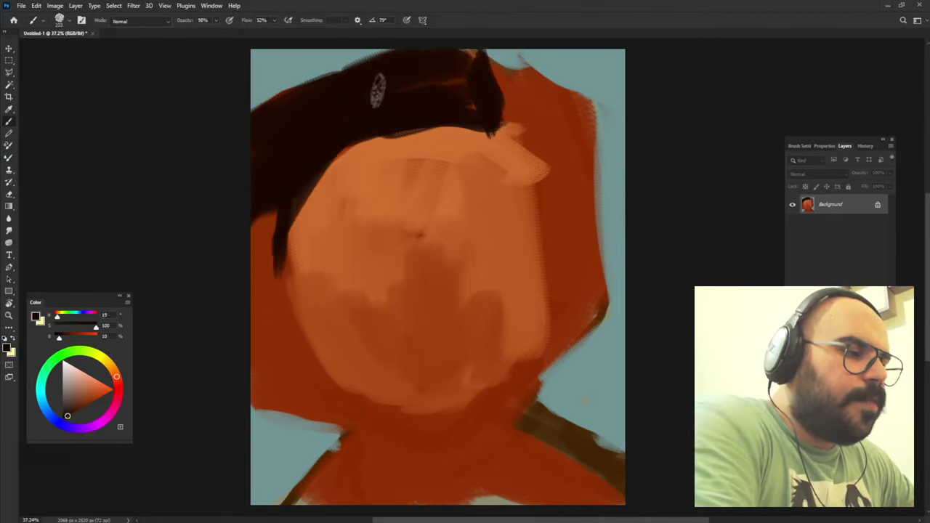
mouse_move(275, 169)
mouse_down()
mouse_move(262, 177)
mouse_move(284, 359)
mouse_move(264, 199)
mouse_move(322, 388)
mouse_move(266, 359)
mouse_move(338, 422)
mouse_up()
Cut blue-grey background into the lower-left hair.
alt+click(266, 407)
drag(261, 395, 332, 446)
alt+click(291, 415)
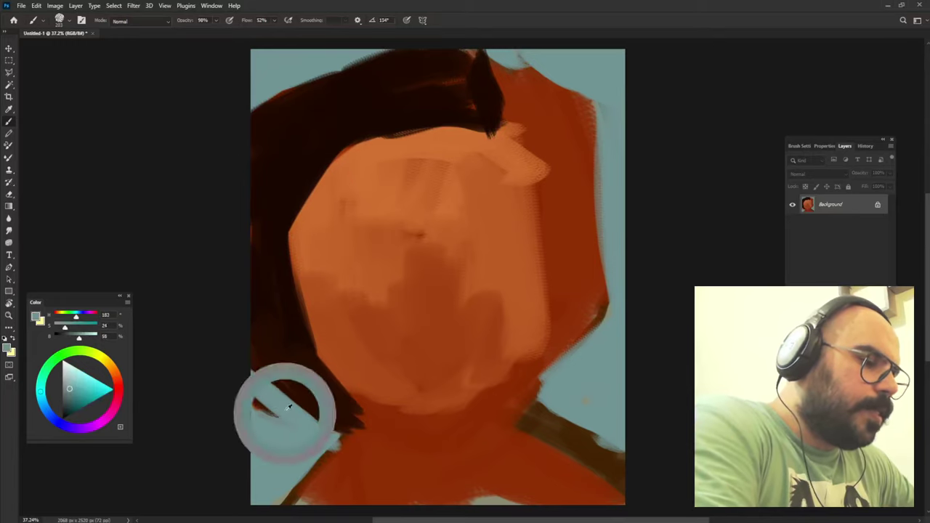
alt+click(287, 356)
alt+click(276, 415)
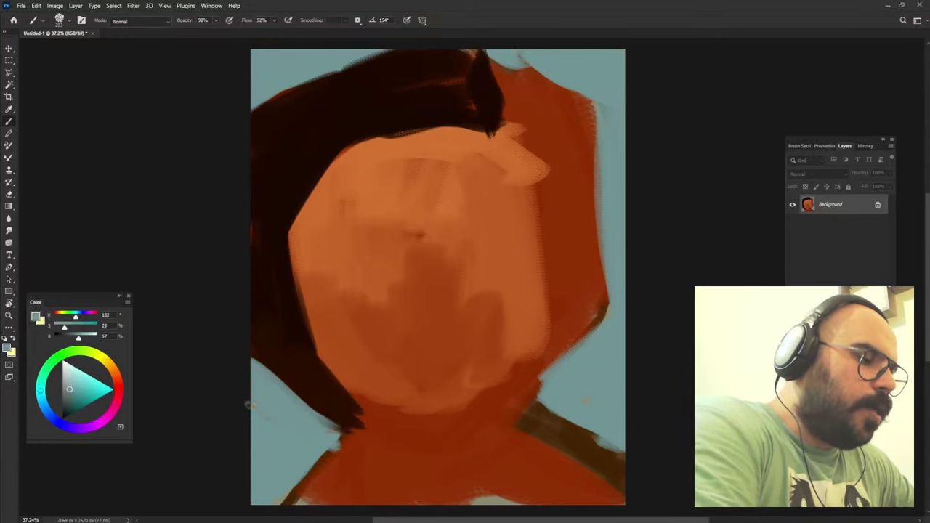
Paint a red-orange ear on the left hair and darken the hair edge by the jaw.
alt+click(521, 308)
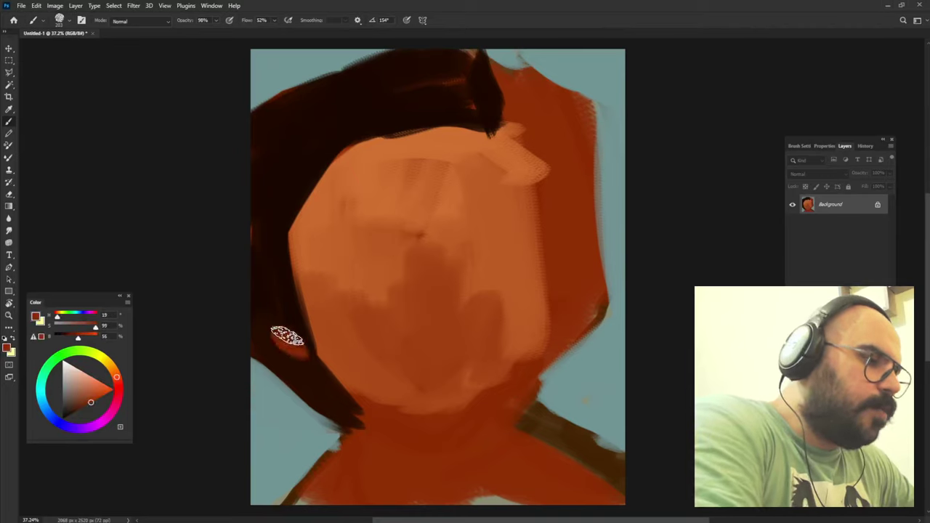
alt+click(277, 292)
mouse_move(280, 331)
mouse_down()
mouse_move(294, 345)
mouse_move(293, 315)
mouse_move(316, 364)
mouse_up()
alt+click(293, 348)
alt+click(264, 328)
drag(288, 291, 312, 378)
alt+click(281, 342)
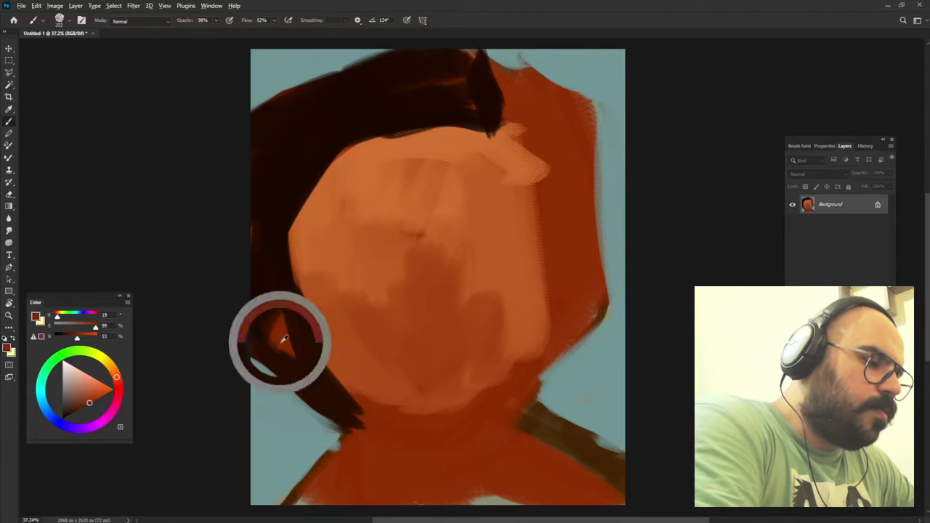
mouse_move(285, 345)
mouse_down()
mouse_move(297, 332)
mouse_move(259, 327)
mouse_move(310, 367)
mouse_up()
alt+click(290, 349)
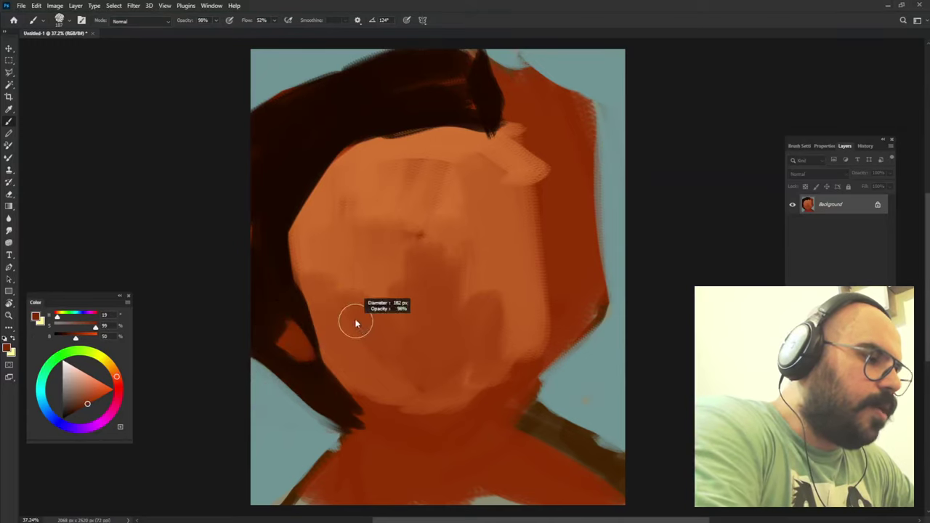
Refine the left jaw and chin with darker and lighter sampled skin tones.
mouse_move(317, 299)
mouse_down()
mouse_move(299, 288)
mouse_move(335, 327)
mouse_move(296, 270)
mouse_up()
alt+click(323, 352)
mouse_move(318, 332)
mouse_down()
mouse_move(332, 342)
mouse_move(304, 257)
mouse_up()
alt+click(337, 300)
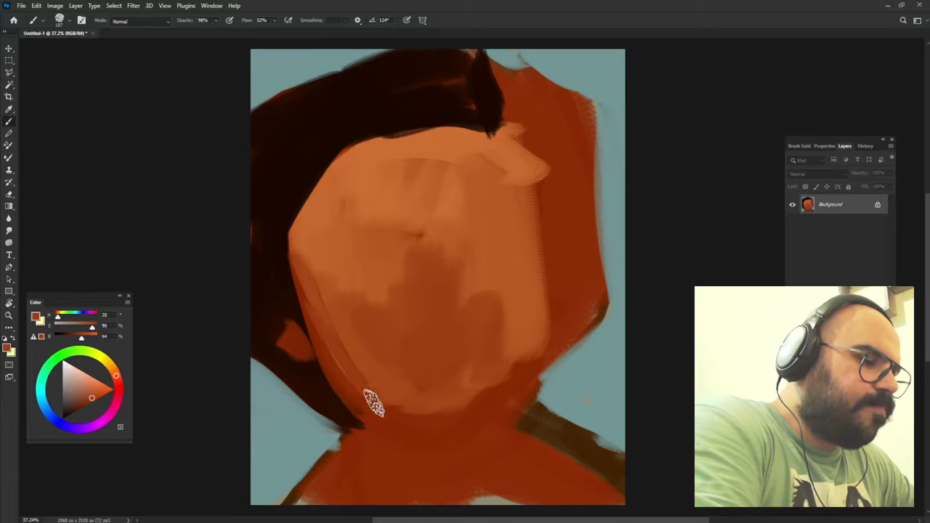
alt+click(336, 371)
drag(334, 370, 430, 407)
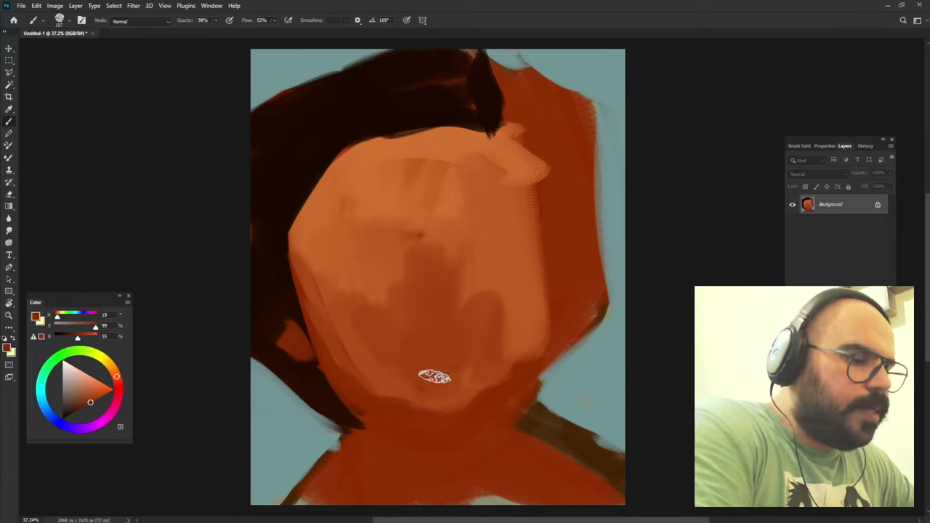
alt+click(357, 353)
mouse_move(357, 353)
mouse_down()
mouse_move(380, 388)
mouse_move(414, 405)
mouse_up()
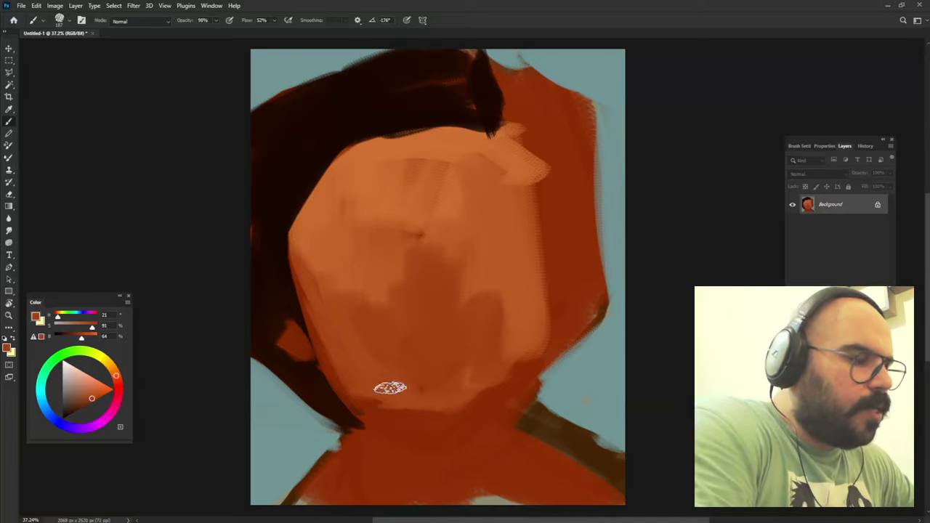
alt+click(497, 355)
mouse_move(441, 284)
mouse_down()
mouse_move(411, 252)
mouse_move(426, 247)
mouse_move(465, 299)
mouse_move(484, 291)
mouse_up()
alt+click(409, 224)
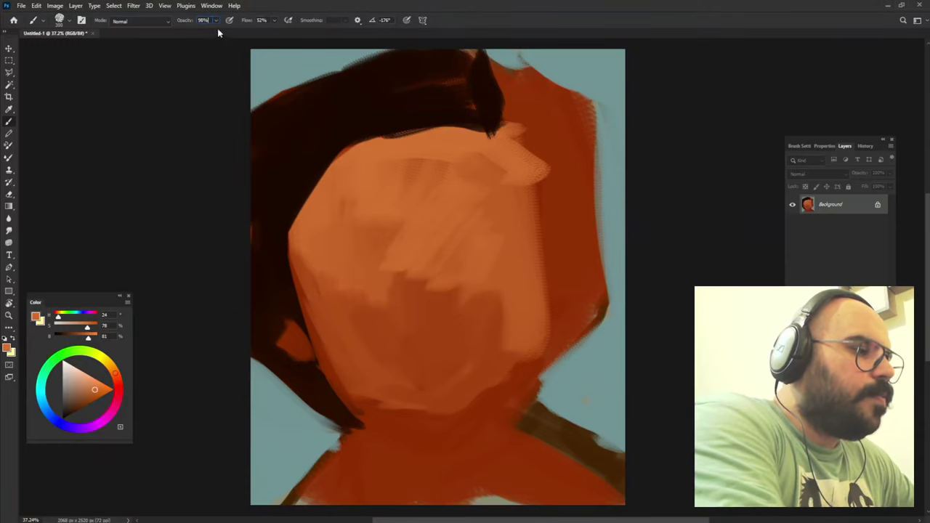
Set brush opacity to 100% with lower flow and darken the hairline above the forehead.
key(0)
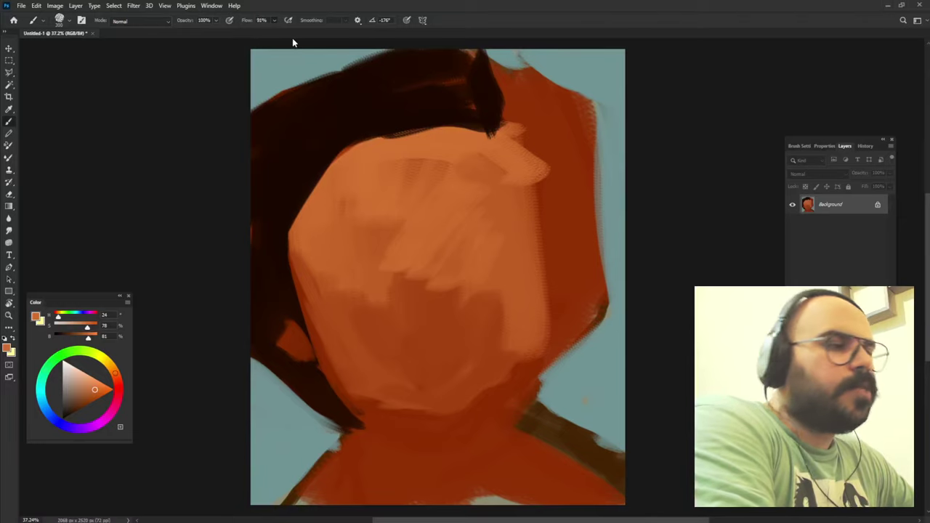
key(shift+5)
key(shift+4)
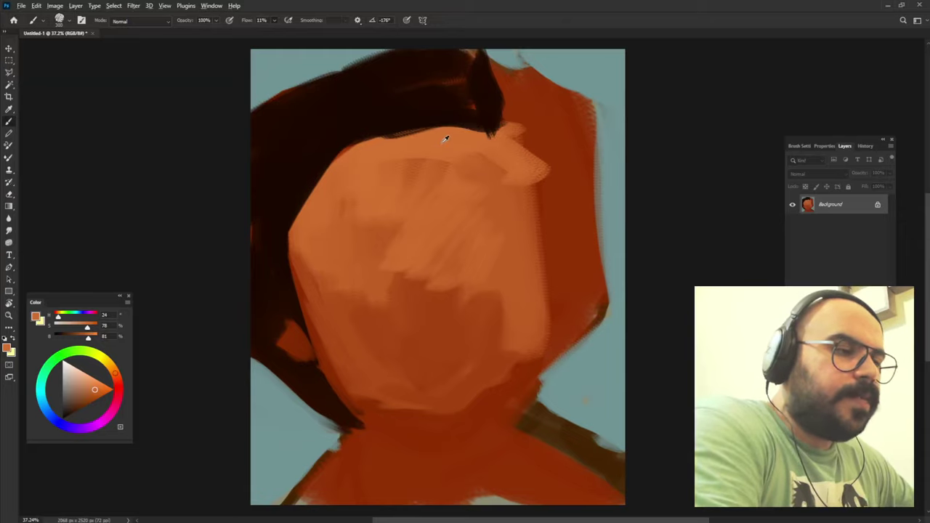
alt+click(441, 94)
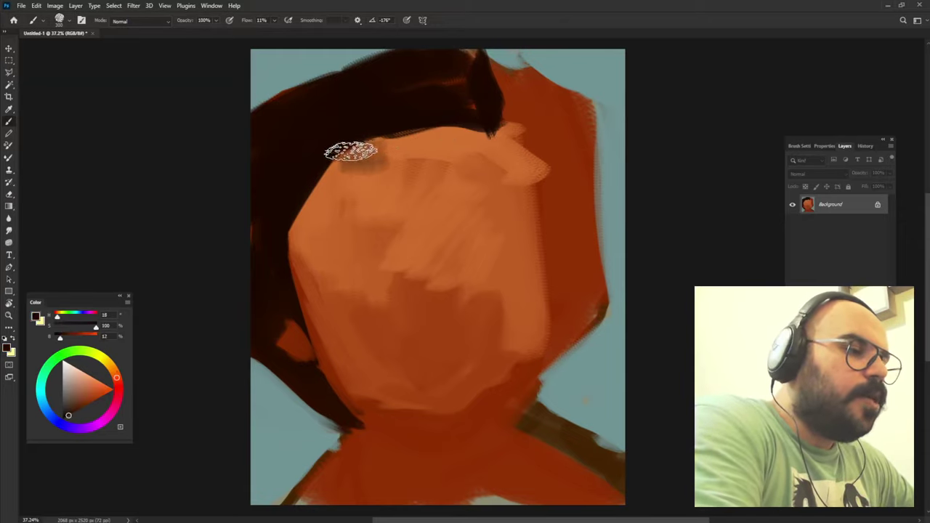
drag(348, 152, 471, 129)
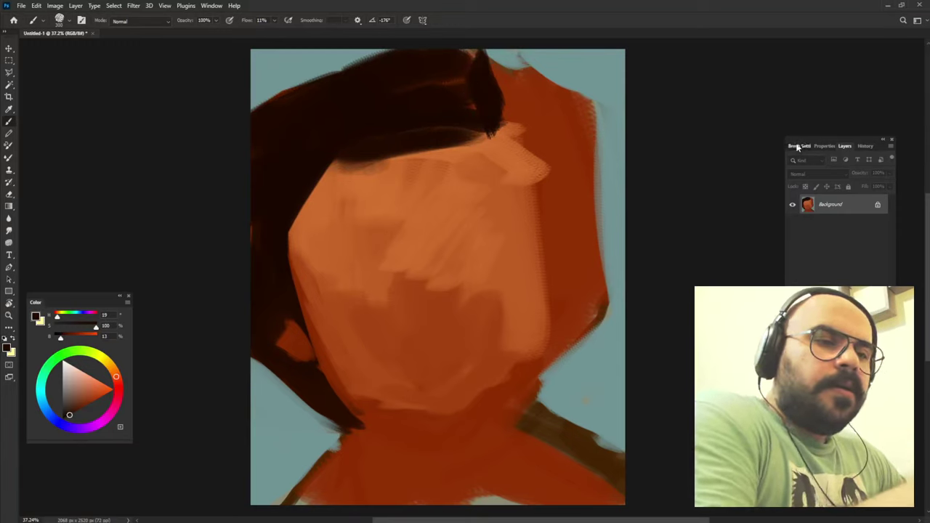
Replace the layers panel with Brush Settings and set the tip to 53° angle, 47% roundness.
key(F7)
key(F5)
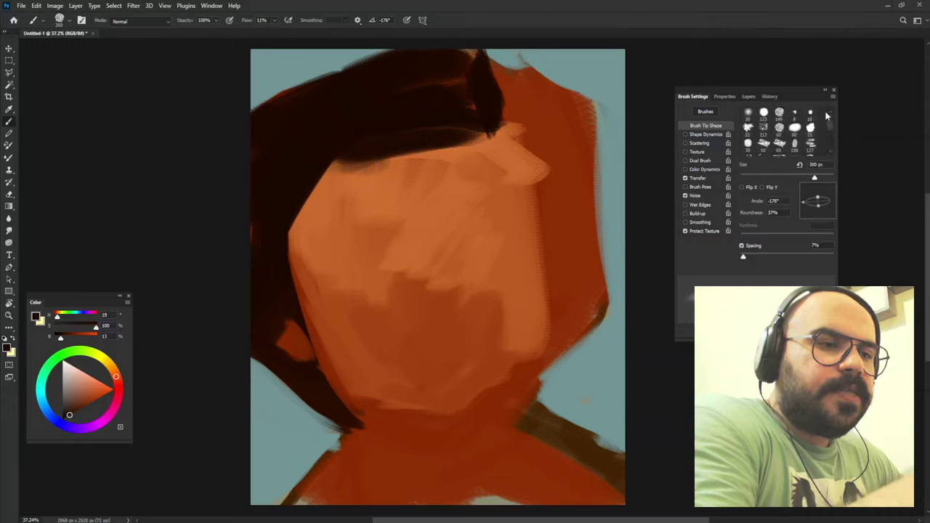
drag(826, 113, 828, 140)
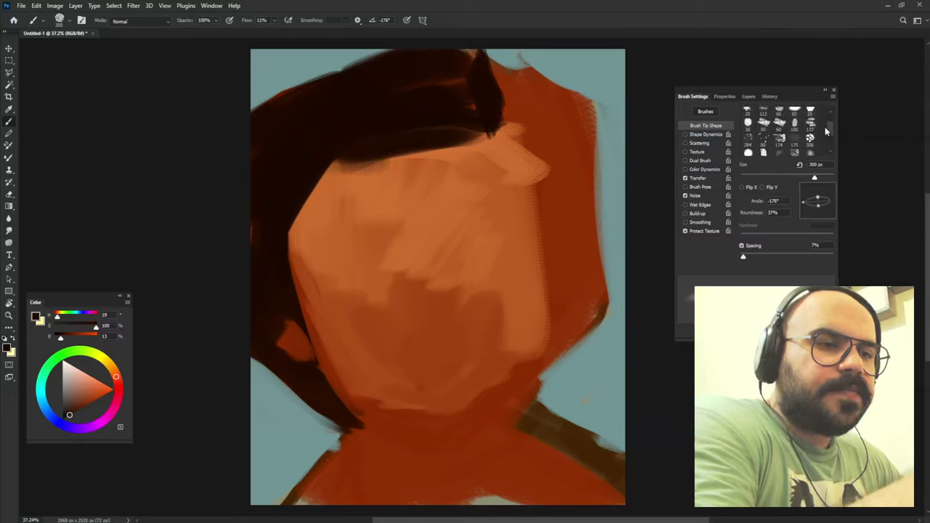
scroll(800, 131, up, 3)
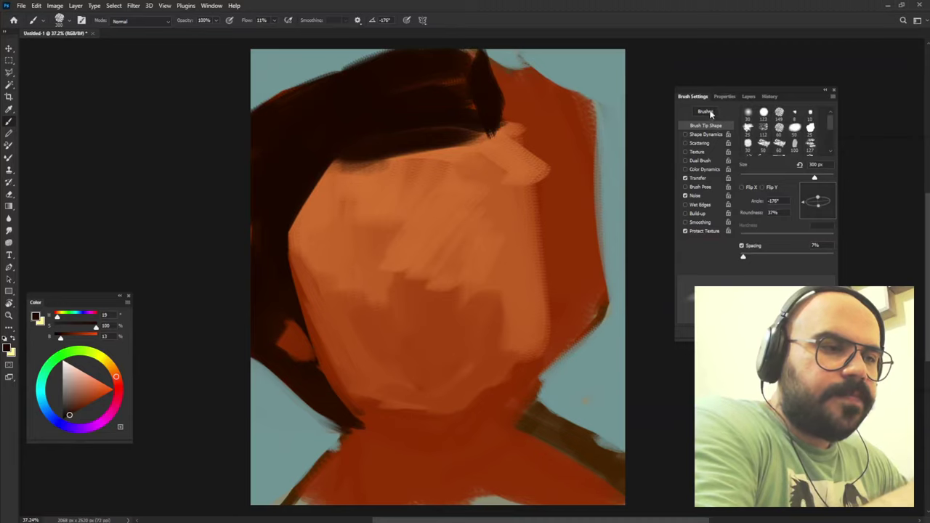
click(716, 111)
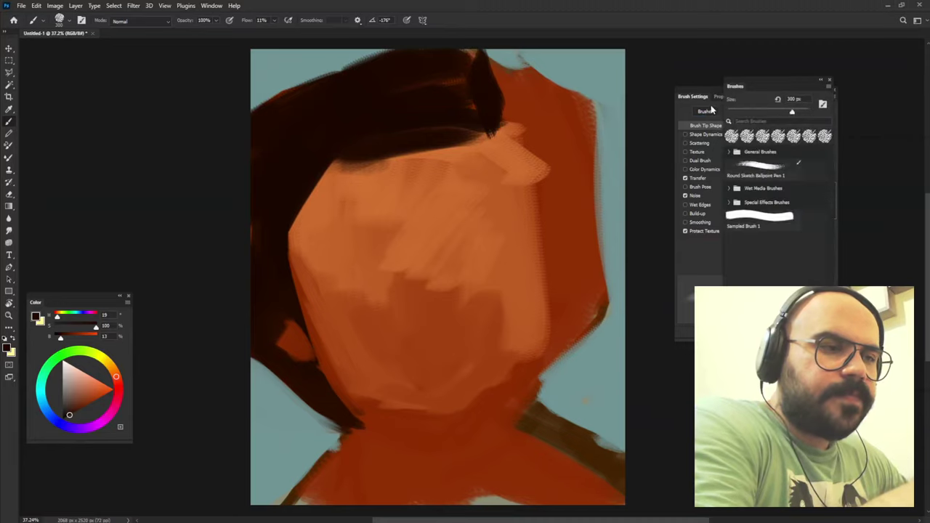
click(829, 82)
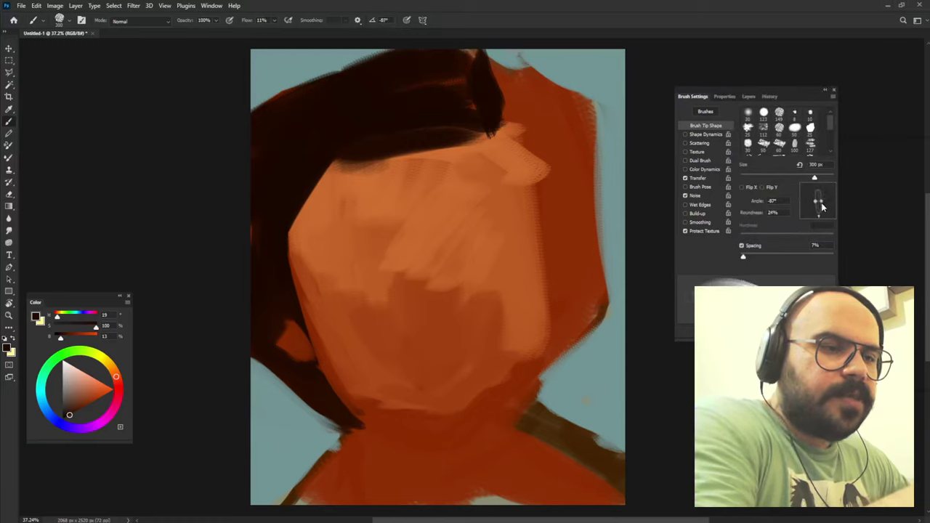
key(shift+Right)
key(shift+Right)
key(shift+Right)
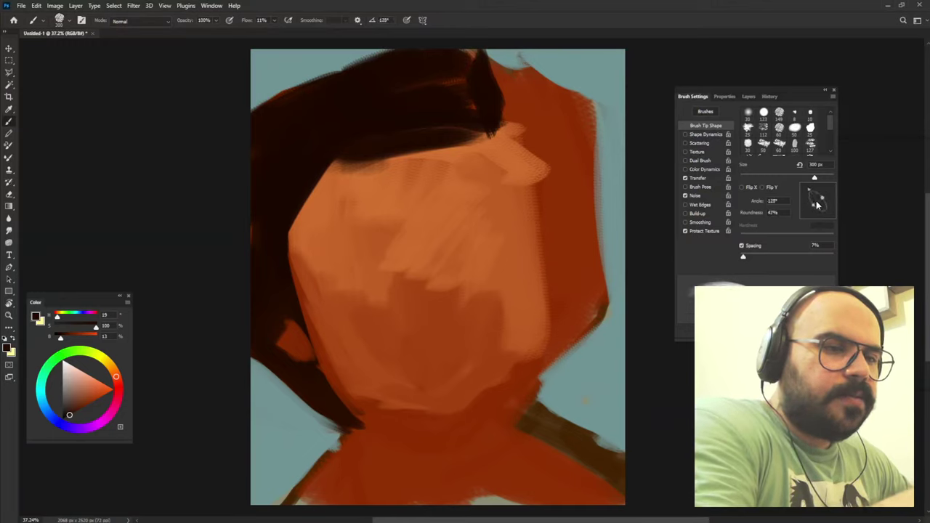
key(shift+Right)
key(shift+Right)
key(shift+Right)
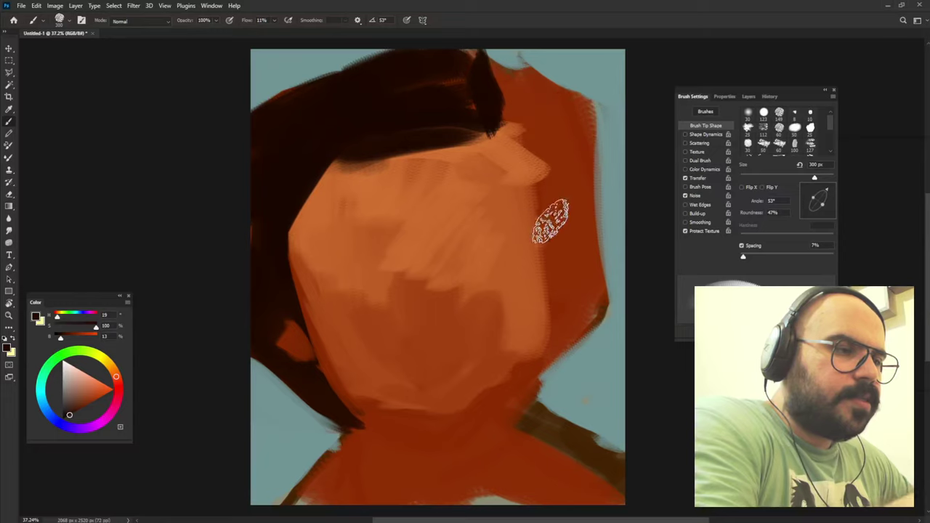
Darken the top-right hair with a resized, rotated brush tip.
alt+right_click(546, 167)
key(shift+Right)
key(shift+Right)
key(shift+Right)
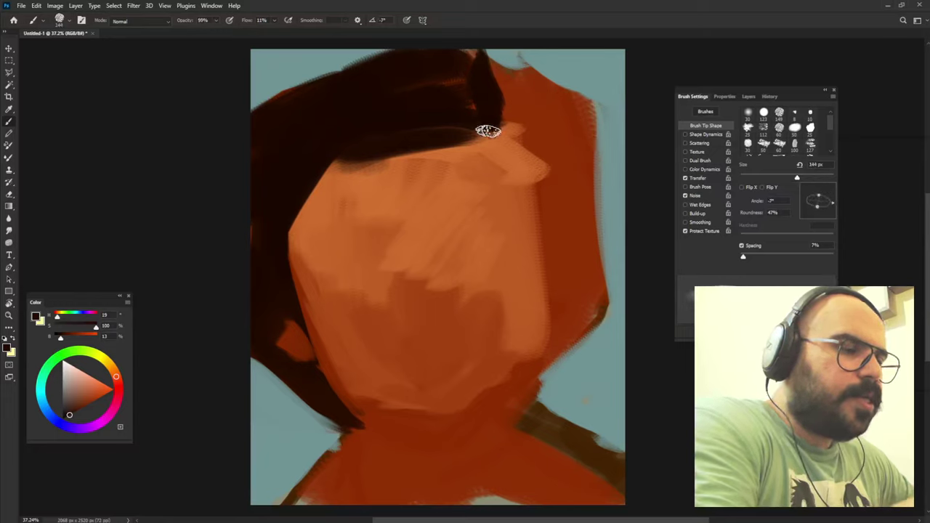
key(shift+Right)
key(shift+Right)
key(shift+Right)
mouse_move(492, 142)
mouse_down()
mouse_move(484, 138)
mouse_move(525, 98)
mouse_move(502, 83)
mouse_up()
key(shift+Right)
key(shift+Right)
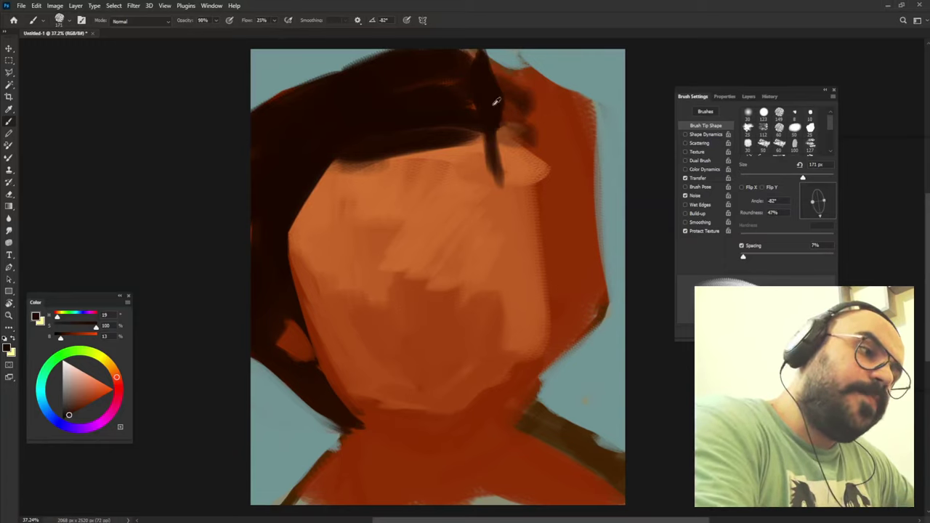
key(bracketright)
mouse_move(468, 70)
mouse_down()
mouse_move(509, 95)
mouse_move(490, 150)
mouse_move(470, 138)
mouse_up()
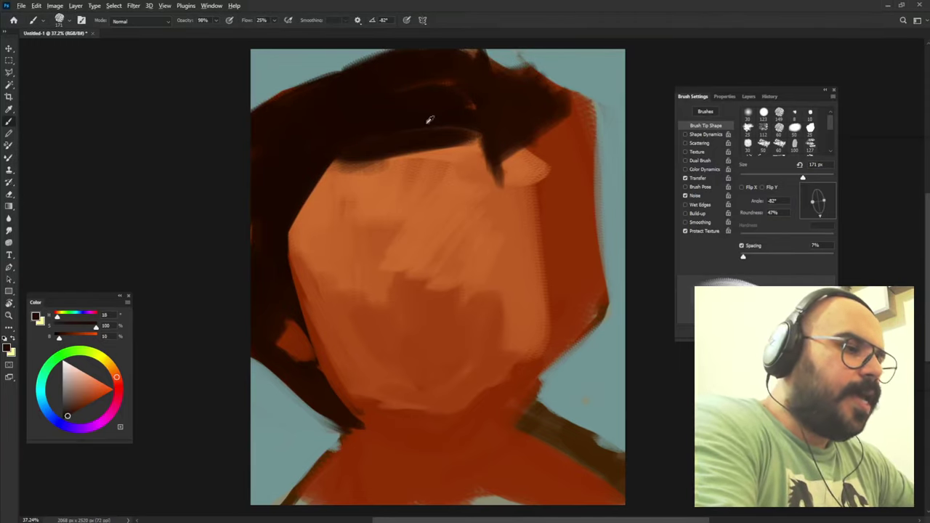
Lower the hairline across the forehead and extend hair along the top and right side.
drag(322, 152, 458, 147)
mouse_move(323, 174)
mouse_down()
mouse_move(465, 131)
mouse_move(476, 174)
mouse_up()
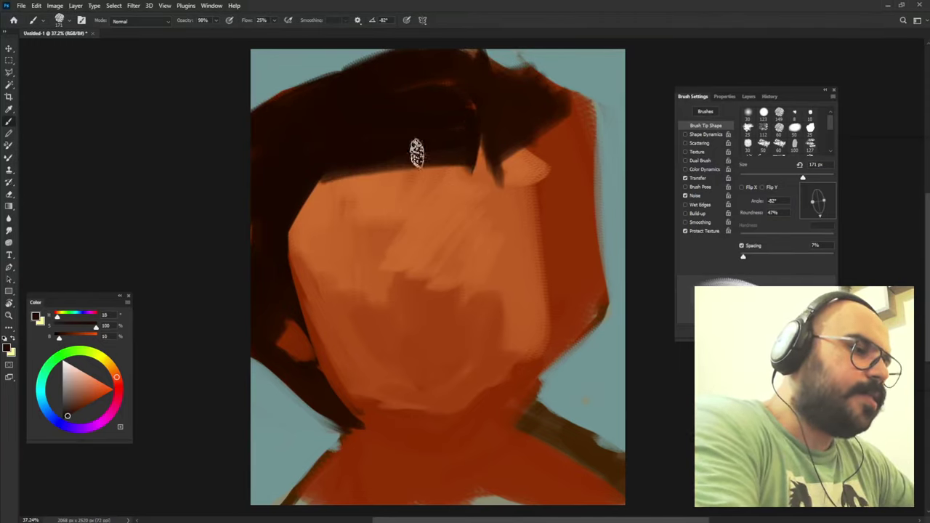
mouse_move(249, 150)
mouse_down()
mouse_move(384, 52)
mouse_move(326, 79)
mouse_move(348, 61)
mouse_up()
mouse_move(495, 76)
mouse_down()
mouse_move(540, 100)
mouse_move(587, 187)
mouse_up()
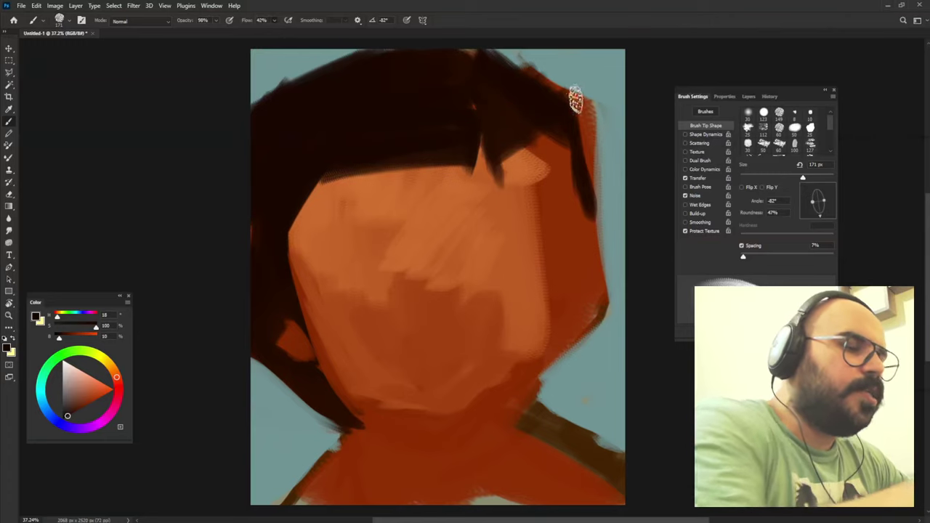
mouse_move(575, 100)
mouse_down()
mouse_move(538, 88)
mouse_move(567, 243)
mouse_move(552, 262)
mouse_move(536, 178)
mouse_move(546, 124)
mouse_move(579, 241)
mouse_up()
Trim the top-right hair edge with sampled blue-grey background paint.
alt+click(586, 79)
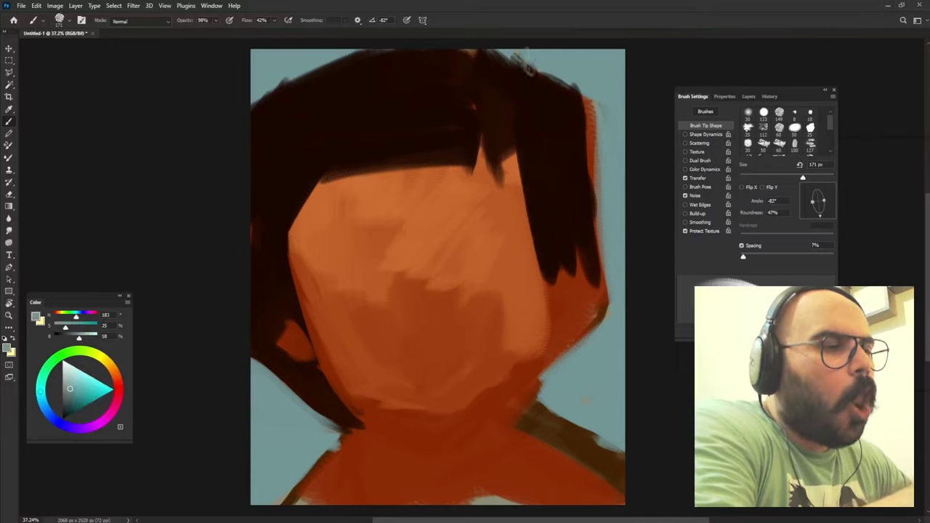
drag(529, 67, 572, 101)
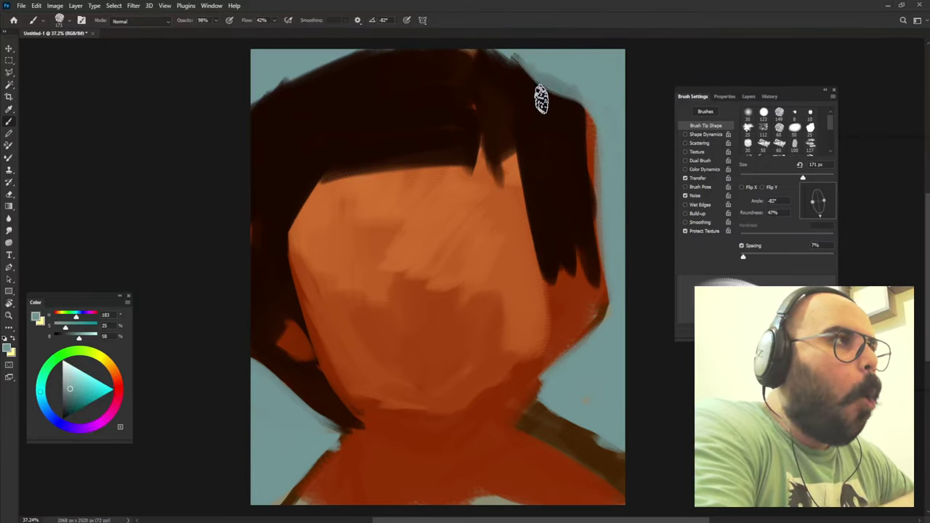
key(shift+Left)
key(shift+Left)
key(shift+Left)
drag(524, 73, 589, 218)
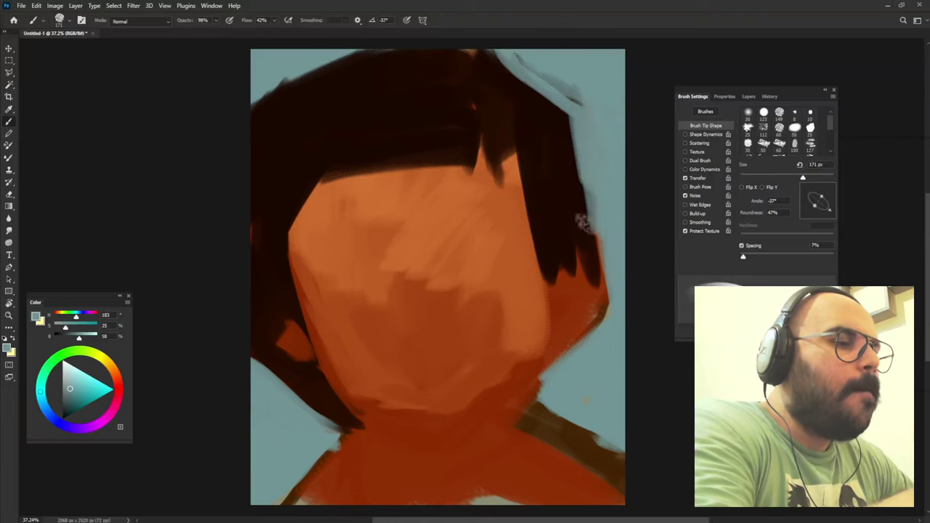
Extend the near-black hair down along the face's right outline.
alt+click(502, 87)
key(shift+Right)
key(shift+Right)
drag(567, 162, 576, 225)
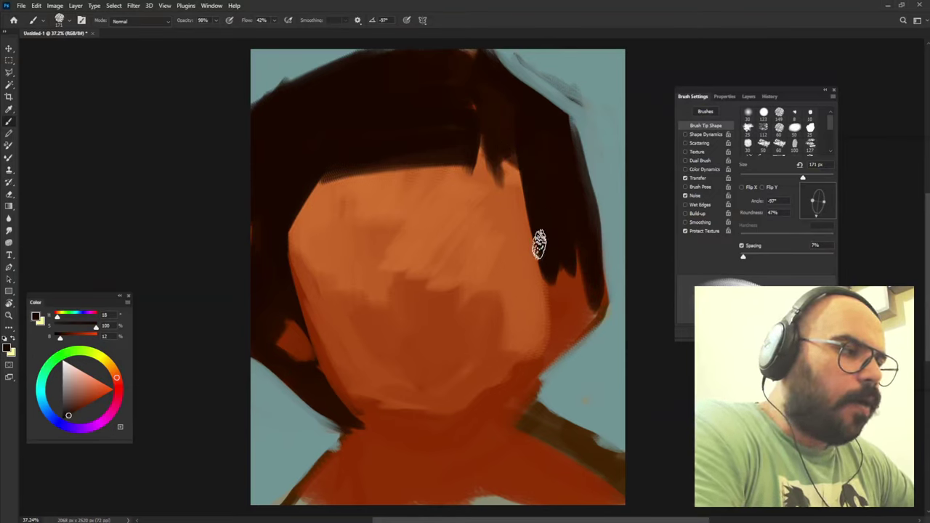
mouse_move(538, 245)
mouse_down()
mouse_move(550, 332)
mouse_move(507, 369)
mouse_up()
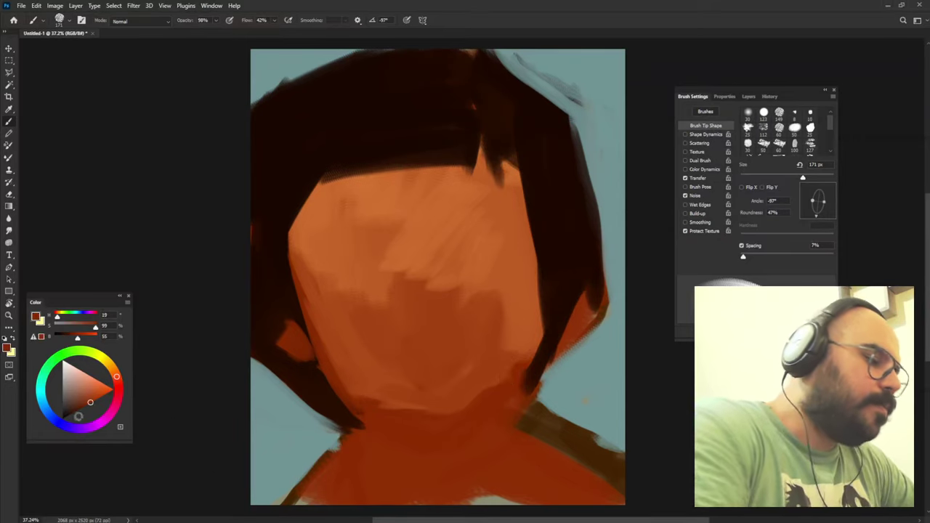
Paint dark shadows along the jaw and over the neck below the chin.
click(78, 410)
mouse_move(342, 380)
mouse_down()
mouse_move(410, 422)
mouse_move(415, 438)
mouse_move(357, 411)
mouse_move(461, 429)
mouse_move(507, 386)
mouse_move(442, 434)
mouse_move(411, 419)
mouse_move(319, 447)
mouse_up()
alt+click(294, 452)
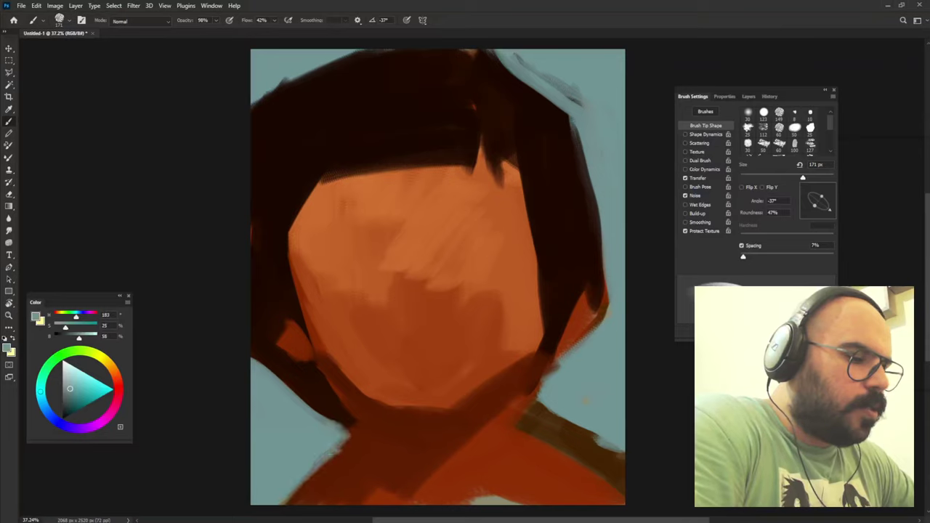
alt+click(499, 417)
mouse_move(499, 418)
mouse_down()
mouse_move(479, 417)
mouse_move(509, 397)
mouse_move(521, 431)
mouse_move(557, 429)
mouse_move(538, 437)
mouse_up()
alt+click(527, 433)
alt+click(582, 407)
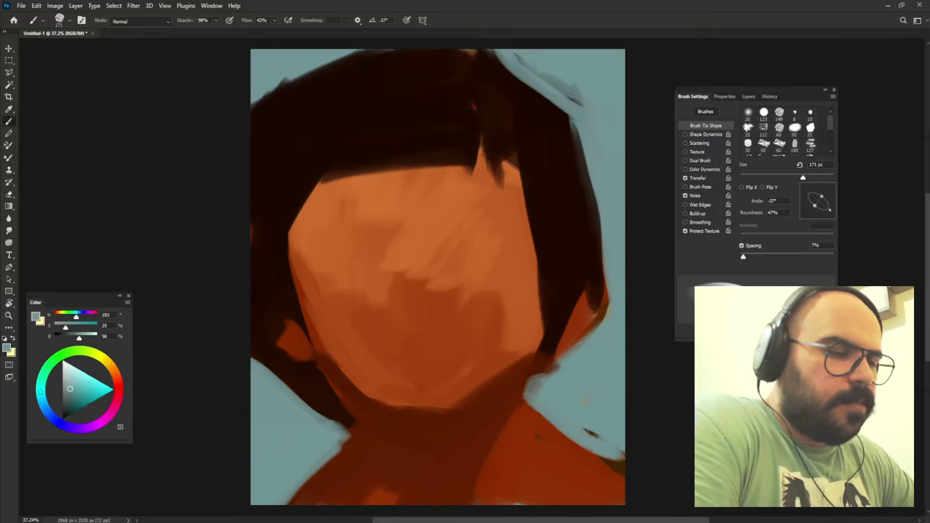
Paint orange skin tone over the chin and left jaw.
alt+click(509, 348)
drag(487, 359, 415, 400)
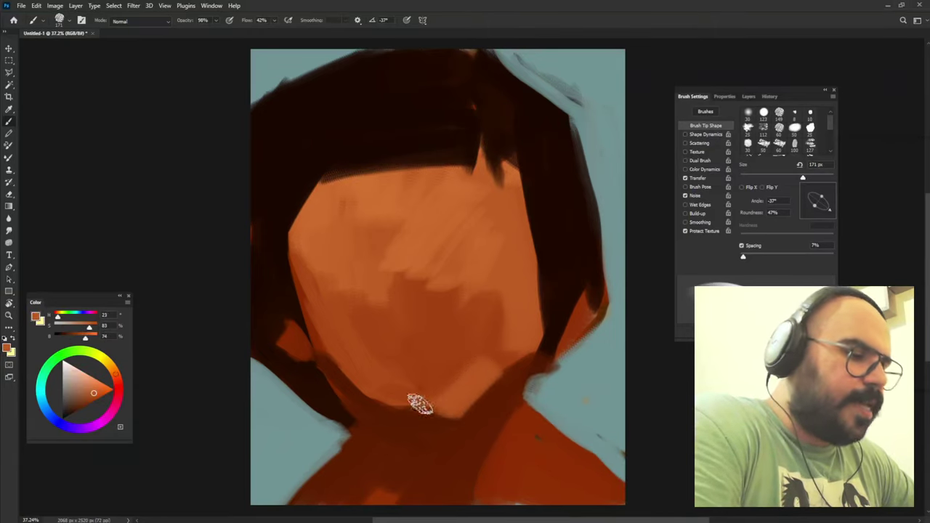
mouse_move(325, 326)
mouse_down()
mouse_move(346, 383)
mouse_move(429, 413)
mouse_move(375, 395)
mouse_move(461, 385)
mouse_up()
alt+click(511, 357)
alt+click(451, 363)
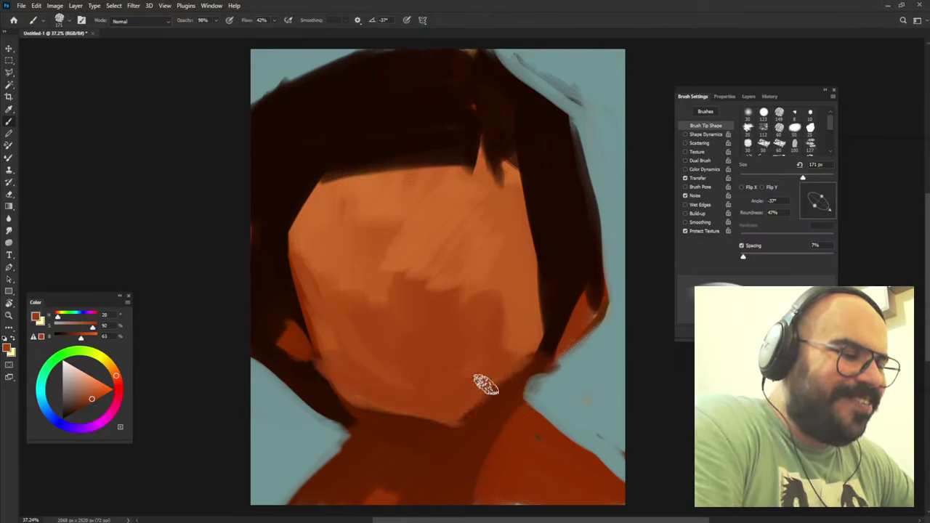
Extend near-black hair over the face's left edge, darkening the left jaw.
drag(395, 261, 413, 247)
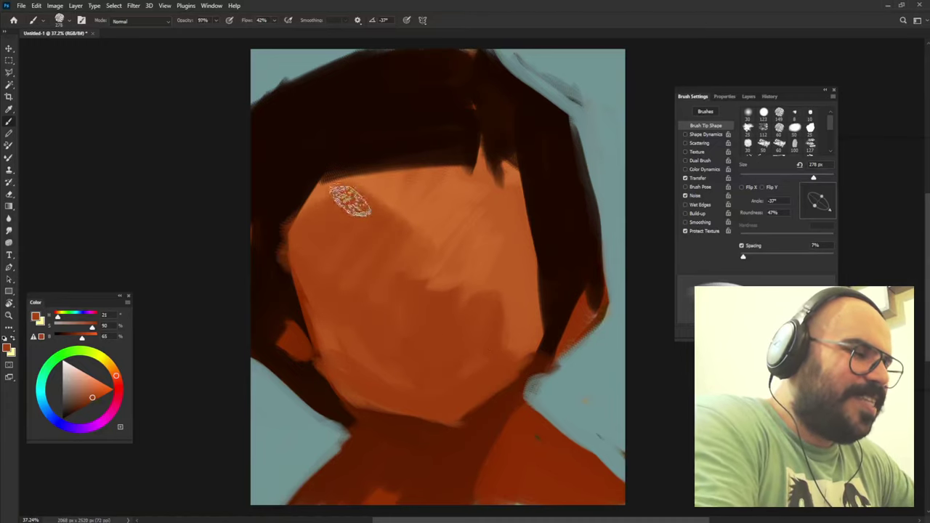
alt+click(266, 245)
drag(347, 196, 331, 194)
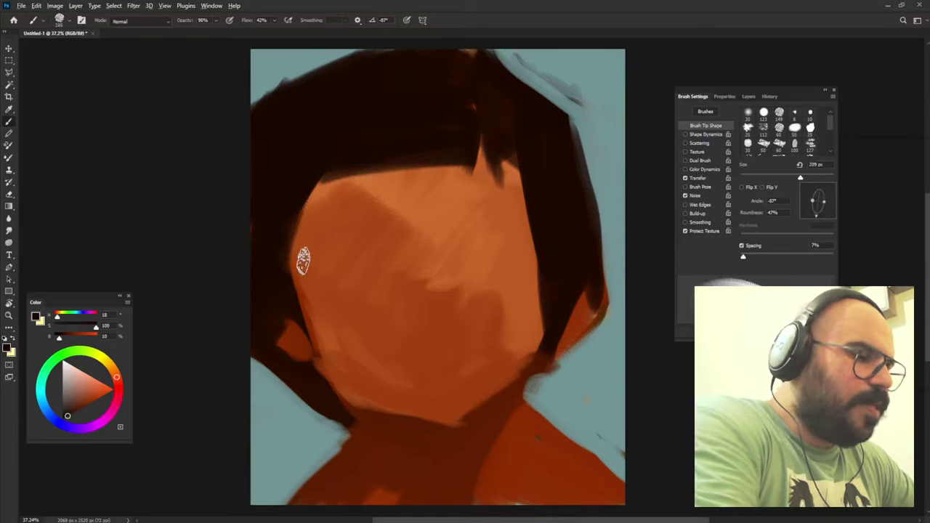
drag(333, 145, 279, 293)
drag(288, 234, 307, 388)
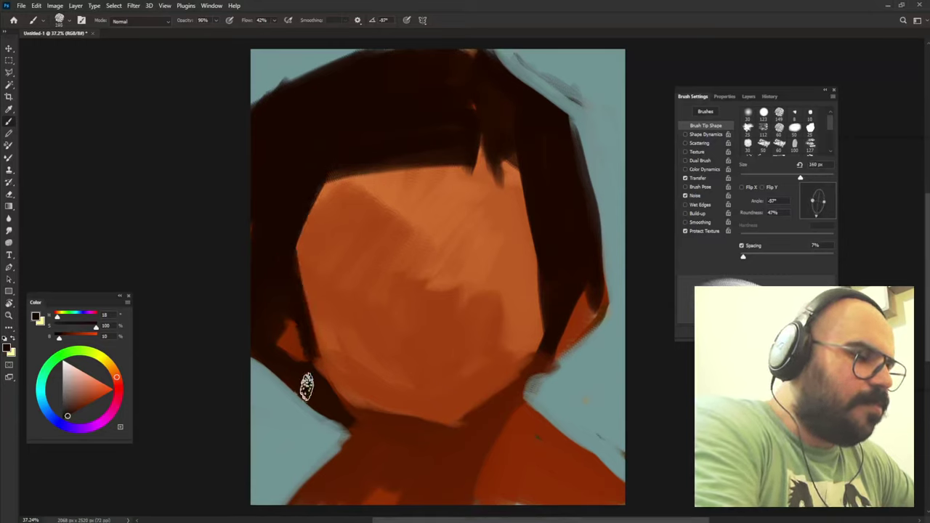
Brush lighter orange down the left jaw edge and in a patch under the chin.
alt+click(325, 318)
drag(303, 269, 340, 392)
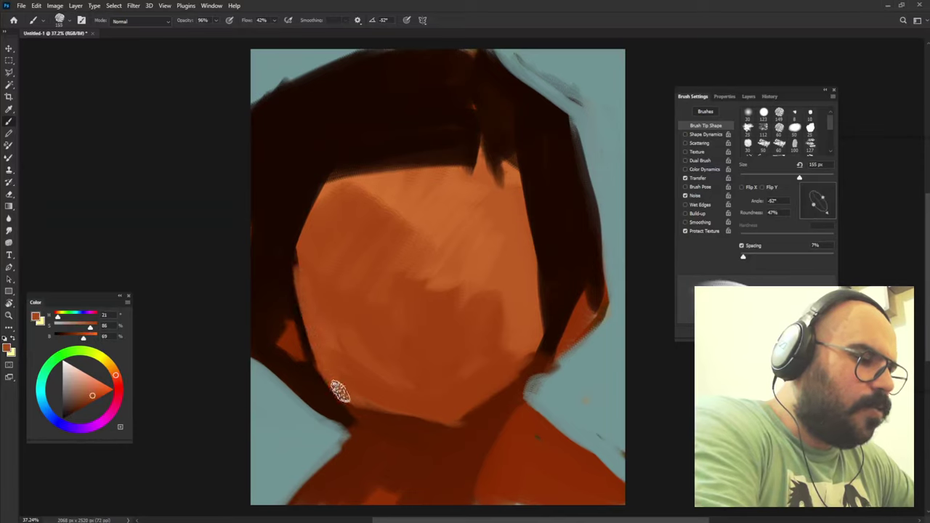
alt+click(498, 353)
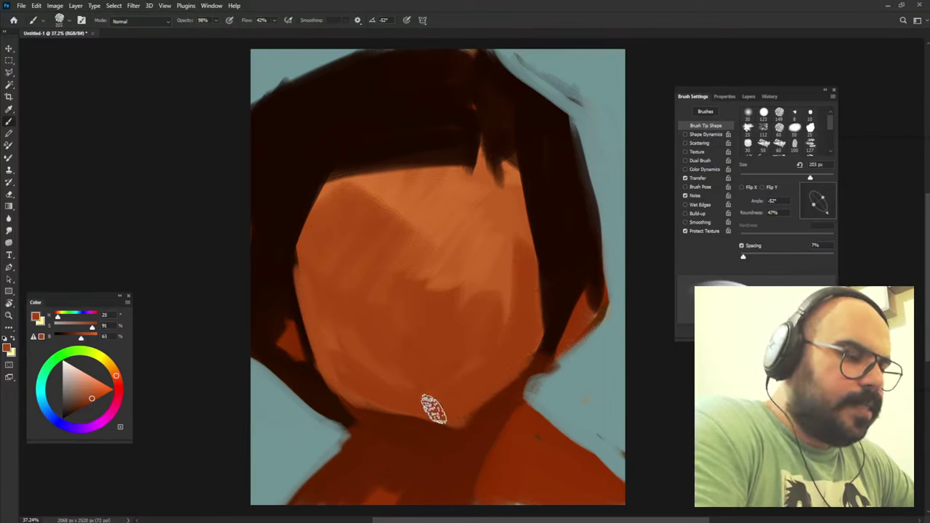
key(shift+Left)
key(shift+Left)
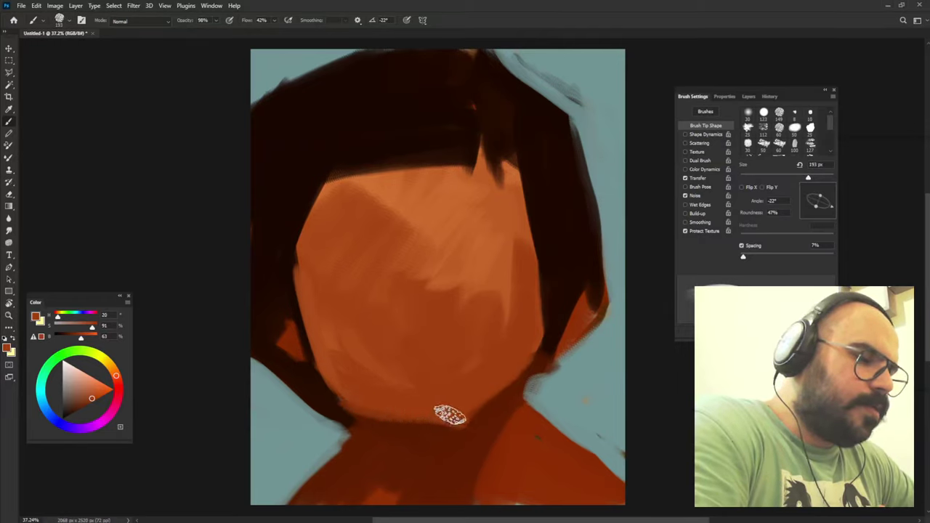
alt+click(435, 412)
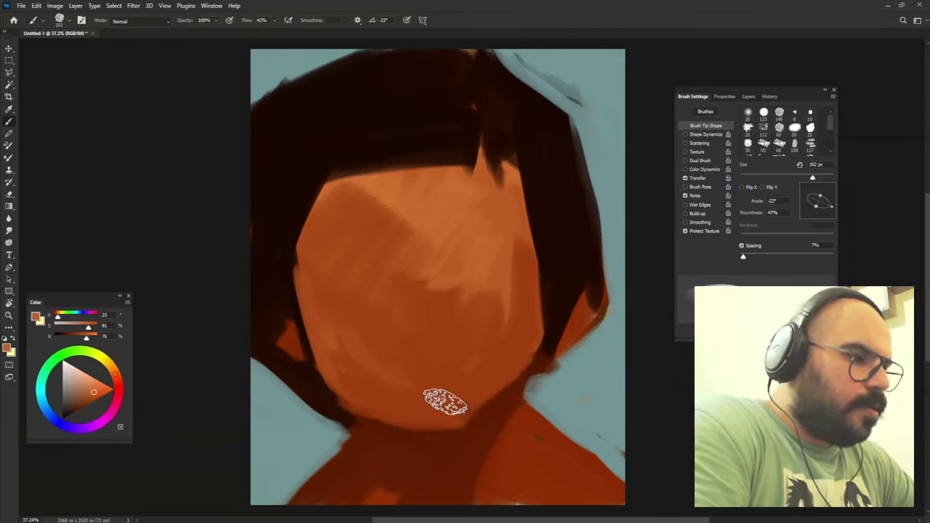
mouse_move(442, 395)
mouse_down()
mouse_move(478, 394)
mouse_move(436, 395)
mouse_up()
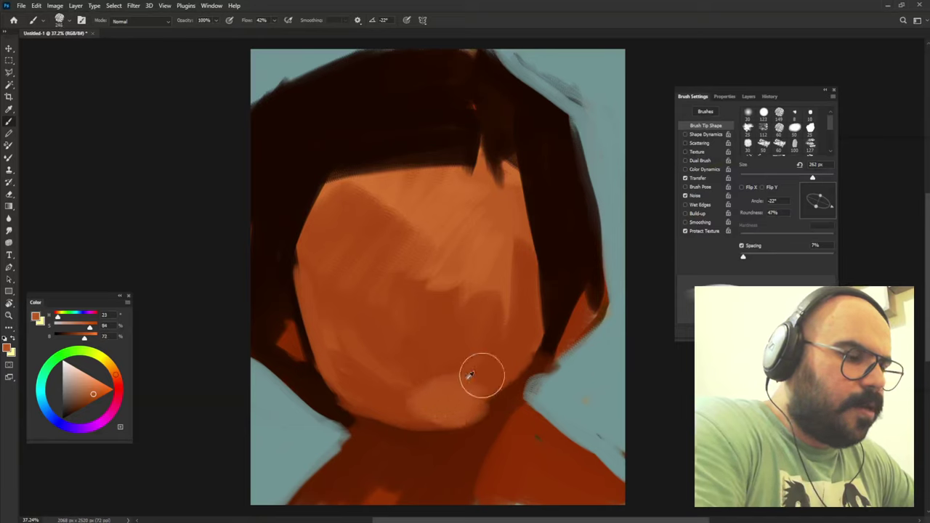
With a smaller near-black brush, shade the lower-left neck and shoulder edge.
alt+click(400, 426)
key(bracketleft)
key(bracketleft)
key(shift+Right)
key(shift+Right)
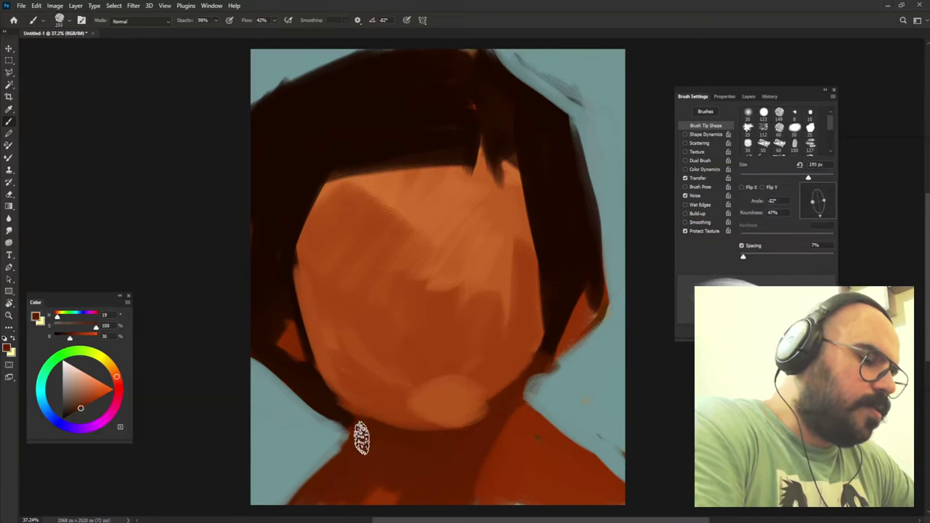
key(bracketleft)
key(bracketleft)
alt+click(279, 359)
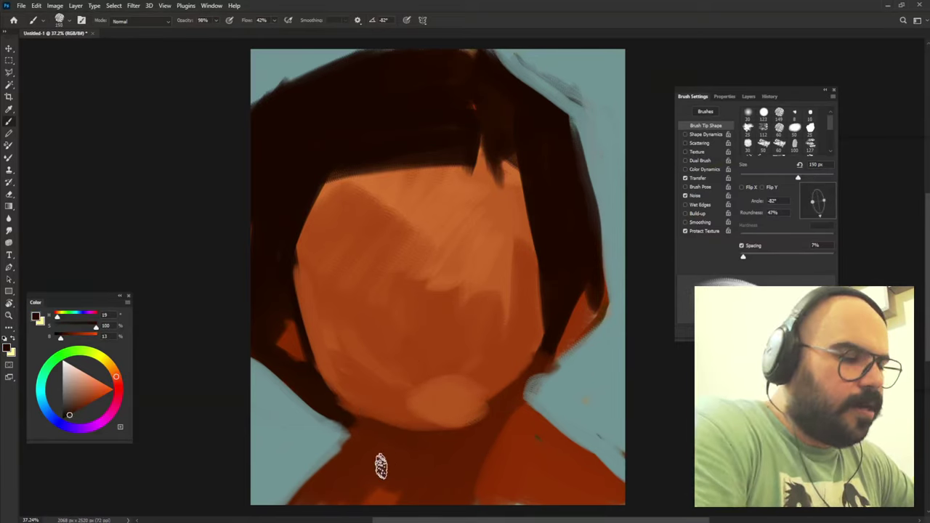
key(bracketleft)
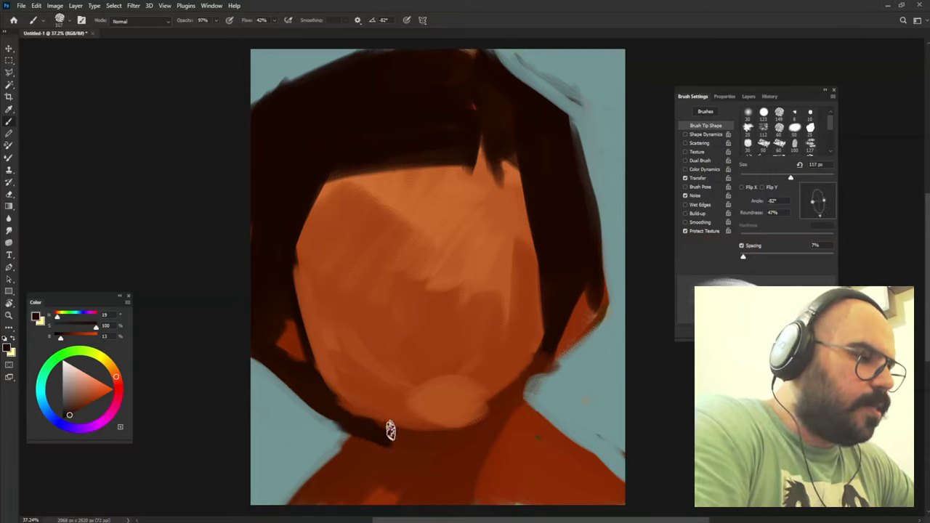
drag(363, 456, 291, 498)
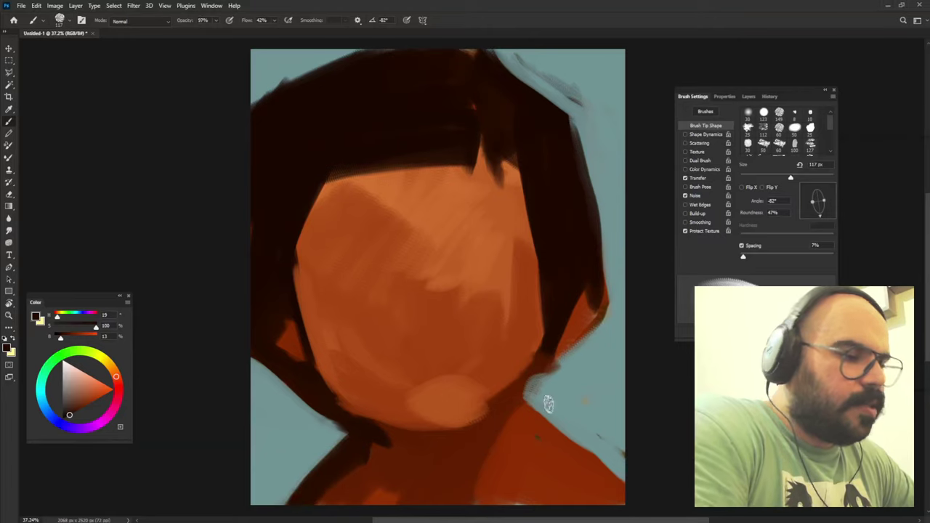
Draw dark lines outlining the collar, right shoulder and bottom-left clothing.
mouse_move(539, 366)
mouse_down()
mouse_move(550, 394)
mouse_move(645, 461)
mouse_up()
mouse_move(537, 383)
mouse_down()
mouse_move(544, 409)
mouse_move(499, 495)
mouse_move(545, 385)
mouse_up()
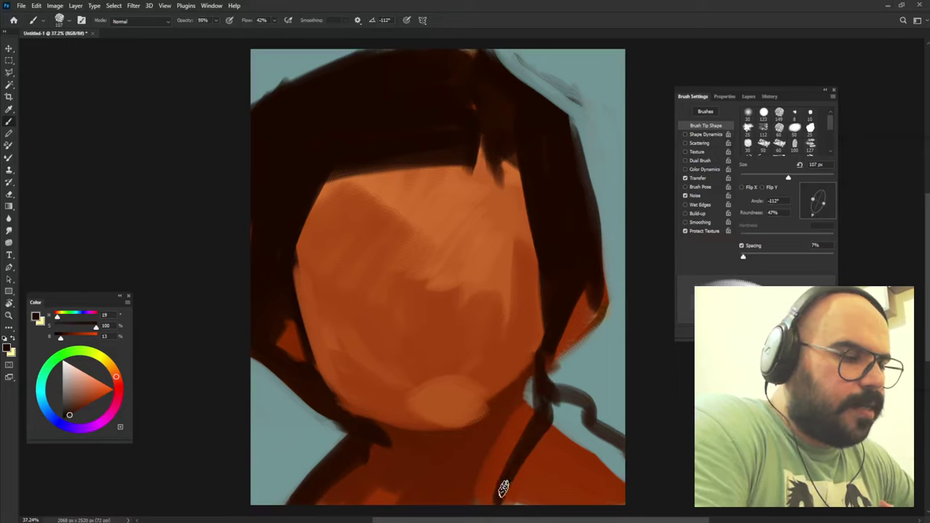
drag(385, 439, 474, 504)
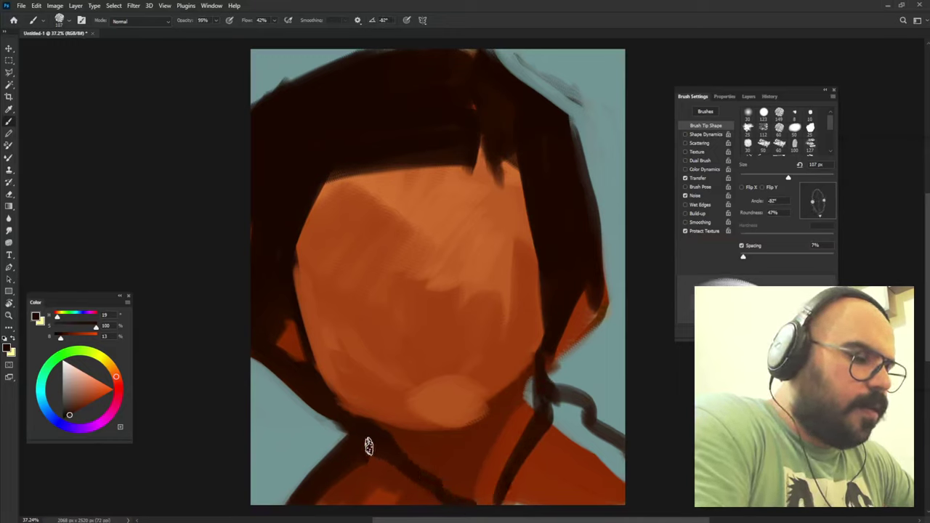
mouse_move(365, 442)
mouse_down()
mouse_move(399, 497)
mouse_move(337, 494)
mouse_up()
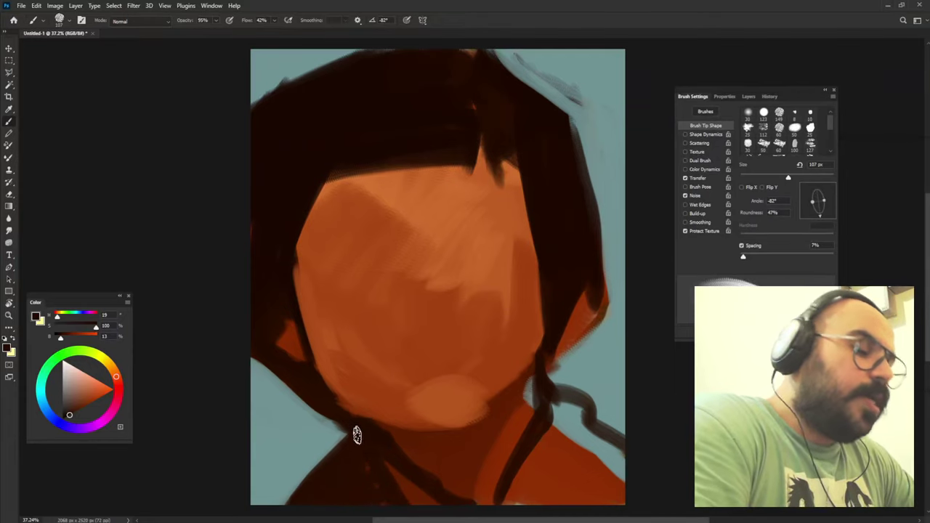
drag(356, 432, 263, 507)
drag(308, 487, 353, 441)
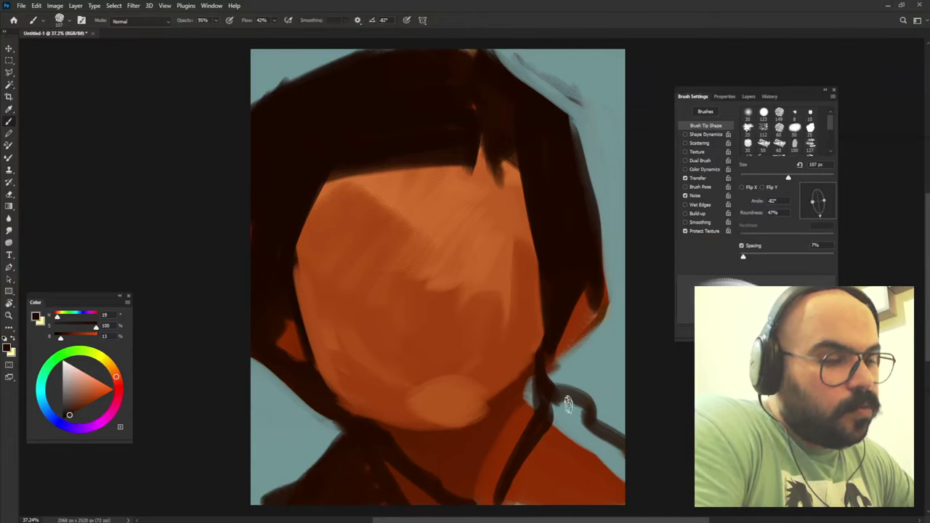
mouse_move(571, 414)
mouse_down()
mouse_move(552, 458)
mouse_move(587, 422)
mouse_move(536, 486)
mouse_move(587, 488)
mouse_up()
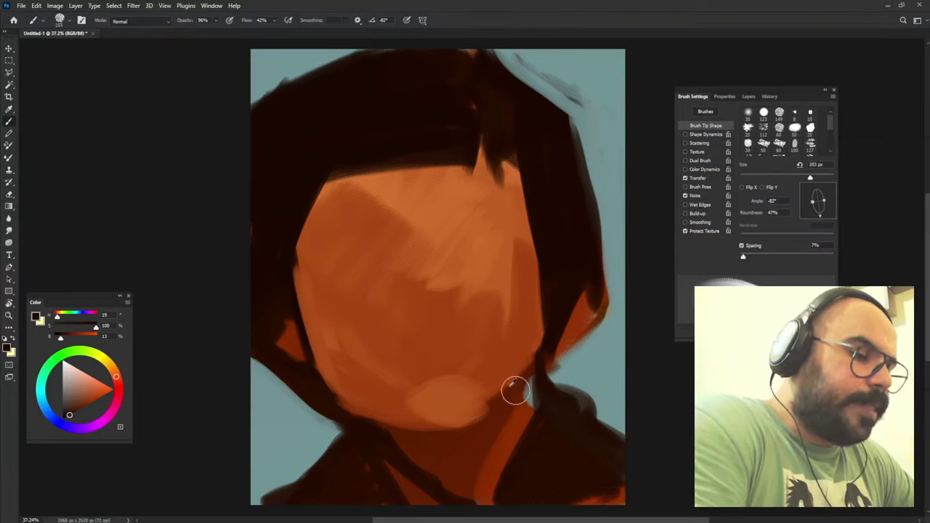
Mix a dark red in the Color panel and paint a nostril in the face centre.
alt+click(511, 356)
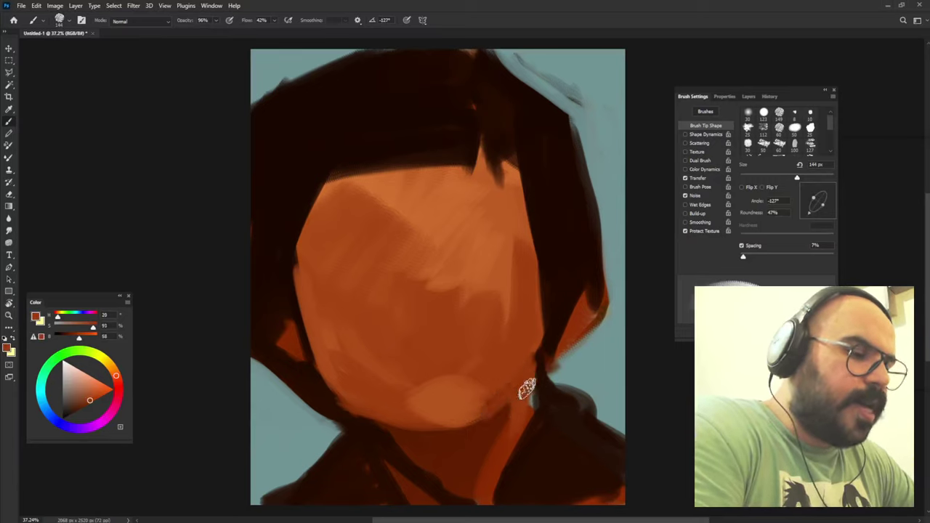
alt+click(513, 365)
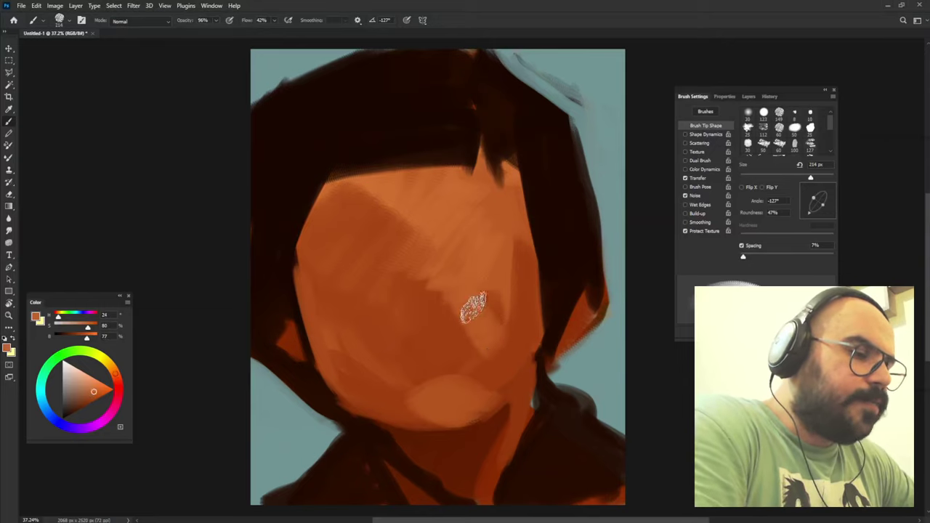
alt+click(460, 390)
drag(460, 390, 404, 392)
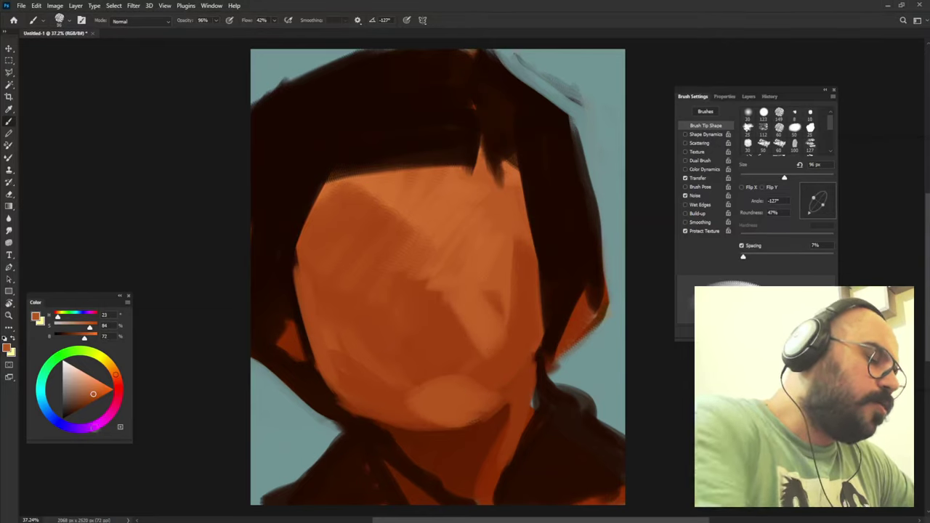
key(shift+Right)
key(shift+Right)
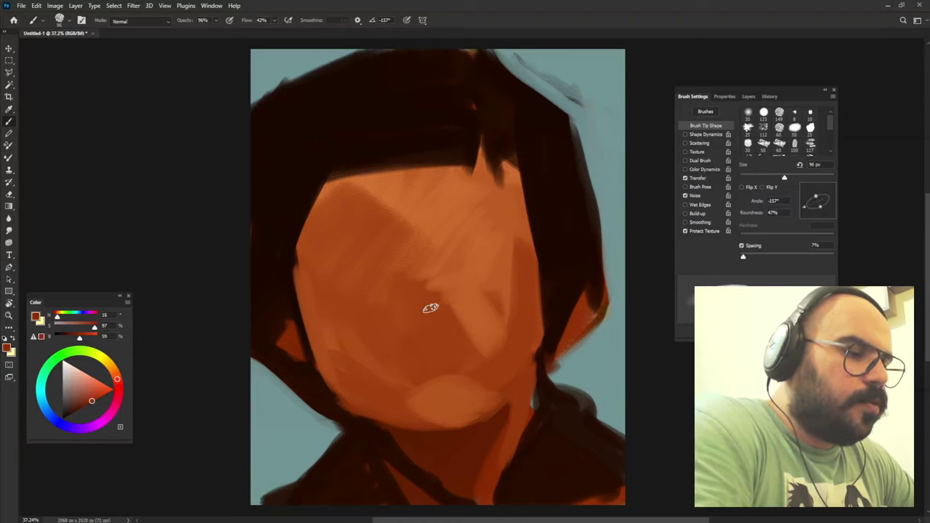
alt+click(465, 441)
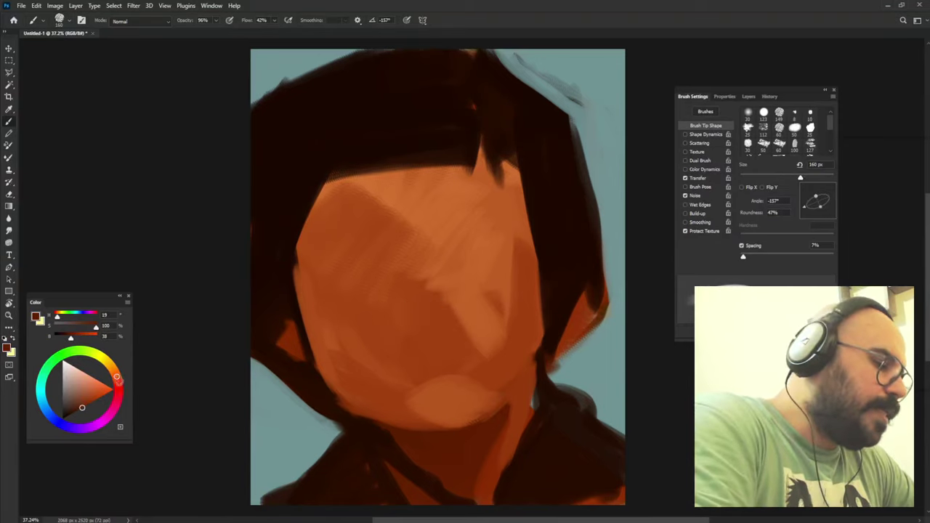
drag(117, 377, 118, 385)
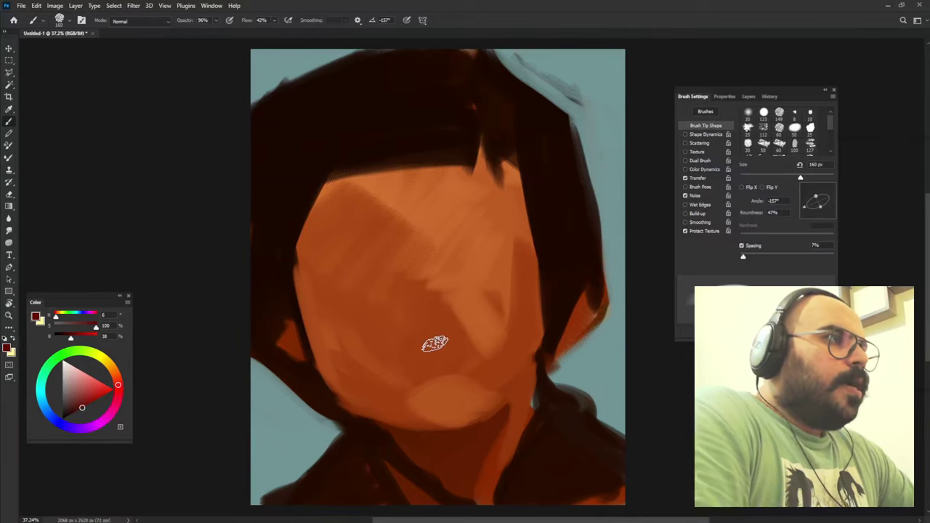
mouse_move(451, 308)
mouse_down()
mouse_move(412, 314)
mouse_move(451, 304)
mouse_up()
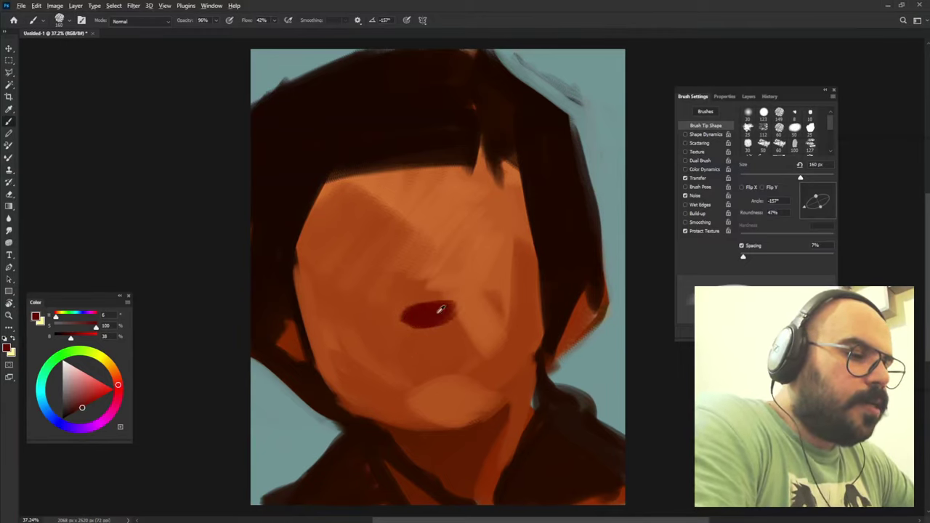
alt+click(443, 322)
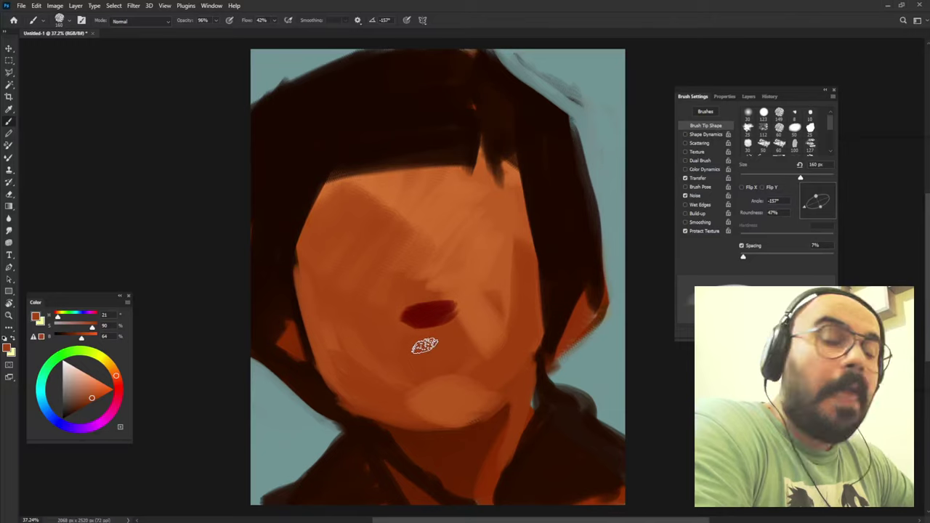
Darken the mouth and paint dark red oval sockets for both eyes.
alt+click(426, 312)
mouse_move(432, 332)
mouse_down()
mouse_move(423, 324)
mouse_move(433, 301)
mouse_up()
alt+click(415, 295)
alt+click(432, 312)
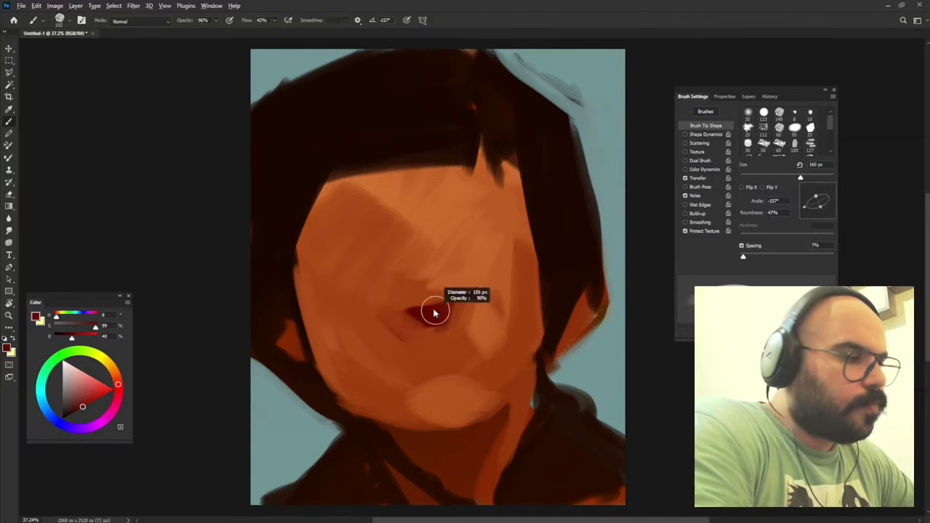
mouse_move(328, 257)
mouse_down()
mouse_move(370, 252)
mouse_move(344, 257)
mouse_move(365, 283)
mouse_up()
alt+click(379, 252)
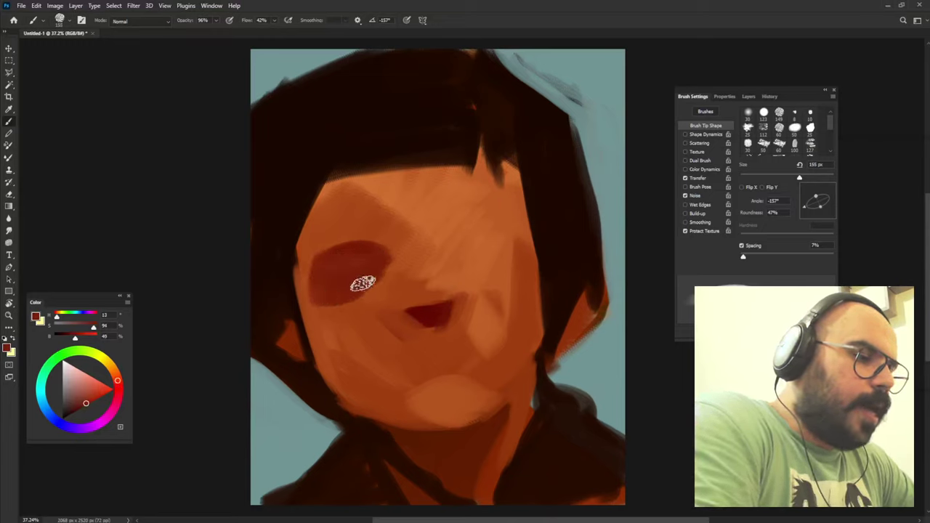
alt+click(363, 301)
alt+click(316, 269)
mouse_move(315, 268)
mouse_down()
mouse_move(385, 243)
mouse_move(446, 250)
mouse_move(493, 229)
mouse_move(443, 245)
mouse_move(488, 262)
mouse_up()
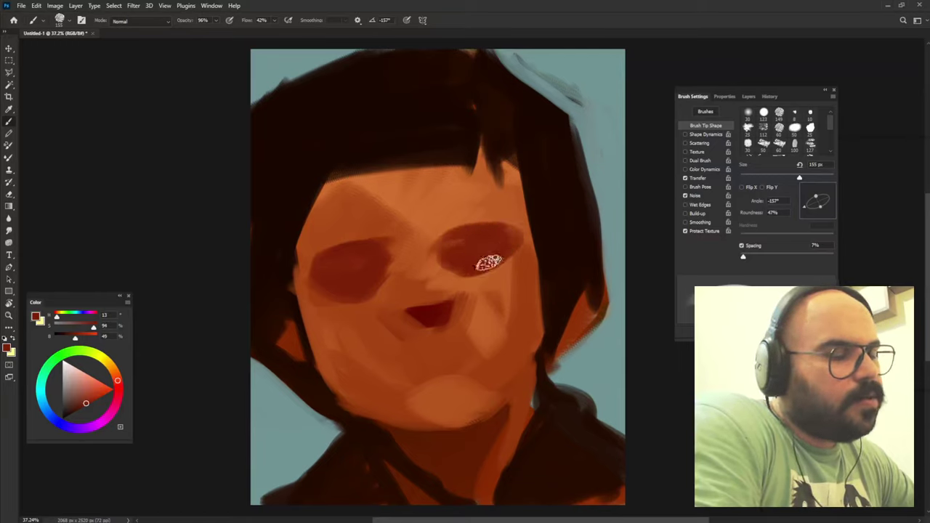
Add lighter orange between the eyes and on the forehead above the left eye.
alt+click(426, 237)
drag(426, 237, 407, 266)
alt+click(405, 322)
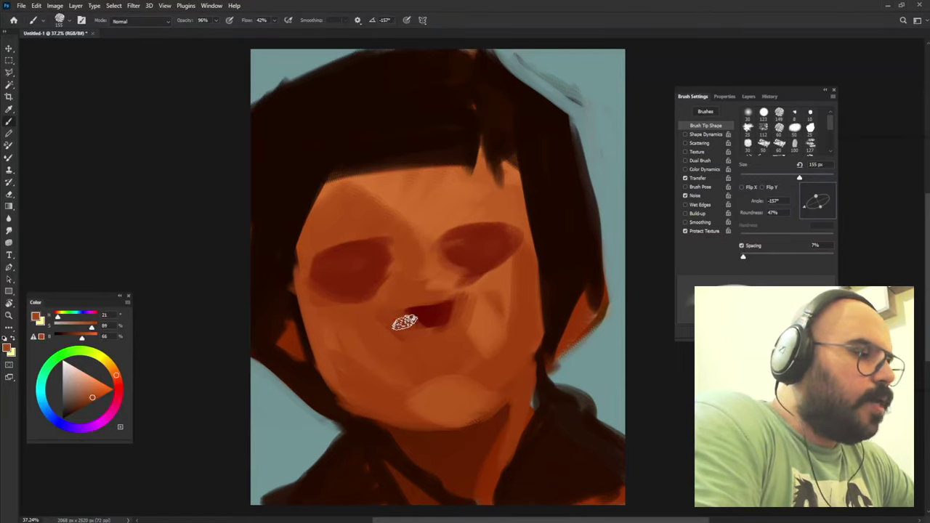
drag(359, 198, 344, 233)
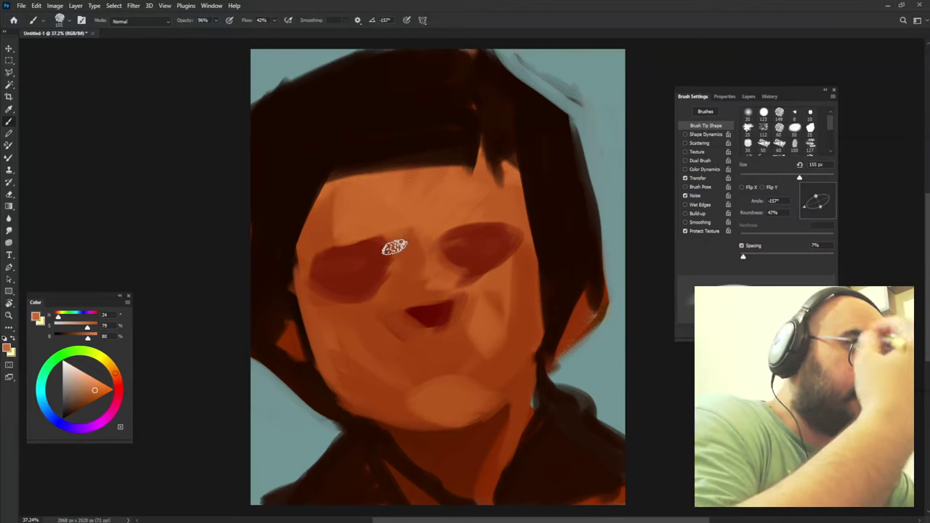
alt+click(324, 231)
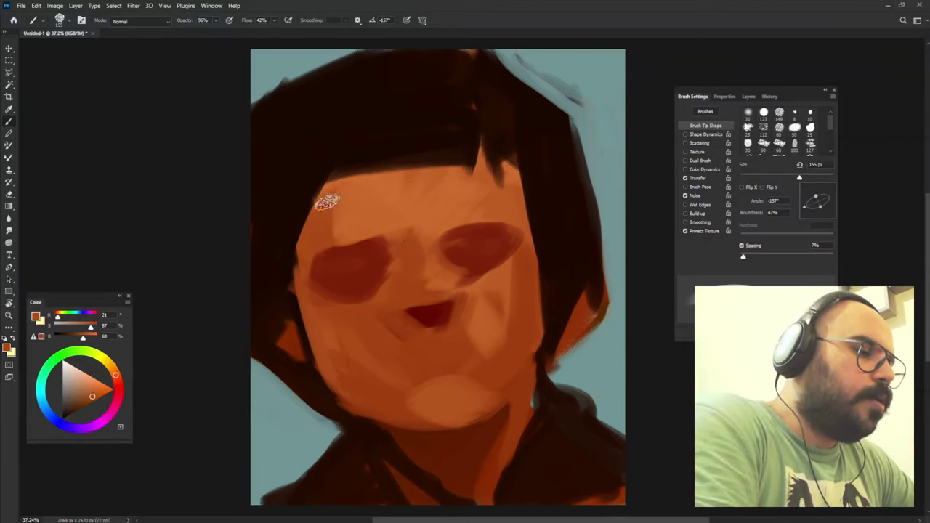
Darken the hairline above the forehead with dark brown strokes.
alt+click(338, 176)
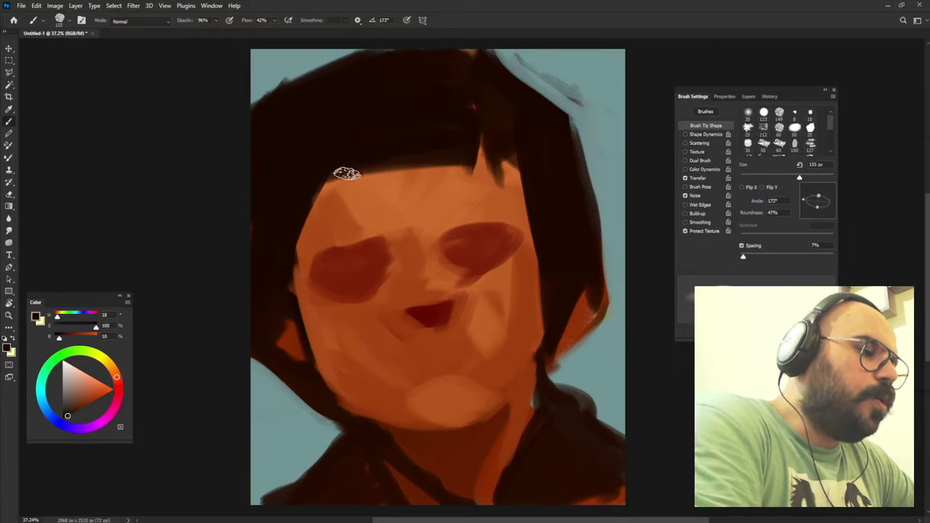
drag(347, 173, 429, 172)
drag(349, 176, 455, 154)
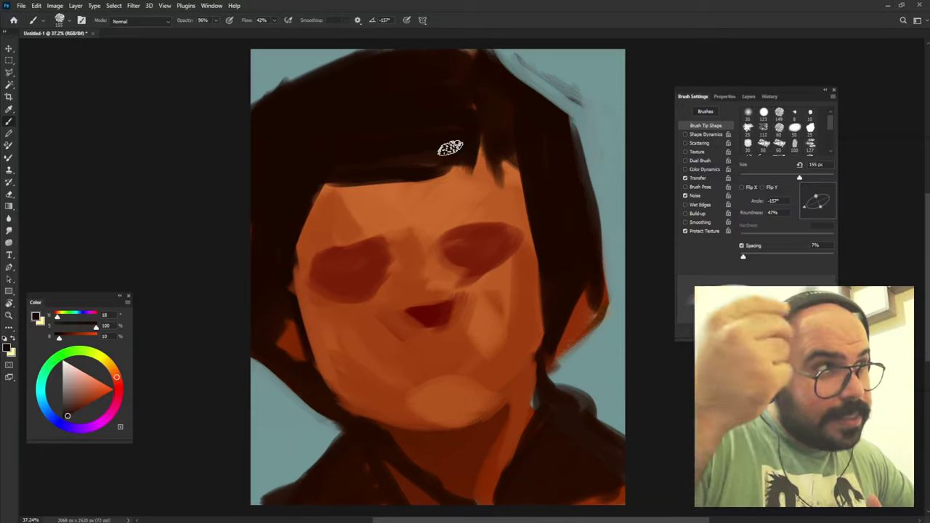
alt+click(469, 105)
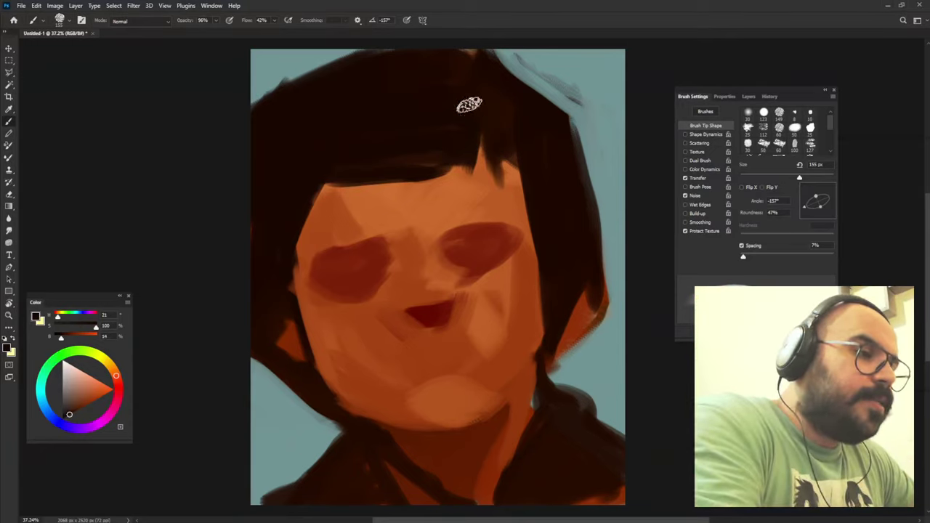
alt+click(384, 259)
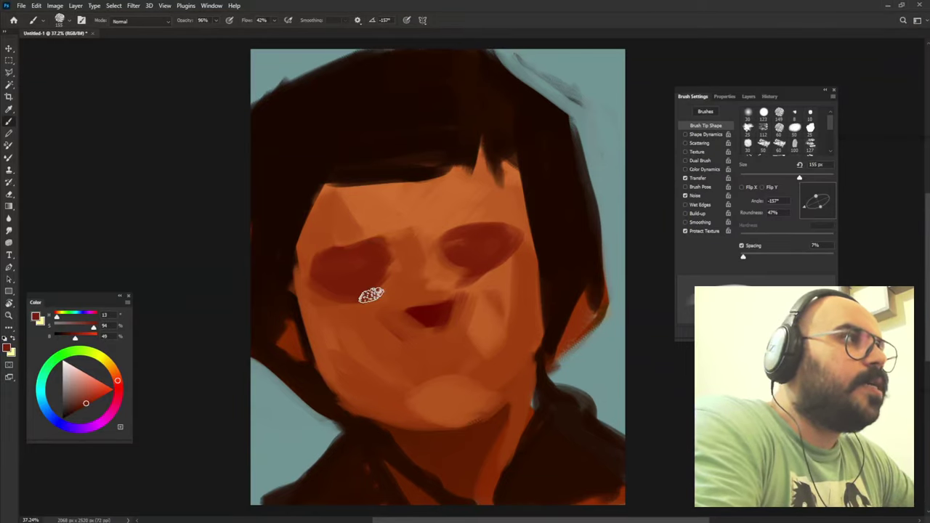
alt+click(391, 243)
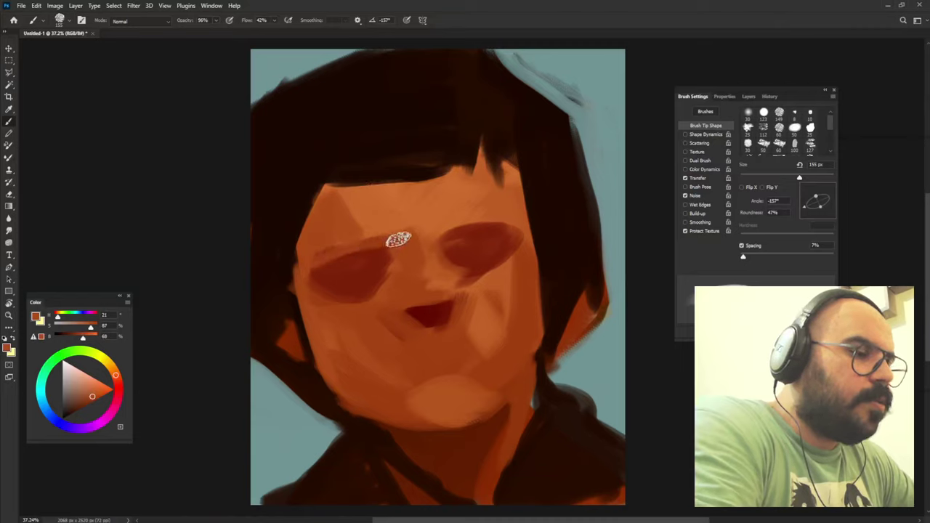
Paint skin tone over the mouth's right end to make it smaller.
alt+click(414, 318)
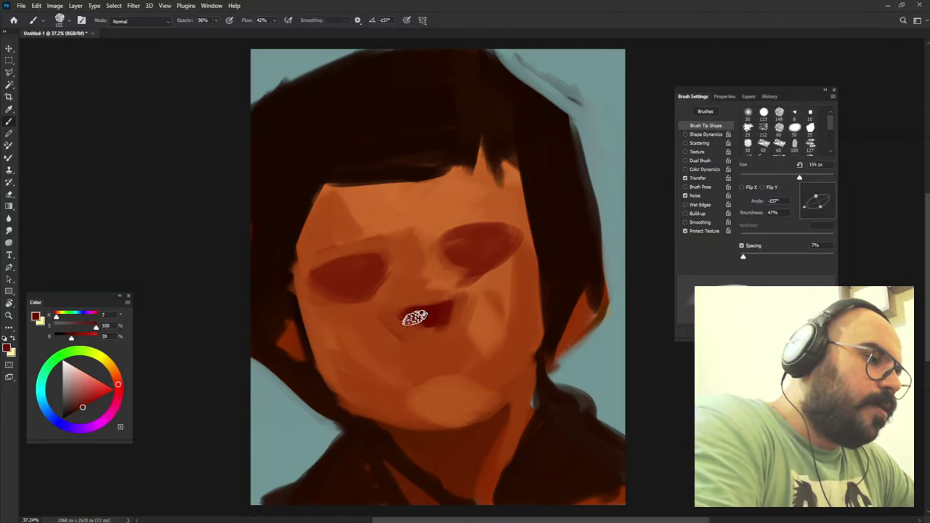
alt+click(421, 298)
drag(422, 298, 453, 295)
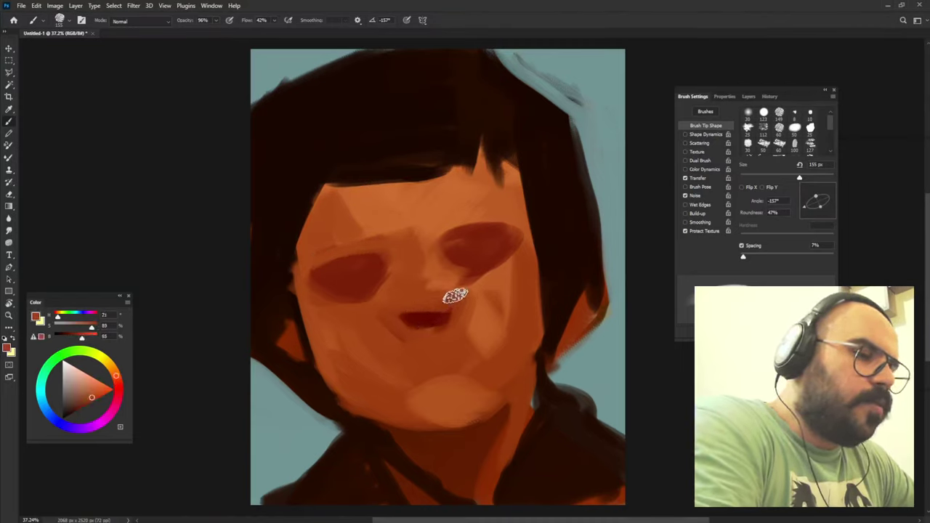
alt+click(416, 325)
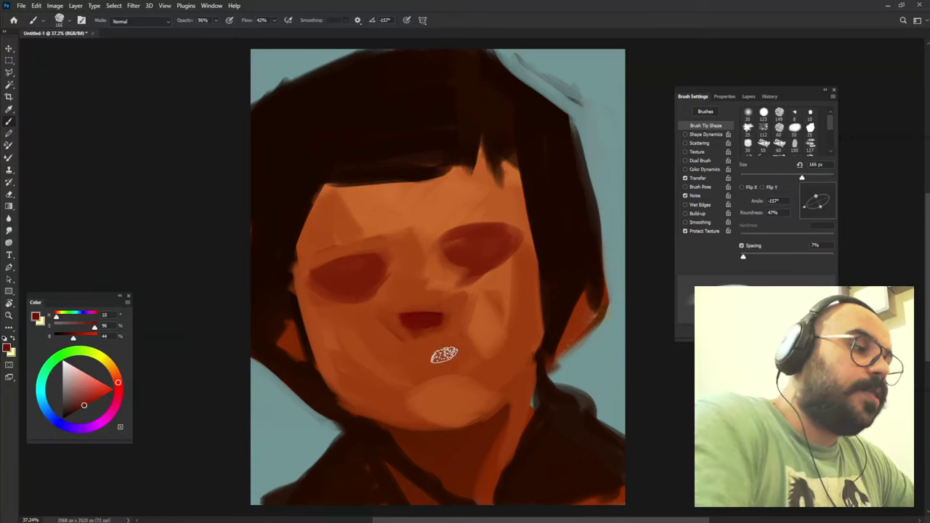
key(bracketright)
key(bracketleft)
key(bracketleft)
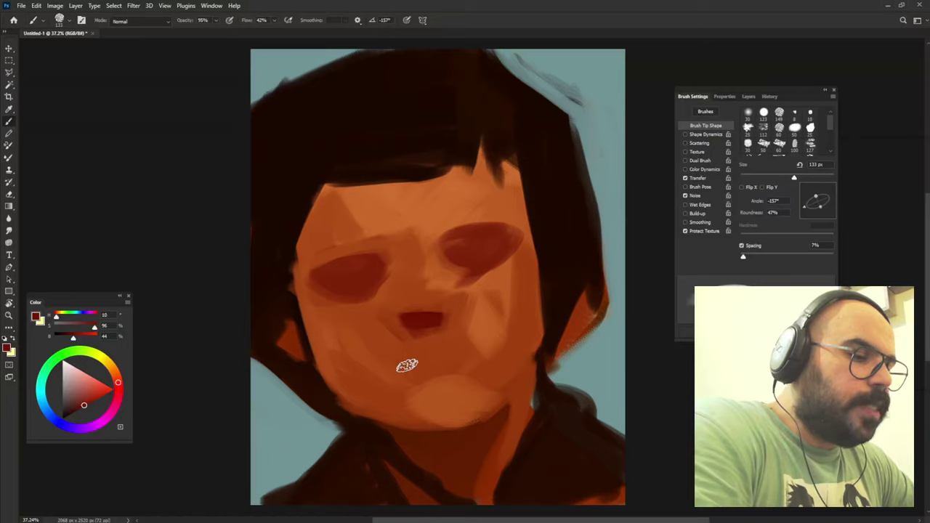
Paint a fuller dark red lower lip with a shadow beneath it.
drag(449, 357, 415, 365)
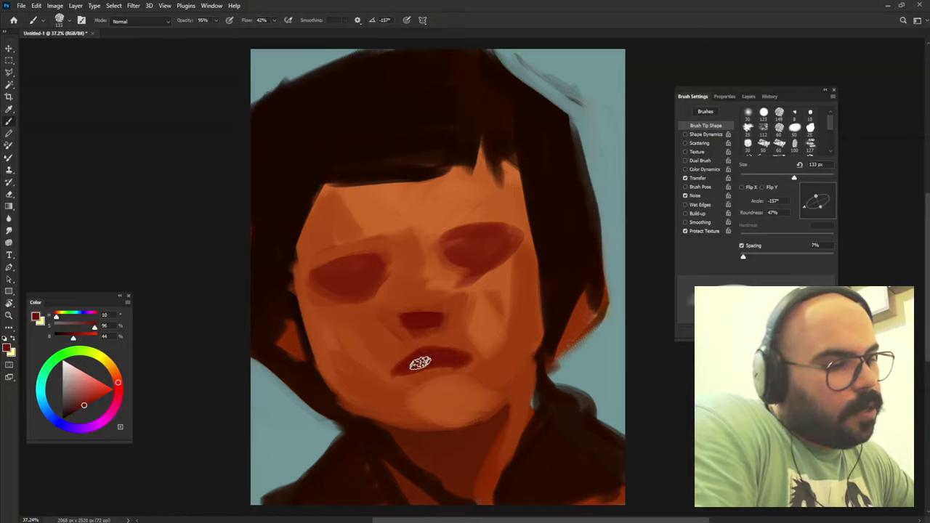
key(bracketleft)
key(bracketleft)
key(bracketleft)
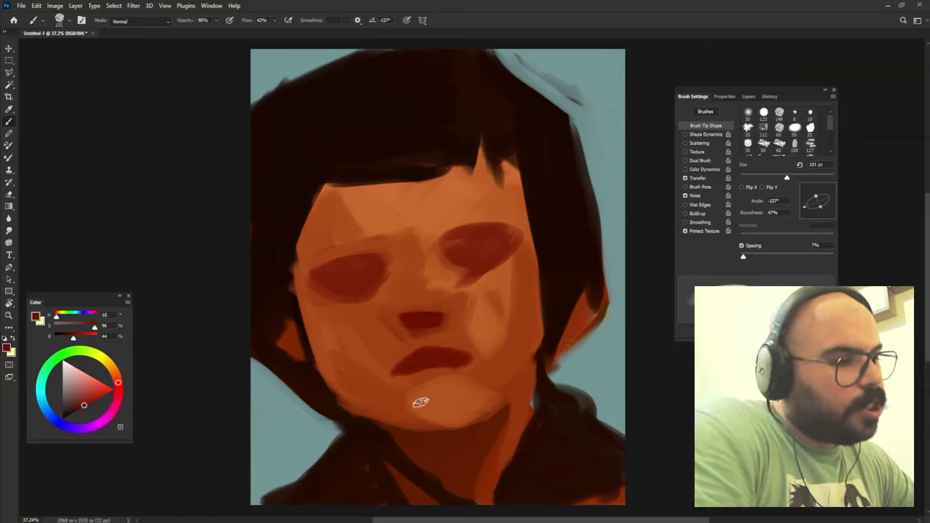
drag(428, 384, 447, 387)
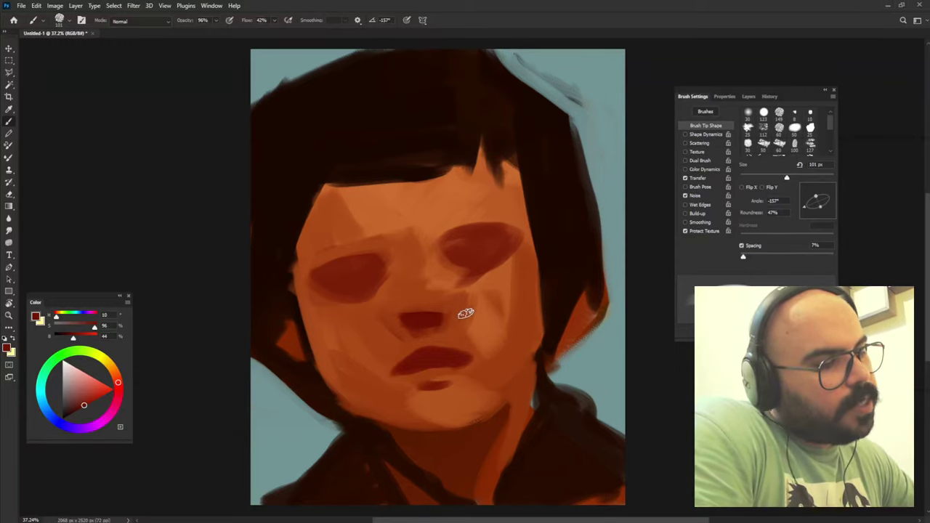
Sample lighter skin tones with a 91 px brush to lighten the brow area.
alt+click(373, 371)
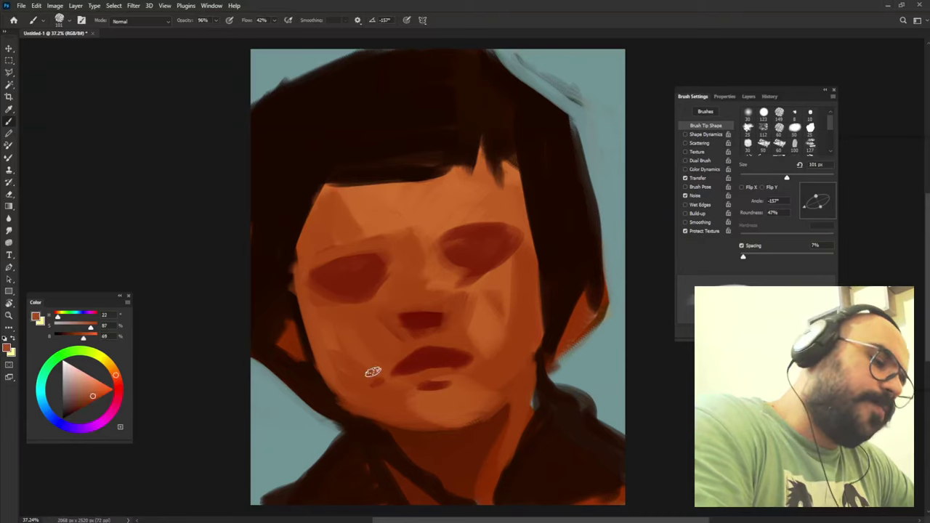
key(bracketright)
key(bracketright)
key(bracketright)
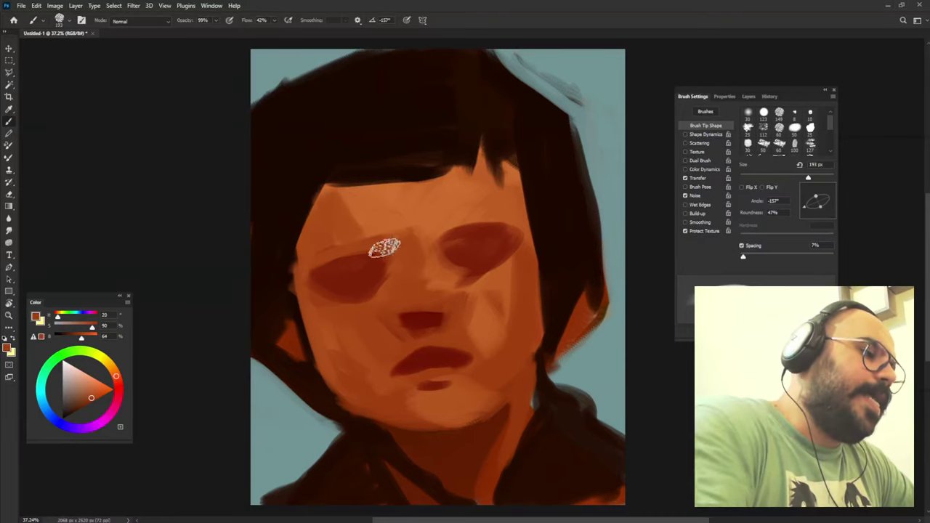
alt+click(436, 277)
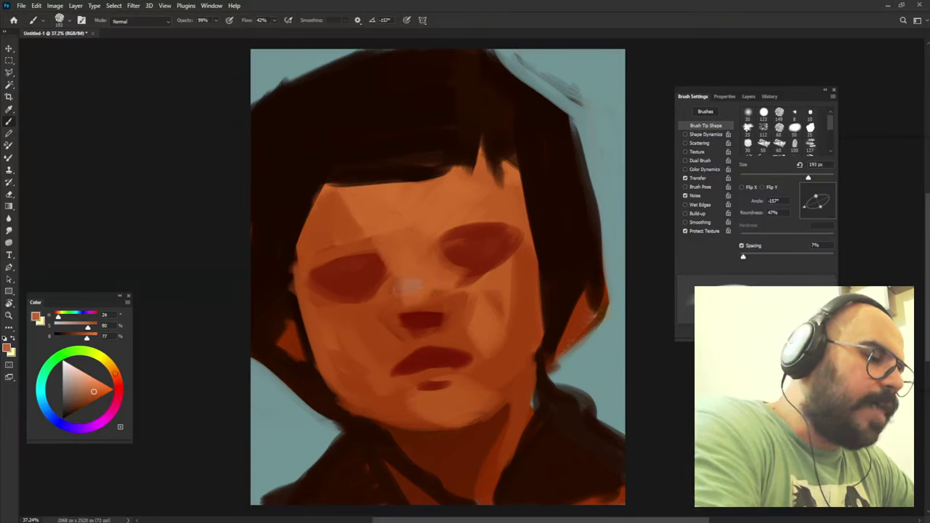
key(bracketleft)
key(bracketleft)
key(bracketleft)
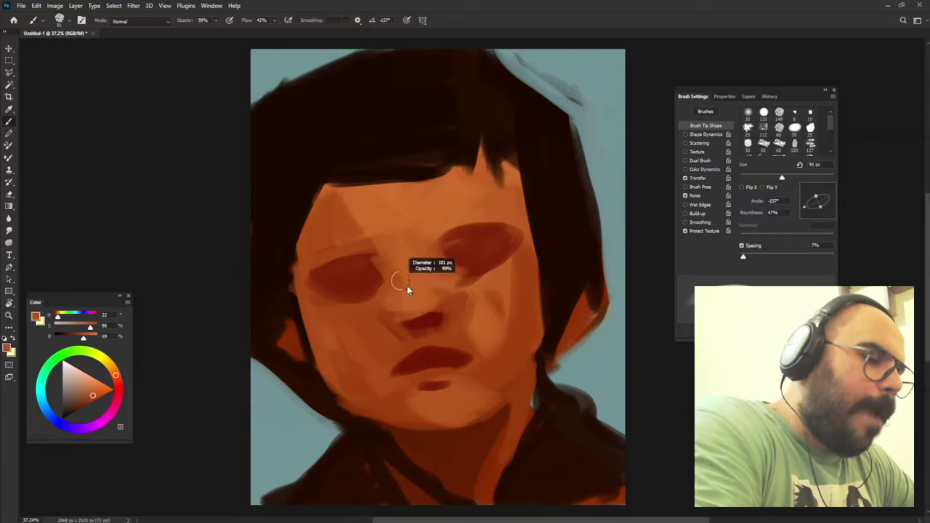
alt+click(345, 313)
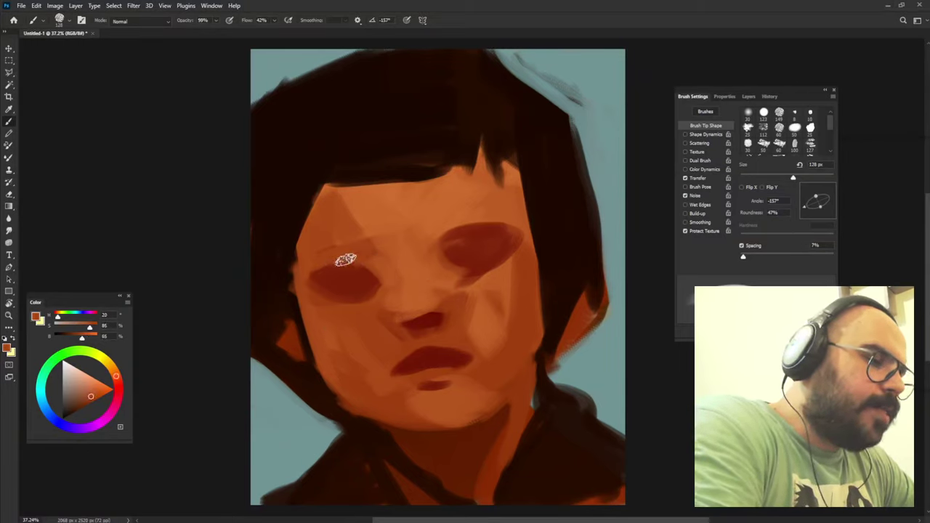
alt+click(383, 201)
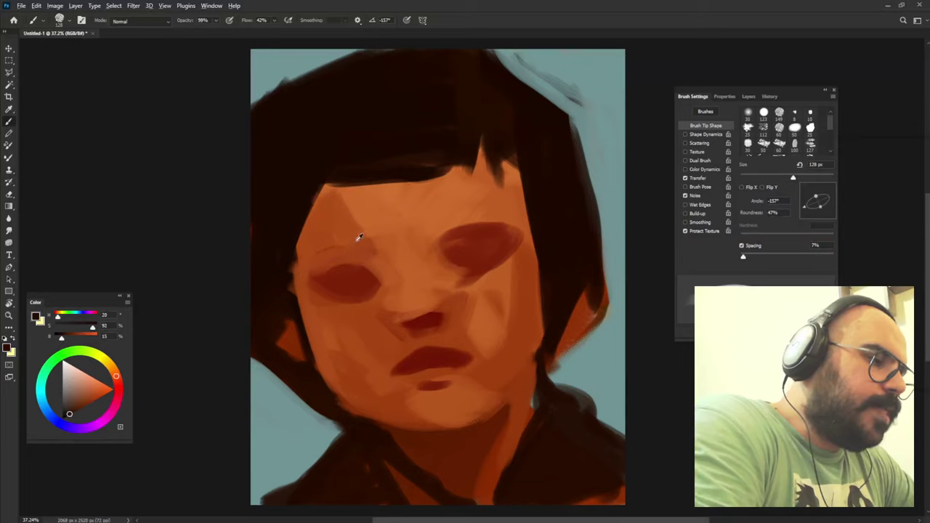
Paint dark brown eyebrows over both eyes and darken the left forehead edge with a 117 px brush.
drag(356, 243, 365, 242)
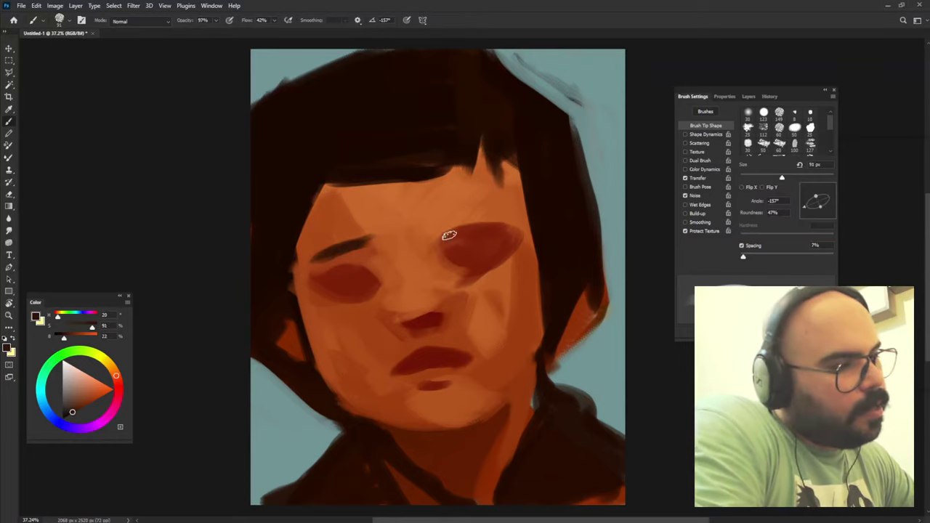
drag(443, 230, 513, 222)
alt+click(513, 209)
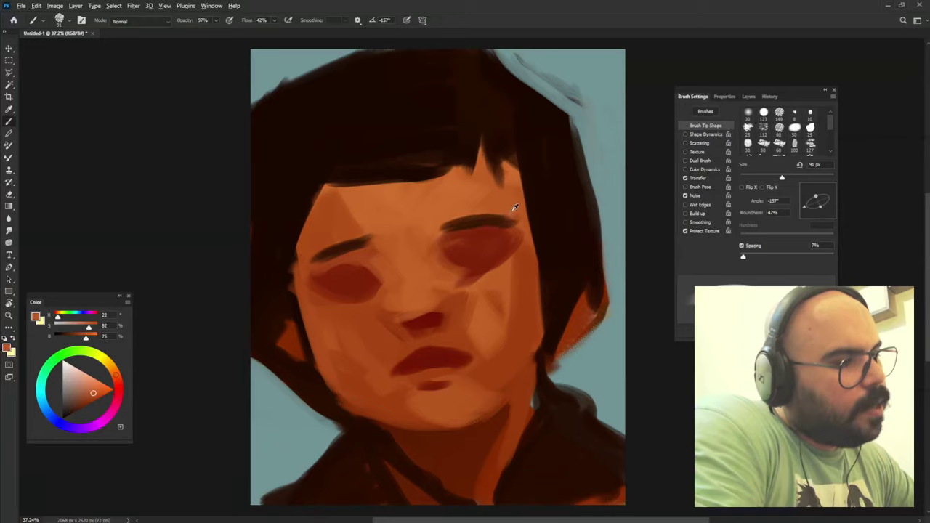
alt+click(445, 229)
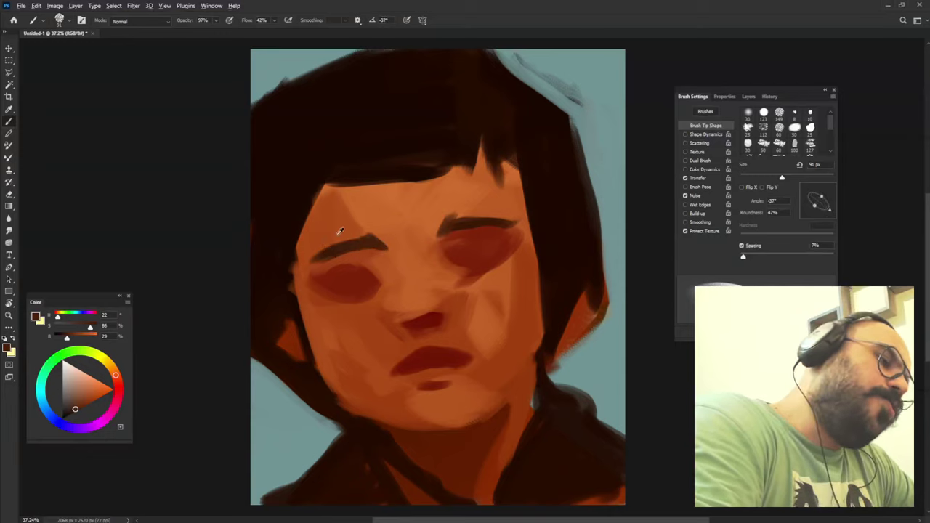
mouse_move(345, 225)
mouse_down()
mouse_move(359, 214)
mouse_move(301, 258)
mouse_move(335, 149)
mouse_up()
alt+click(276, 257)
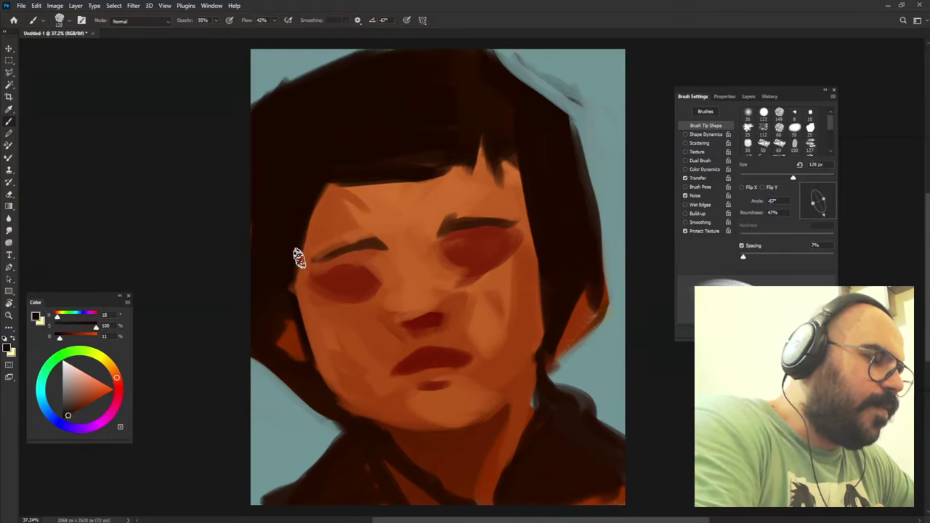
Paint dark hair along the face's left edge, beside the bangs, and down the right edge.
mouse_move(296, 255)
mouse_down()
mouse_move(297, 239)
mouse_move(295, 271)
mouse_move(338, 369)
mouse_up()
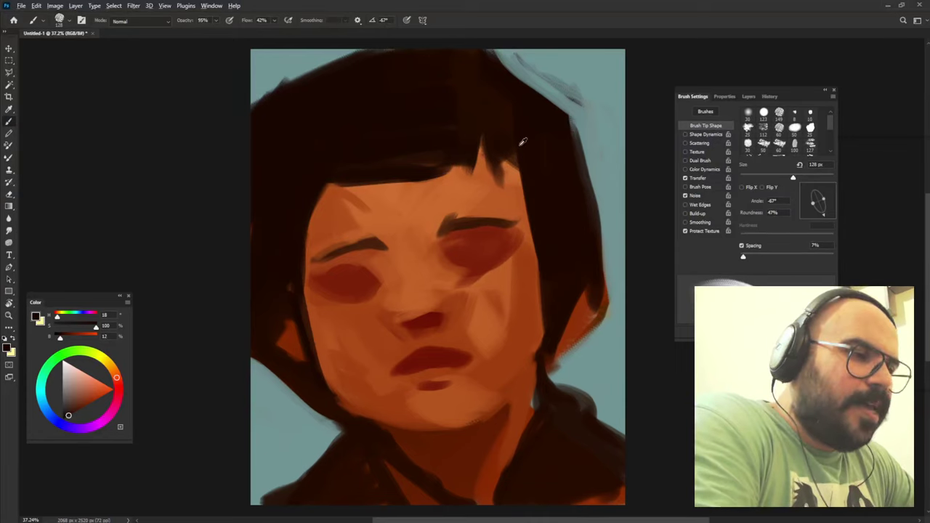
drag(505, 170, 525, 204)
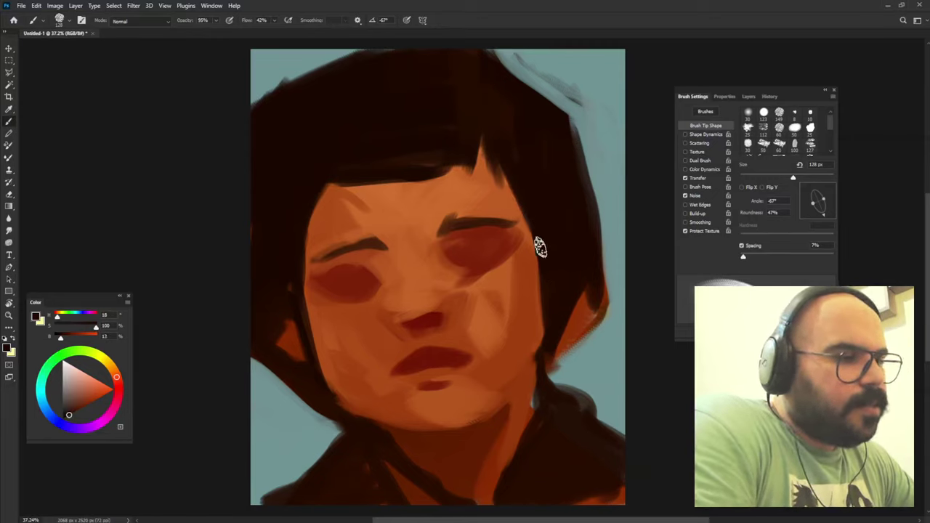
alt+click(565, 338)
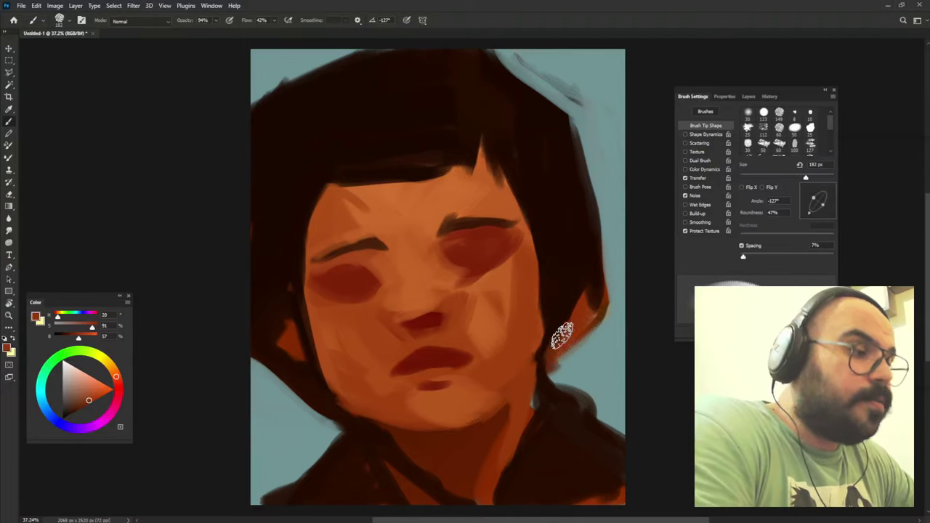
alt+click(579, 284)
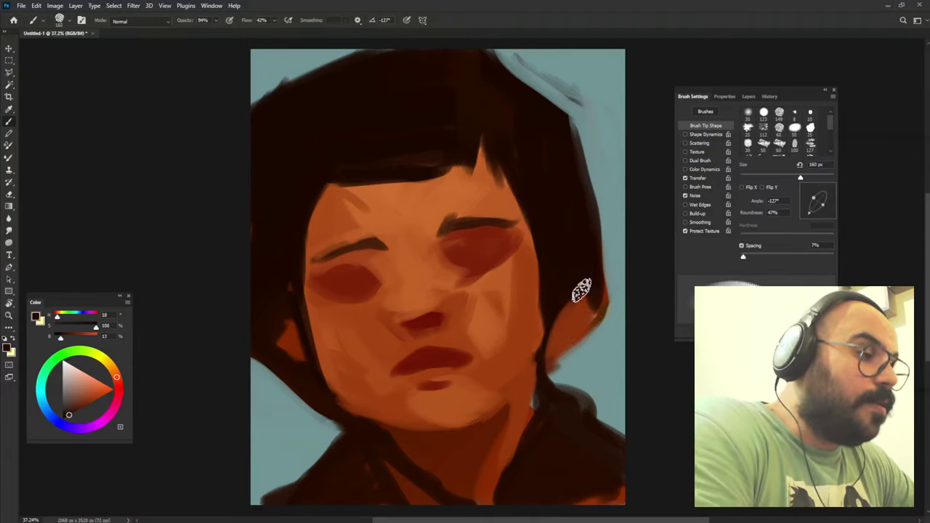
drag(577, 305, 607, 291)
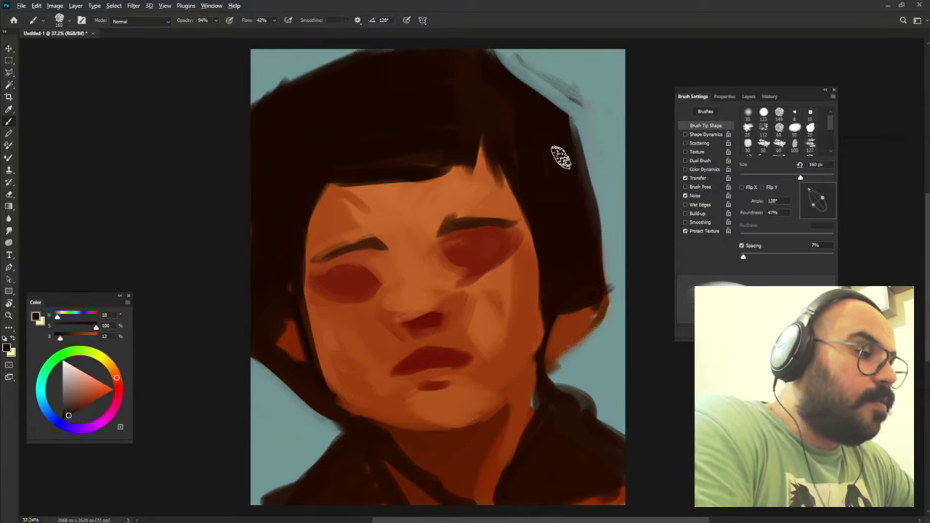
drag(586, 149, 611, 301)
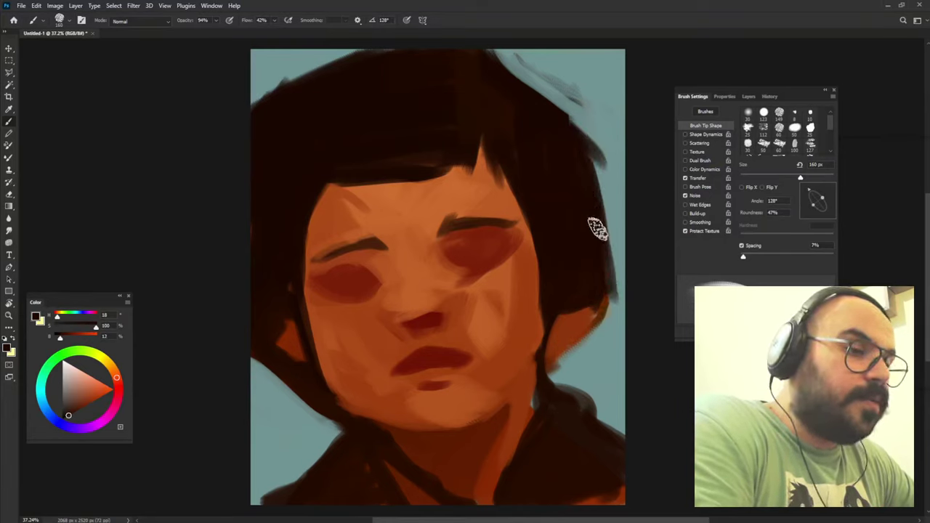
Trim the lower-left hair outline back with blue-grey background paint.
alt+click(614, 169)
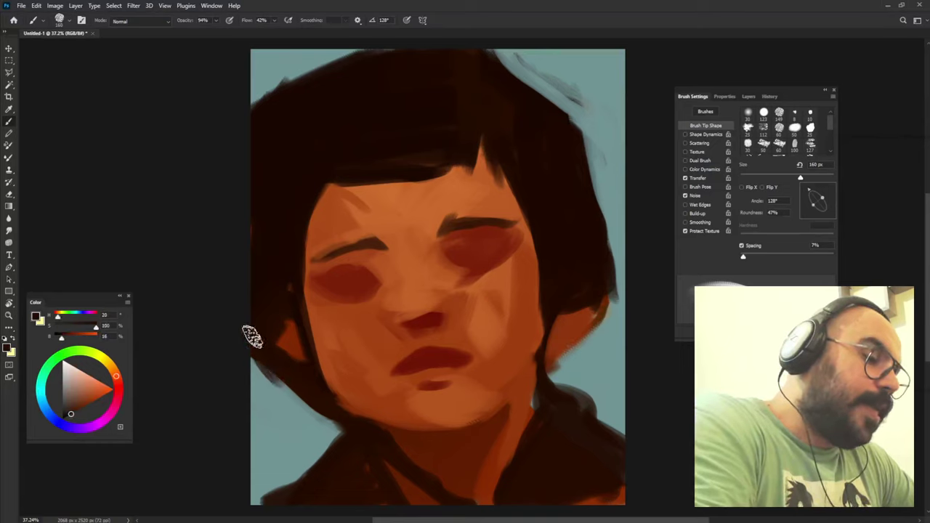
alt+click(291, 404)
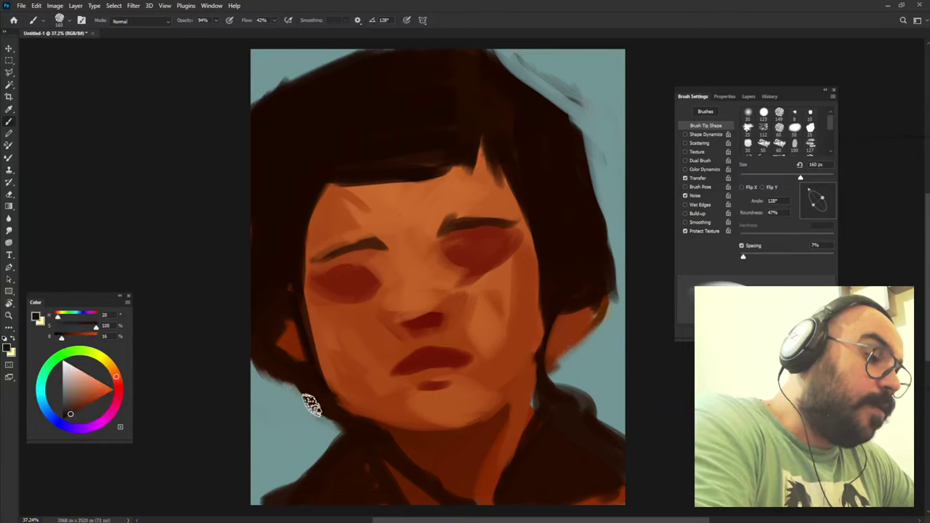
drag(311, 401, 332, 426)
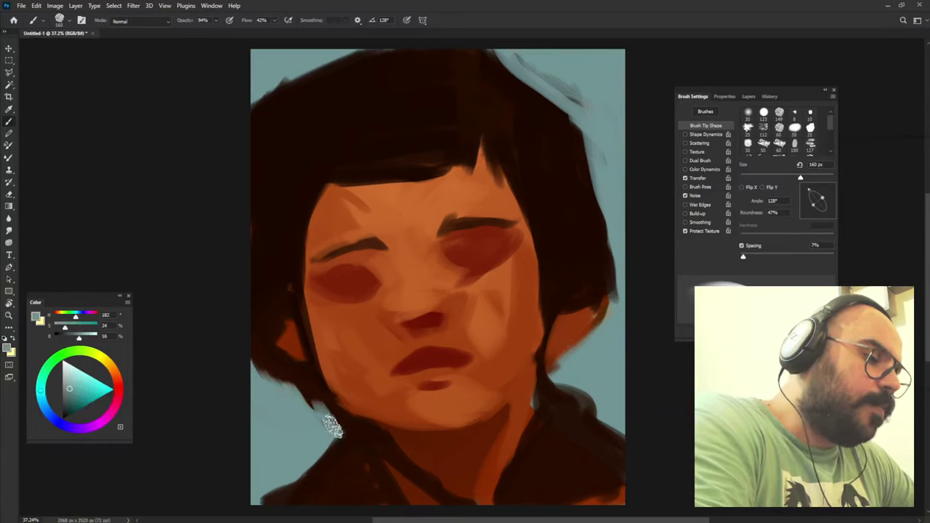
alt+click(536, 315)
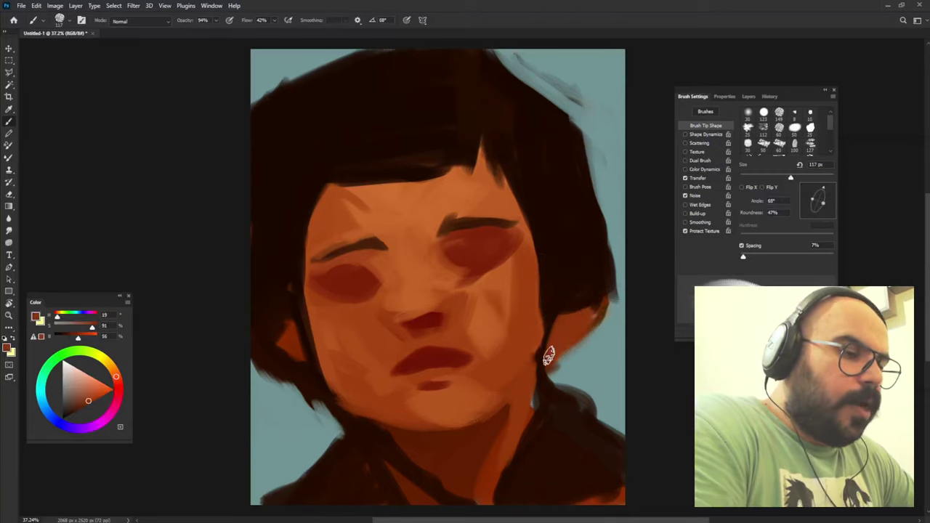
alt+click(381, 315)
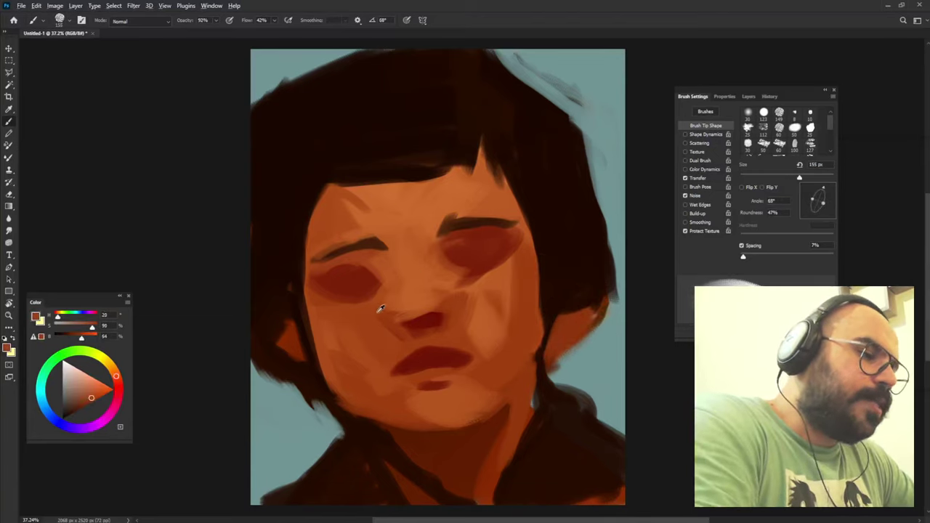
Sample skin and eye-socket tones and set the brush opacity to 90%.
alt+click(370, 282)
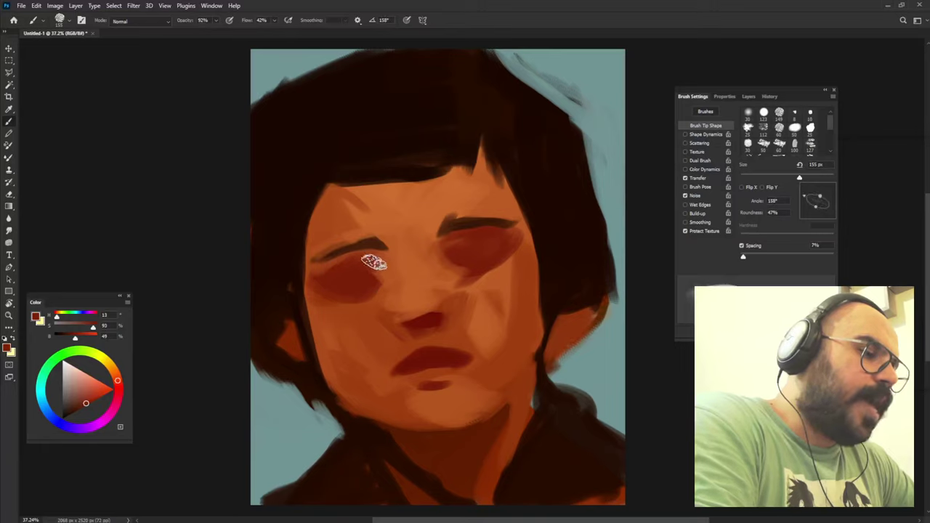
alt+click(508, 255)
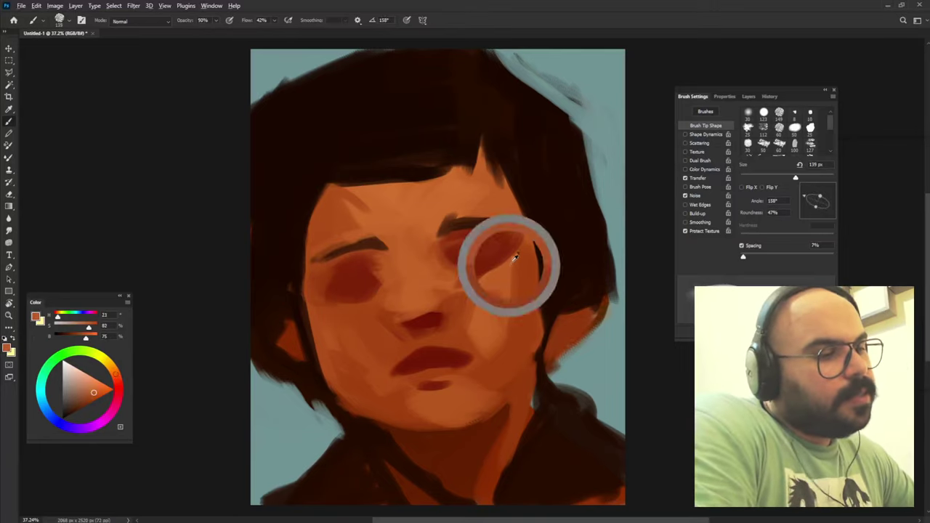
alt+click(509, 245)
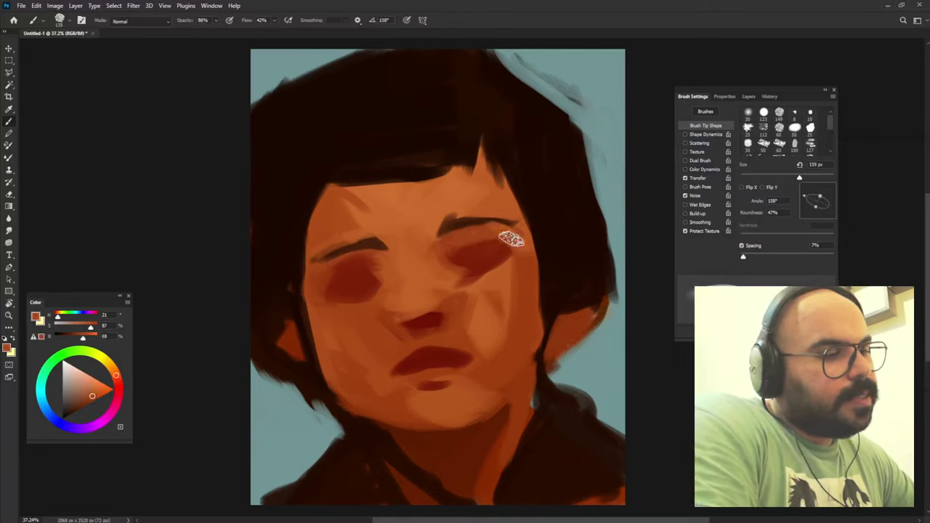
alt+click(357, 265)
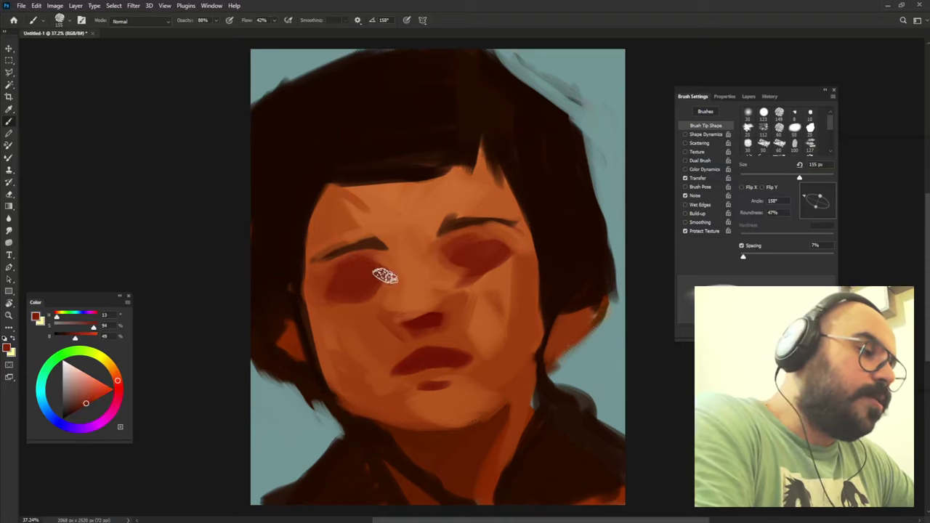
alt+click(392, 270)
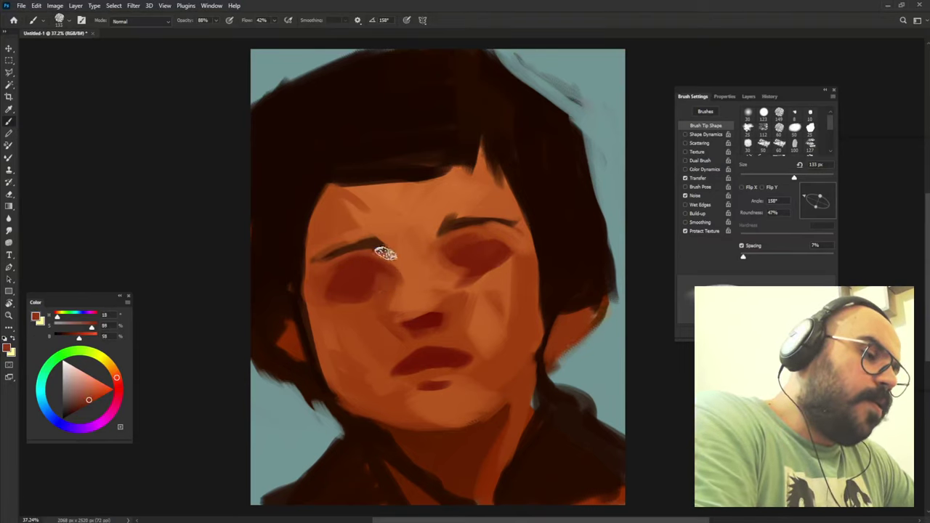
alt+click(469, 269)
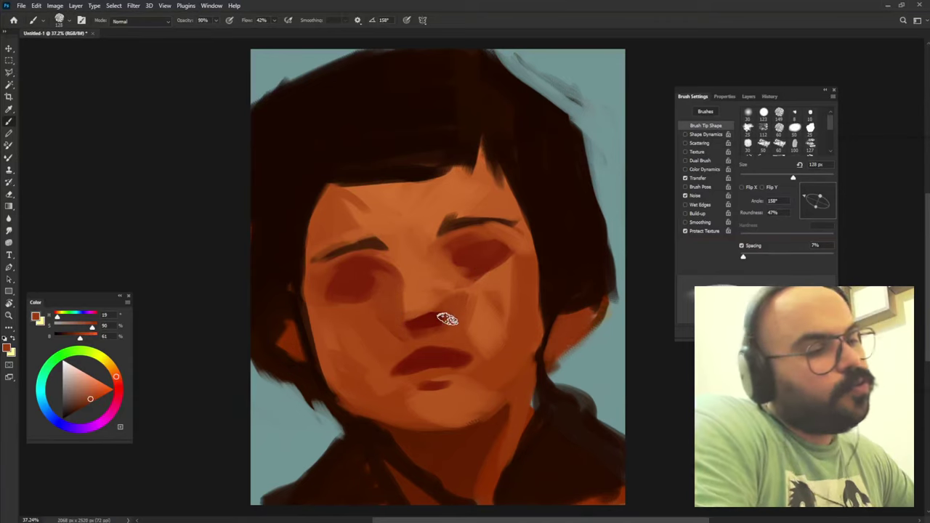
key(9)
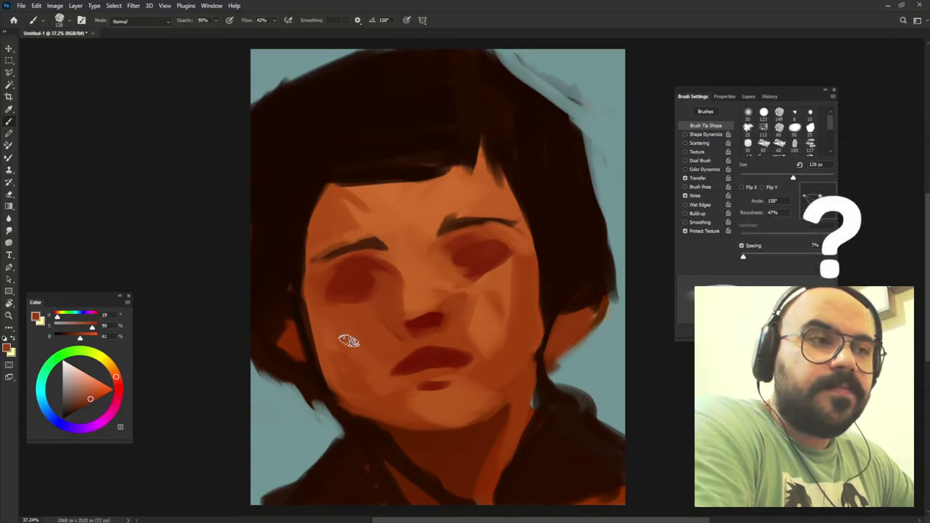
Paint a crisp near-black hairline across the forehead with a rotated brush tip.
alt+click(525, 99)
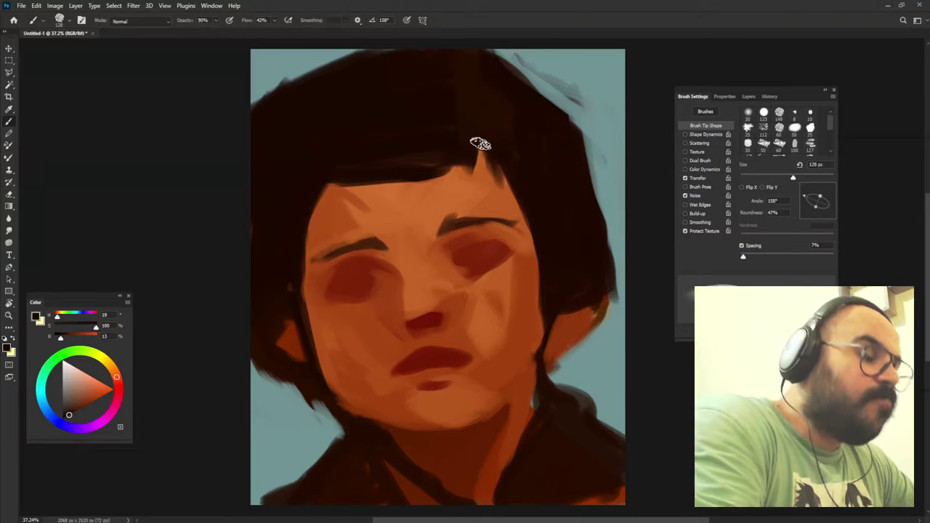
key(shift+Left)
key(shift+Left)
drag(327, 188, 402, 178)
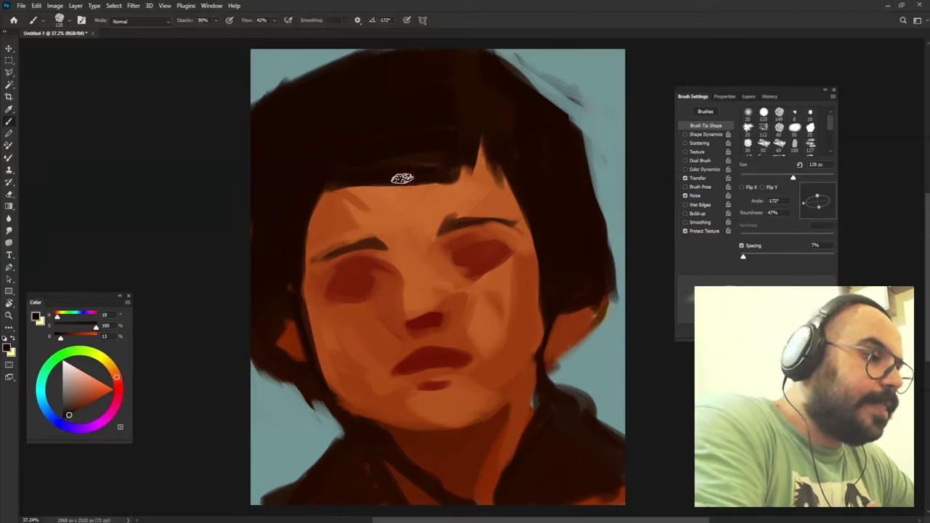
key(shift+Left)
key(shift+Left)
key(shift+Left)
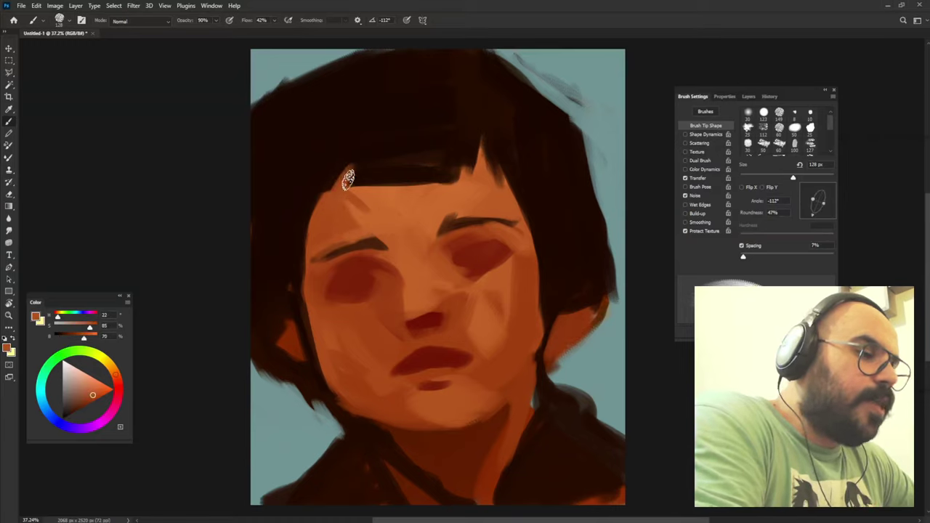
alt+click(348, 180)
drag(359, 182, 368, 190)
key(shift+Right)
key(shift+Right)
key(shift+Right)
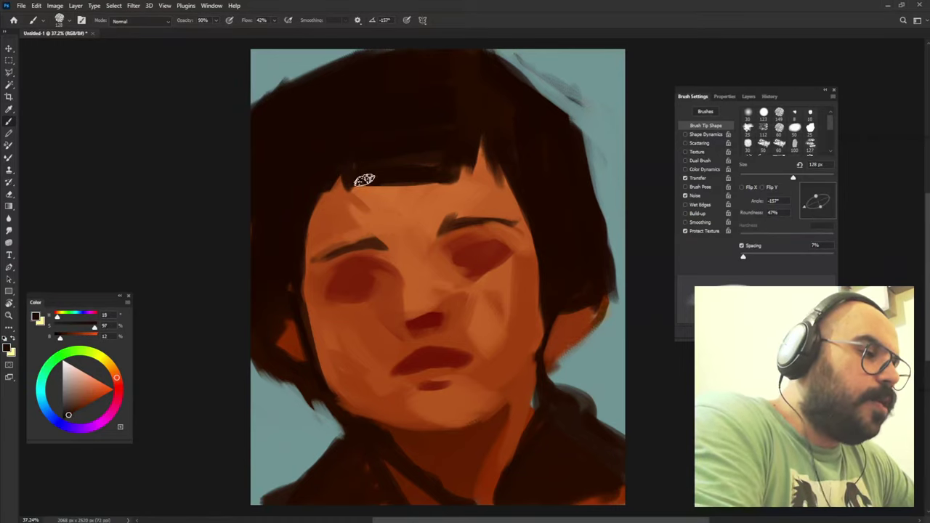
Enlarge the brush to about 209 px and extend the left eyebrow outward.
alt+click(391, 194)
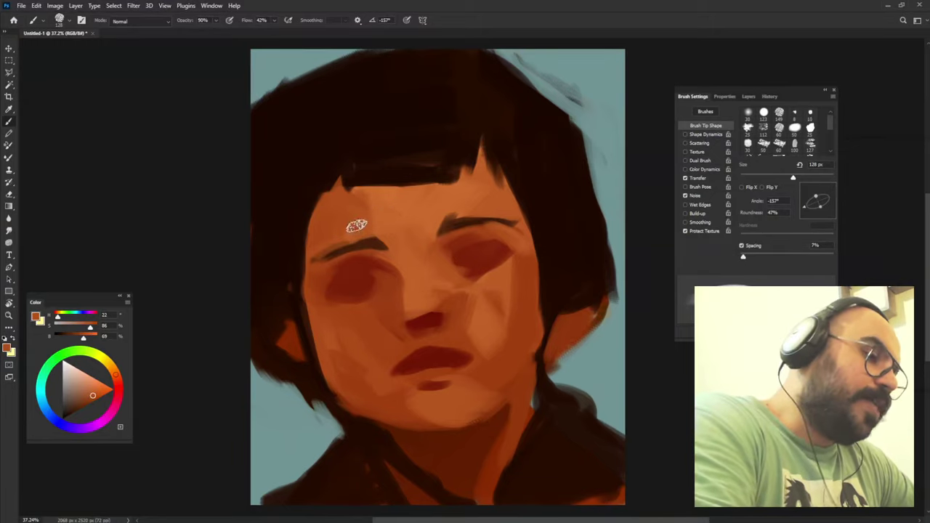
drag(357, 226, 394, 227)
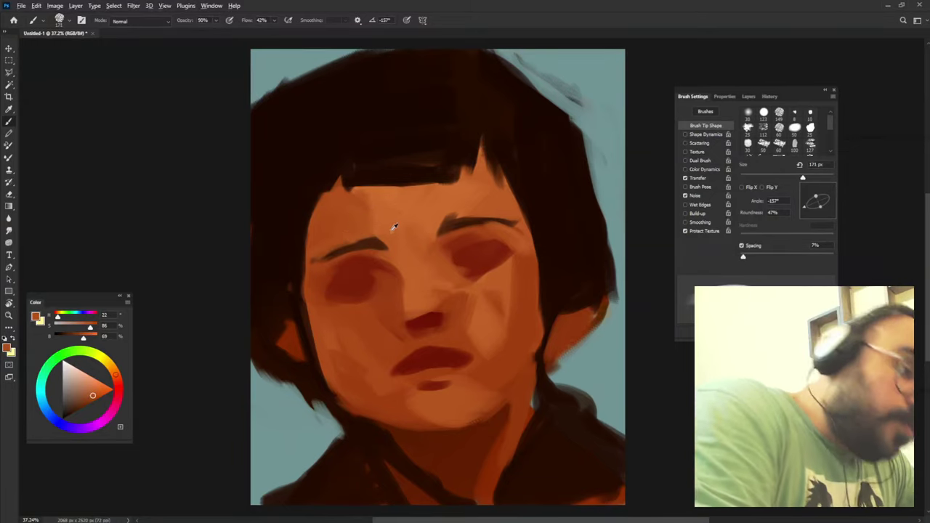
alt+click(339, 327)
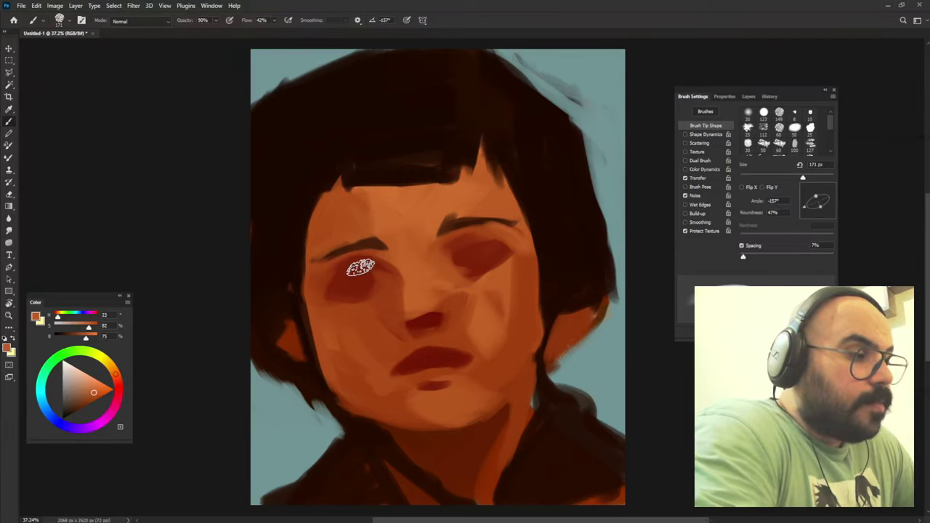
drag(360, 268, 387, 227)
alt+click(370, 264)
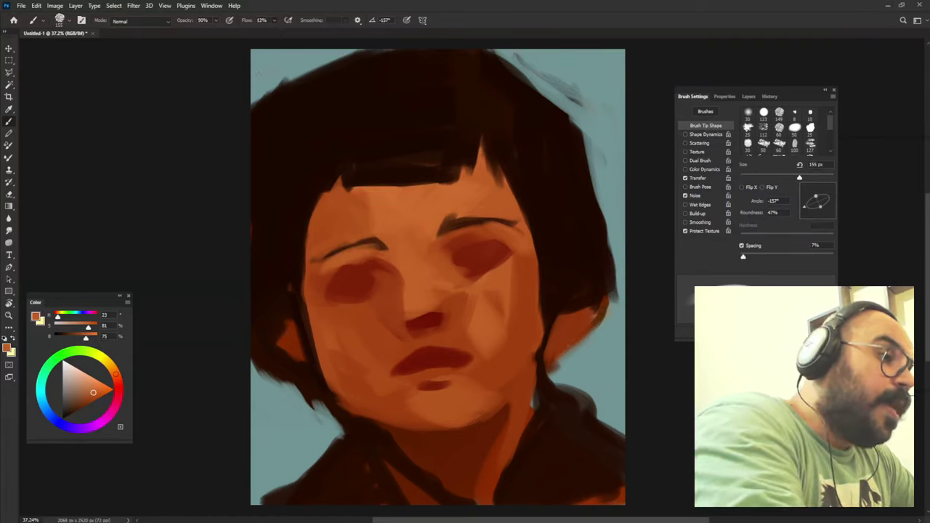
drag(331, 256, 312, 260)
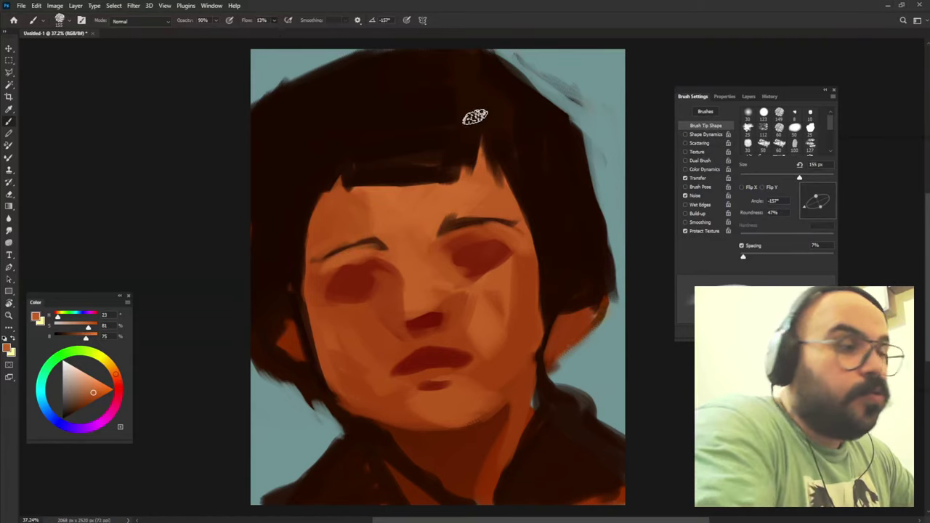
Lower opacity and set flow to 10%, then paint a light pink stroke under the left eye.
alt+click(494, 211)
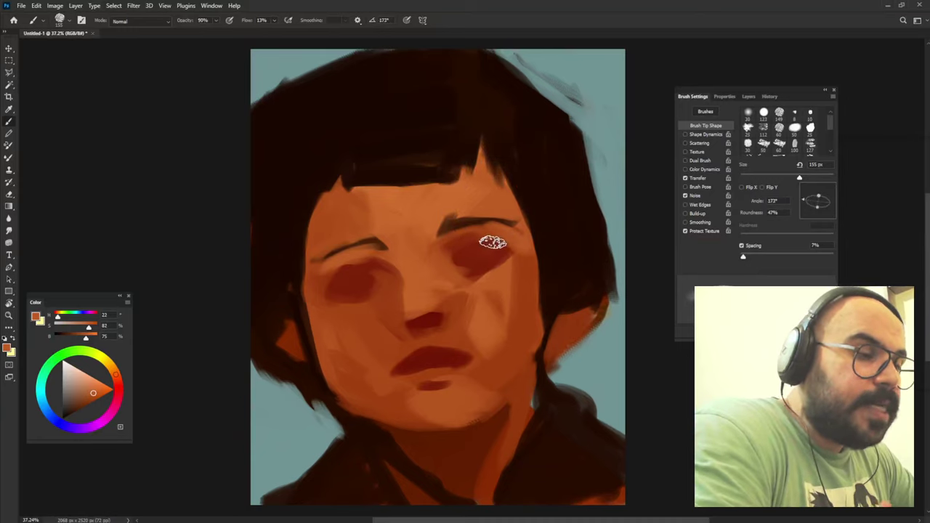
key(8)
key(9)
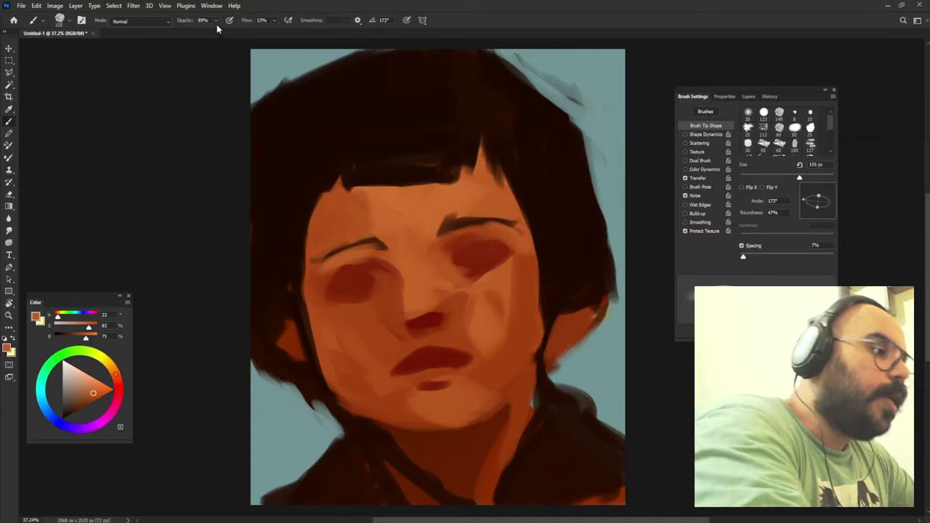
alt+click(506, 255)
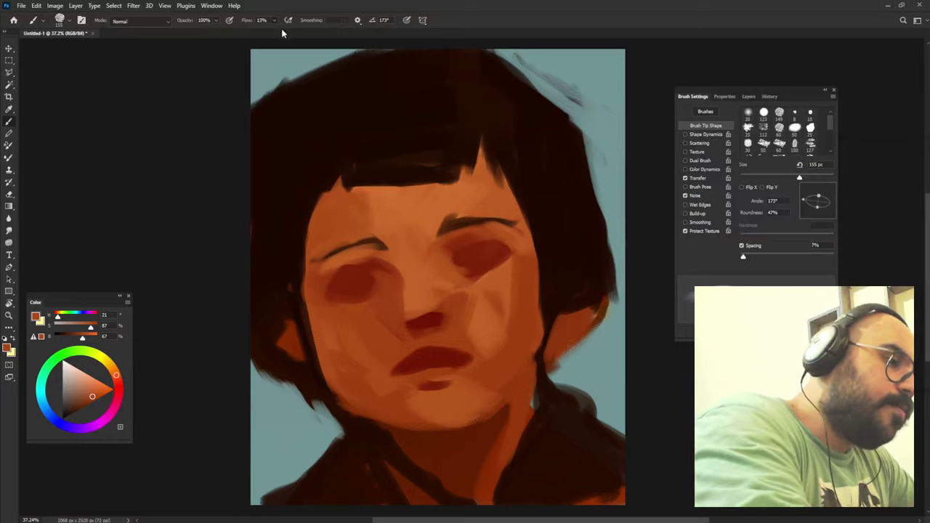
key(shift+1)
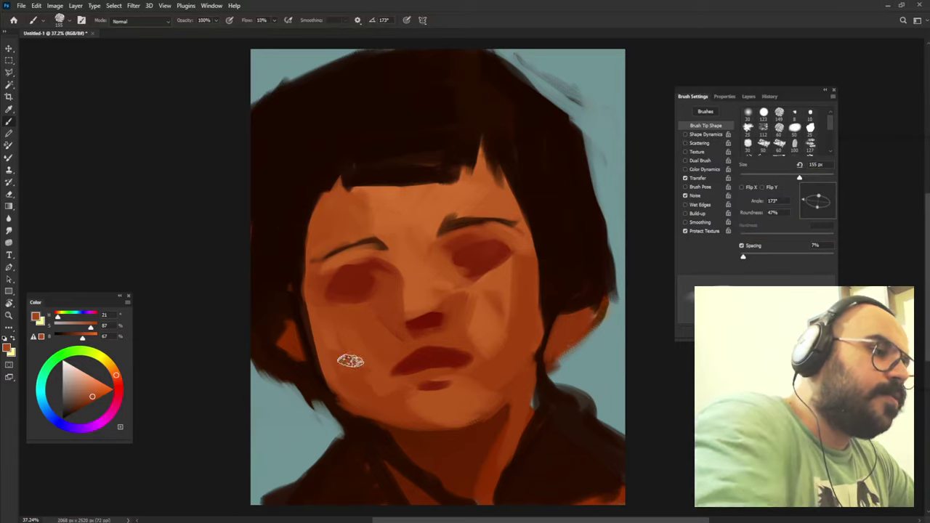
alt+click(389, 264)
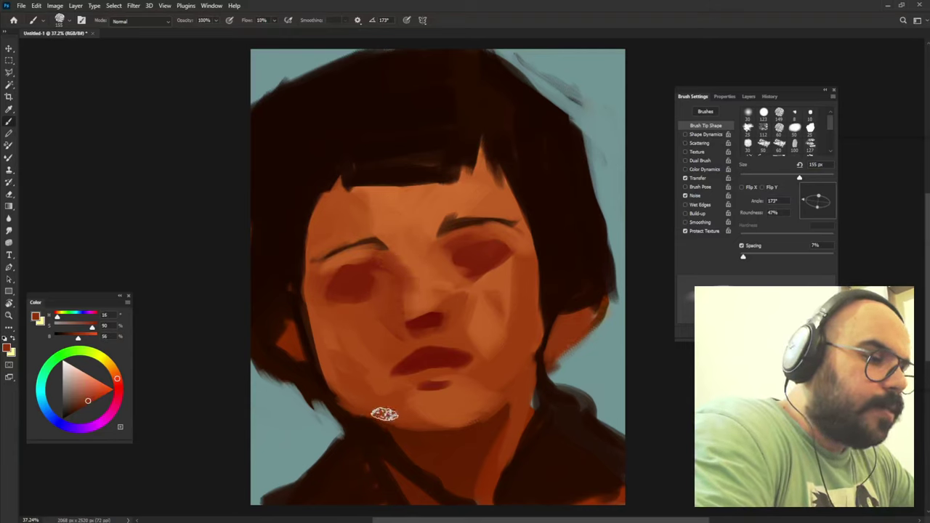
alt+click(418, 263)
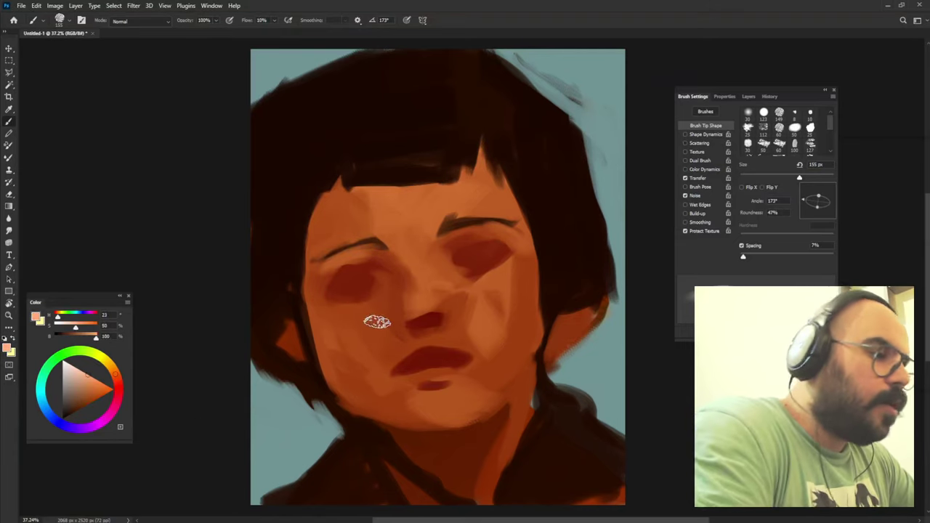
drag(342, 318, 326, 305)
alt+click(372, 298)
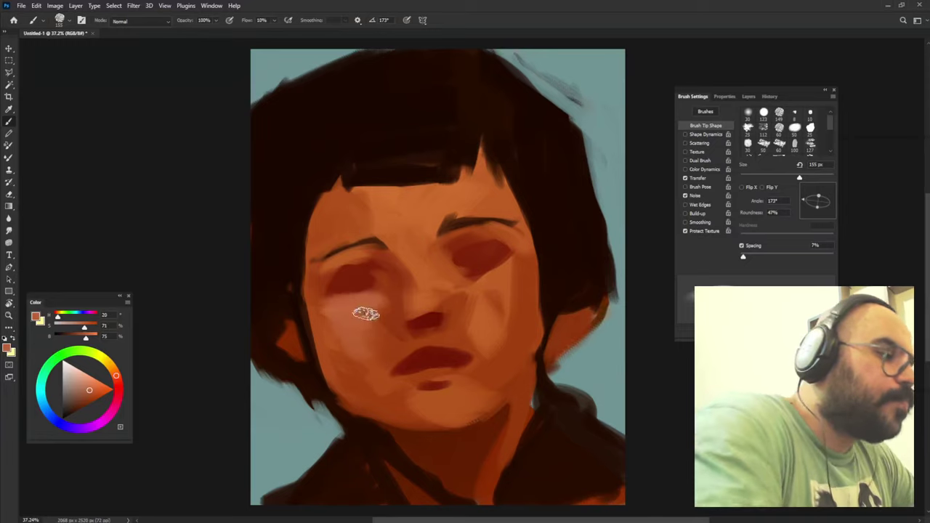
key(bracketleft)
key(bracketleft)
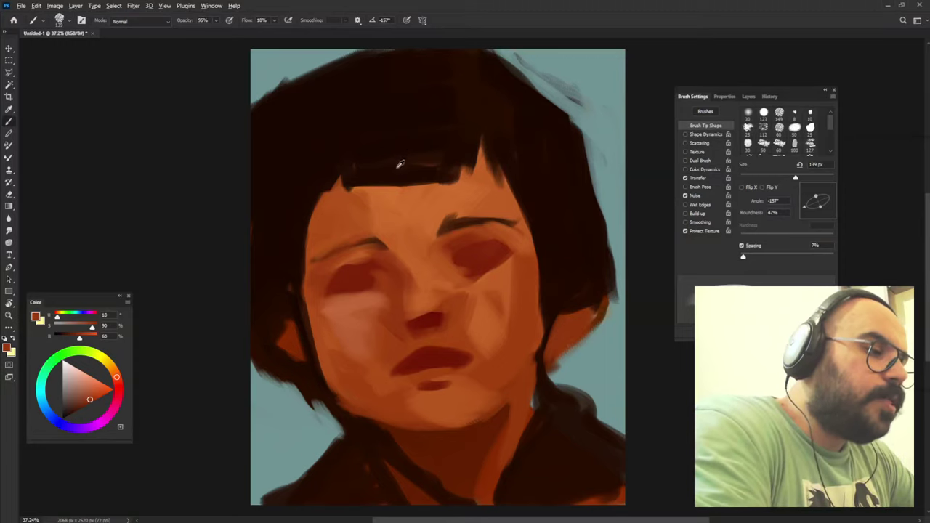
Darken the left eyebrow with a dark hair-colour stroke at about 101 px, then sample forehead skin.
alt+click(399, 165)
drag(380, 241, 375, 246)
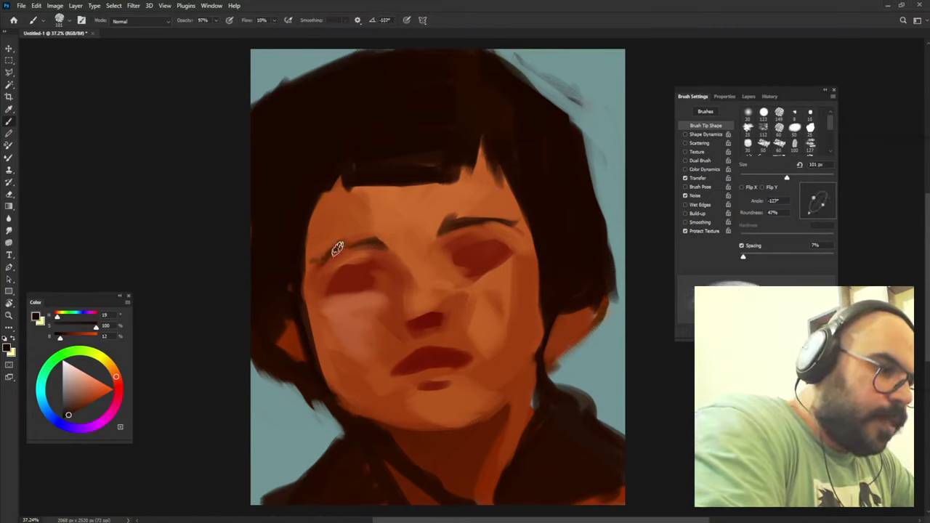
drag(317, 271, 362, 242)
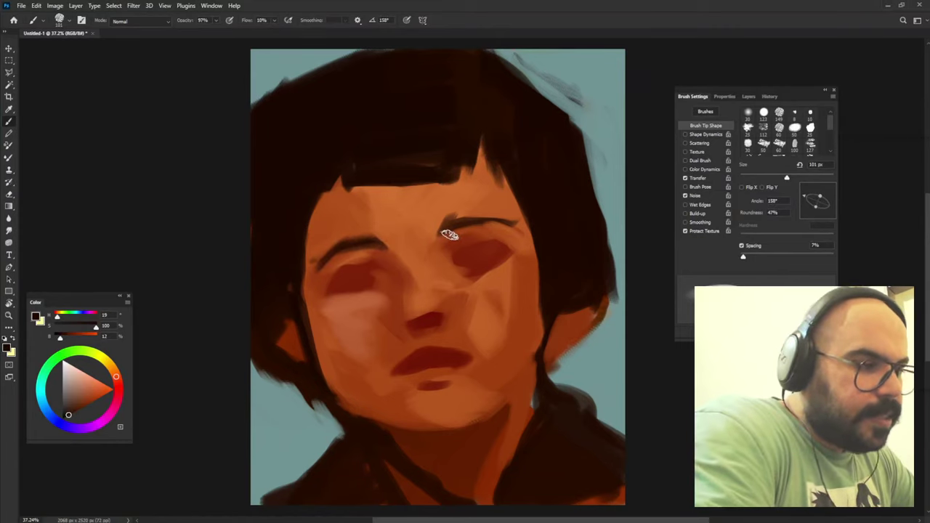
alt+click(381, 259)
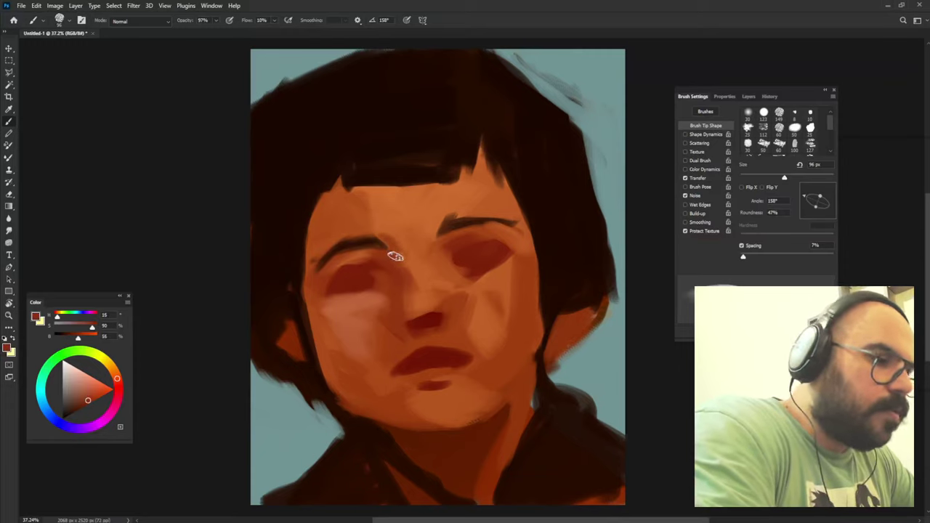
alt+click(398, 264)
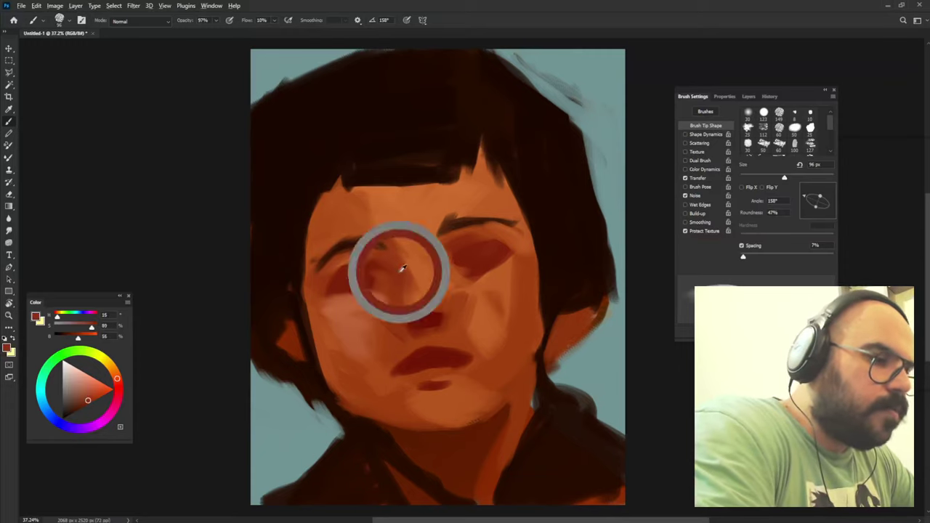
alt+click(369, 208)
drag(365, 216, 372, 218)
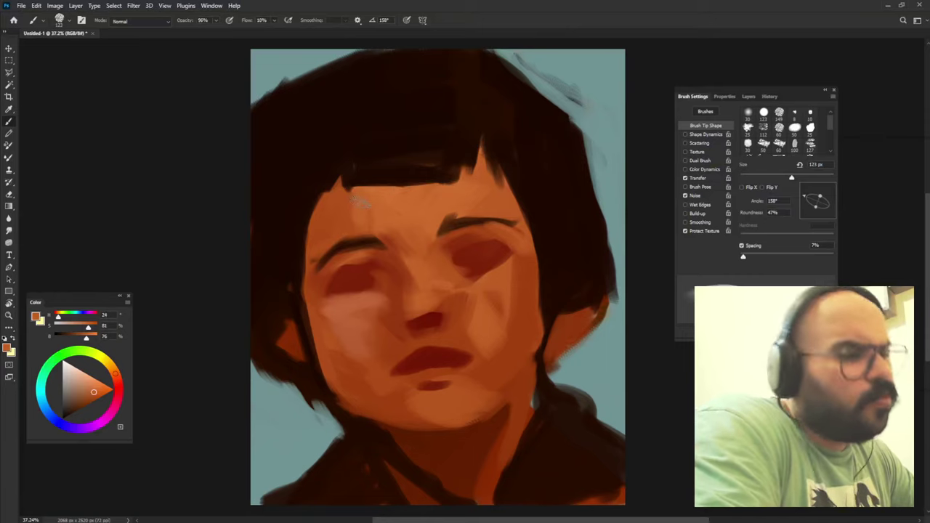
Sample the dark red eye socket and nearby skin tones around the left eye.
alt+click(466, 255)
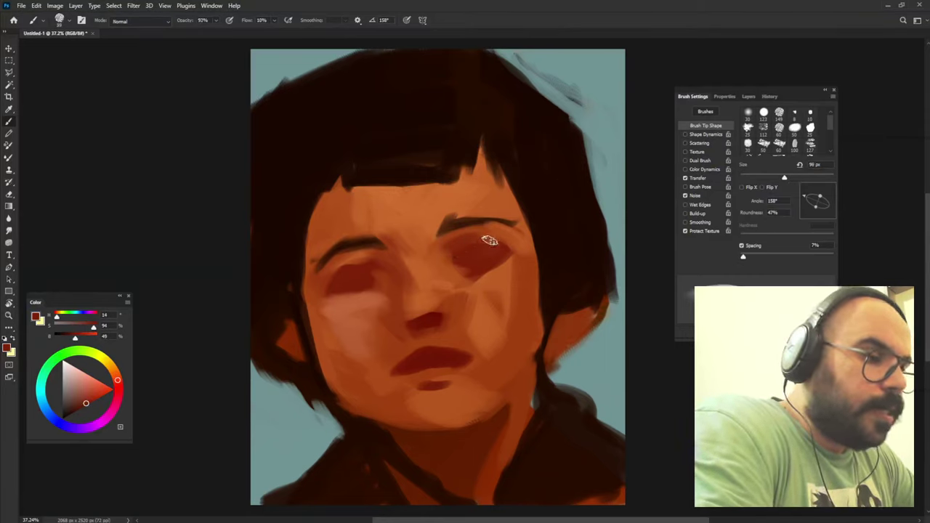
alt+click(359, 272)
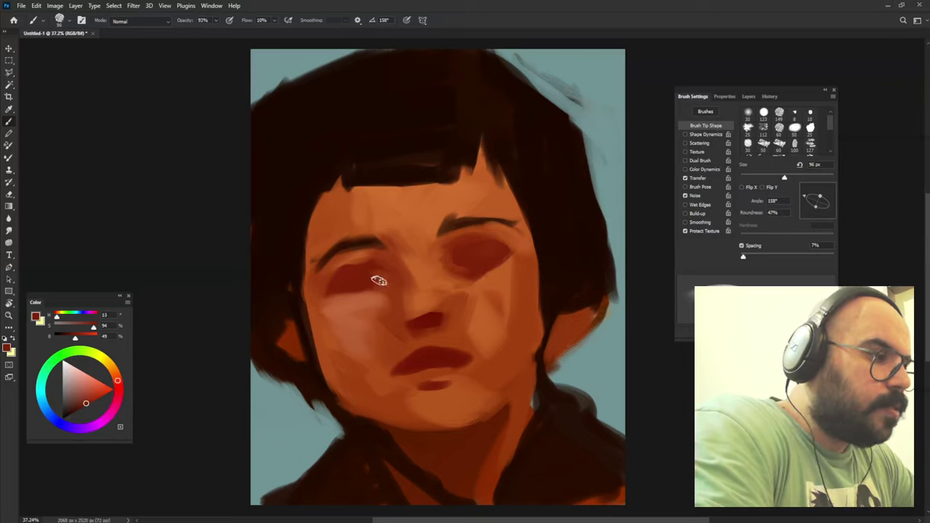
alt+click(335, 295)
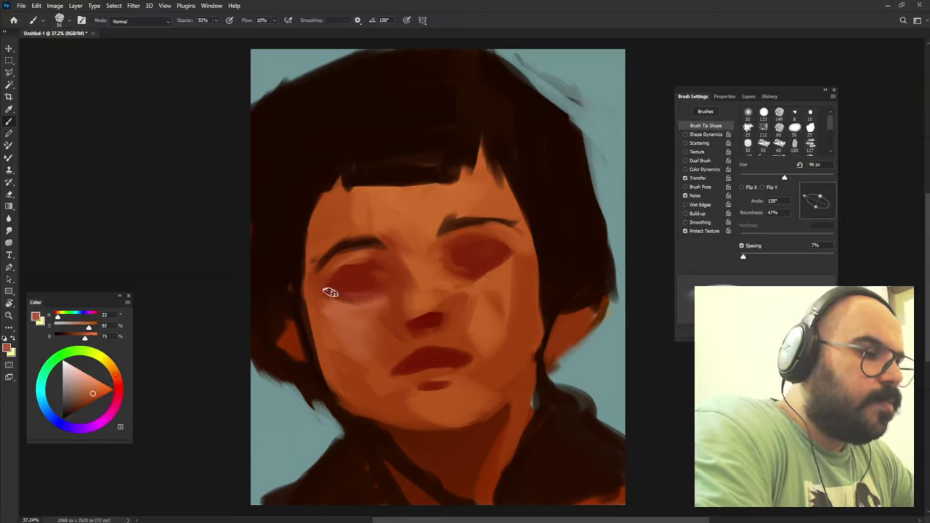
alt+click(362, 302)
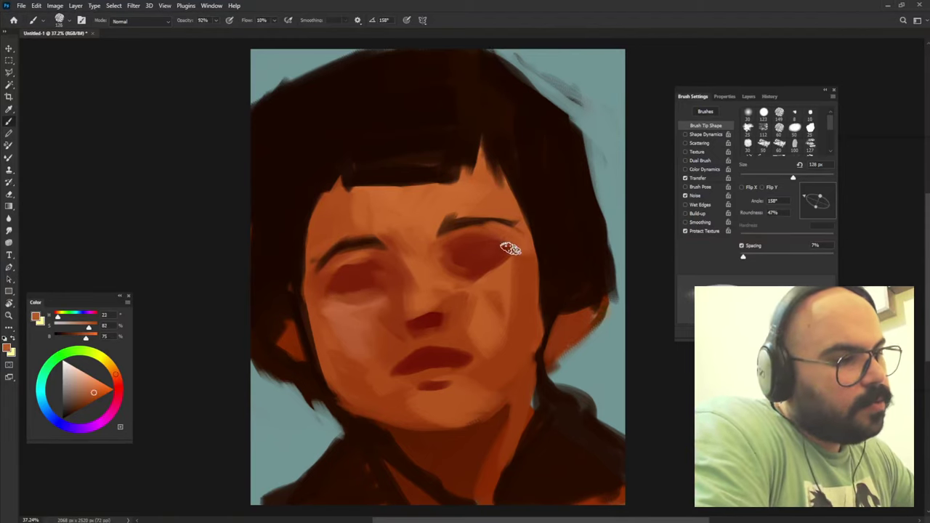
Refine the right eyebrow with near-black and orange-brown tones, using a smaller, rotated brush.
alt+click(503, 252)
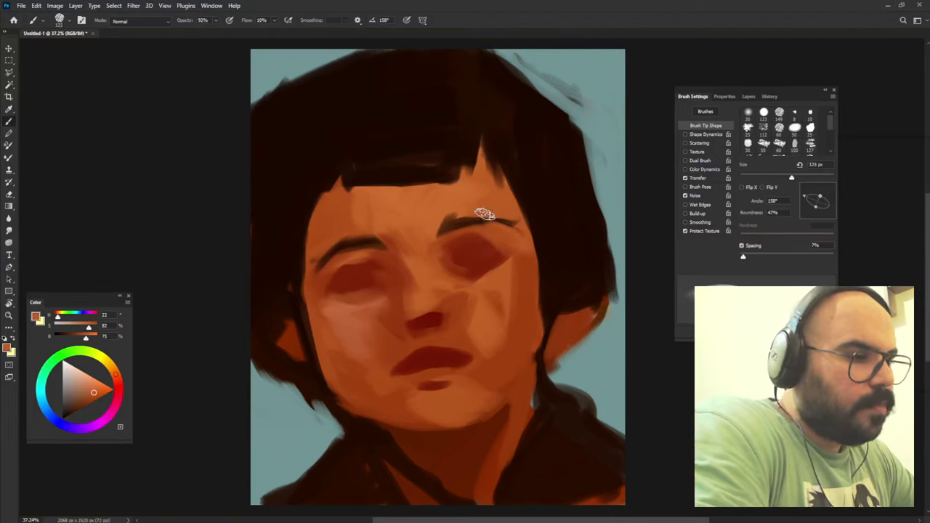
alt+click(462, 219)
drag(458, 227, 512, 222)
alt+click(512, 222)
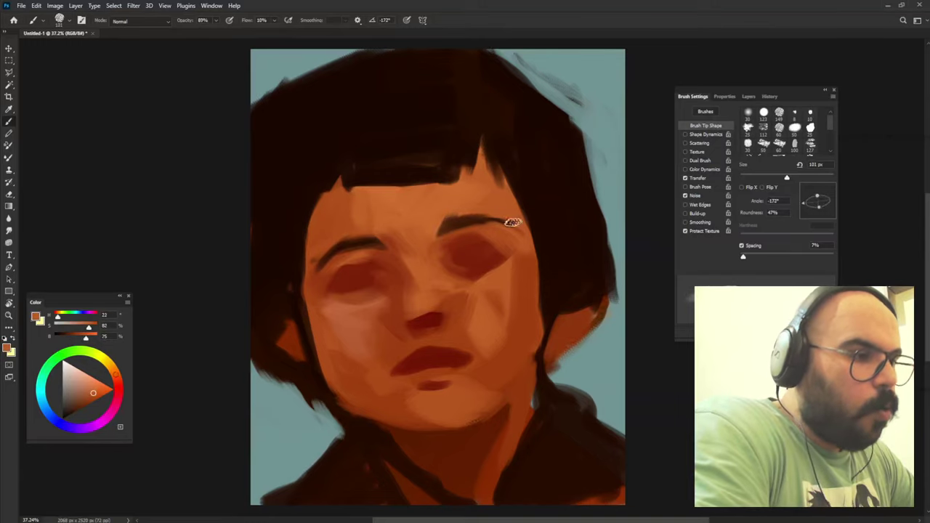
alt+click(500, 227)
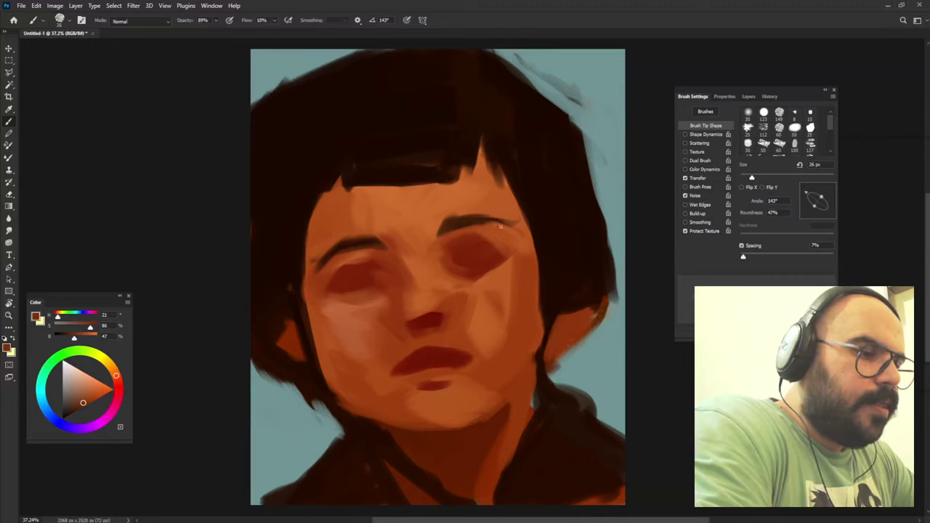
drag(503, 225, 502, 218)
alt+click(499, 221)
alt+click(446, 227)
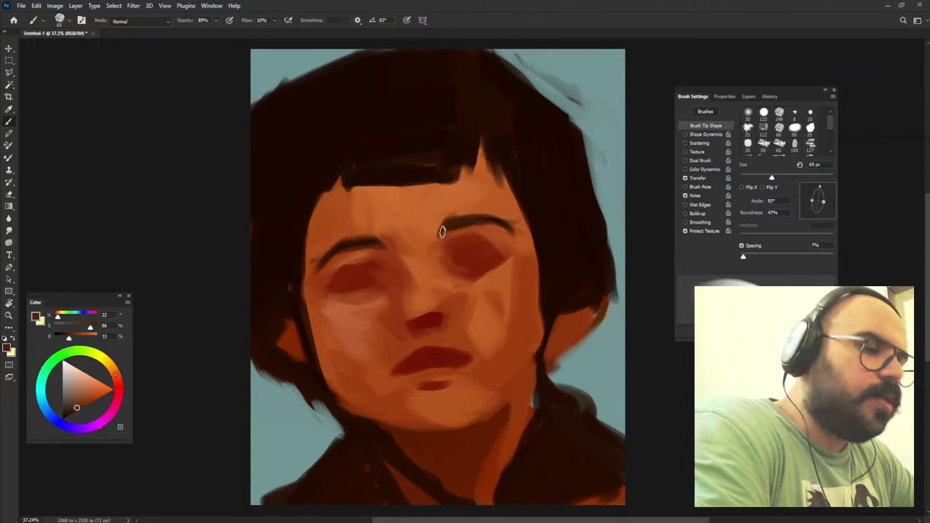
key(shift+Right)
key(shift+Right)
key(shift+Right)
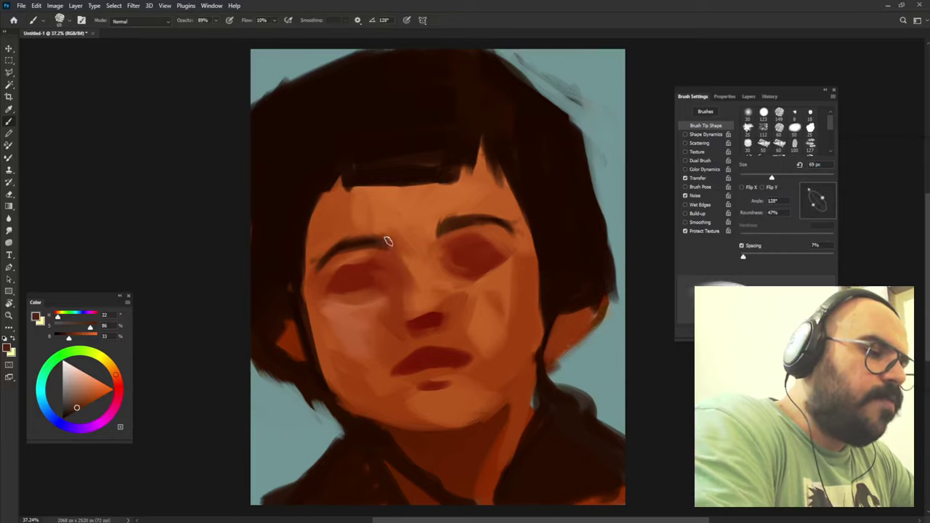
alt+click(505, 217)
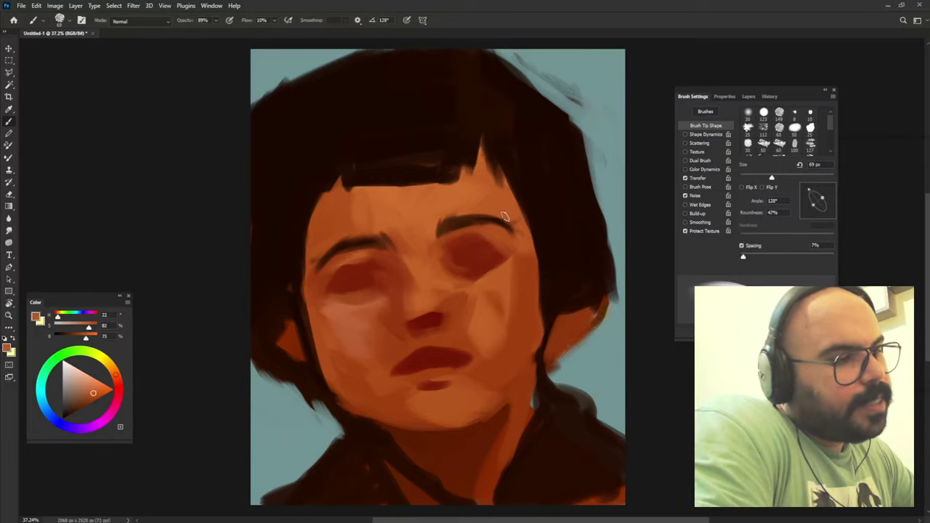
alt+click(531, 191)
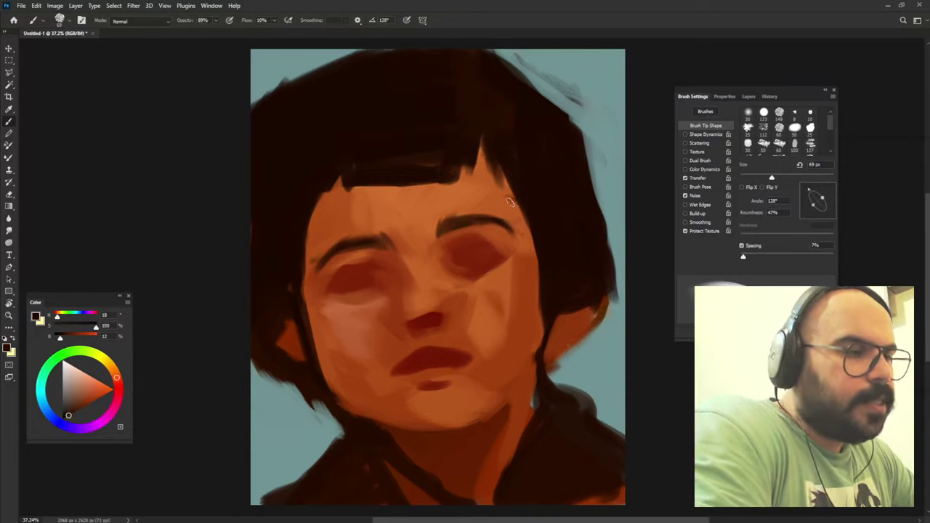
Sample dark hair and forehead skin tones, rotating and shrinking the brush for the hair.
key(bracketright)
key(bracketright)
key(bracketright)
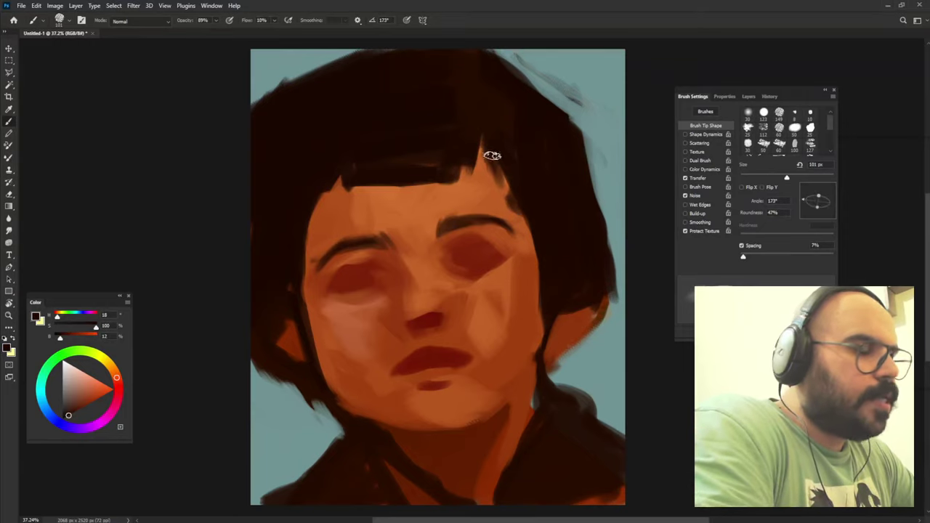
key(shift+Right)
key(shift+Right)
key(shift+Right)
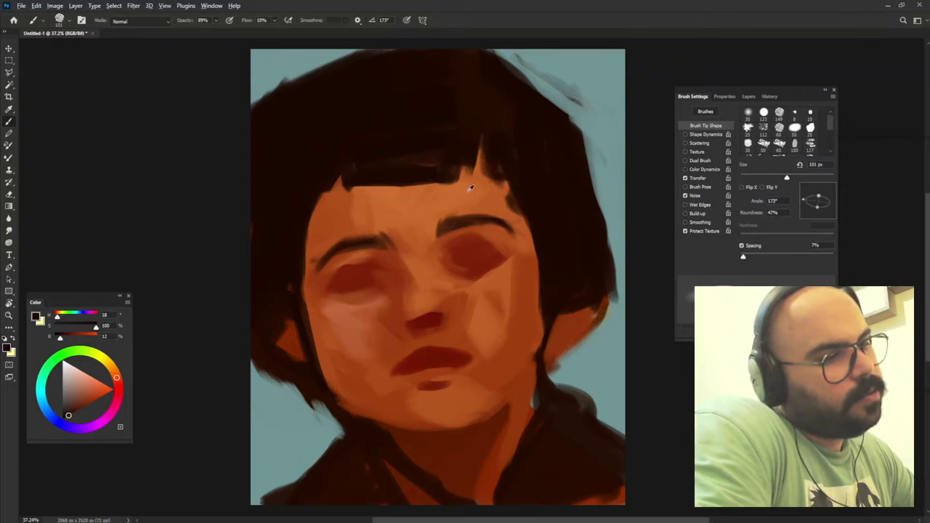
alt+click(476, 191)
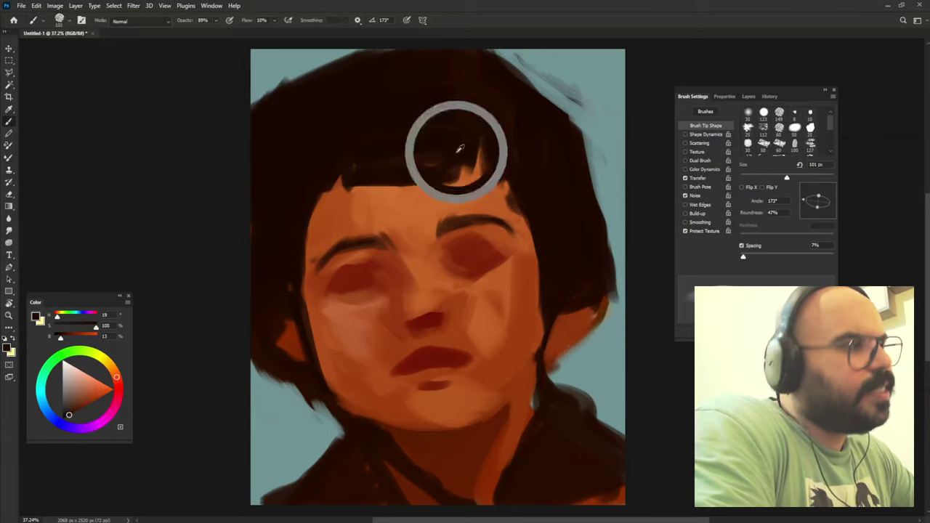
alt+click(456, 182)
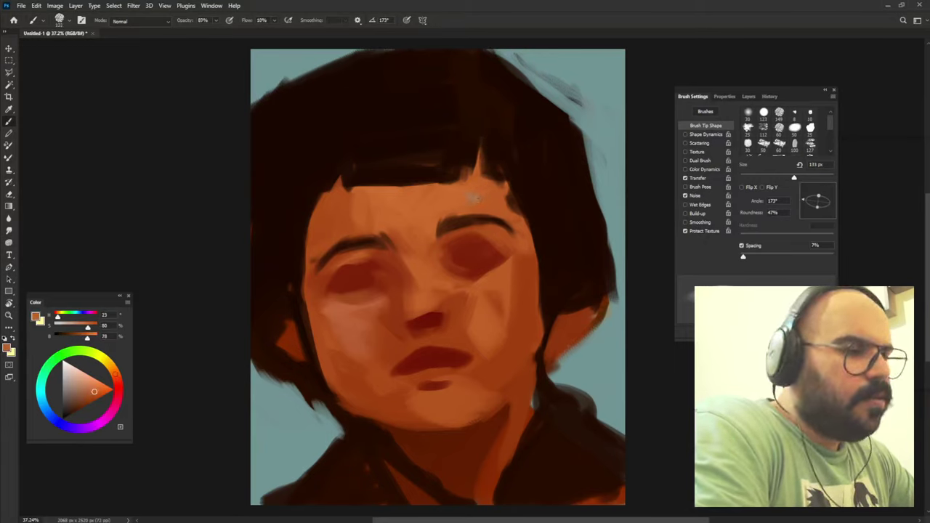
alt+click(401, 243)
alt+click(365, 180)
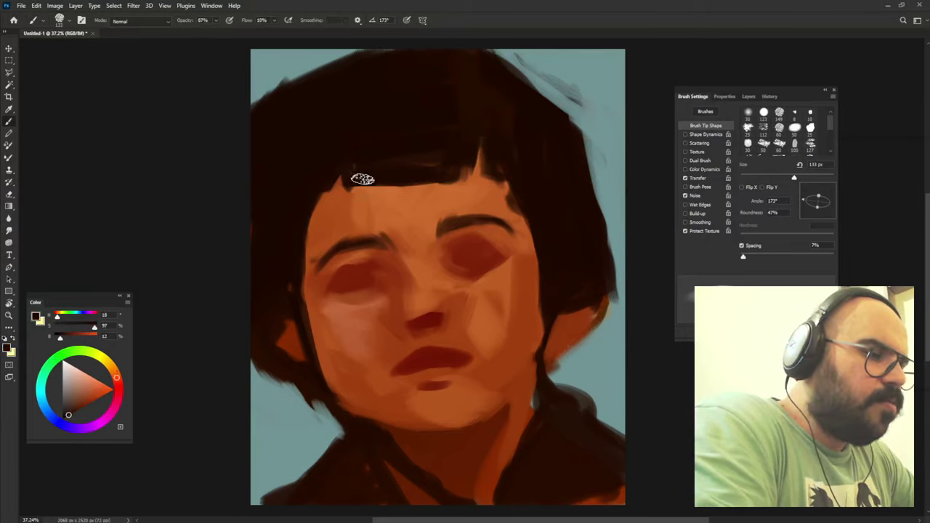
alt+click(419, 186)
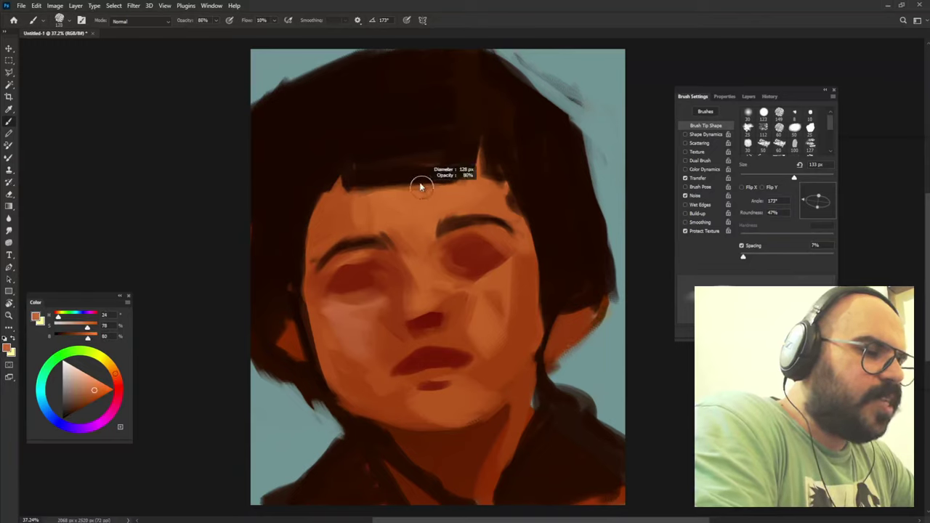
key(shift+Right)
key(shift+Right)
key(shift+Right)
key(shift+Right)
key(shift+Right)
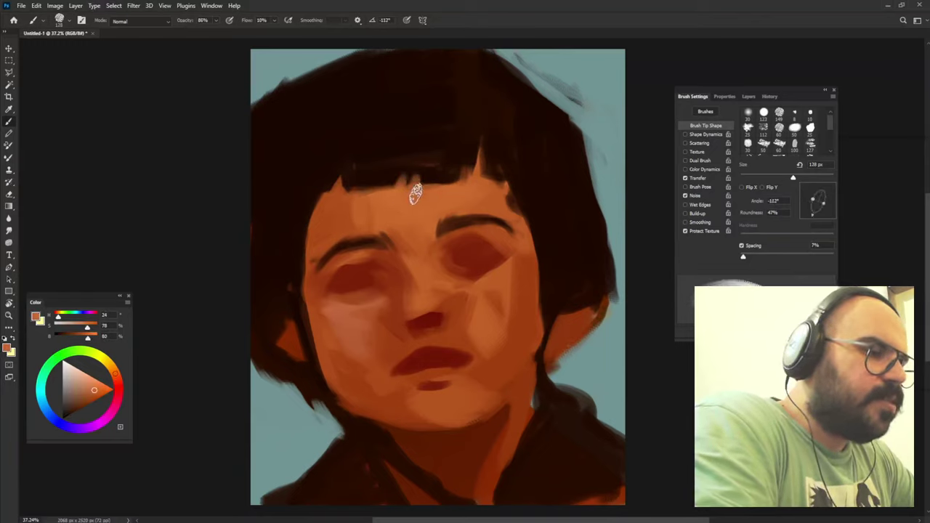
alt+click(407, 161)
alt+click(510, 150)
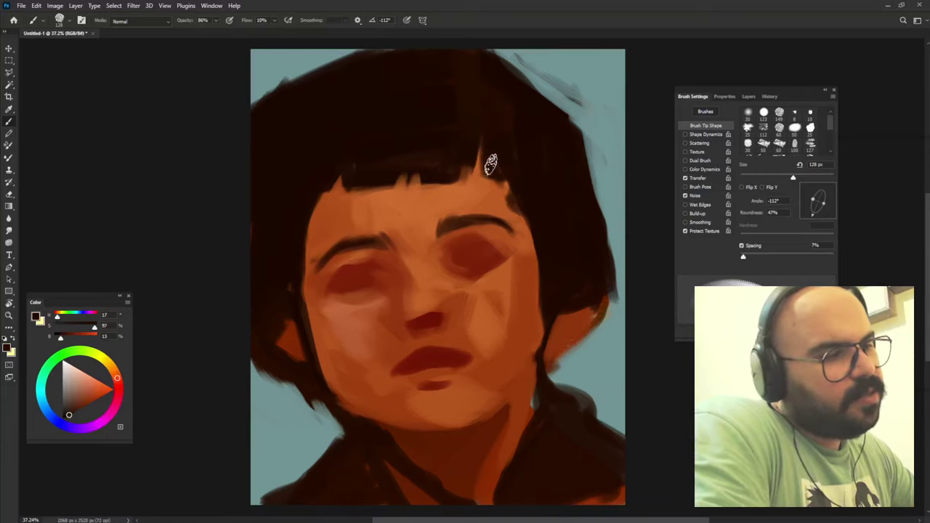
key(shift+Right)
key(shift+Right)
key(shift+Right)
key(bracketleft)
key(bracketleft)
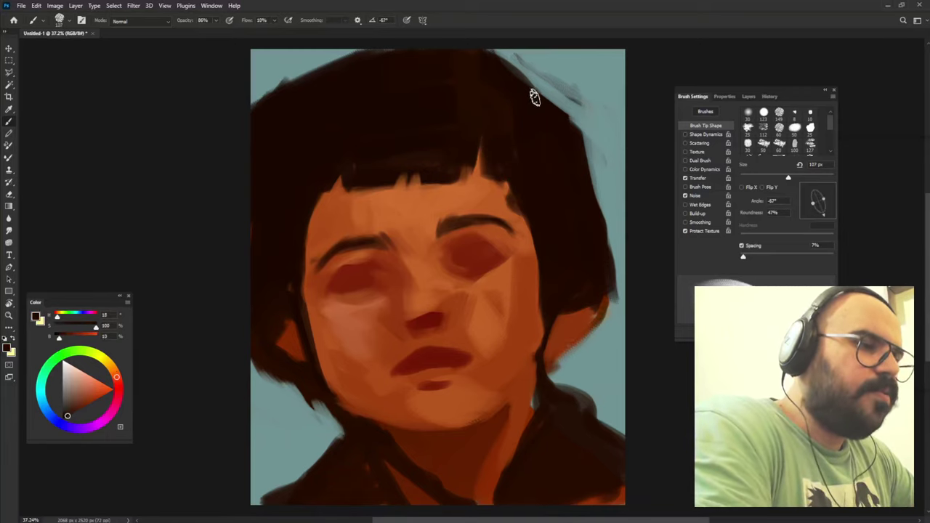
key(bracketleft)
key(bracketleft)
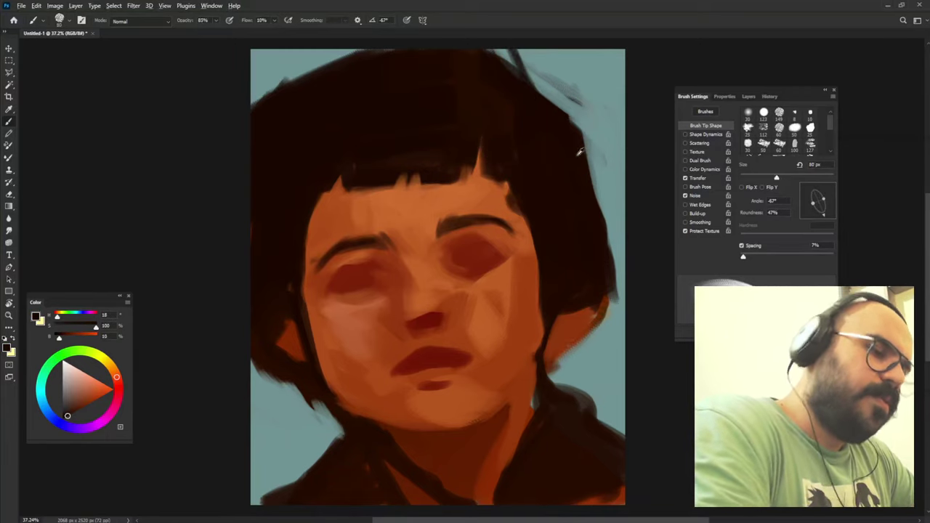
Paint blue-grey background over the top-left and top-right hair edges.
alt+click(611, 174)
key(shift+Left)
key(shift+Left)
key(shift+Left)
key(bracketright)
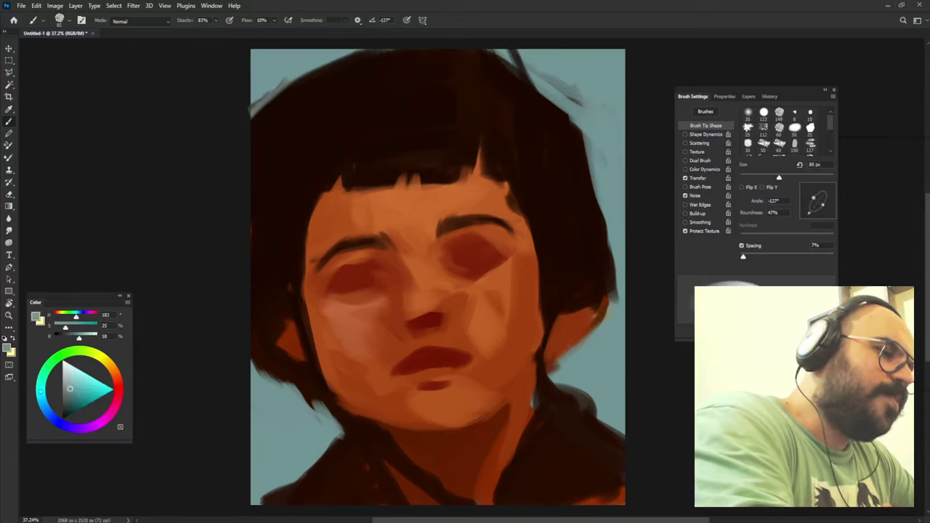
drag(291, 77, 251, 113)
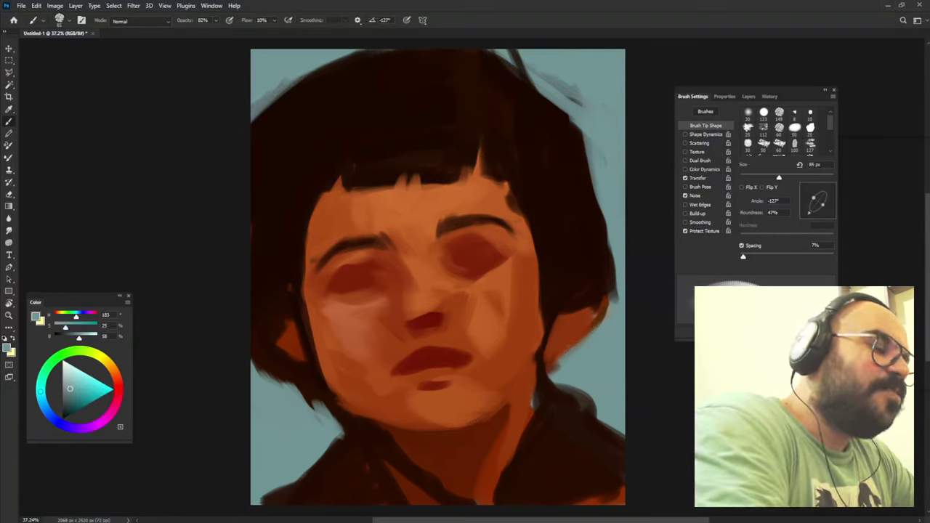
key(shift+Right)
key(shift+Right)
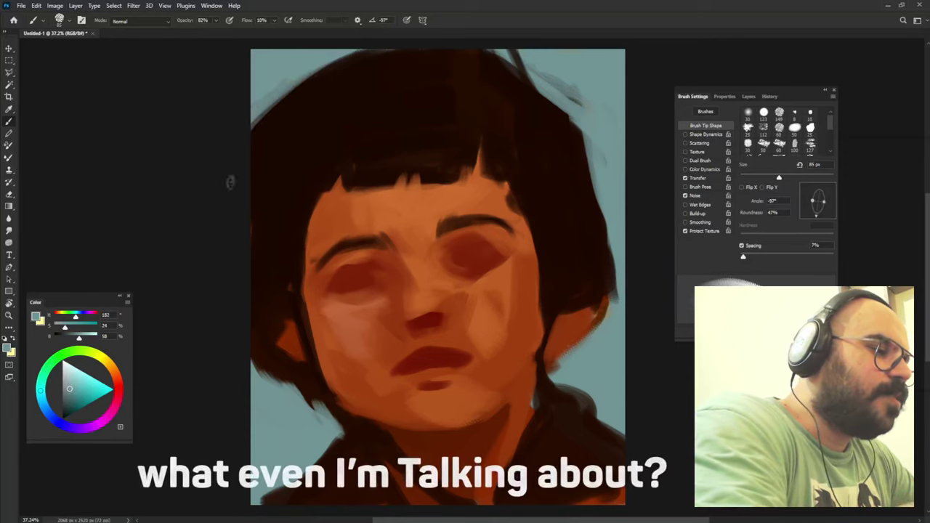
drag(280, 99, 254, 156)
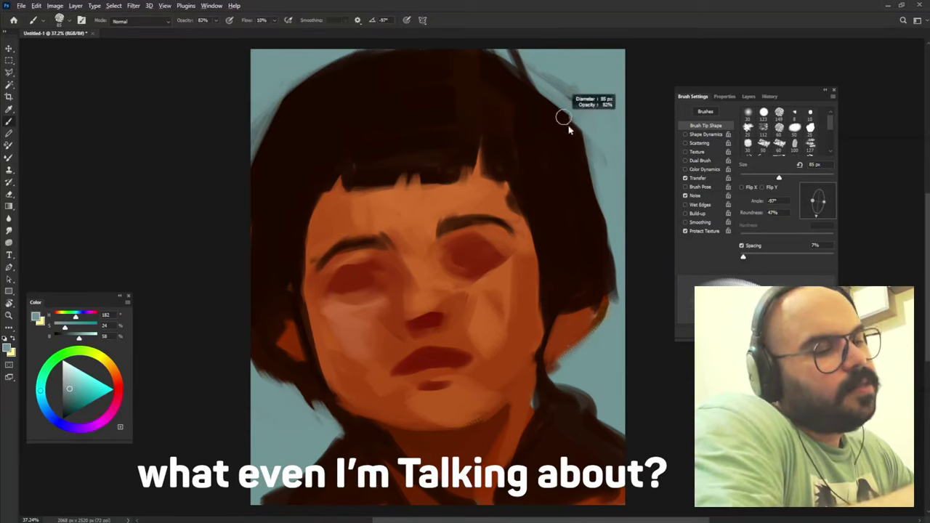
key(shift+Right)
key(shift+Right)
drag(553, 80, 582, 109)
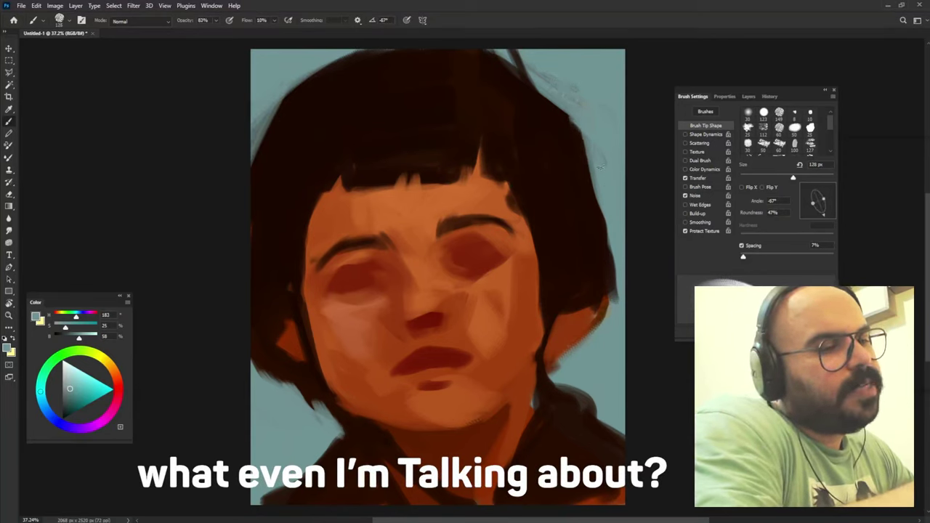
Paint dark brown along the left jaw and hair edge, then sample hair, background and neck colours.
alt+click(284, 354)
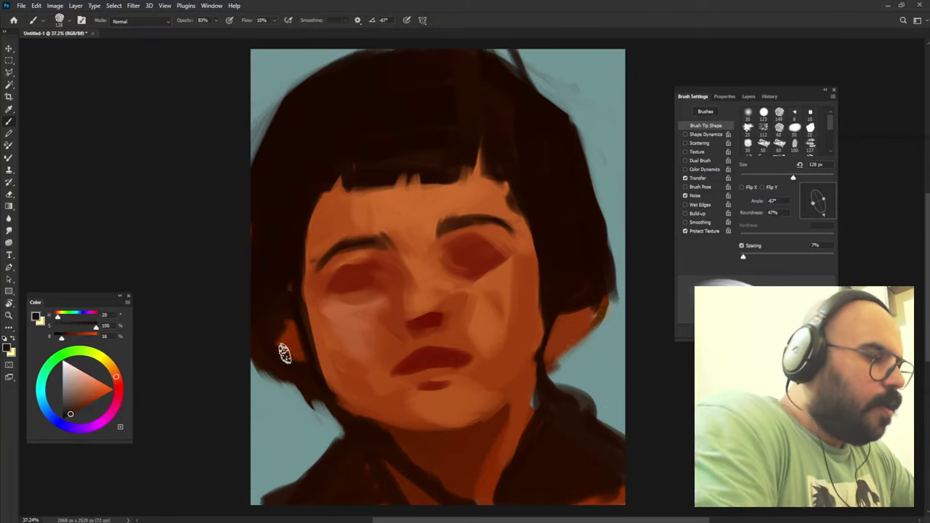
key(shift+Right)
key(shift+Right)
key(shift+Right)
drag(254, 362, 295, 385)
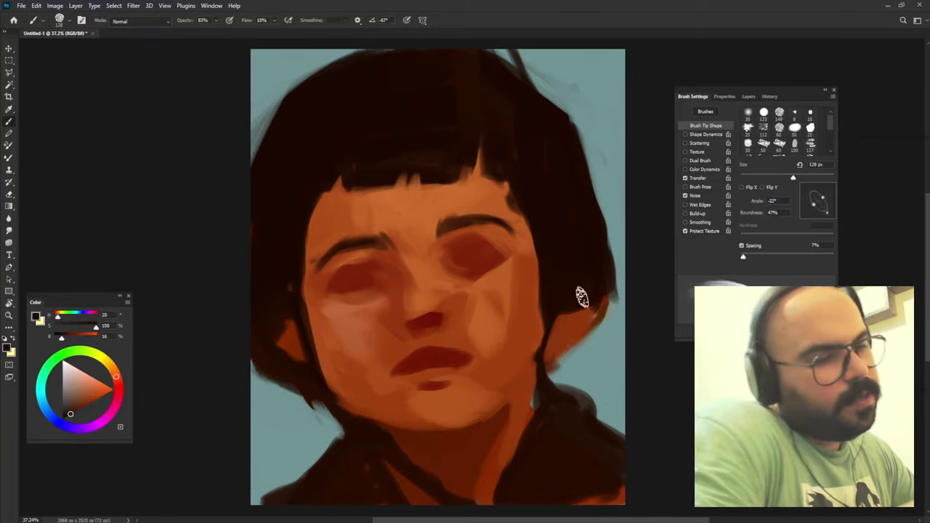
alt+click(565, 266)
key(shift+Left)
key(shift+Left)
key(shift+Left)
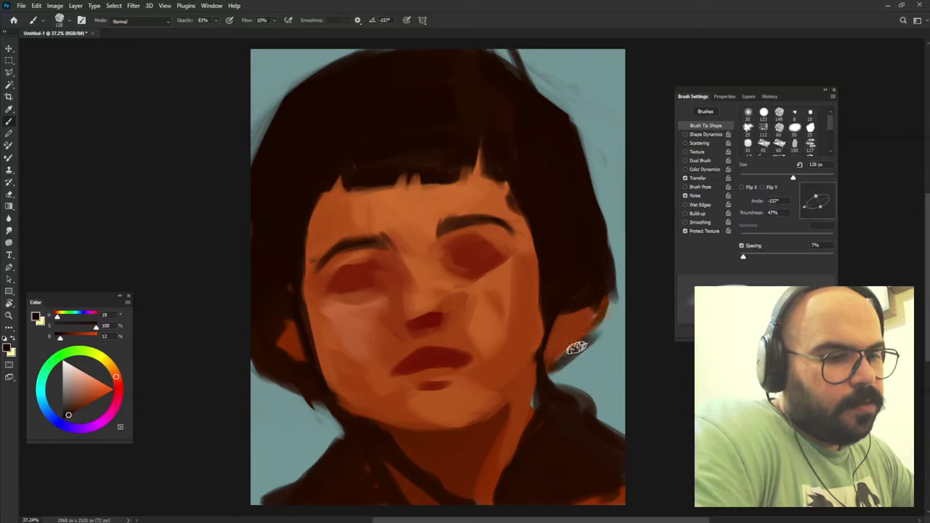
key(shift+Right)
key(shift+Right)
key(shift+Right)
alt+click(573, 369)
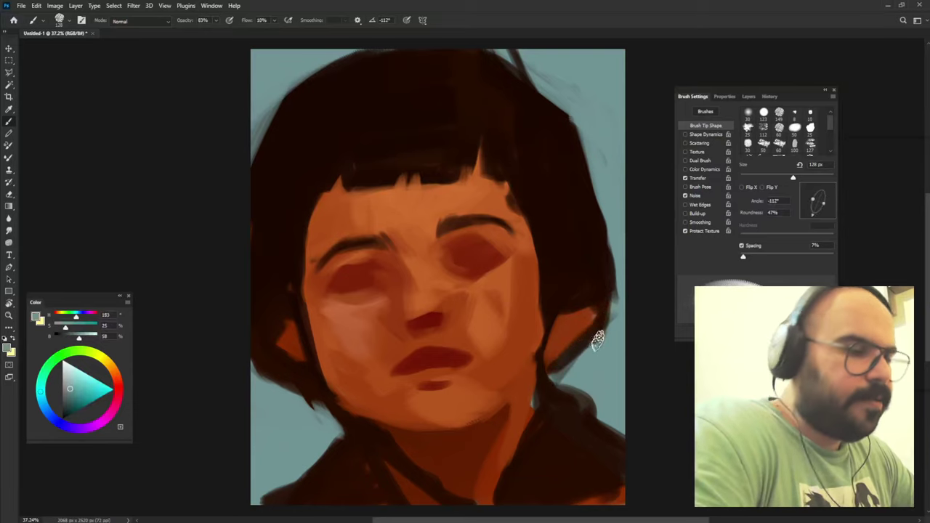
key(shift+Left)
key(shift+Left)
key(shift+Left)
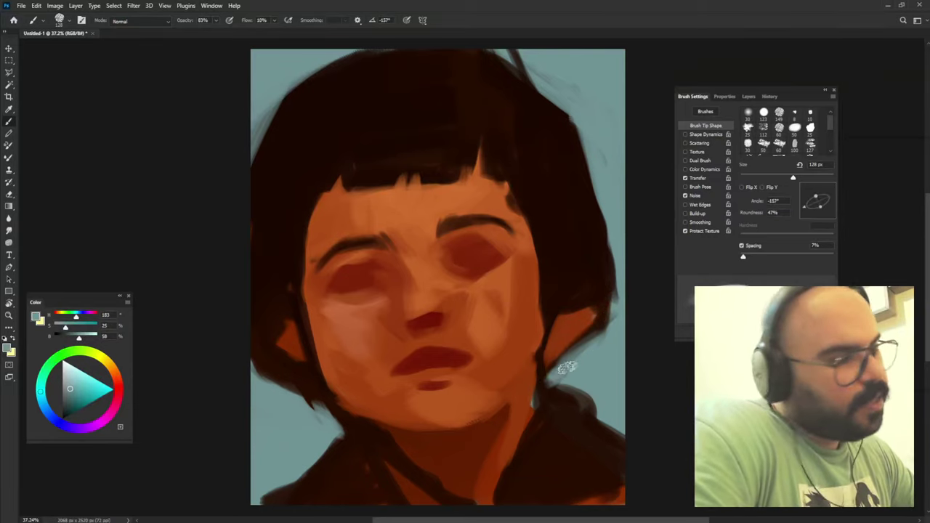
alt+click(548, 384)
key(bracketright)
key(shift+Left)
key(shift+Left)
key(shift+Left)
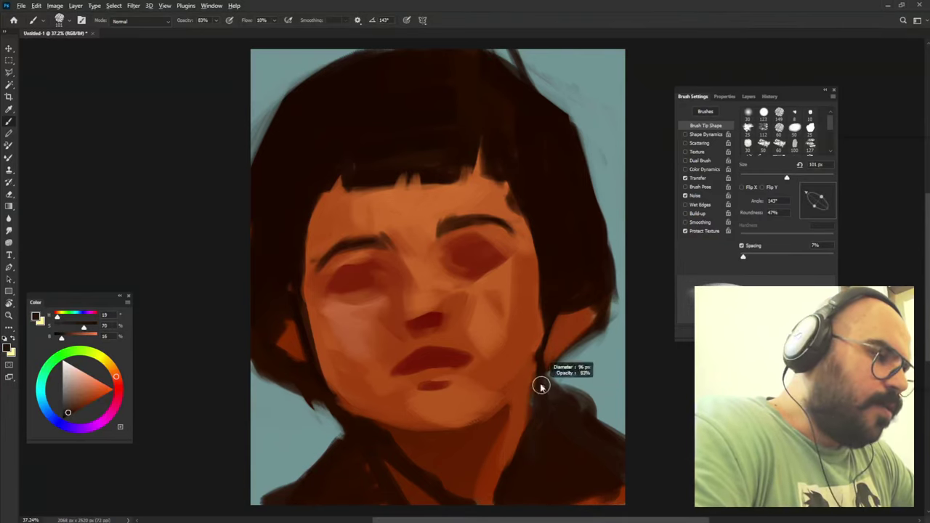
Sample clothing browns and paint a dark brown stroke down the right side of the neck.
key(shift+Left)
key(shift+Left)
key(shift+Left)
alt+click(541, 354)
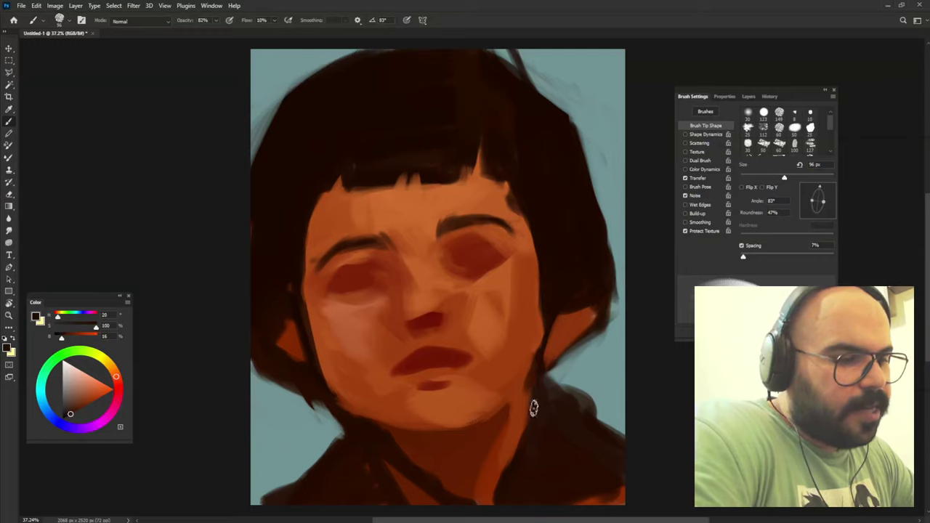
key(bracketright)
alt+click(527, 407)
key(shift+Right)
key(shift+Right)
key(shift+Right)
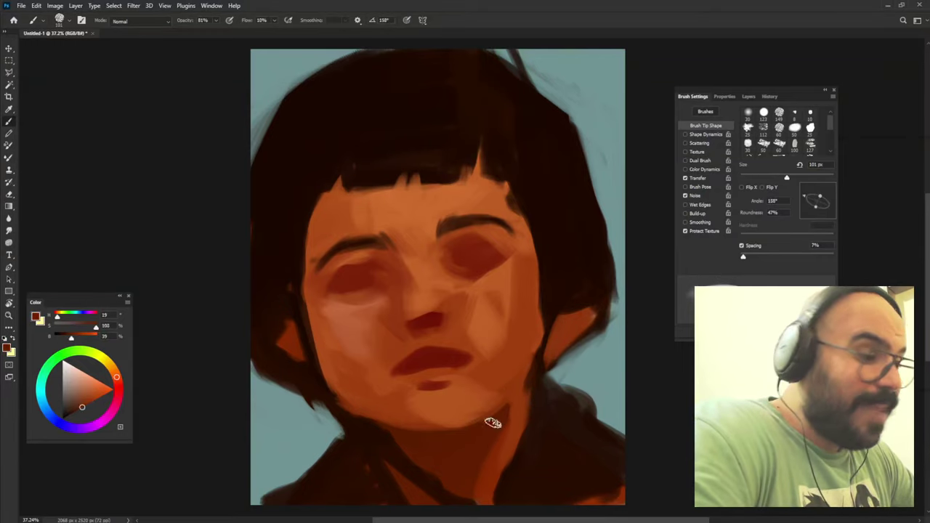
key(shift+Right)
key(shift+Right)
key(shift+Right)
alt+click(415, 469)
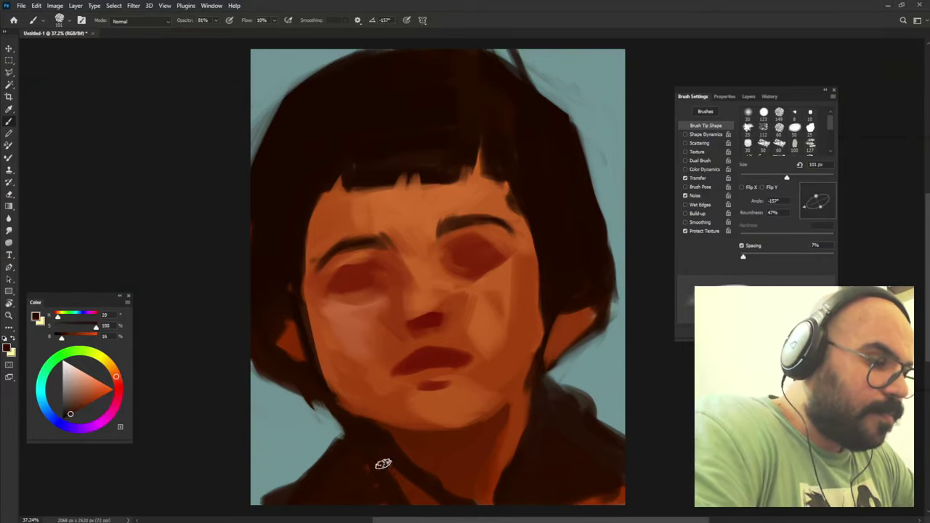
alt+click(482, 473)
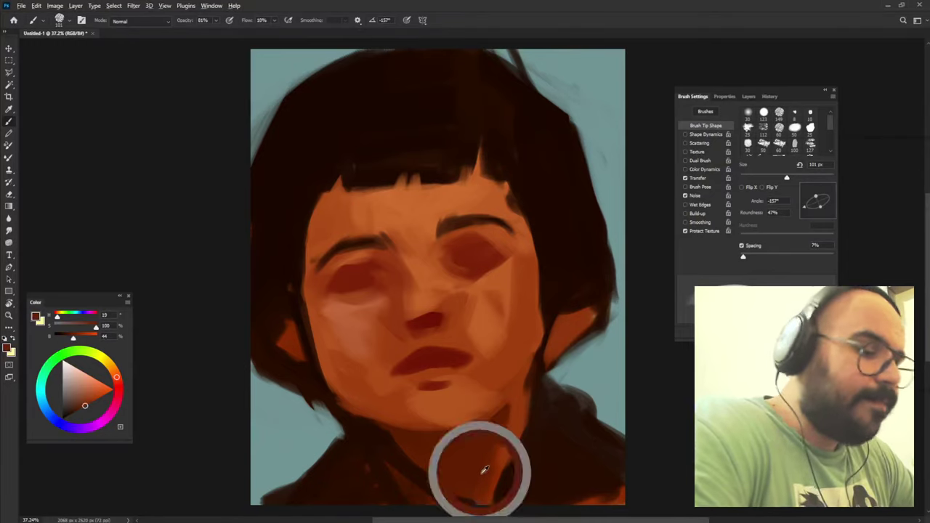
key(shift+Right)
key(shift+Right)
key(shift+Right)
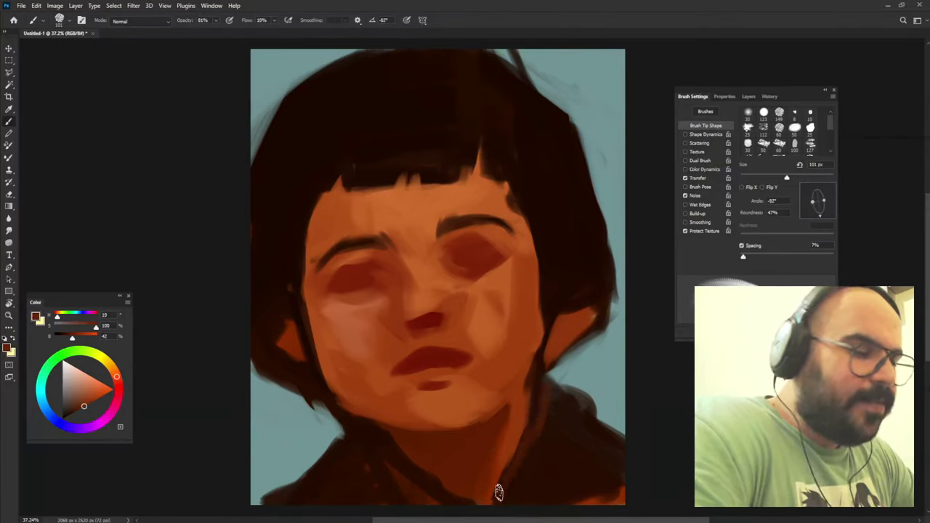
alt+click(548, 399)
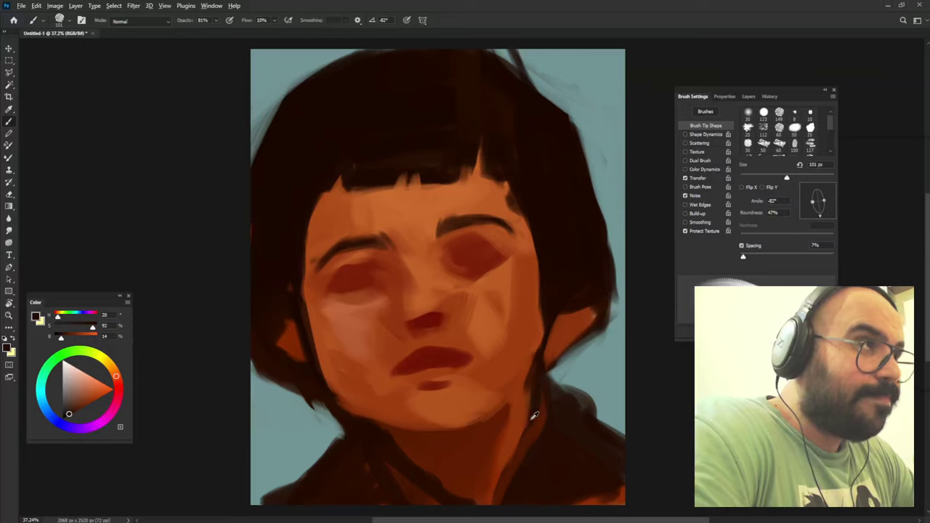
key(shift+Left)
key(shift+Left)
drag(537, 402, 482, 501)
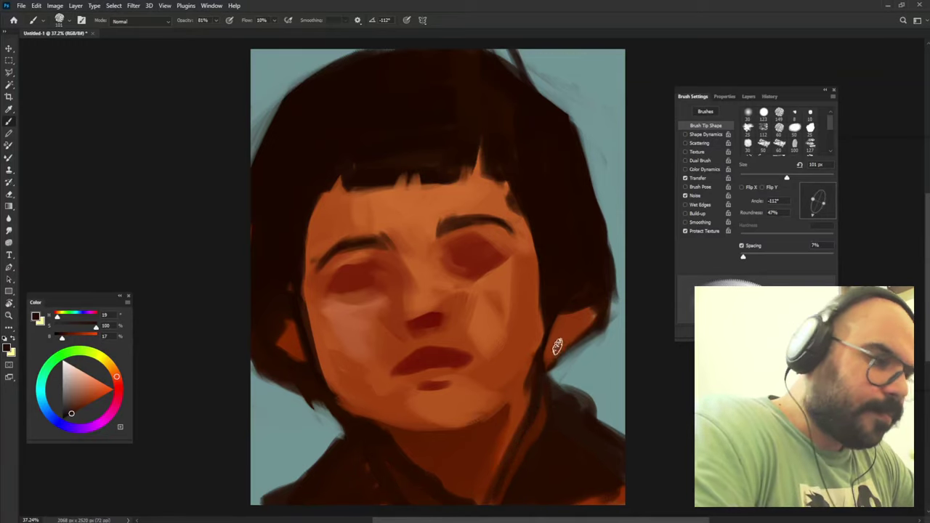
alt+click(473, 245)
Shade the nose with a darker red, then choose a light pink for its tip highlight.
key(shift+Left)
key(shift+Left)
key(shift+Left)
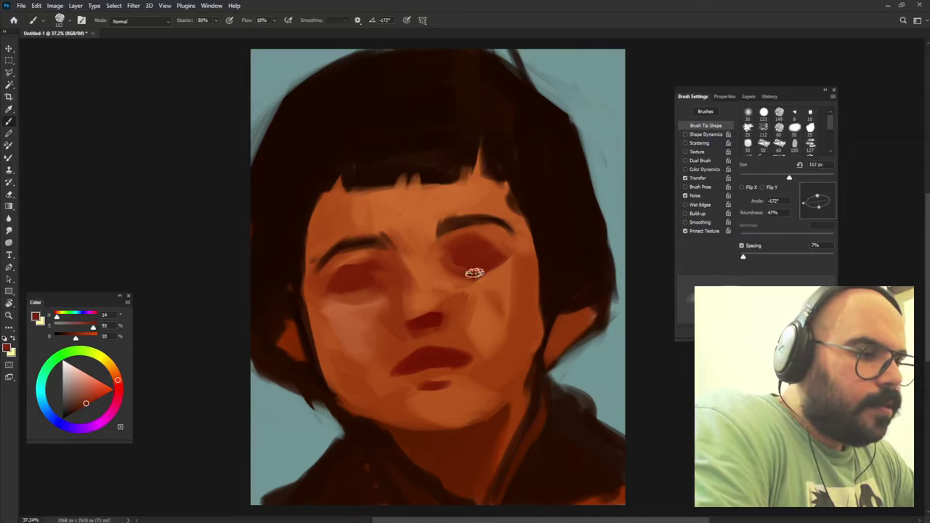
alt+click(415, 317)
key(shift+Left)
key(shift+Left)
key(shift+Left)
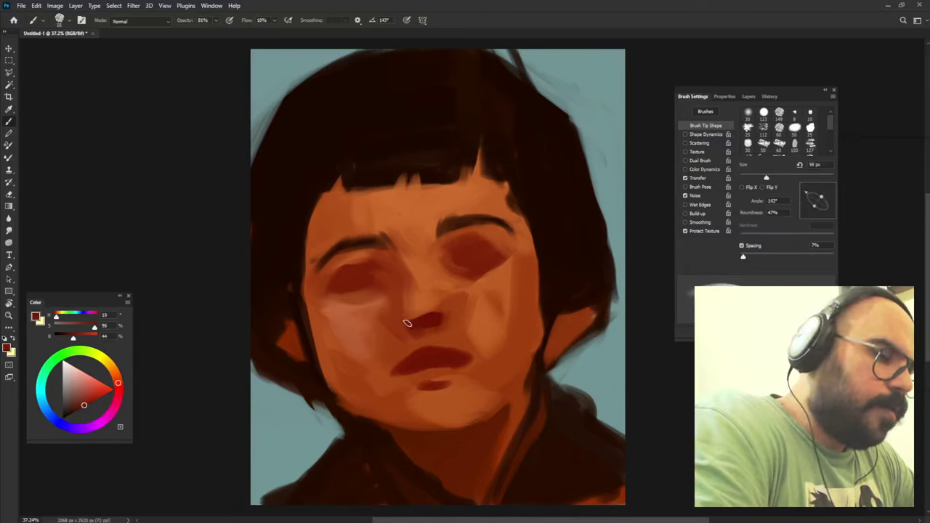
key(bracketright)
key(bracketright)
key(bracketright)
key(shift+Left)
key(shift+Left)
key(shift+Left)
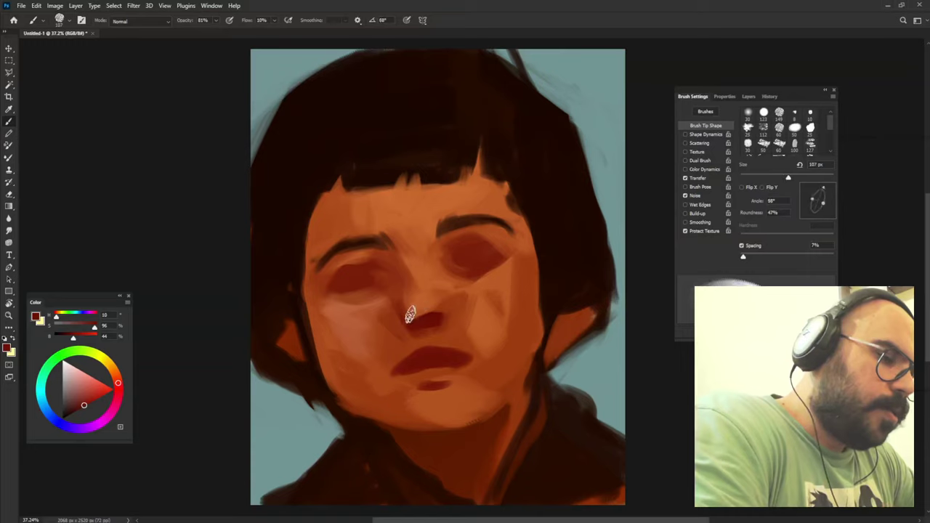
key(shift+Left)
key(shift+Left)
key(shift+Left)
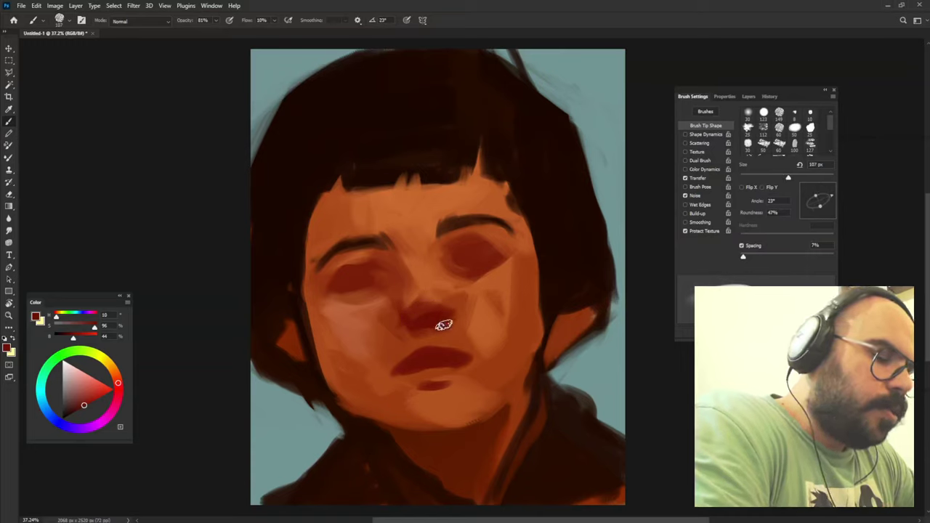
alt+click(430, 297)
key(bracketleft)
key(bracketleft)
key(bracketleft)
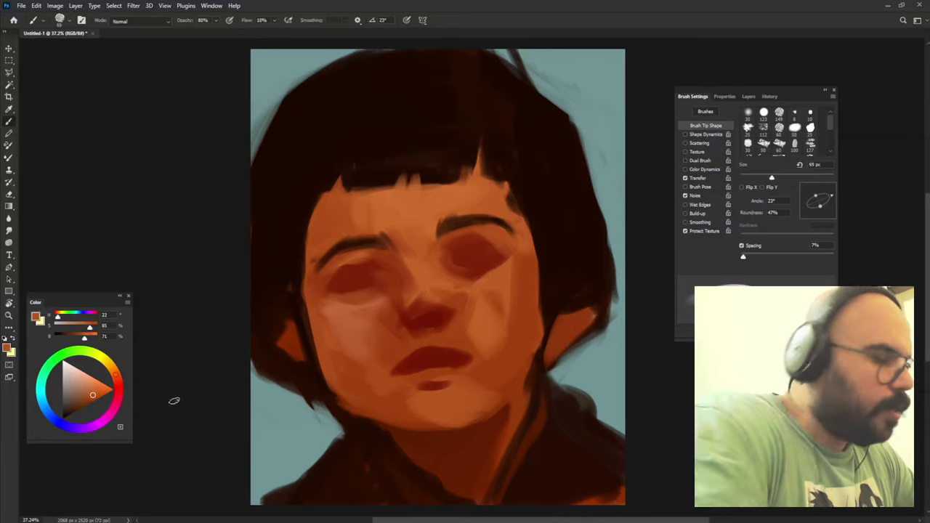
click(91, 362)
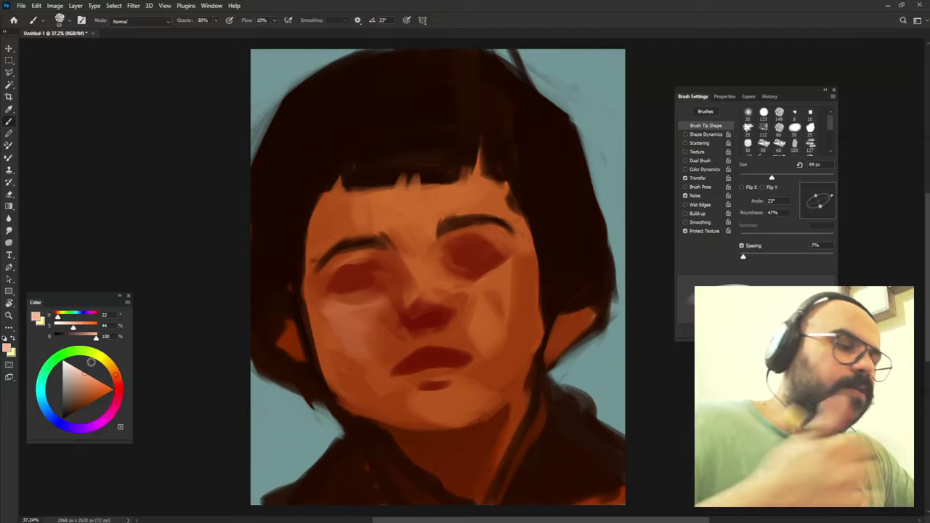
Sample lighter orange skin tones along the nose bridge and shrink the brush to about 85 px.
alt+click(426, 300)
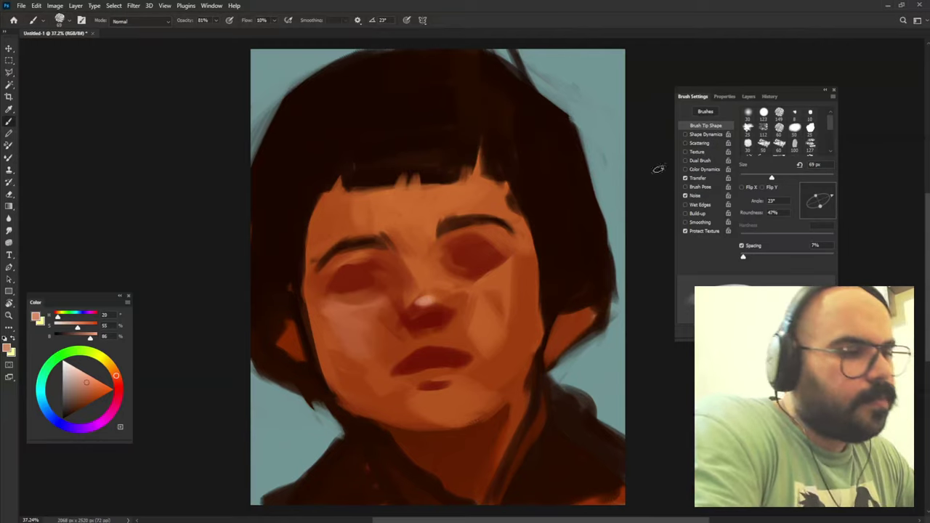
alt+click(425, 268)
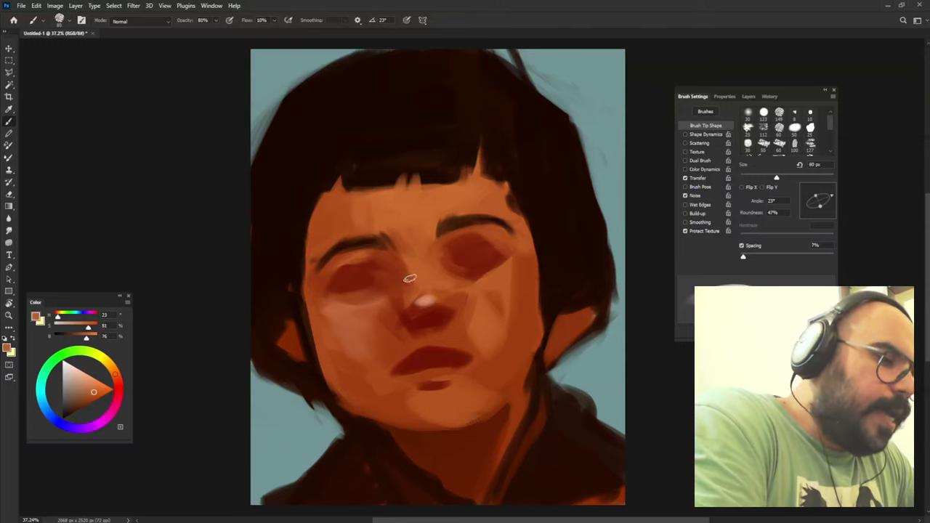
alt+click(408, 279)
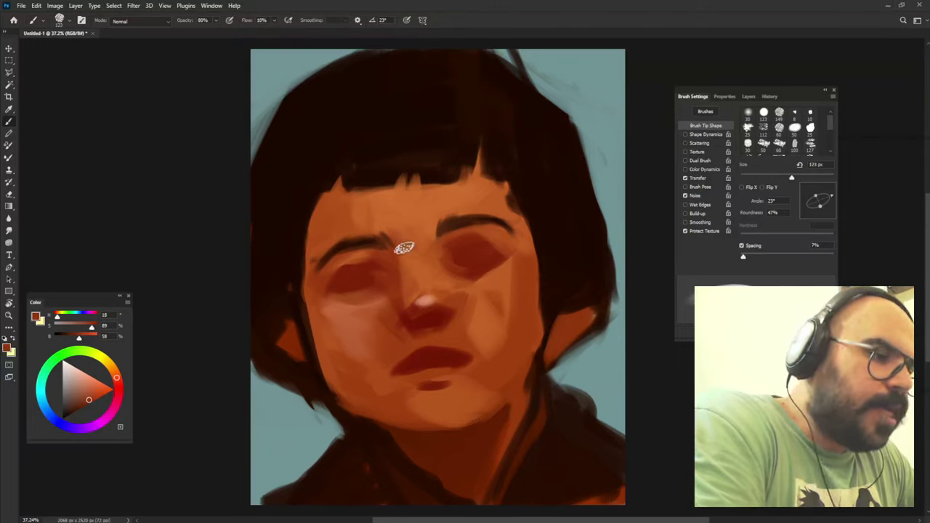
alt+click(405, 313)
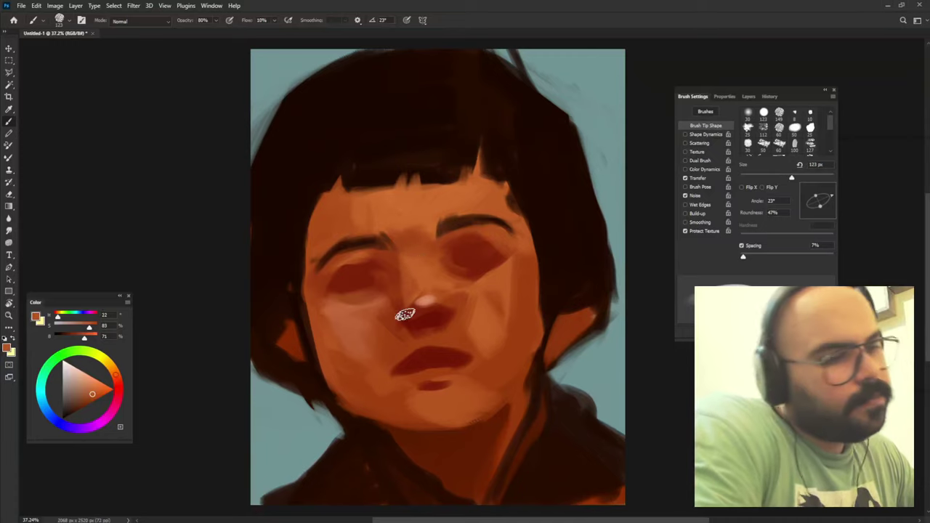
alt+click(431, 293)
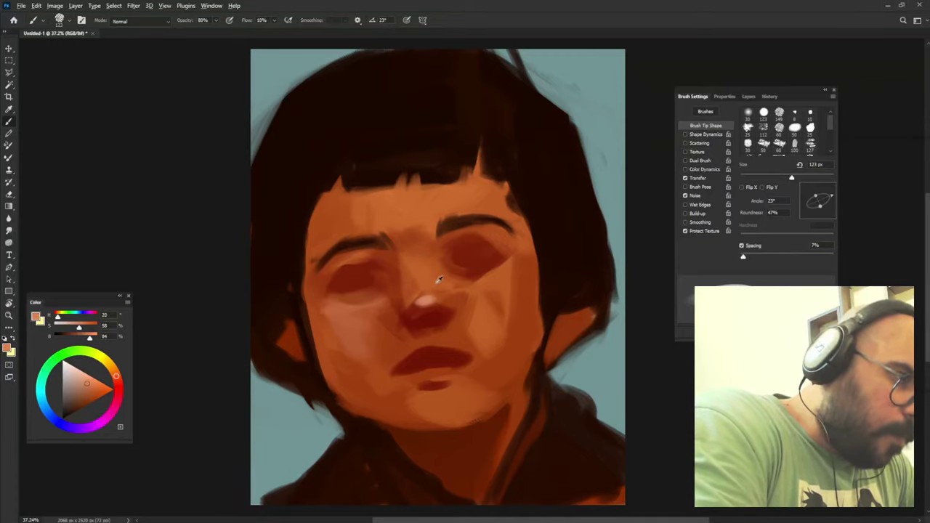
drag(415, 250, 392, 250)
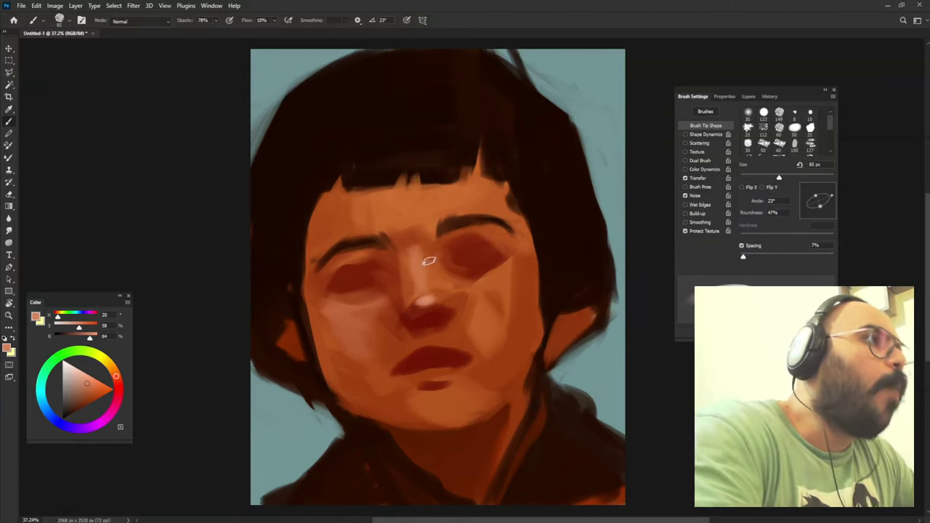
Sample warm orange-browns under the nose and by the mouth with an enlarged, rotated brush.
alt+click(544, 277)
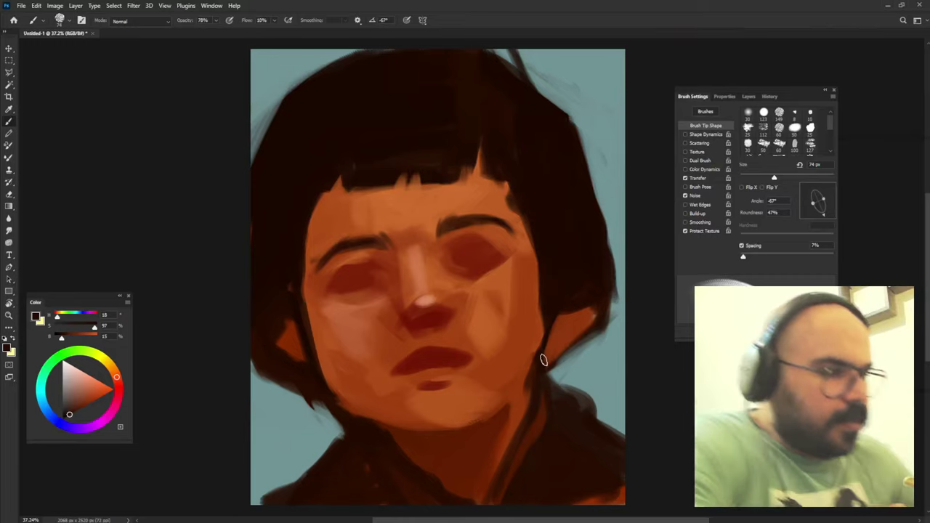
alt+click(400, 342)
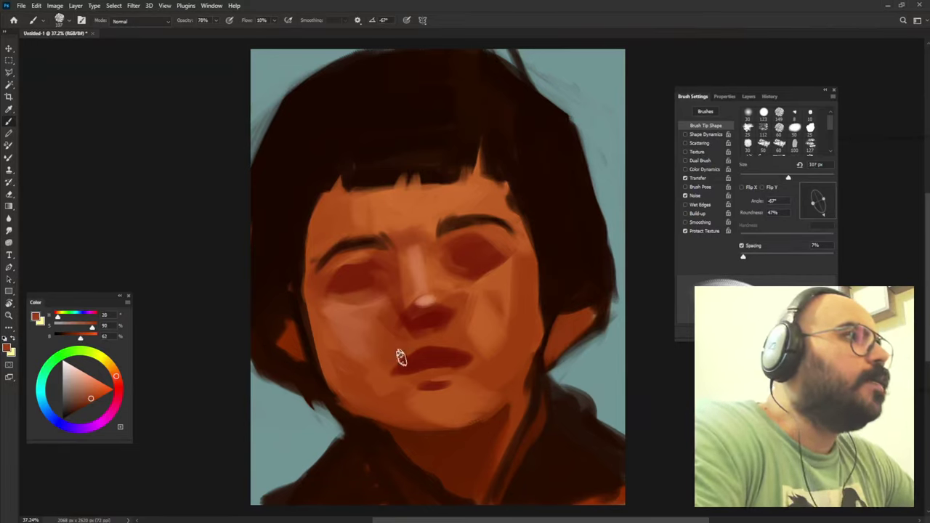
alt+click(369, 349)
key(shift+Right)
key(shift+Right)
key(shift+Right)
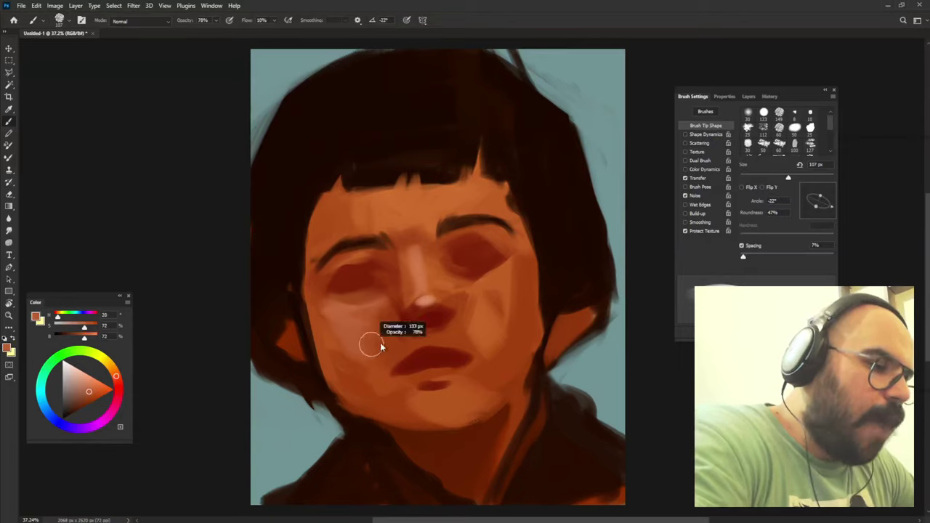
alt+click(354, 362)
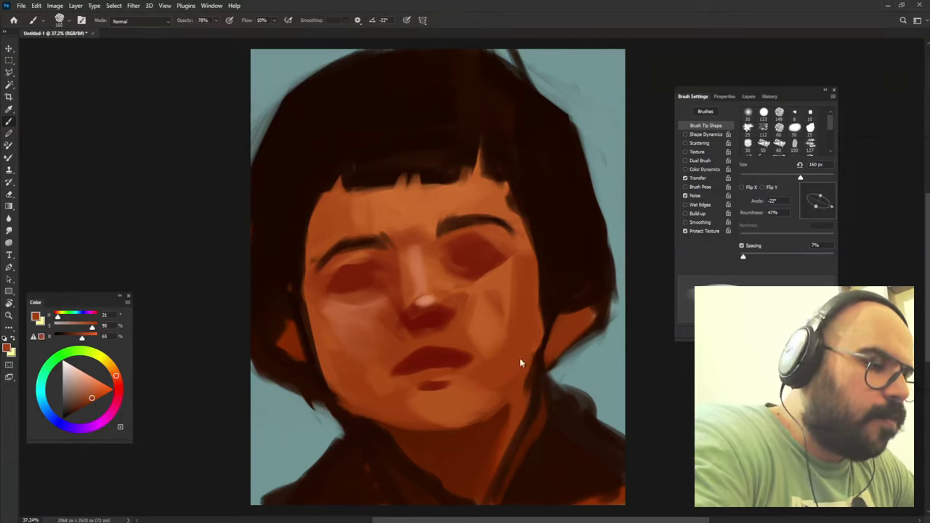
alt+click(495, 311)
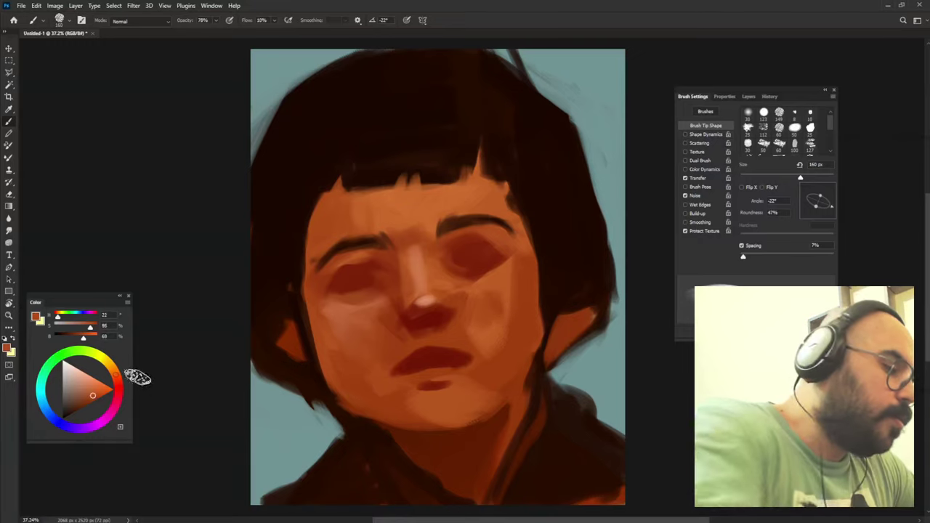
Paint red blush strokes across the left cheek and down the right cheek.
drag(124, 375, 119, 389)
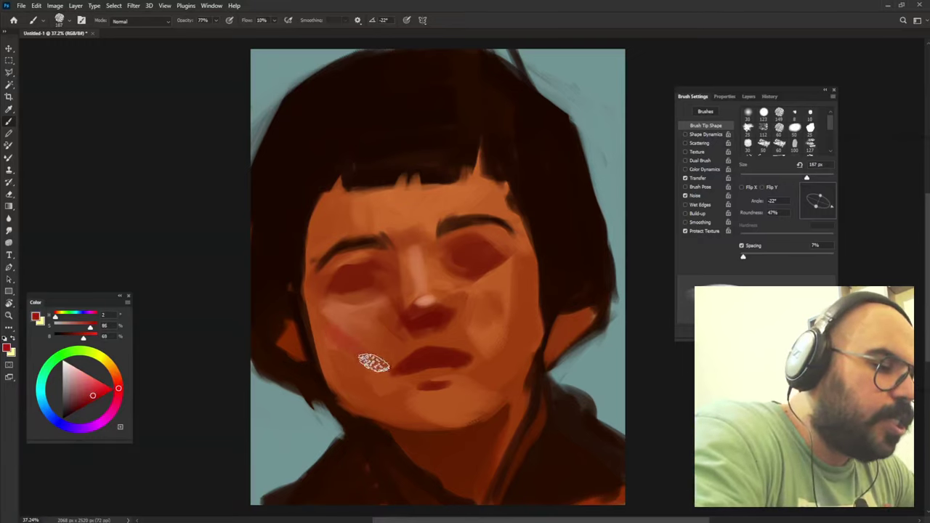
drag(317, 328, 393, 369)
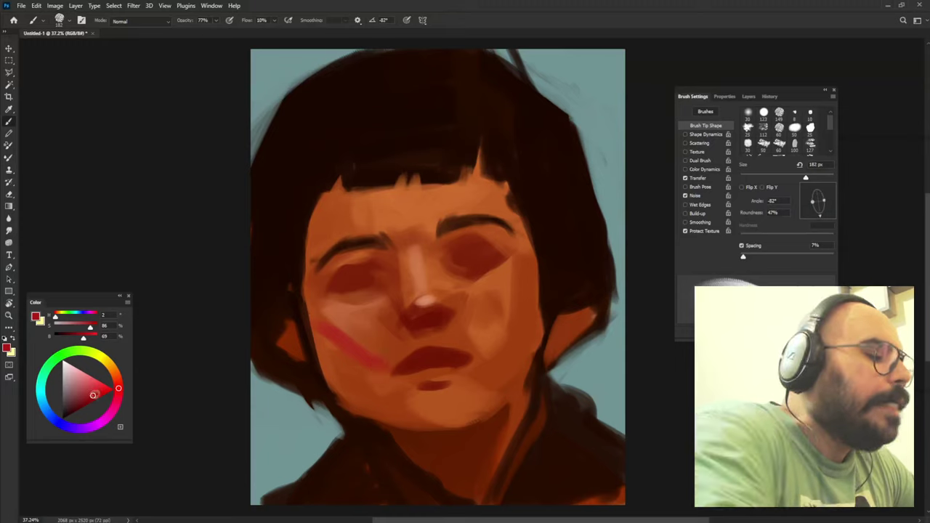
click(93, 398)
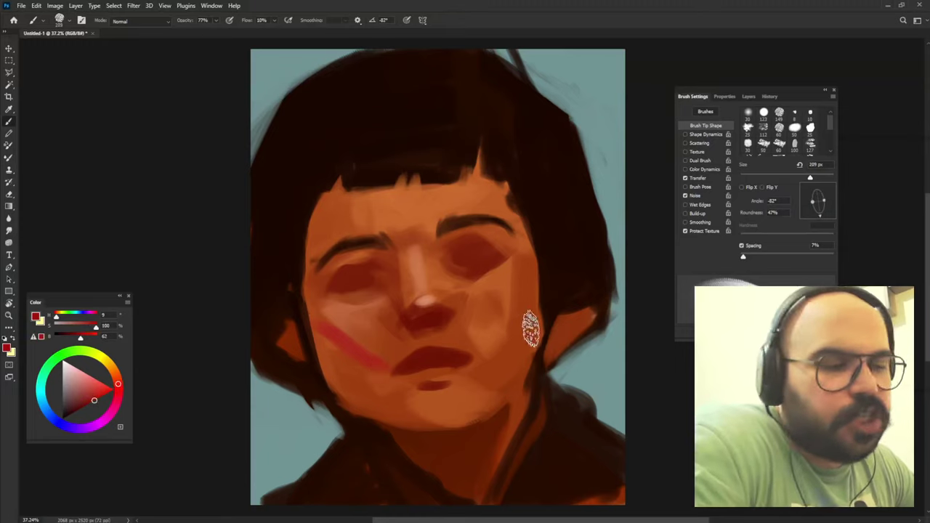
drag(516, 292, 489, 342)
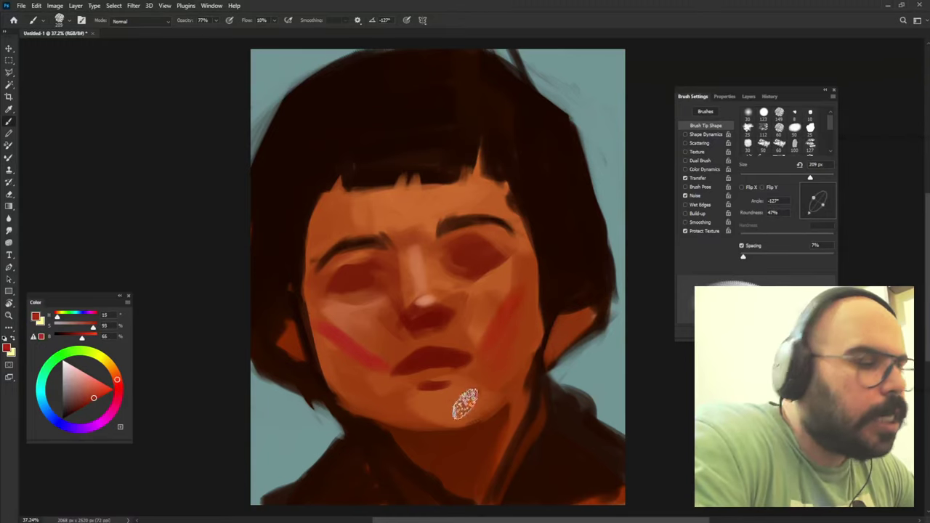
key(shift+Left)
key(shift+Left)
key(shift+Left)
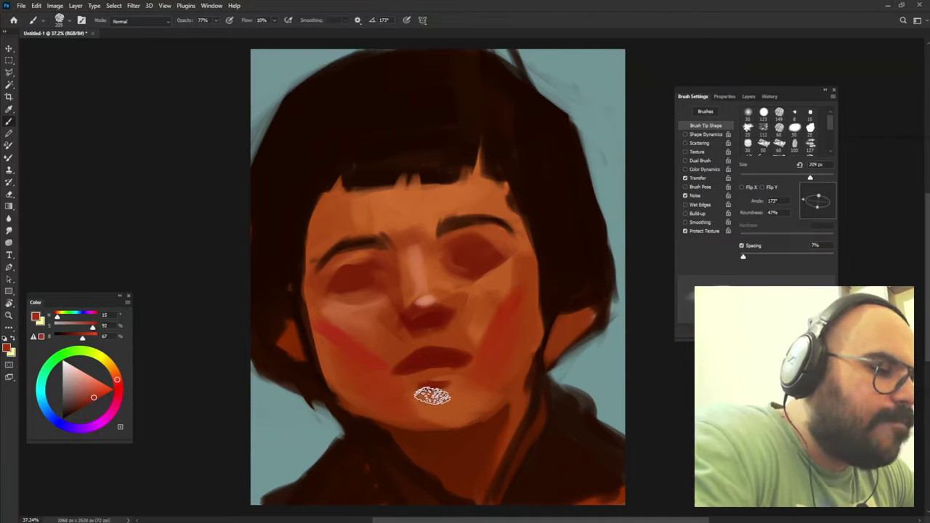
Lighten the right eye socket with a sampled skin tone, then shrink the brush.
alt+click(322, 291)
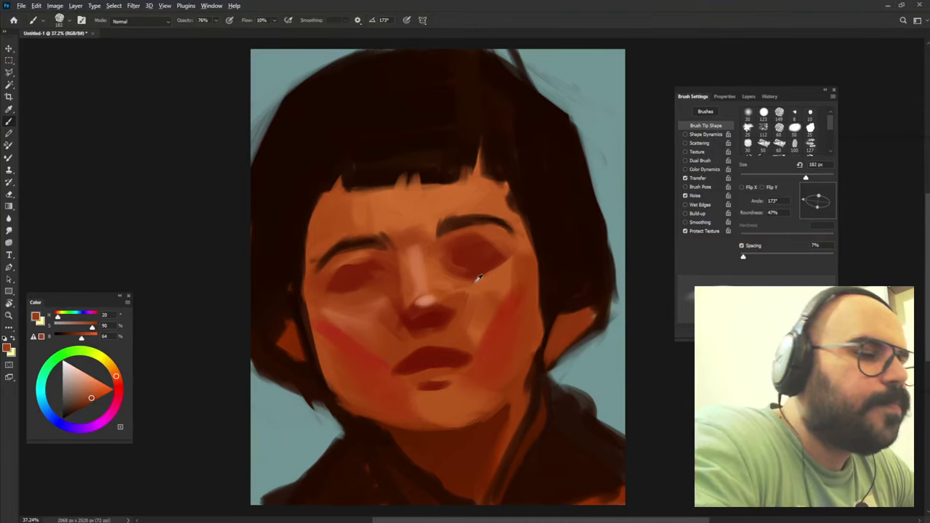
alt+click(441, 257)
drag(440, 257, 505, 245)
key(bracketleft)
key(bracketleft)
key(bracketleft)
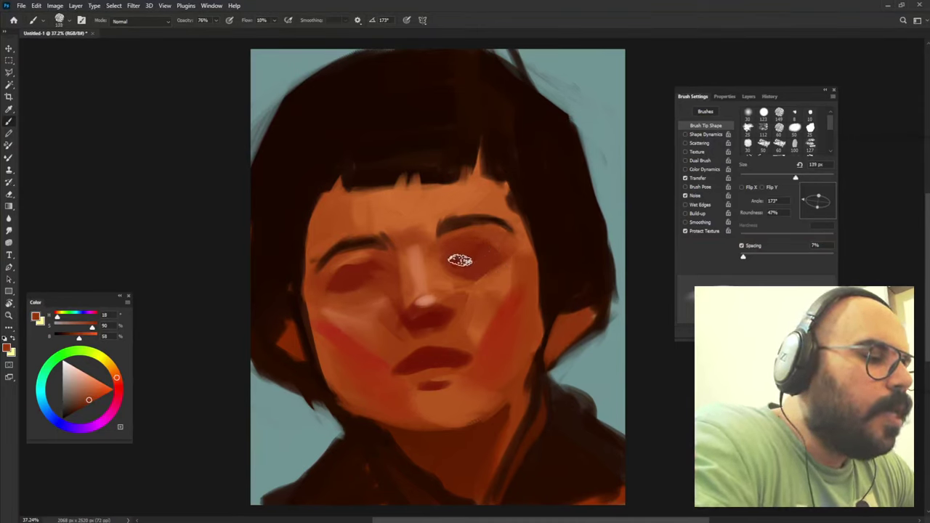
Dab dark red-brown and lighter orange around the eye sockets with a smaller, rotated brush.
alt+click(414, 319)
drag(395, 263, 385, 263)
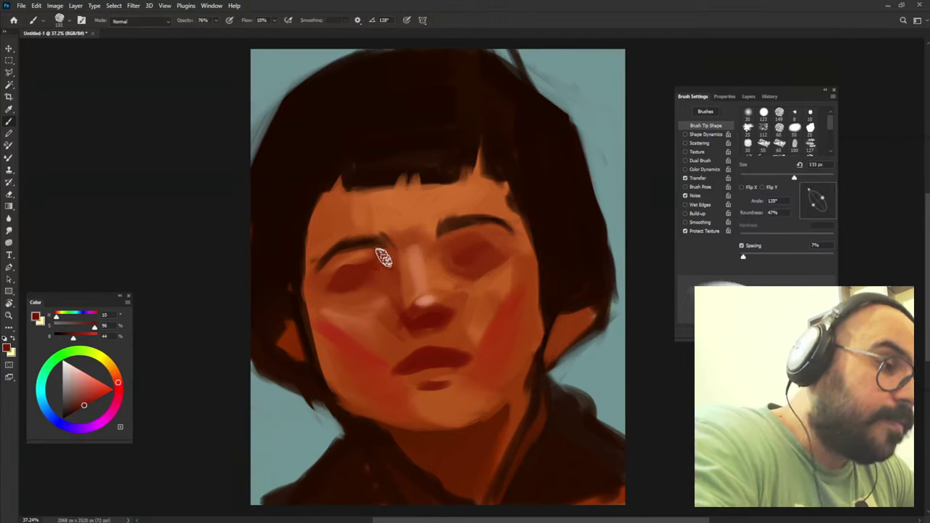
alt+click(395, 263)
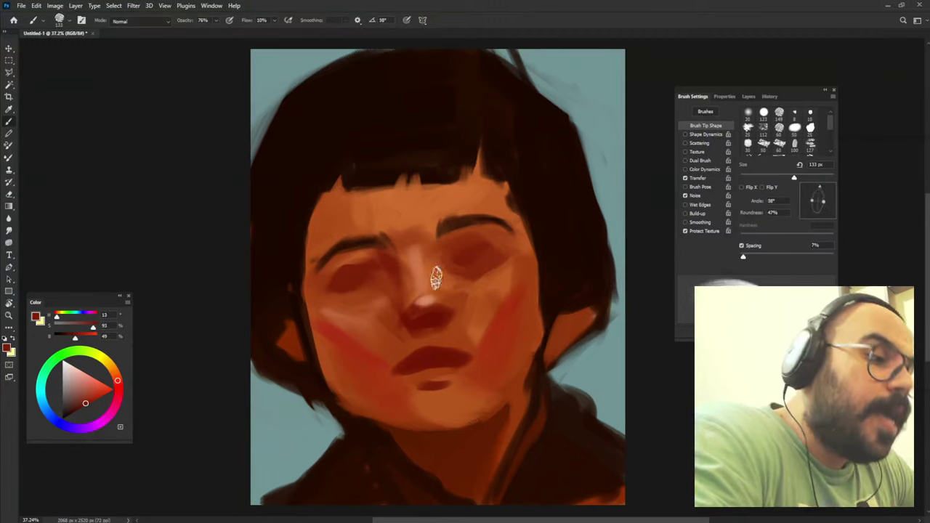
drag(436, 269, 395, 280)
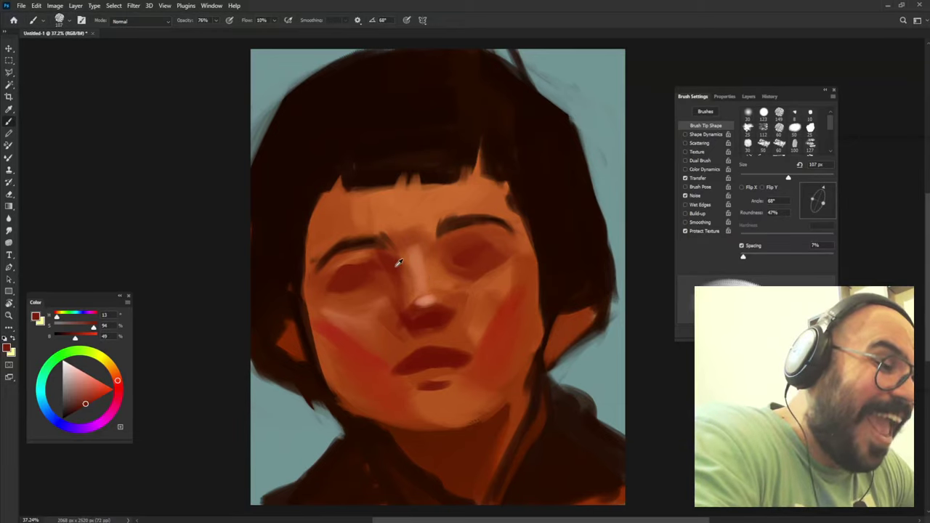
alt+click(441, 251)
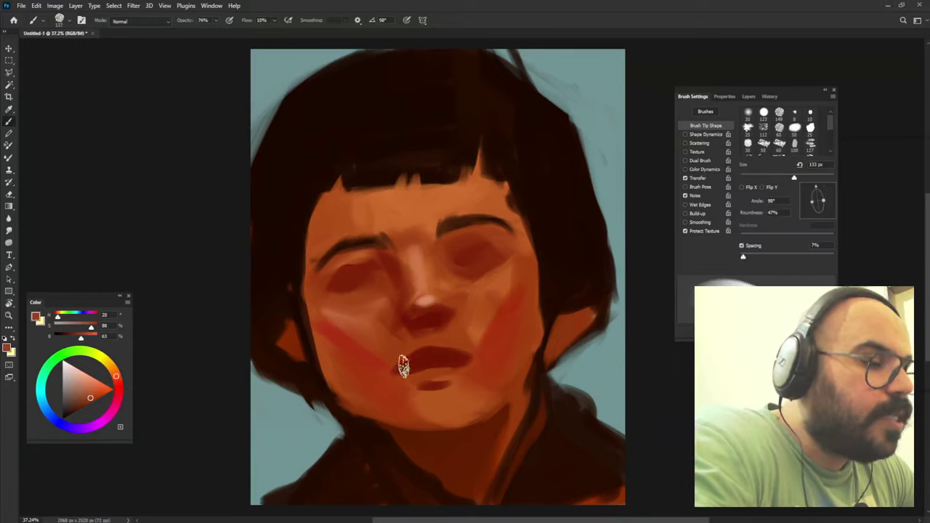
alt+click(378, 270)
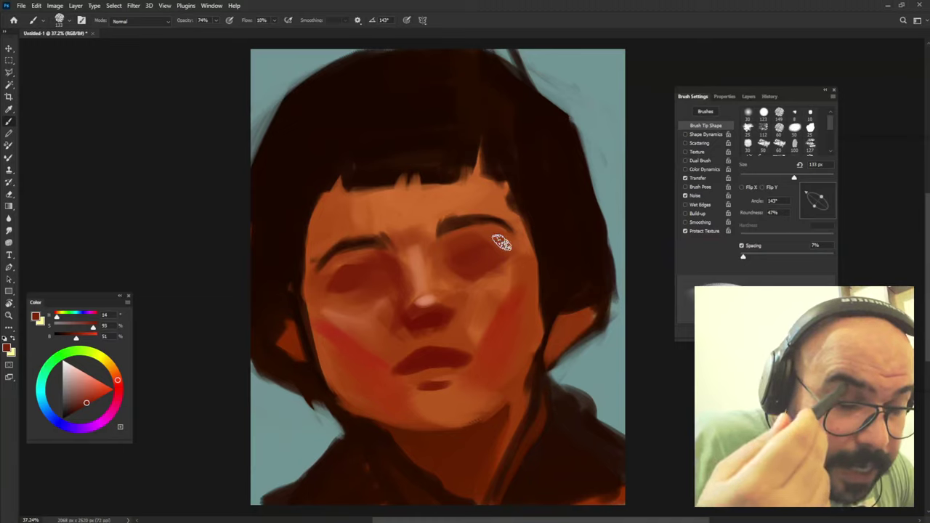
Paint light orange highlights across both upper eyelids.
alt+click(427, 270)
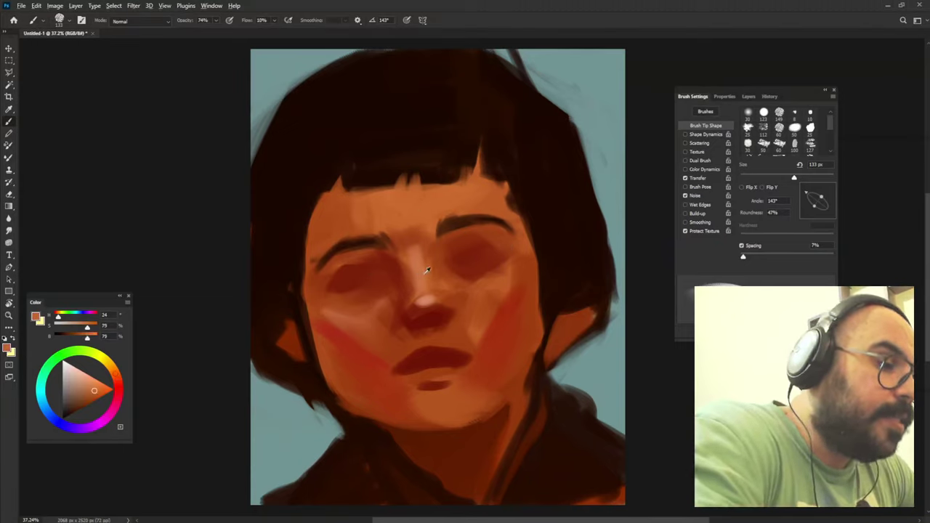
alt+click(364, 297)
drag(330, 251, 432, 245)
drag(465, 234, 502, 230)
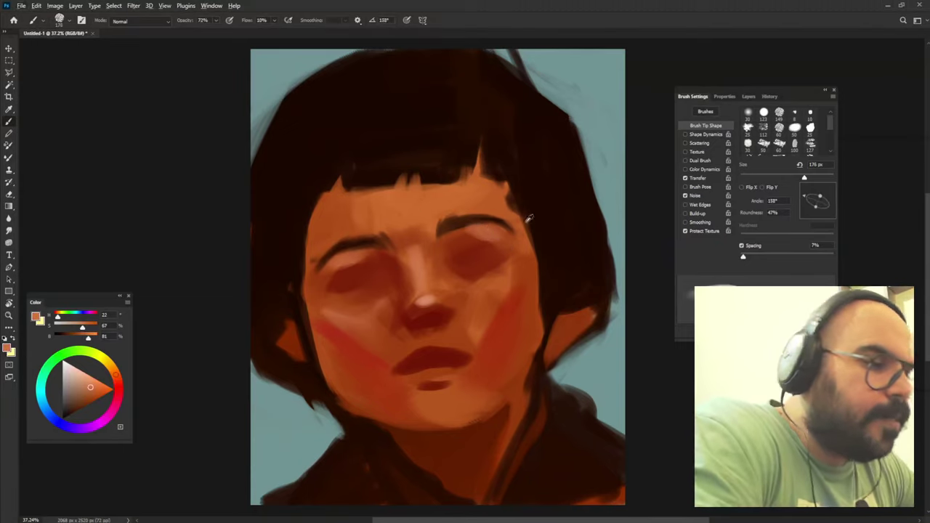
key(bracketleft)
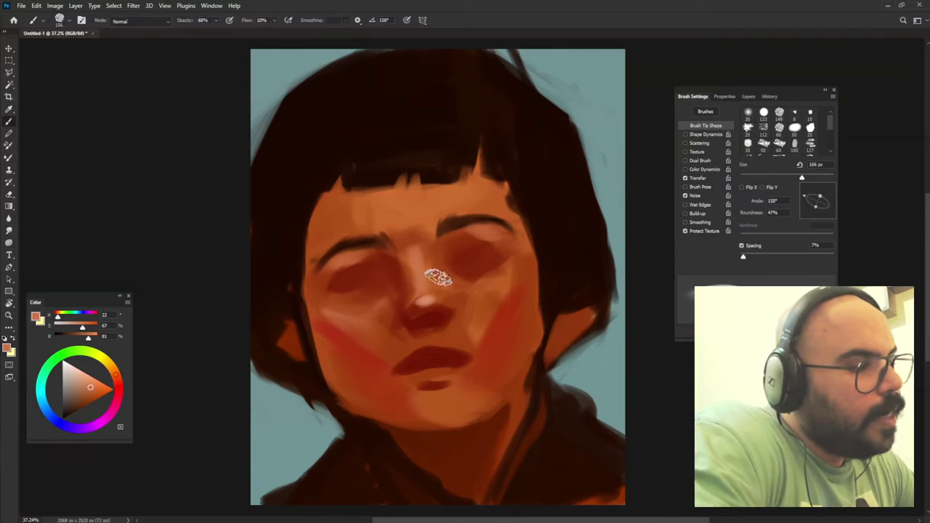
Darken the right jaw edge and the left jawline toward the chin with a smaller brush.
alt+click(439, 277)
key(bracketleft)
key(bracketleft)
key(bracketleft)
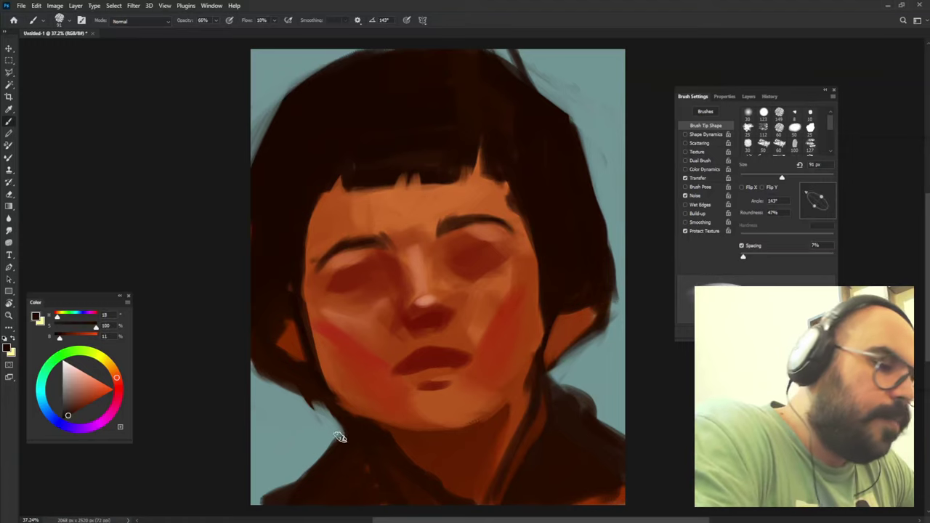
drag(544, 339, 543, 294)
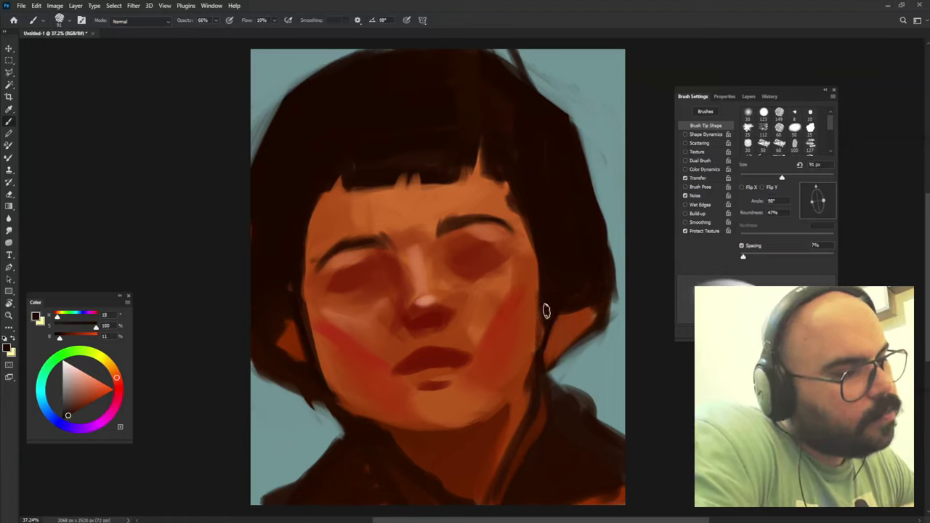
alt+click(286, 267)
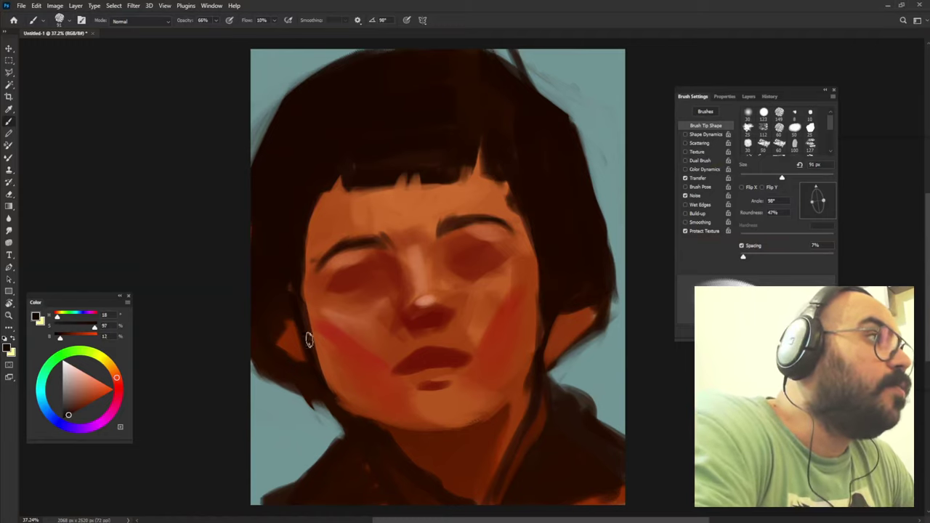
drag(313, 336, 358, 410)
drag(317, 349, 348, 409)
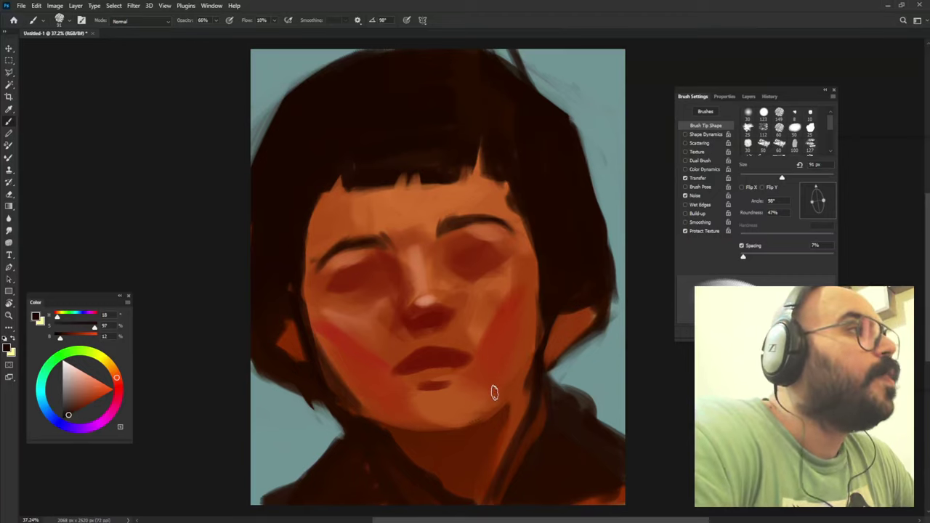
alt+click(339, 371)
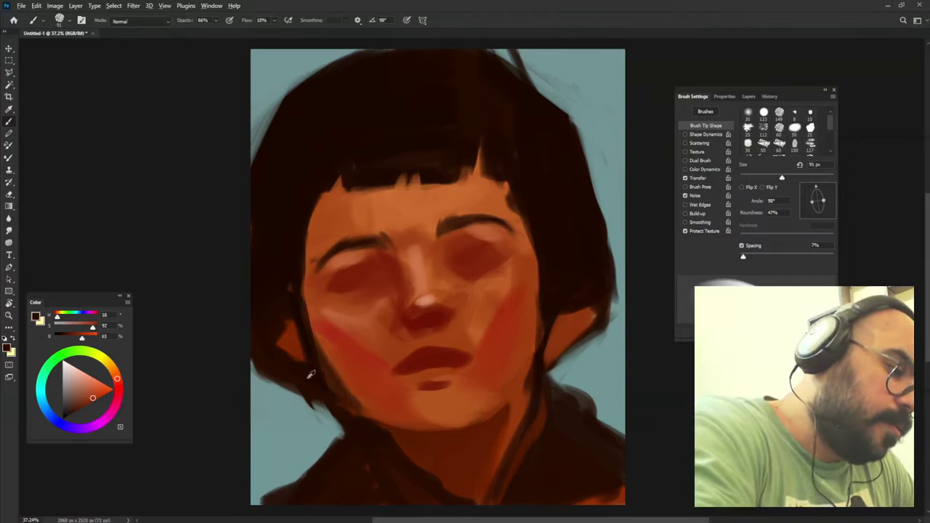
Darken the right jaw edge and paint dark hair beside the right jaw.
alt+click(311, 375)
key(shift+Left)
key(shift+Left)
key(shift+Left)
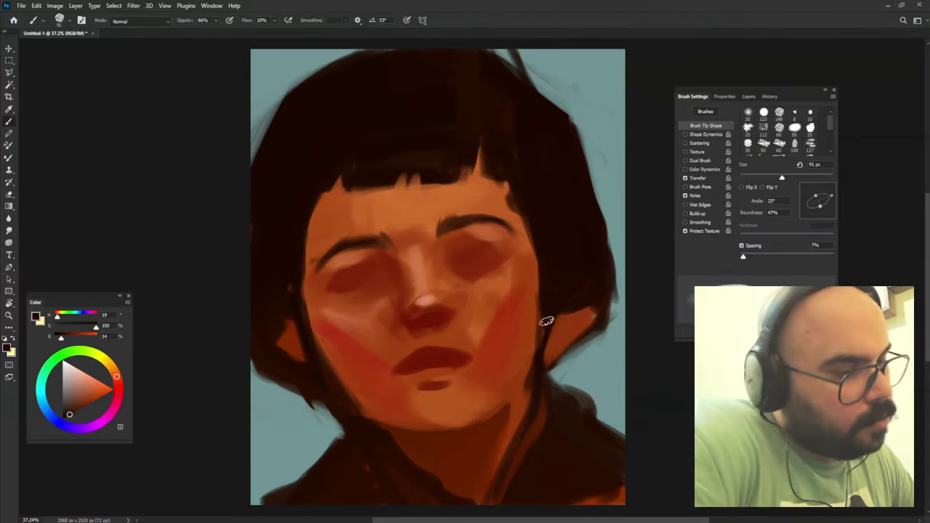
drag(540, 326, 537, 401)
alt+click(557, 343)
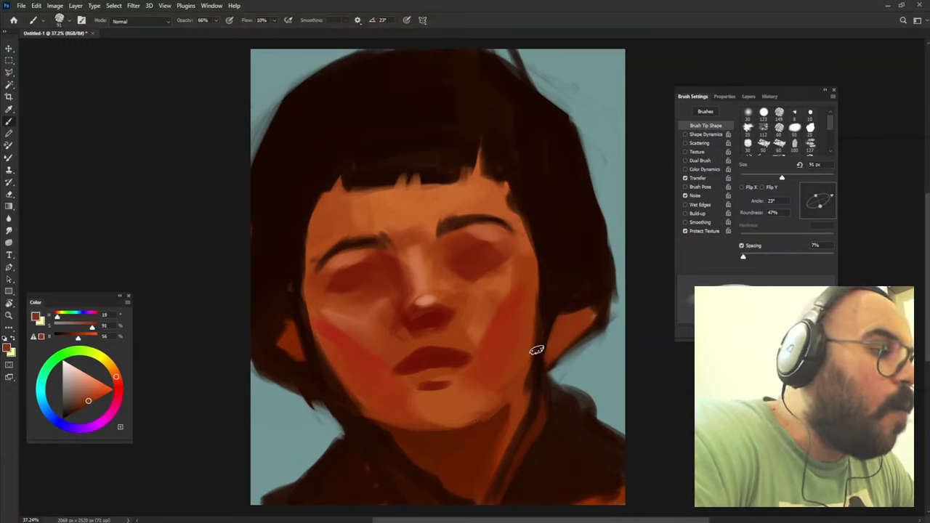
key(shift+Right)
key(shift+Right)
key(shift+Right)
alt+click(566, 291)
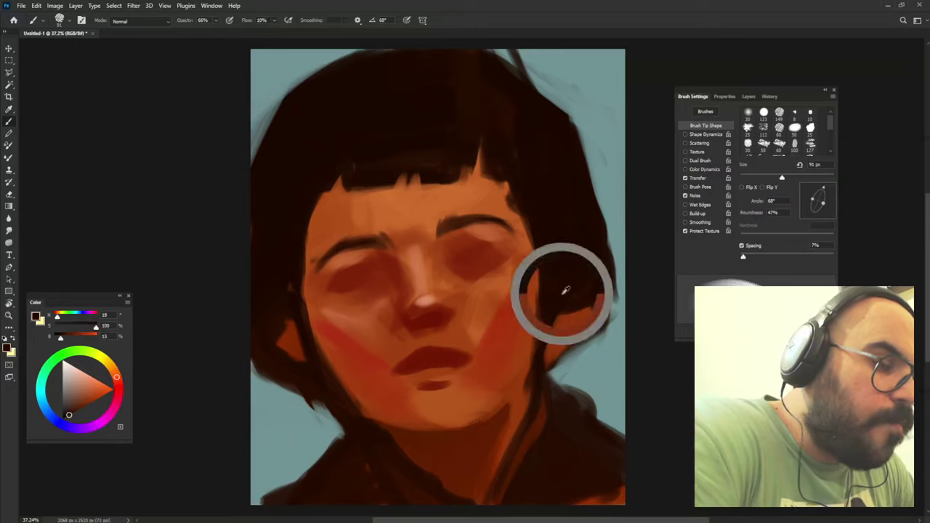
drag(597, 292, 544, 357)
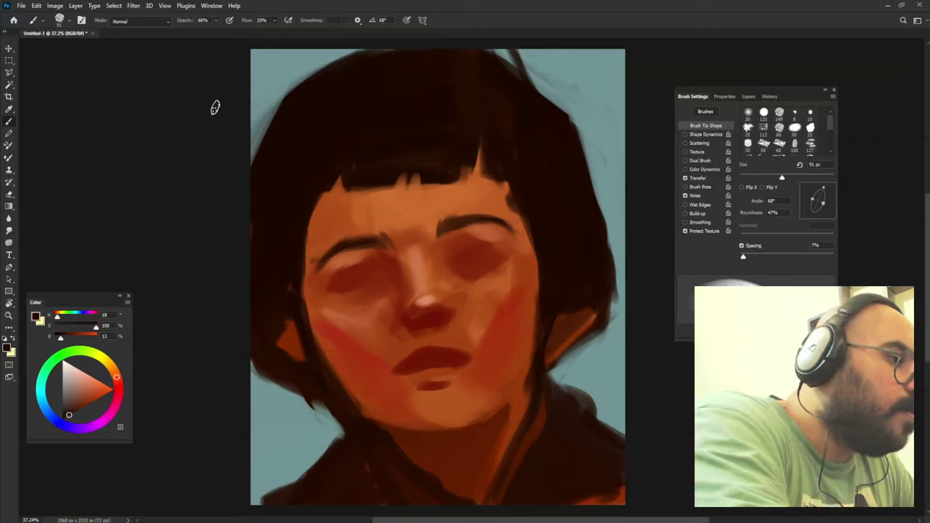
Adjust brush flow, opacity and size while sampling hair colours beside the face.
key(6)
key(4)
key(shift+2)
key(shift+5)
key(bracketright)
key(bracketright)
key(bracketright)
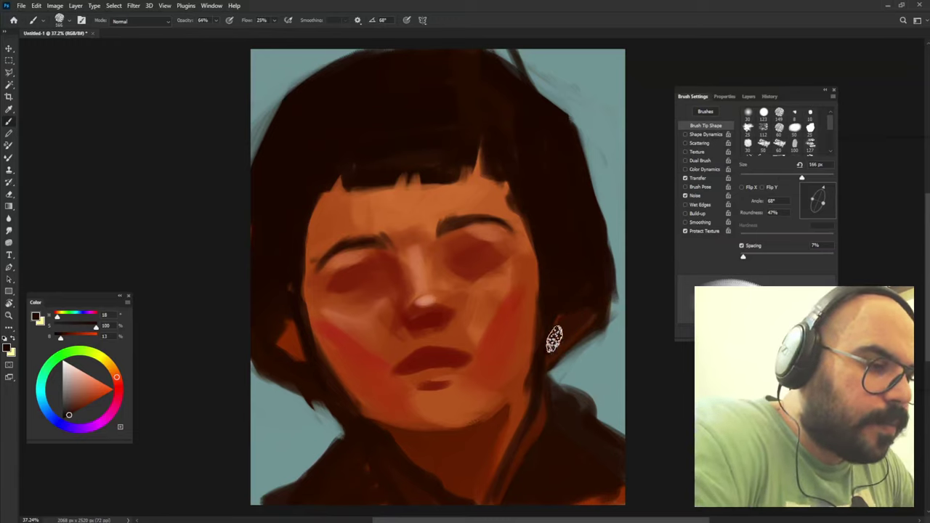
alt+click(589, 281)
alt+click(281, 301)
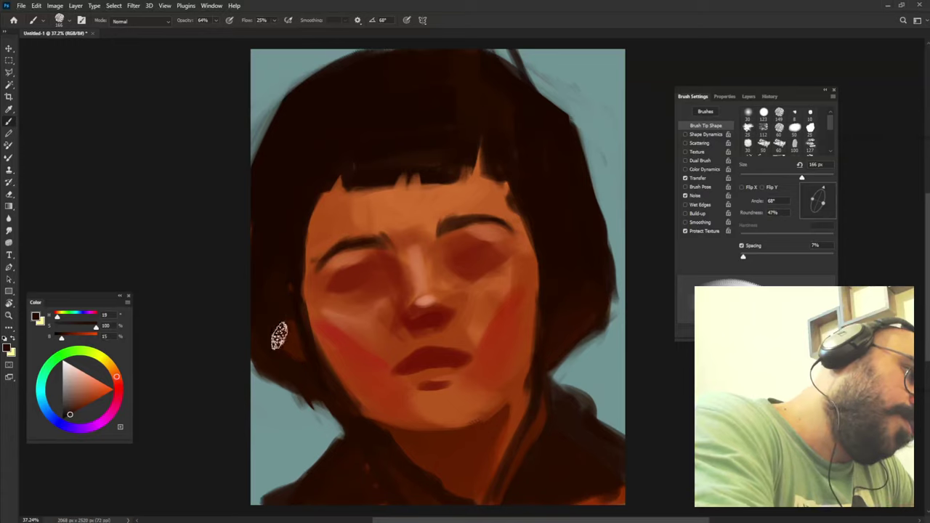
key(6)
key(1)
key(bracketleft)
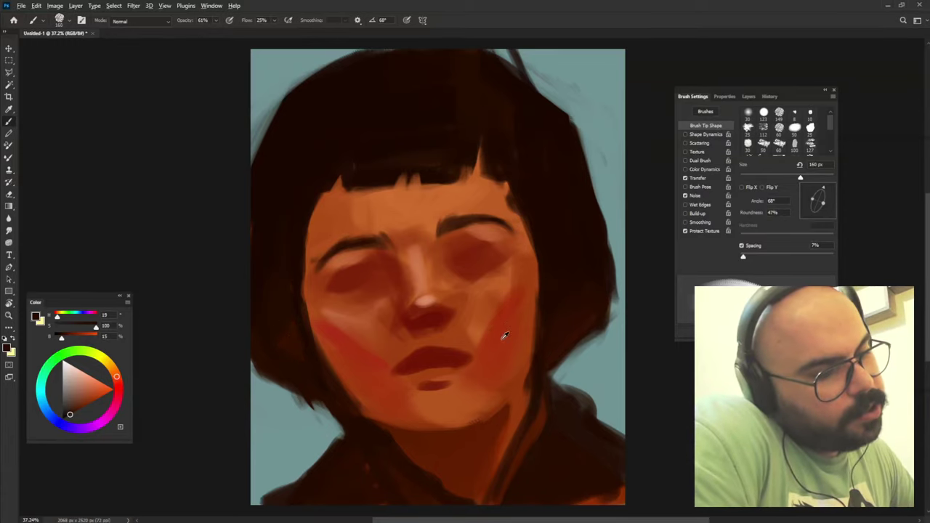
key(6)
mouse_move(555, 298)
mouse_down()
mouse_move(541, 304)
mouse_move(558, 295)
mouse_up()
Sample reds from the face and angle the brush to block in the ears.
alt+click(533, 313)
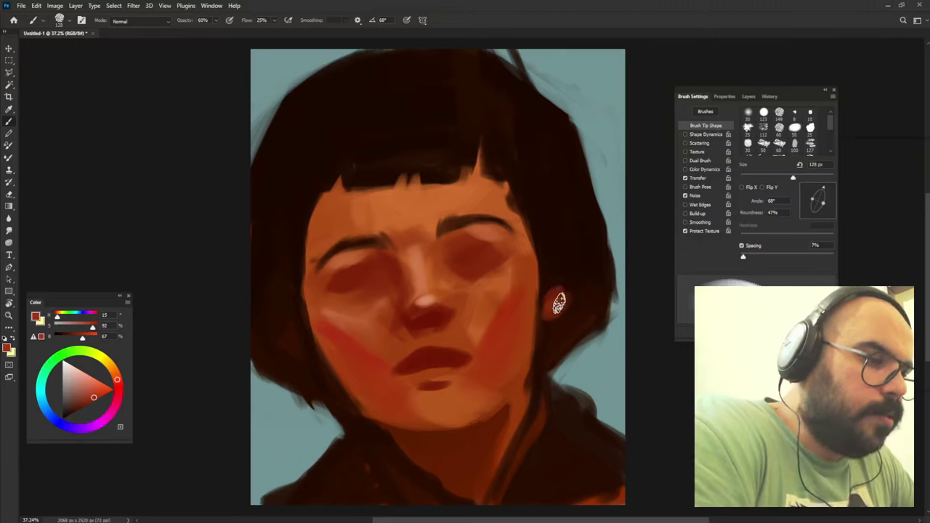
key(shift+Right)
key(shift+Right)
key(shift+Right)
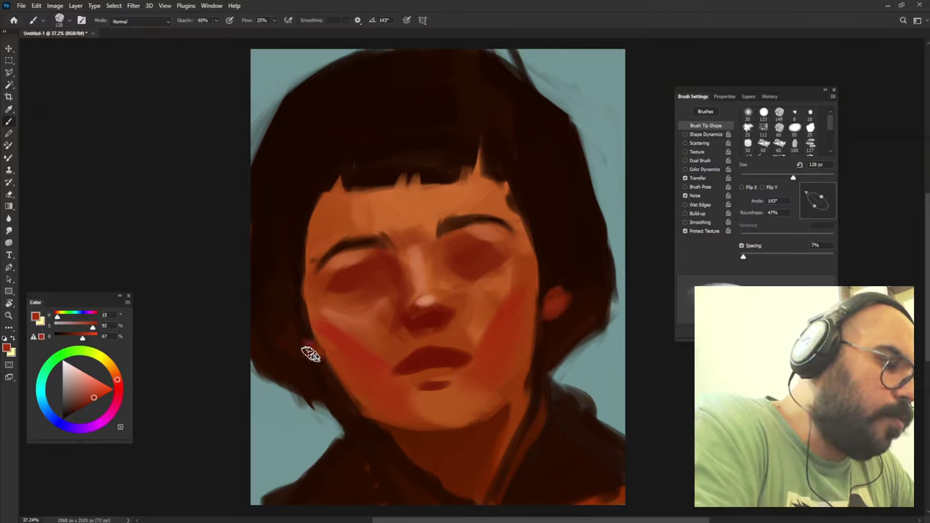
key(shift+Left)
key(shift+Left)
key(shift+Left)
alt+click(511, 260)
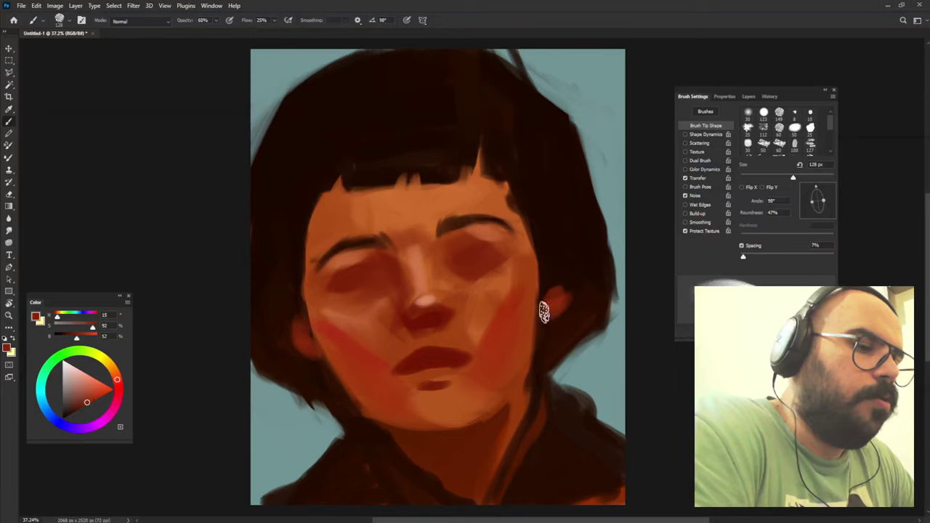
alt+click(566, 273)
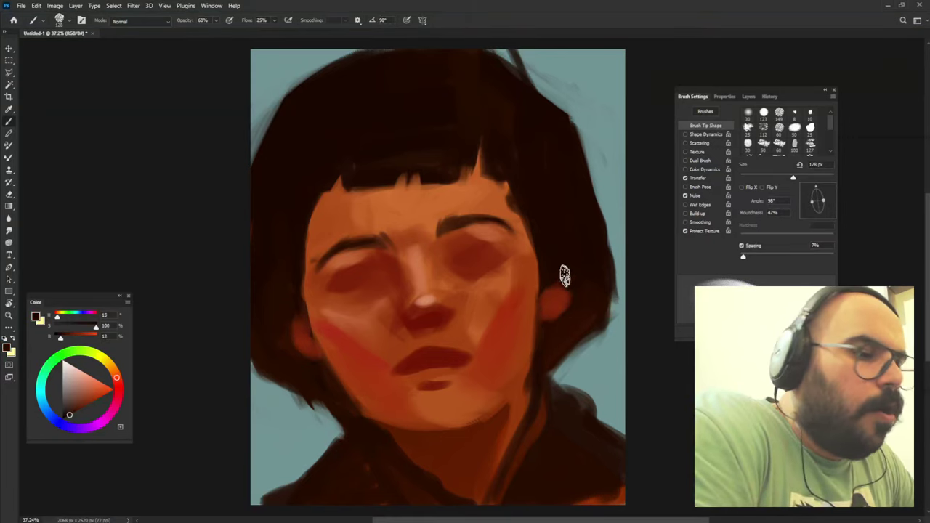
Sample dark brown from the hair and darken the left side of the fringe and temple.
alt+click(306, 331)
alt+click(284, 327)
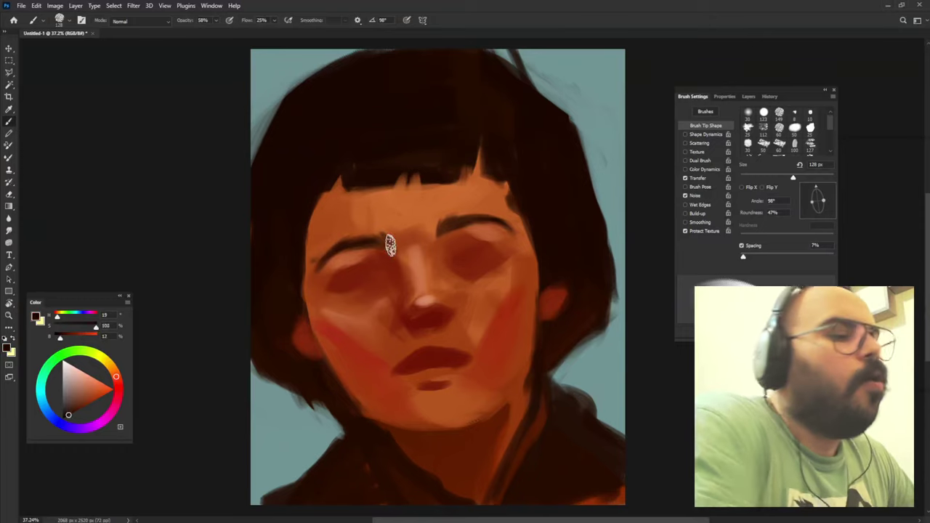
alt+click(550, 299)
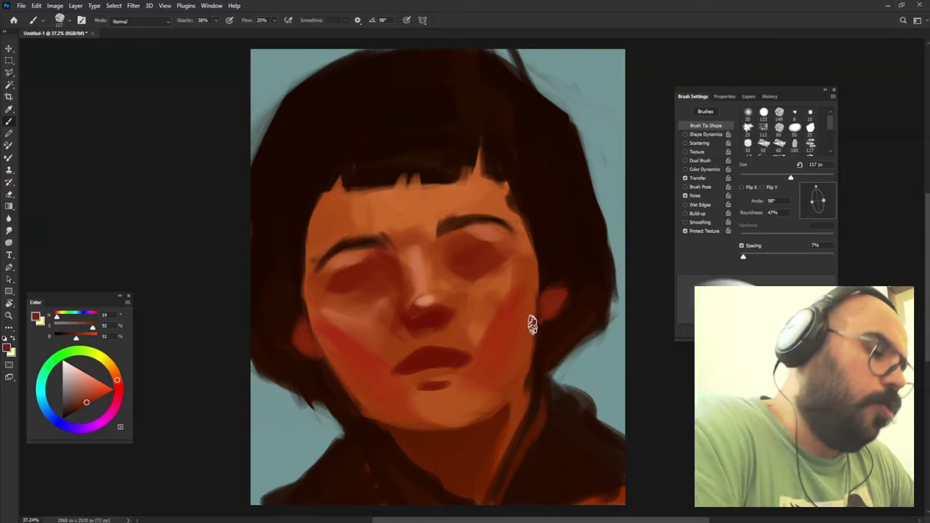
alt+click(306, 304)
alt+click(309, 301)
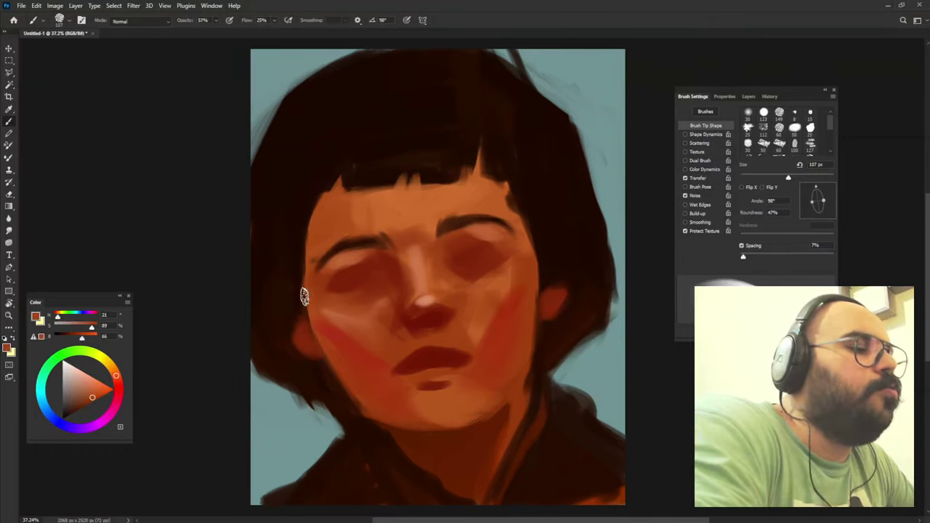
alt+click(291, 298)
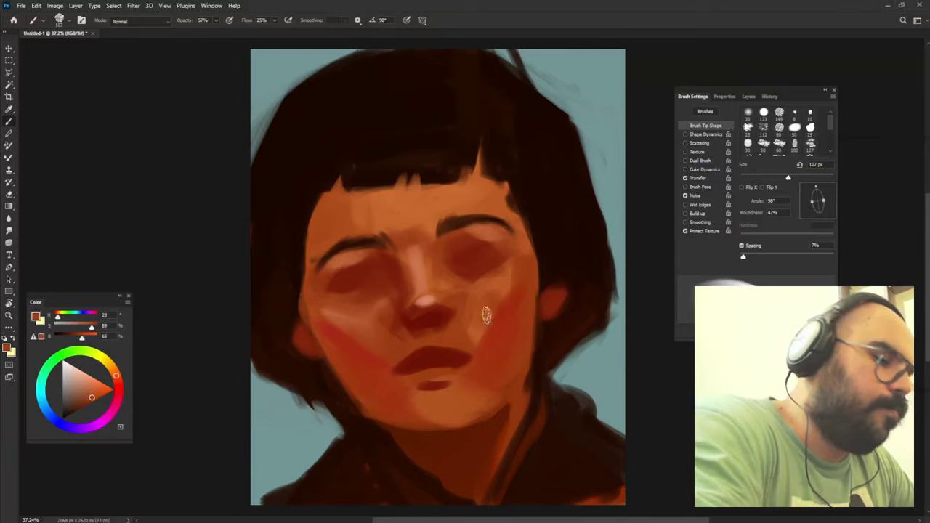
alt+click(525, 266)
alt+click(300, 271)
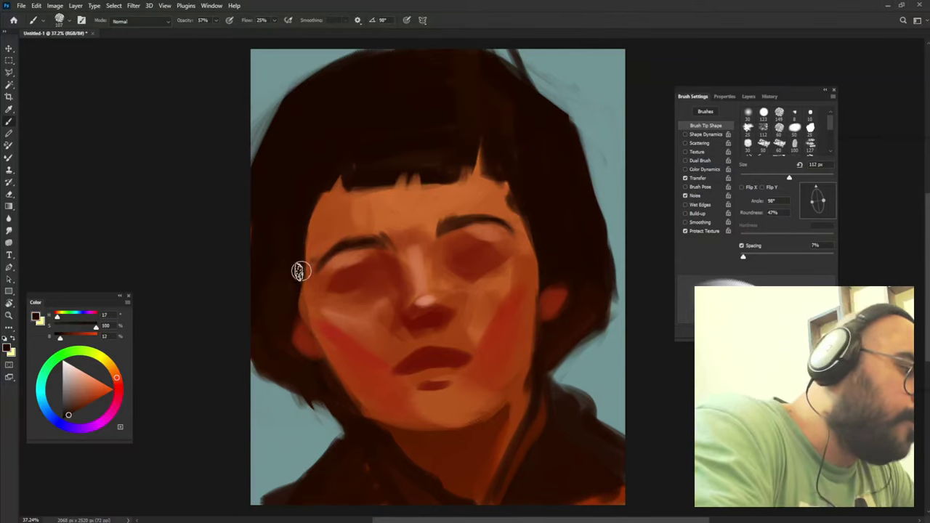
alt+click(325, 180)
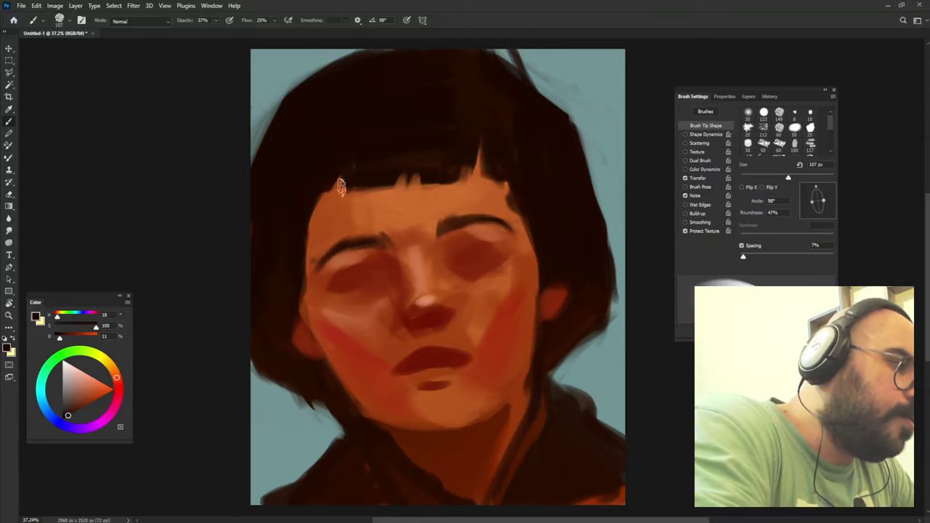
drag(340, 186, 301, 218)
alt+click(494, 173)
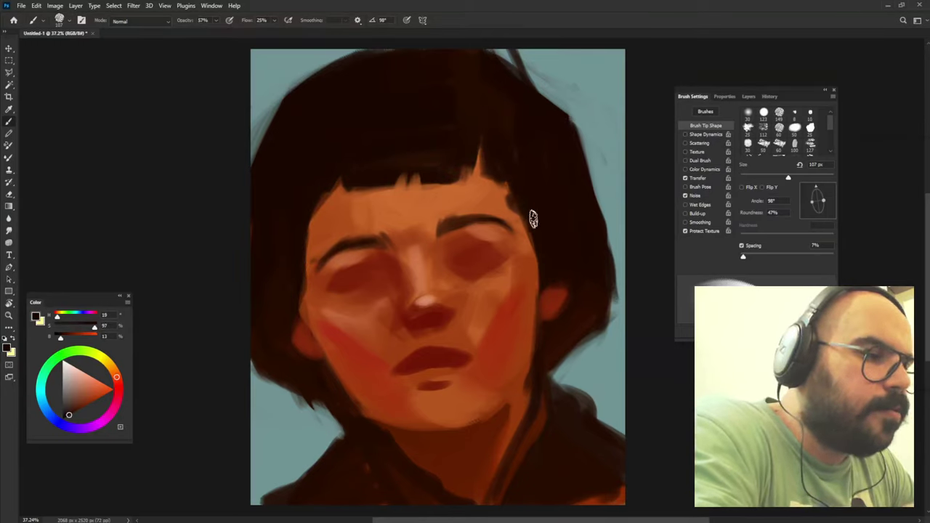
Sample skin and dark red tones, then shrink and rotate the brush for nose detail.
alt+click(503, 210)
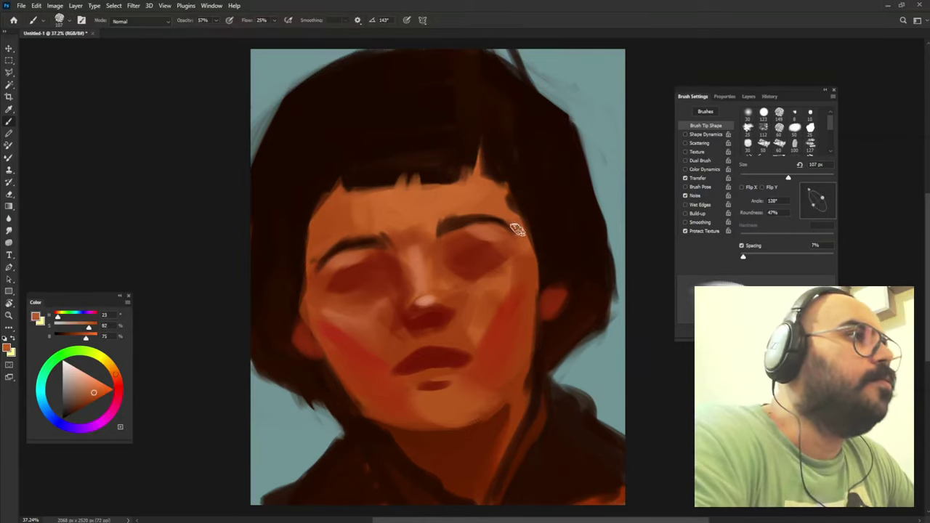
key(shift+Right)
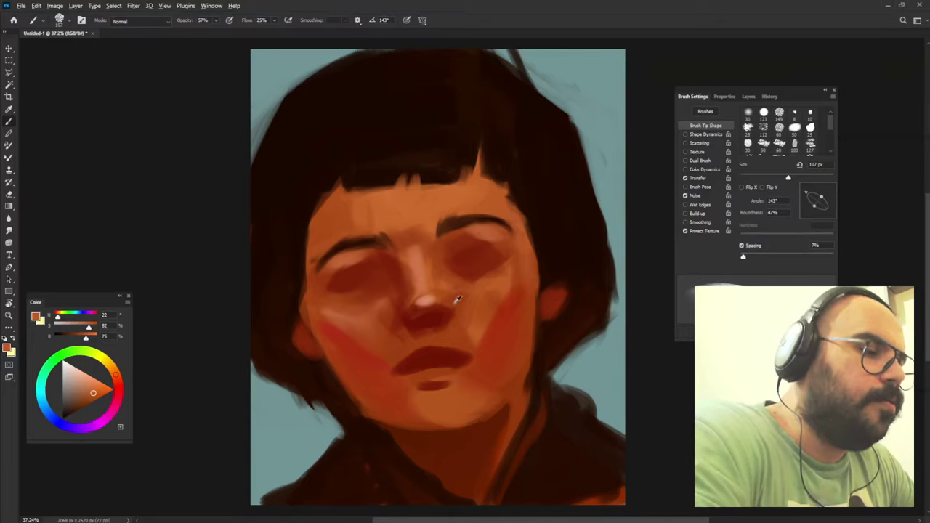
key(bracketleft)
key(bracketleft)
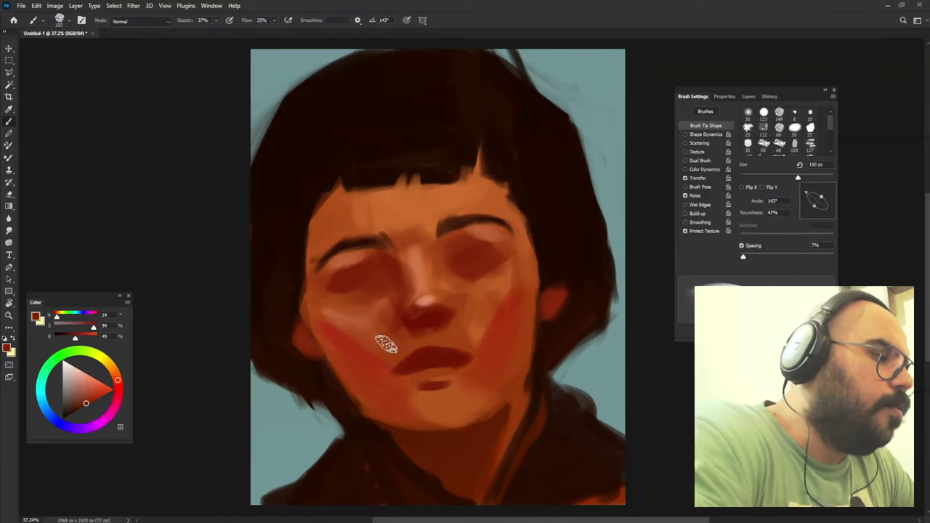
click(80, 409)
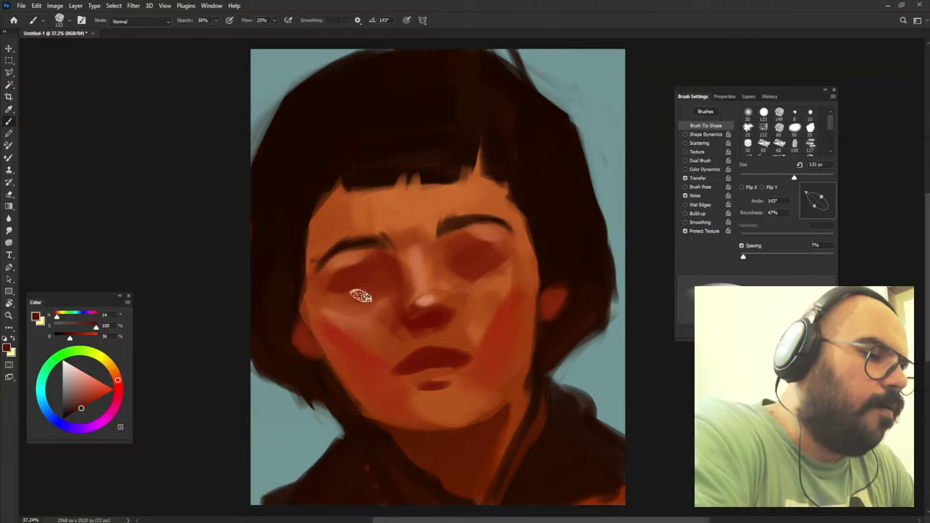
key(shift+Right)
key(shift+Right)
key(shift+Right)
drag(401, 304, 364, 284)
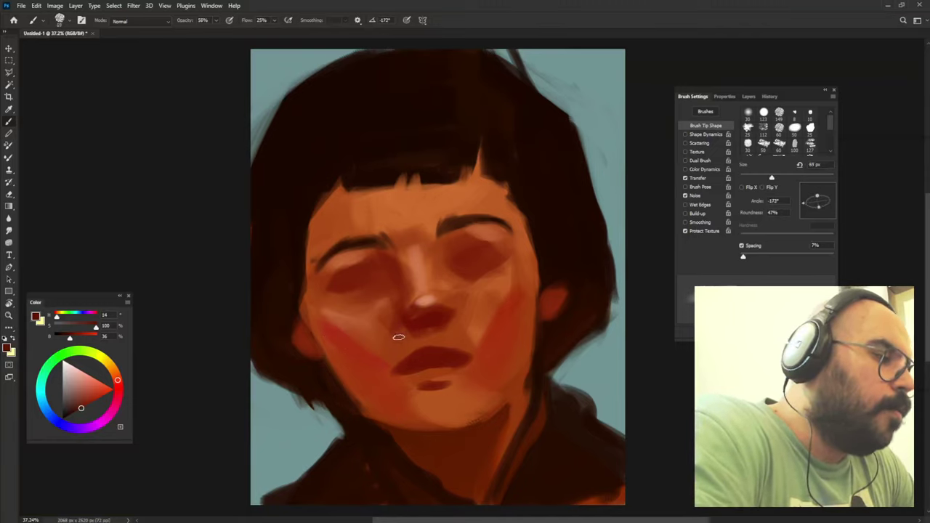
drag(425, 330, 416, 330)
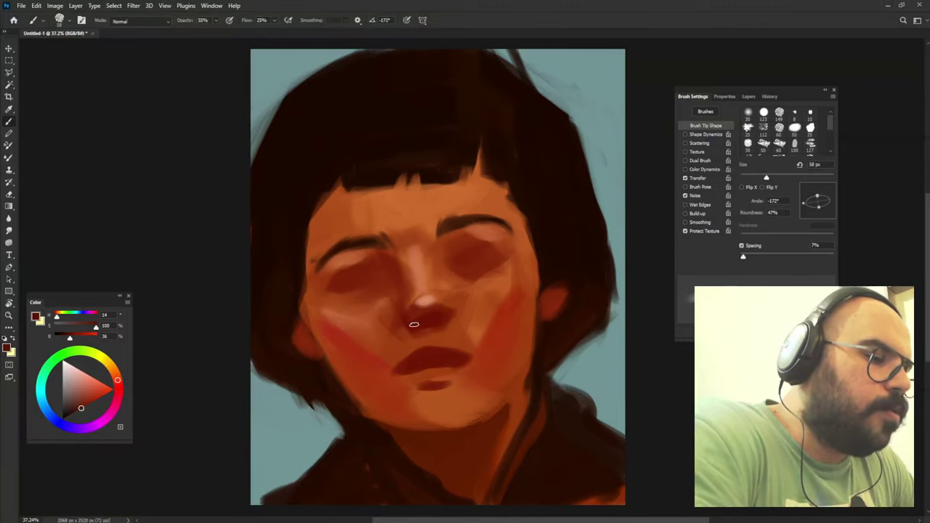
Sample reds and oranges from the nose and refine the paint around the nose tip.
alt+click(420, 325)
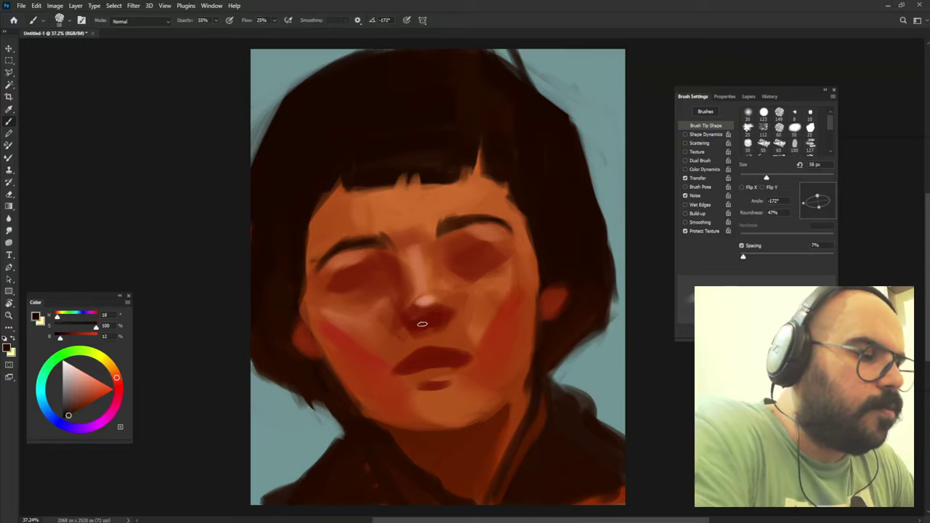
key(shift+Right)
key(shift+Right)
key(shift+Left)
key(shift+Left)
key(shift+Left)
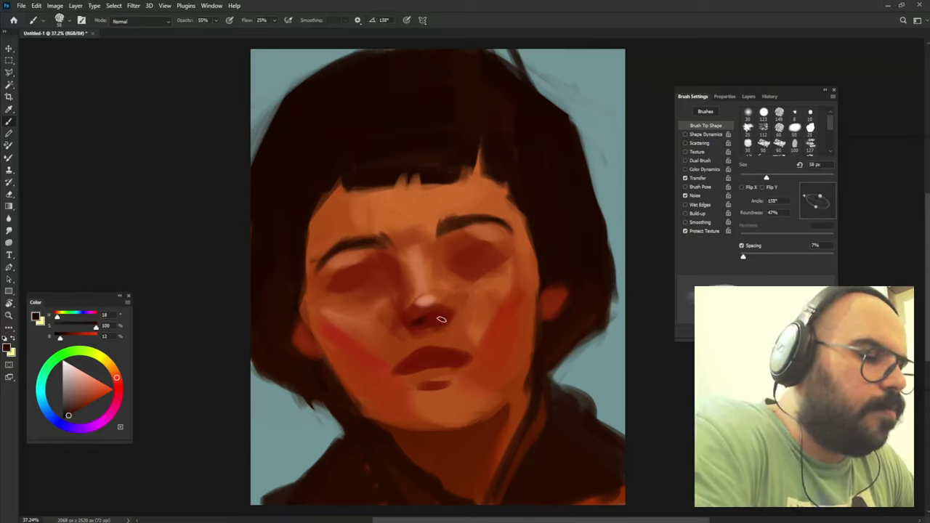
alt+click(426, 315)
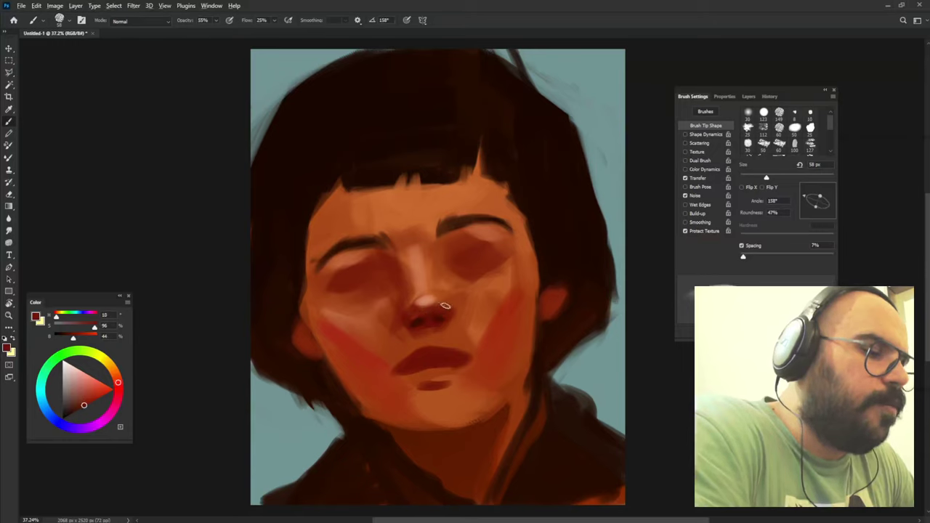
alt+click(438, 298)
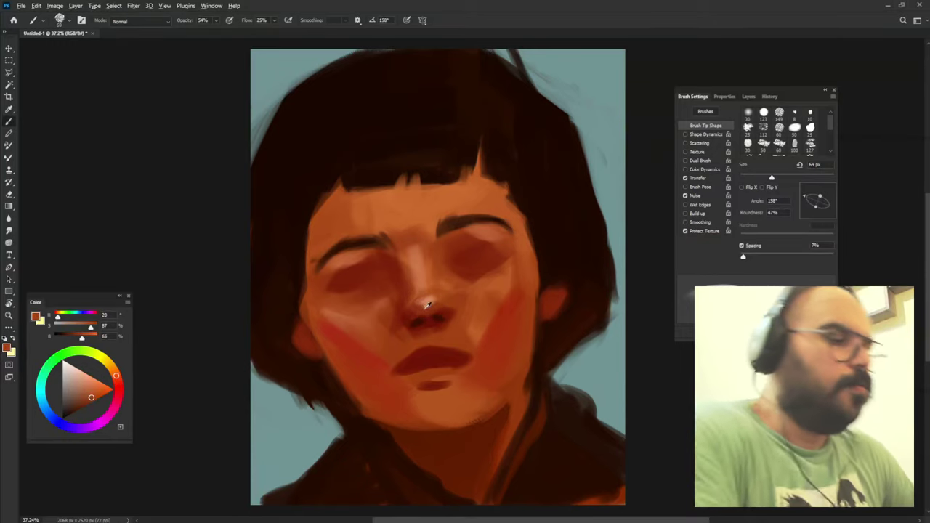
alt+click(425, 307)
alt+click(412, 283)
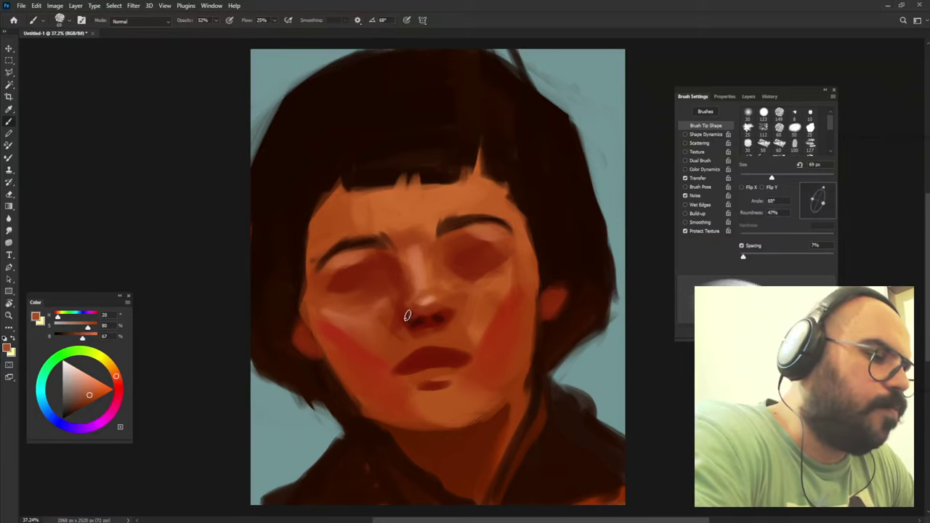
mouse_move(425, 305)
mouse_down()
mouse_move(447, 308)
mouse_move(443, 321)
mouse_up()
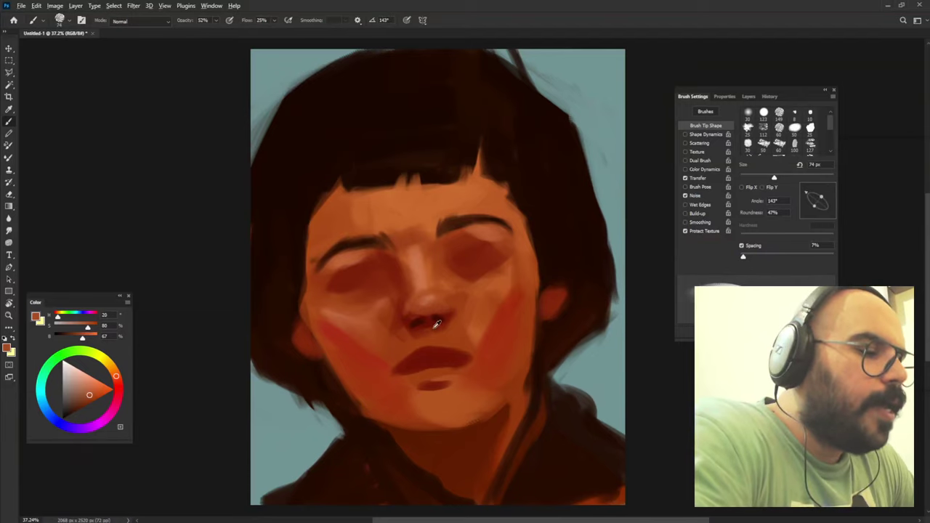
Shade the nostrils with a few-pixel brush in sampled dark red.
alt+click(414, 328)
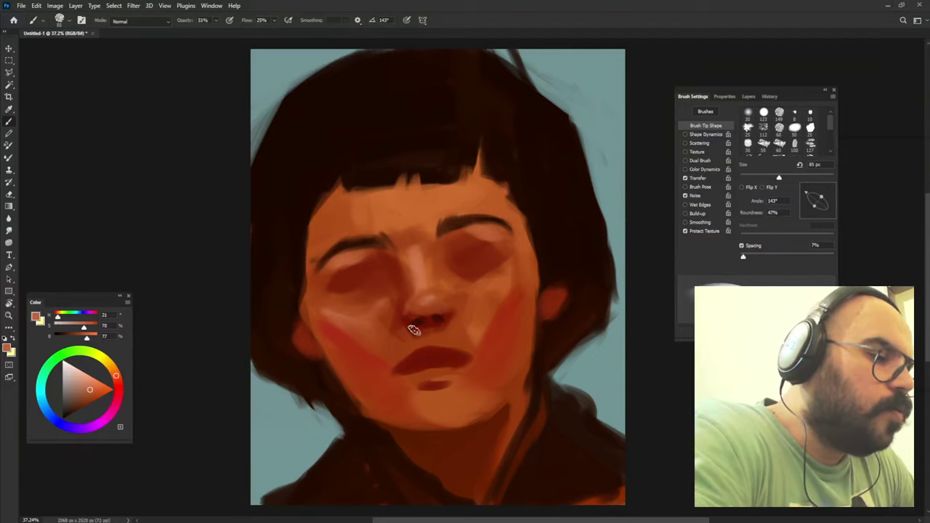
drag(421, 339, 425, 338)
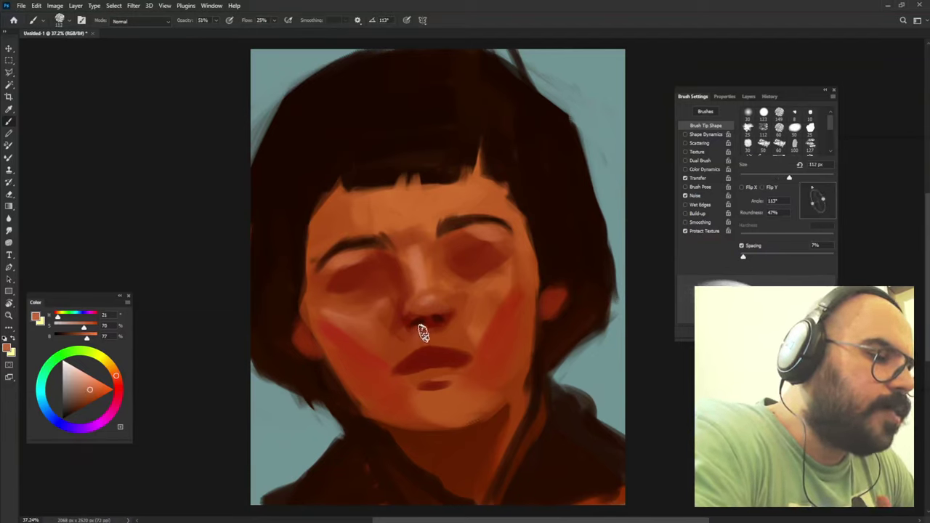
mouse_move(465, 337)
mouse_down()
mouse_move(418, 335)
mouse_move(438, 320)
mouse_up()
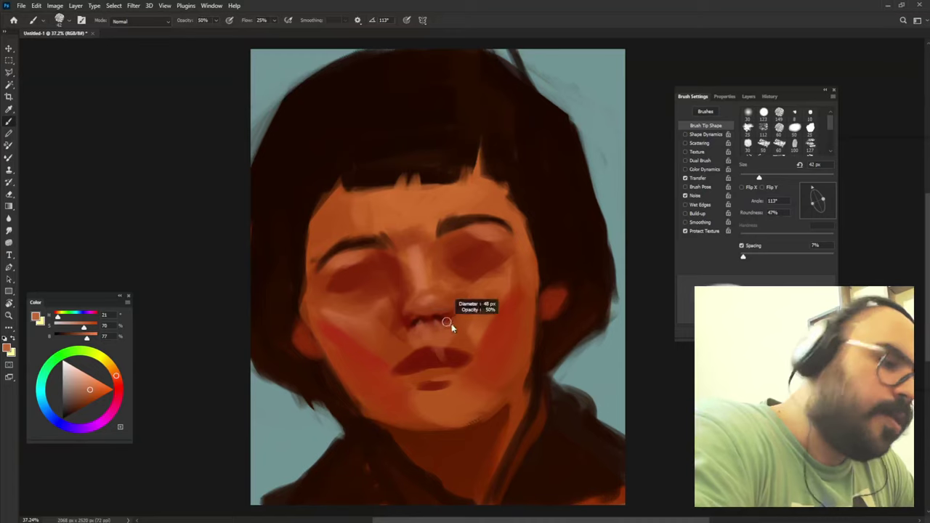
alt+click(431, 320)
key(shift+Left)
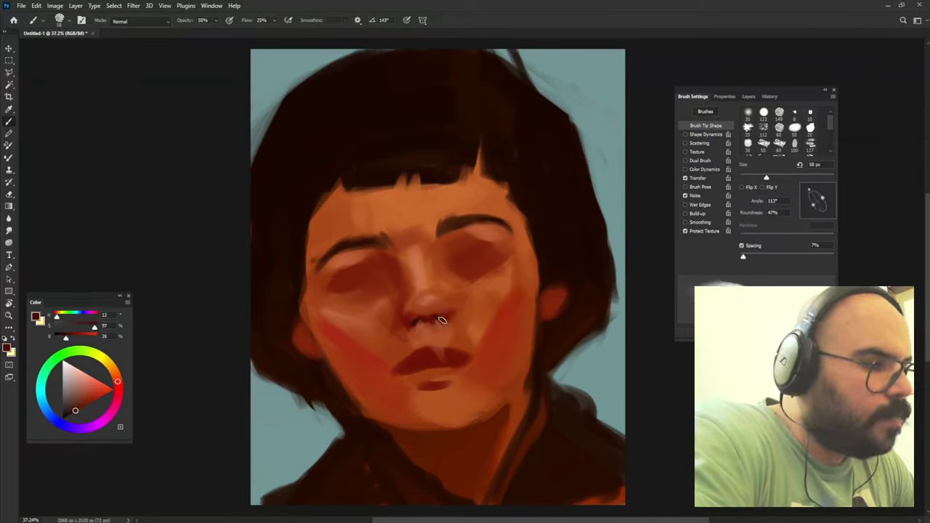
key(shift+Left)
key(shift+Right)
key(shift+Right)
key(shift+Right)
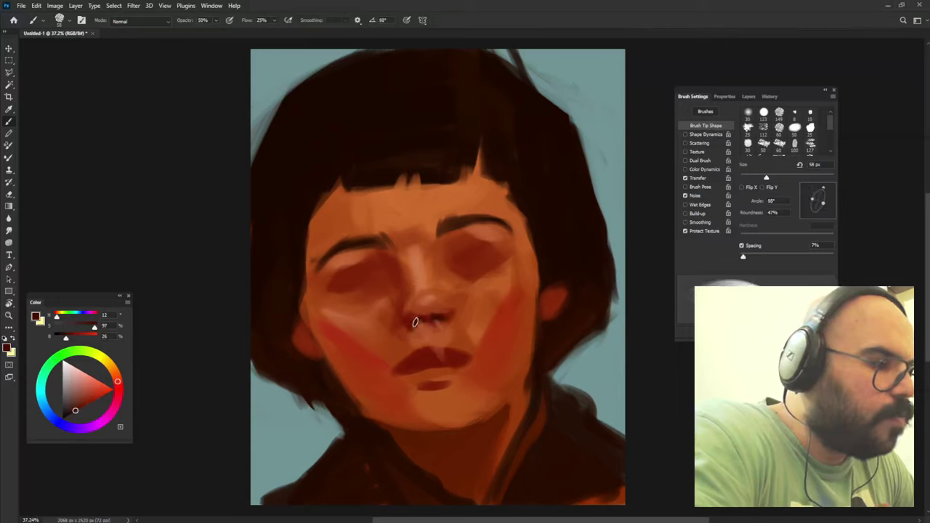
key(shift+Left)
key(shift+Left)
key(shift+Left)
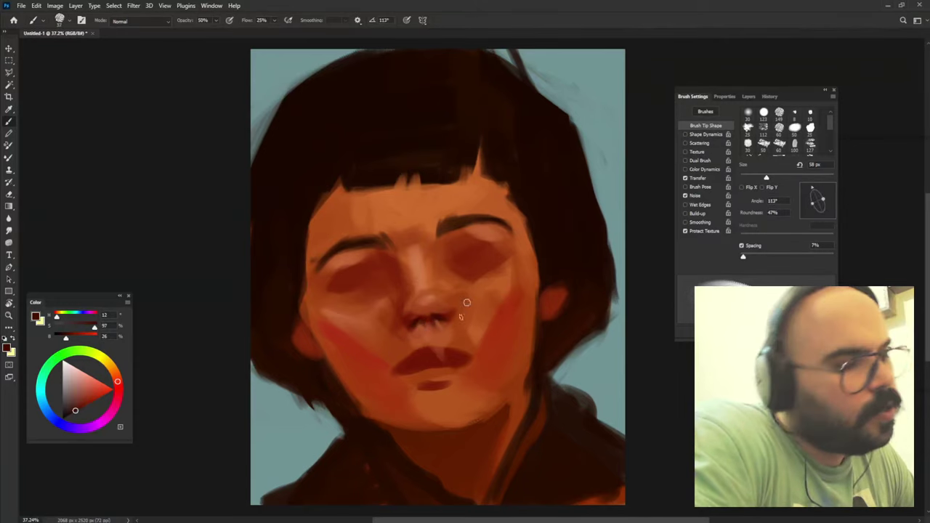
drag(455, 296, 498, 366)
alt+click(498, 366)
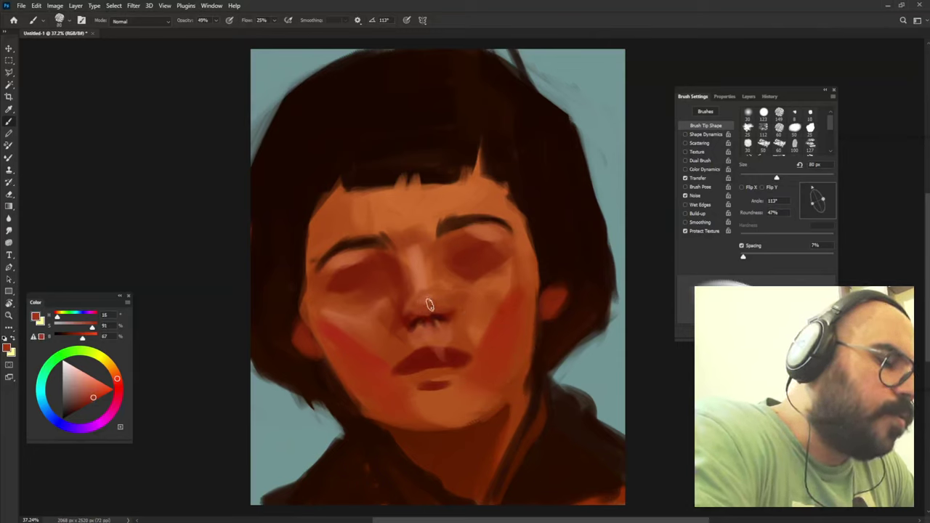
alt+click(467, 312)
Paint the nose tip bright red-pink with a small, rotated brush.
key(shift+Left)
key(shift+Left)
key(shift+Left)
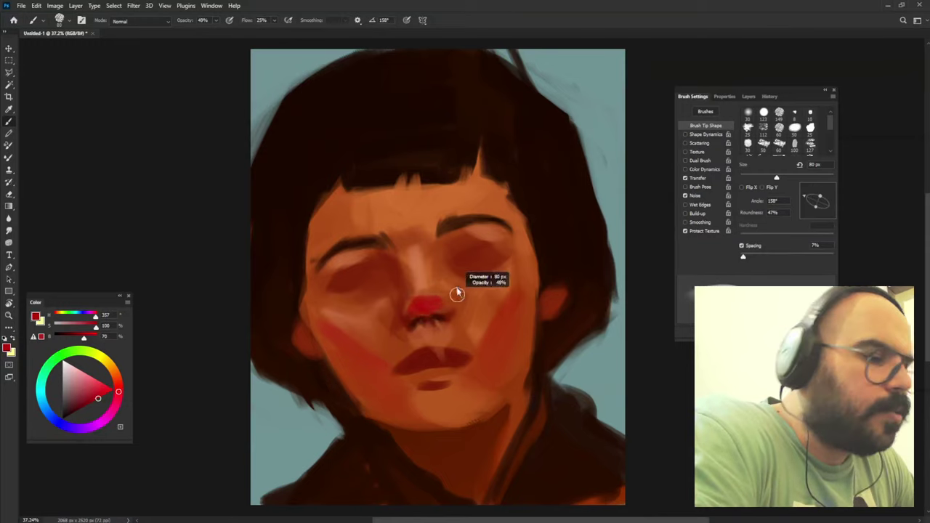
alt+click(332, 308)
key(bracketleft)
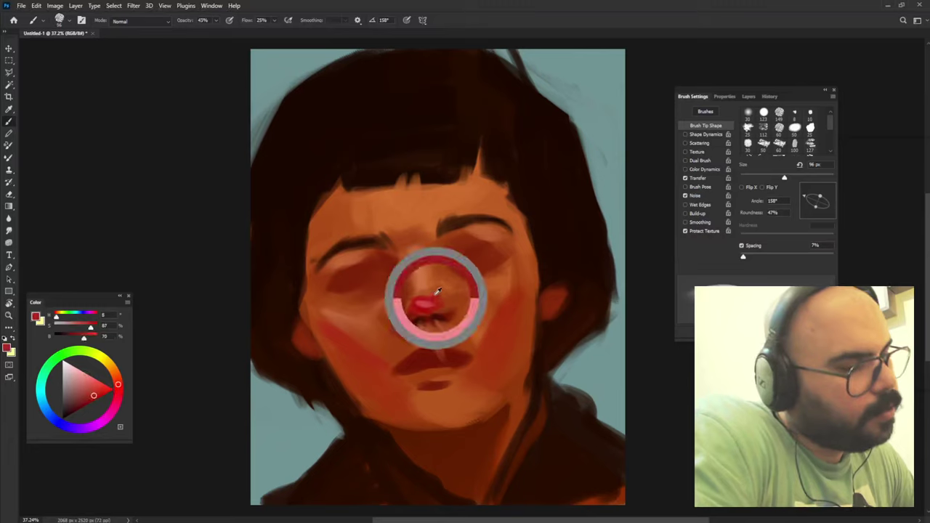
alt+click(429, 303)
Enlarge the brush and lay soft pinkish-orange strokes across the left cheek.
key(bracketright)
key(bracketright)
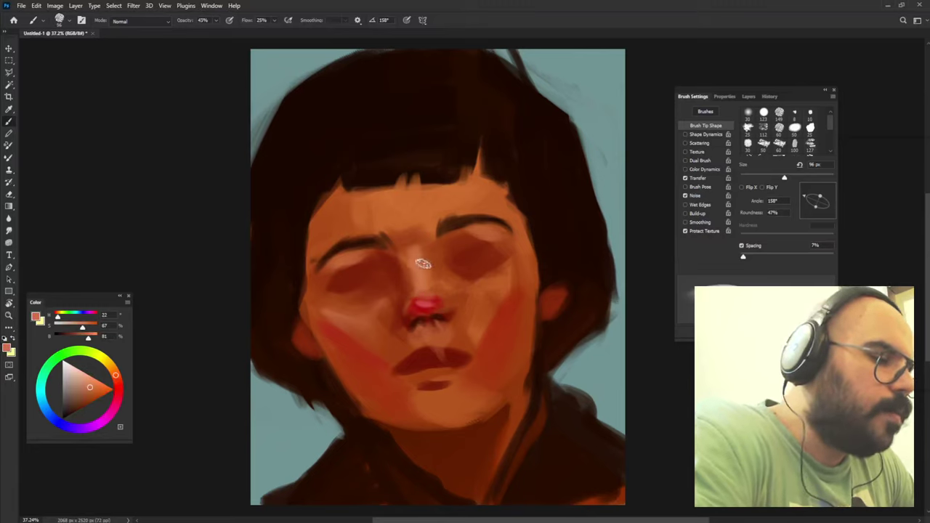
key(bracketright)
key(bracketright)
key(bracketright)
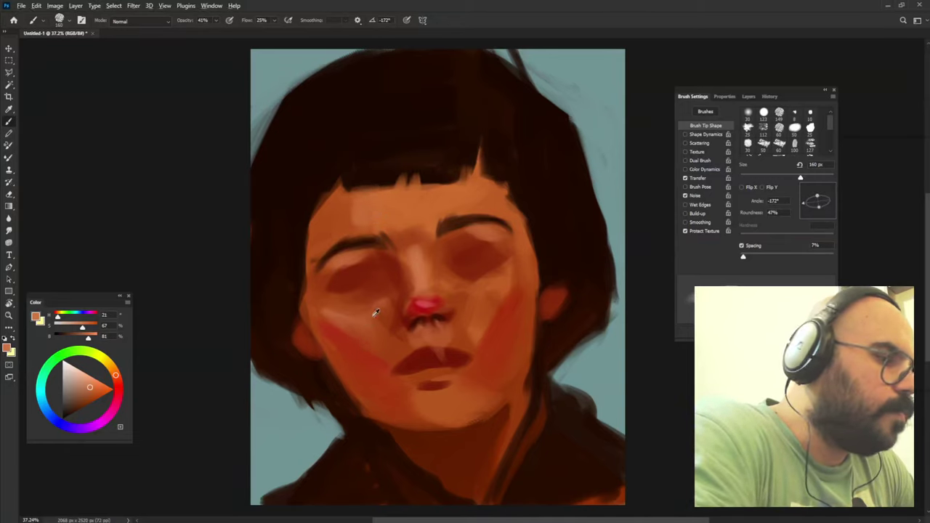
drag(357, 326, 388, 368)
key(bracketleft)
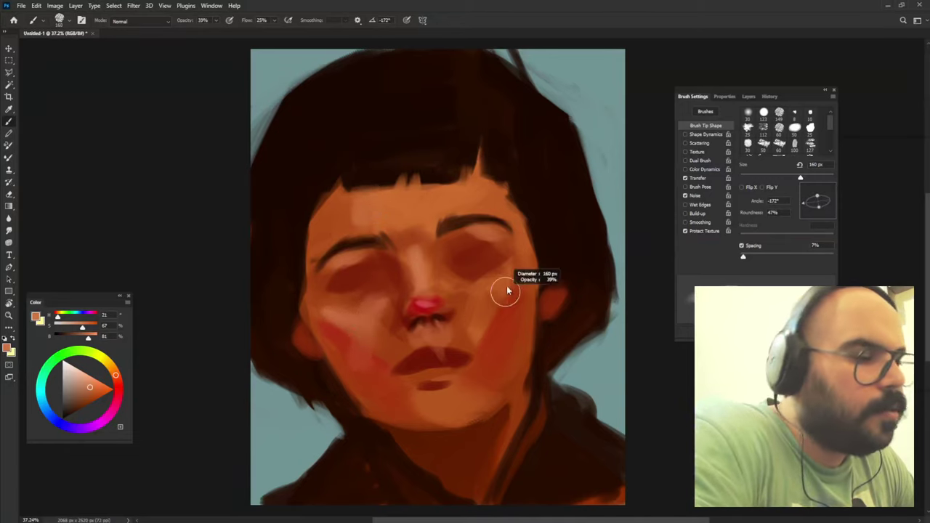
key(shift+Right)
key(shift+Right)
key(shift+Right)
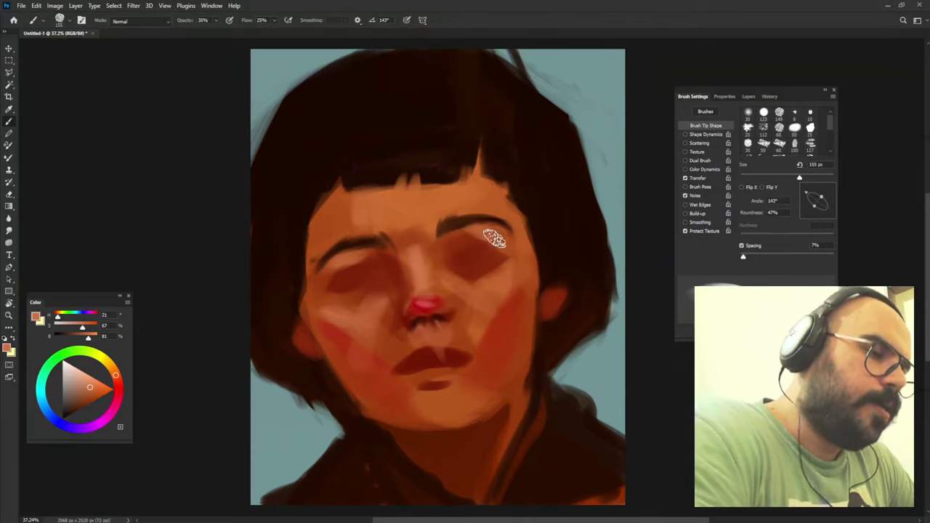
alt+click(557, 208)
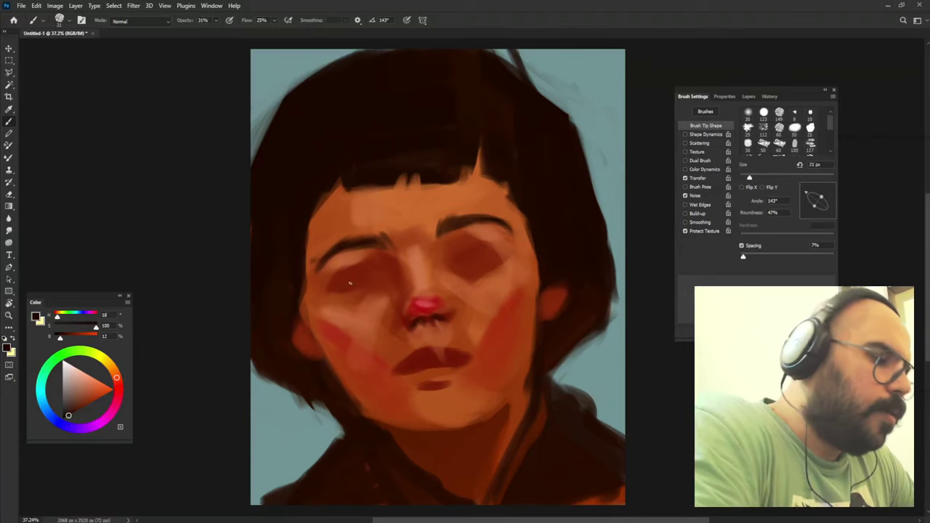
key(shift+Left)
key(shift+Left)
key(shift+Left)
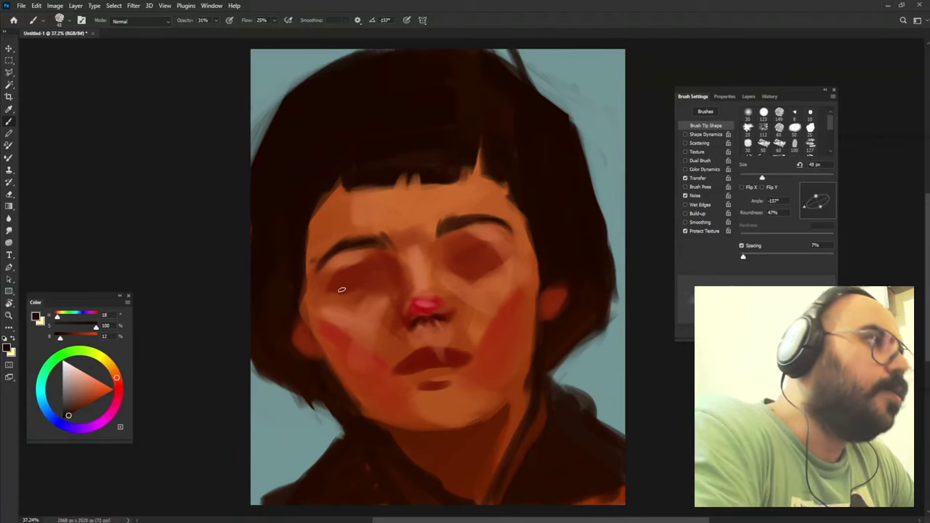
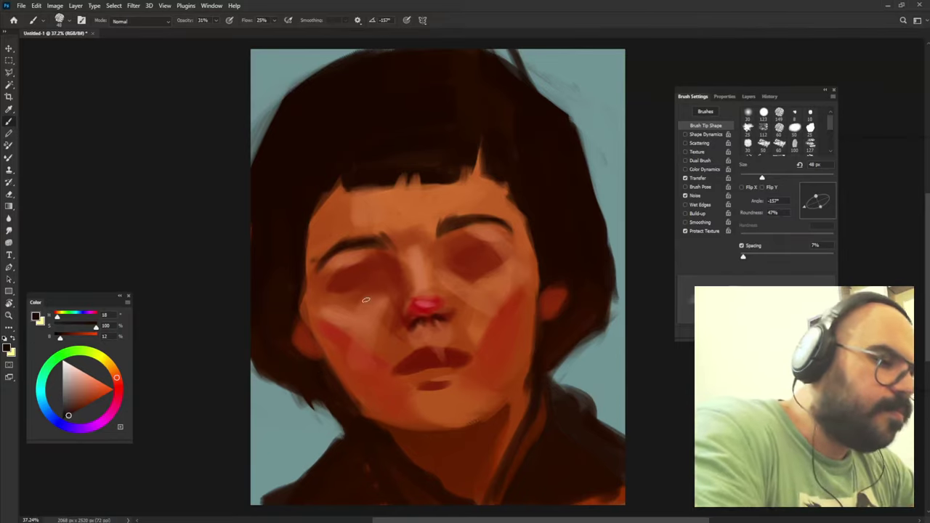
Sample dark red-brown skin tones and shade both sides of the nostril with a smaller brush.
alt+click(352, 277)
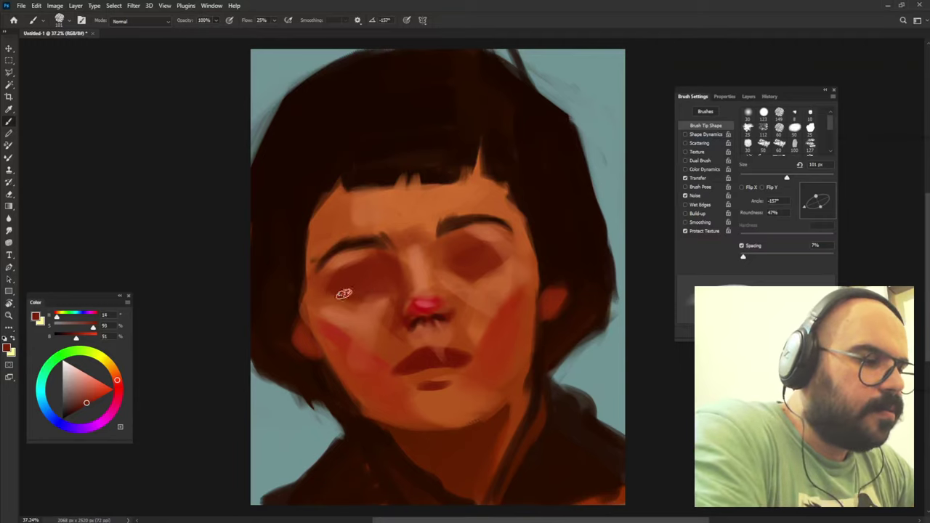
key(bracketleft)
key(bracketleft)
key(bracketleft)
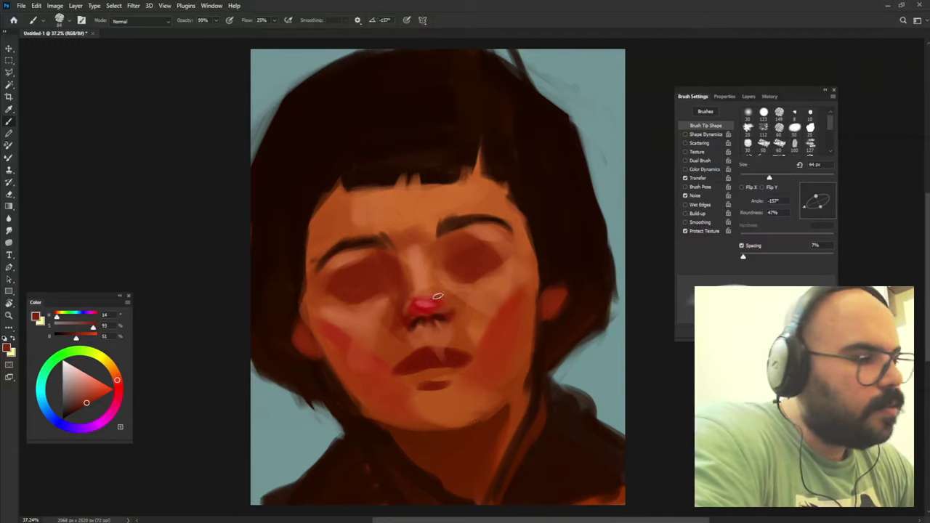
alt+click(436, 319)
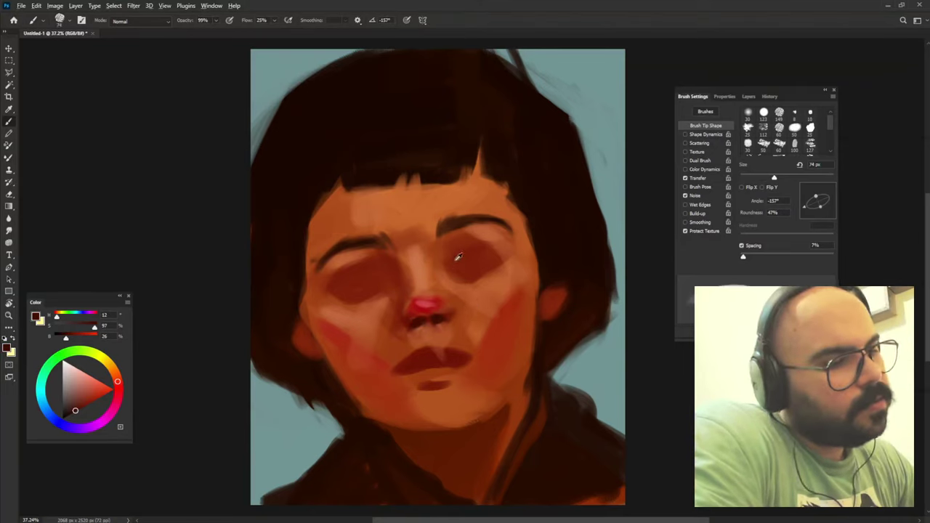
alt+click(495, 285)
alt+click(410, 327)
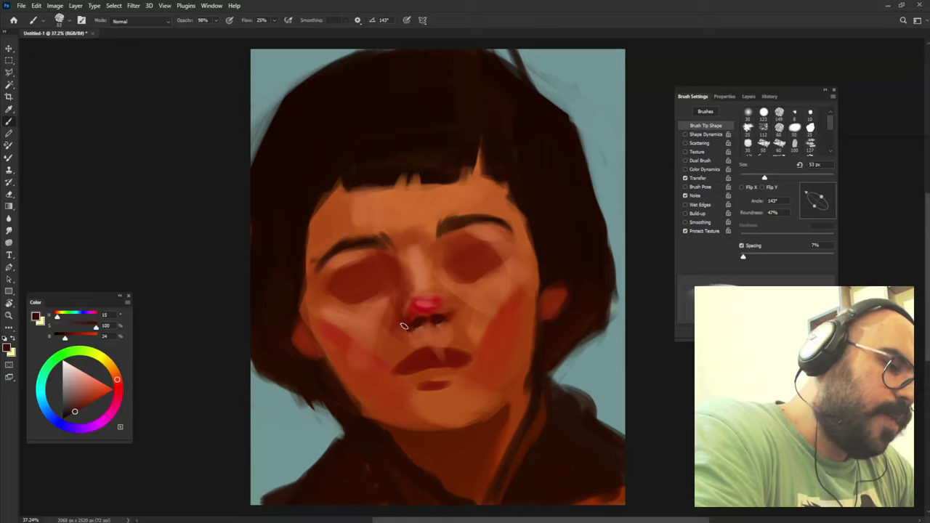
drag(403, 322, 399, 301)
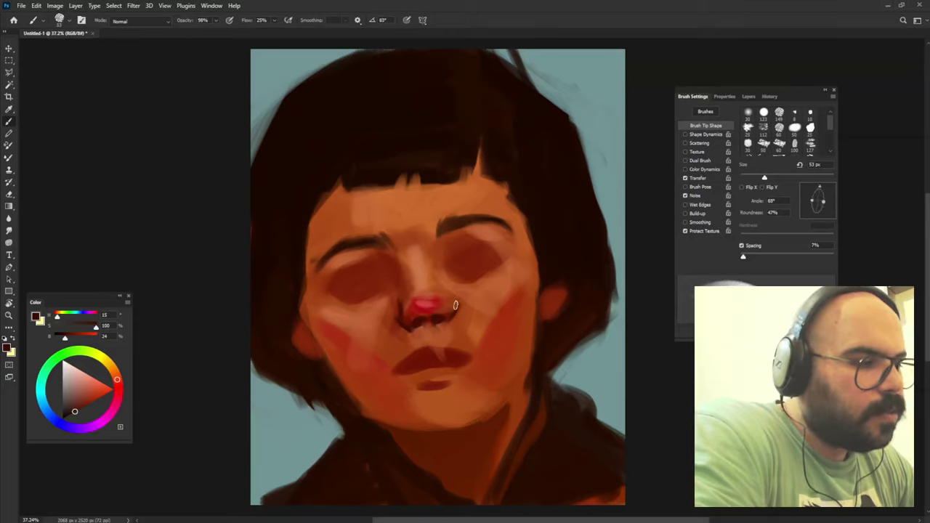
drag(456, 305, 458, 321)
Sample red-brown and orange skin tones, resizing the brush between about 91 and 42 px.
alt+click(402, 296)
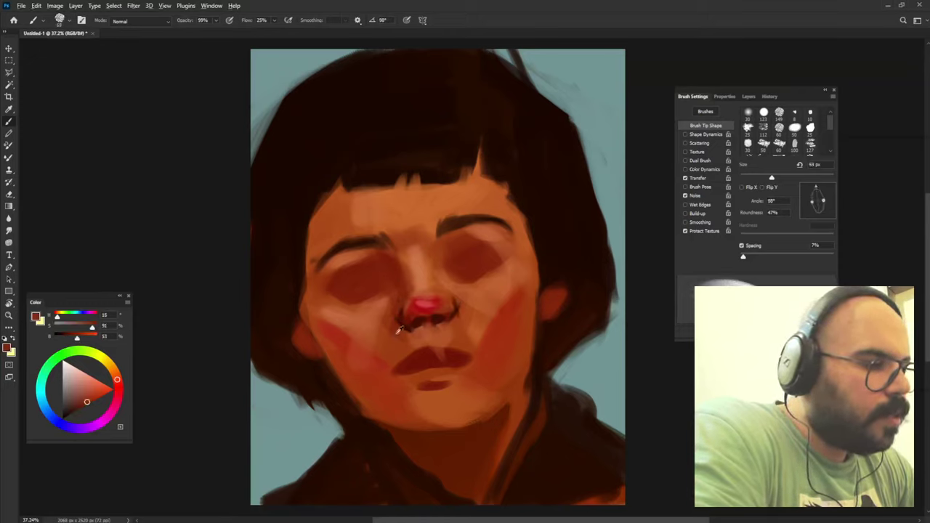
alt+click(459, 317)
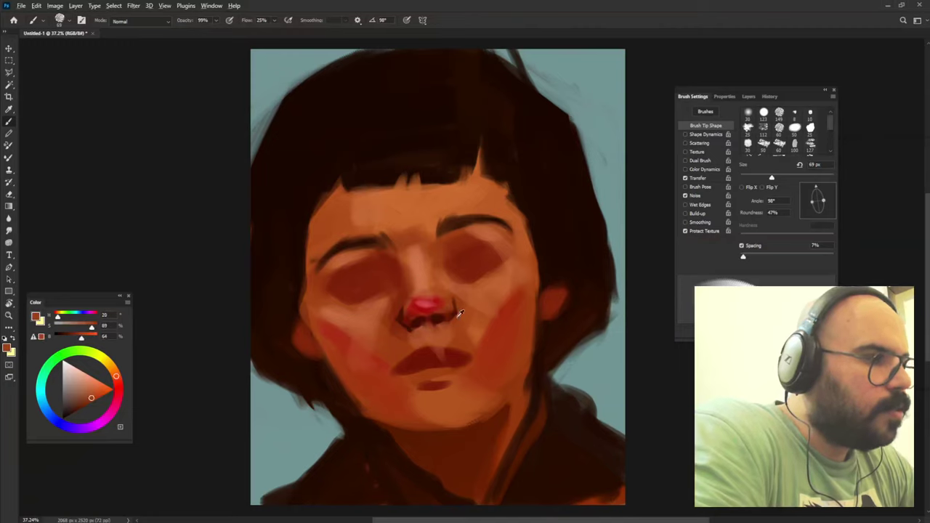
alt+click(423, 333)
alt+click(405, 303)
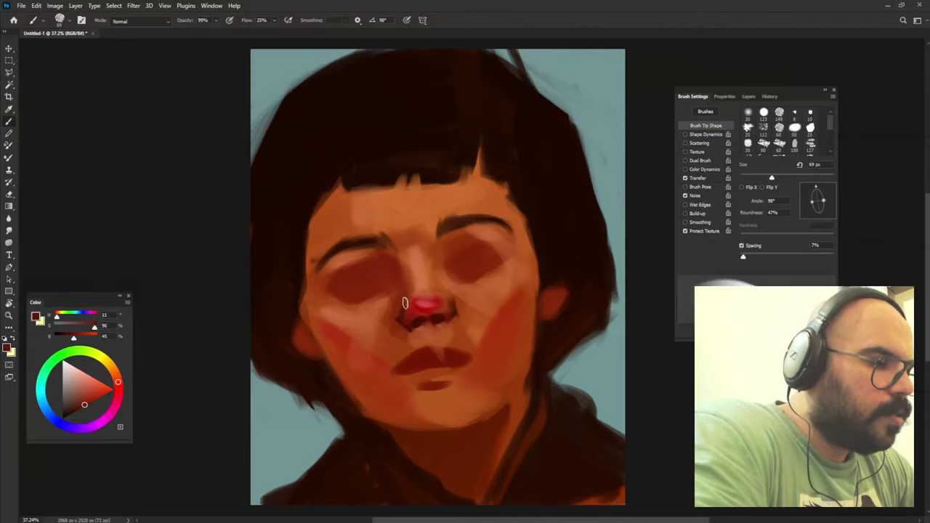
alt+click(443, 286)
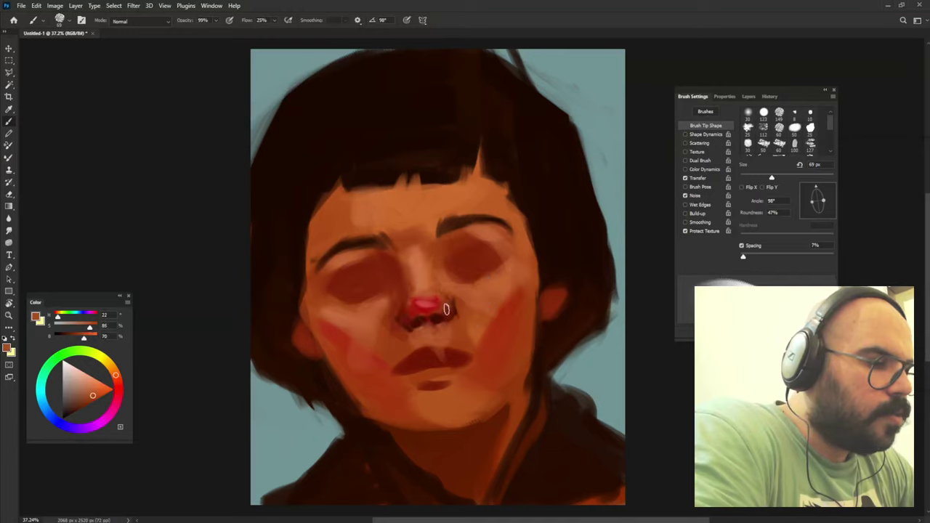
key(bracketright)
key(bracketright)
key(0)
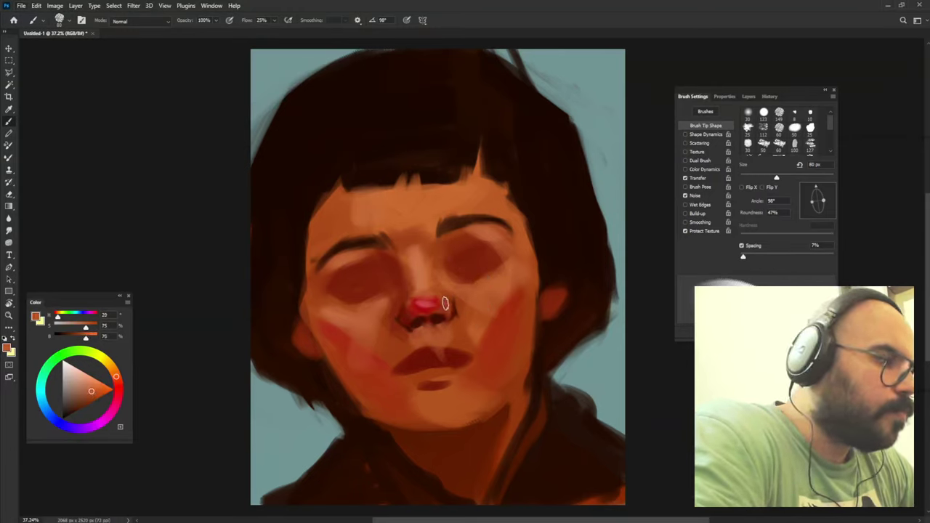
mouse_move(458, 280)
mouse_down()
mouse_move(463, 264)
mouse_move(422, 313)
mouse_up()
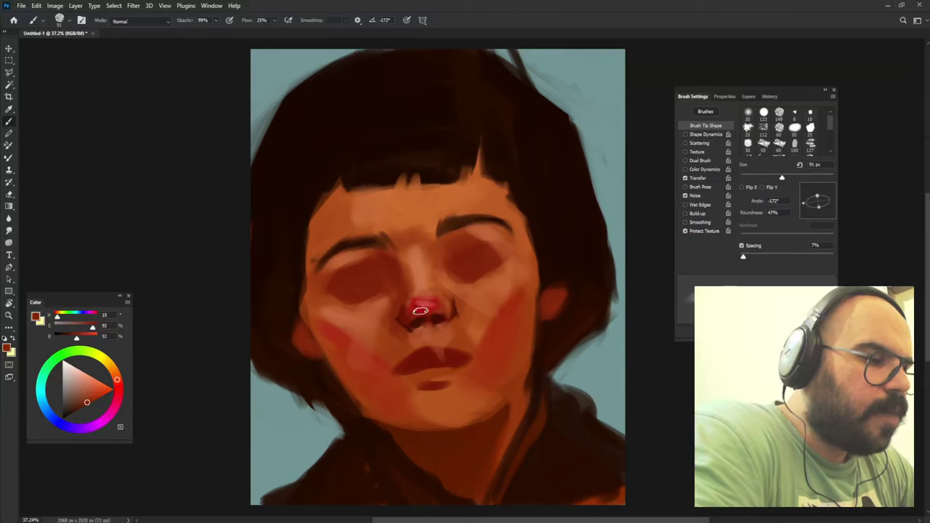
alt+click(420, 314)
key(shift+Left)
key(shift+Left)
key(shift+Left)
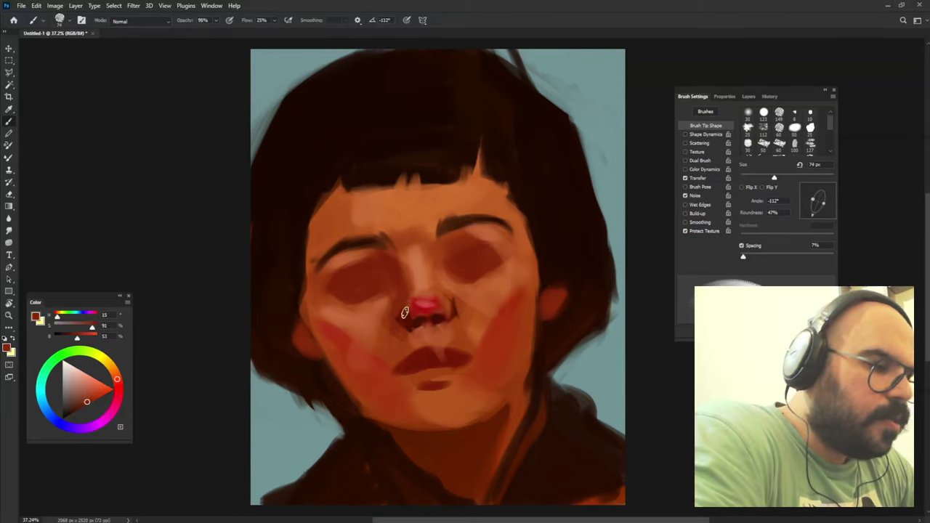
drag(445, 302, 433, 298)
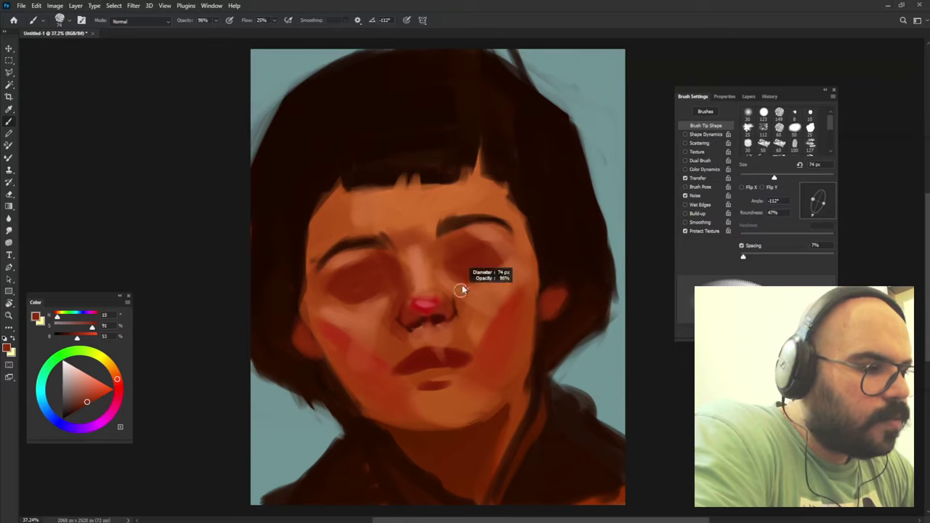
Sample a light pink for the nose tip, resize the brush, and enable Transfer dynamics.
alt+click(423, 279)
key(shift+Right)
key(shift+Right)
key(shift+Right)
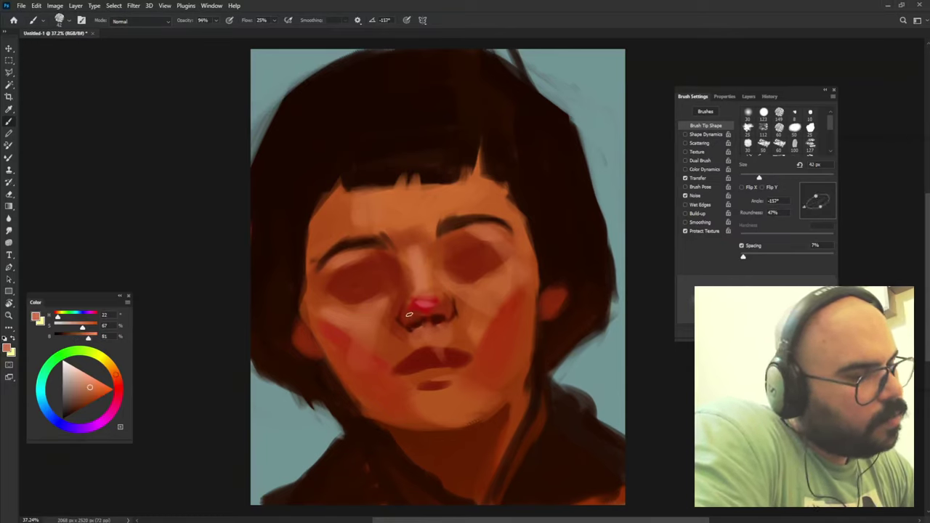
drag(461, 304, 474, 303)
alt+click(445, 303)
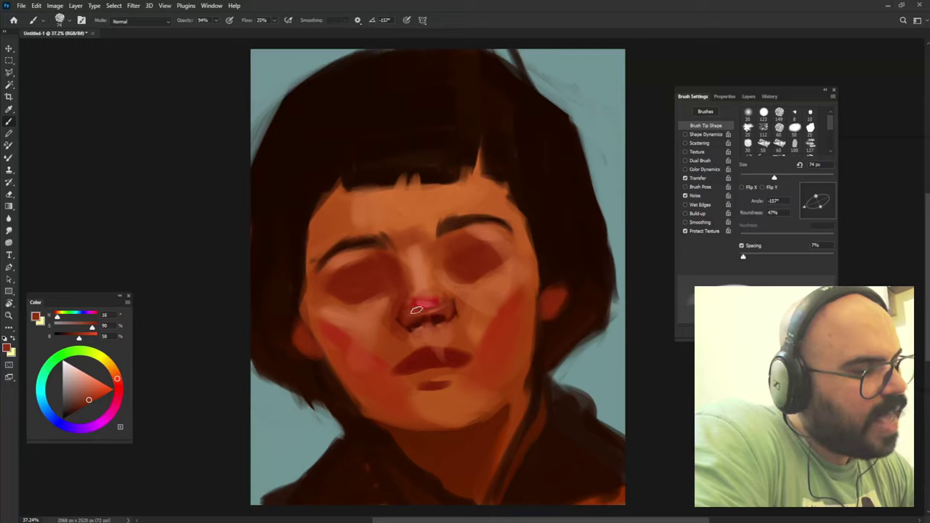
alt+click(416, 305)
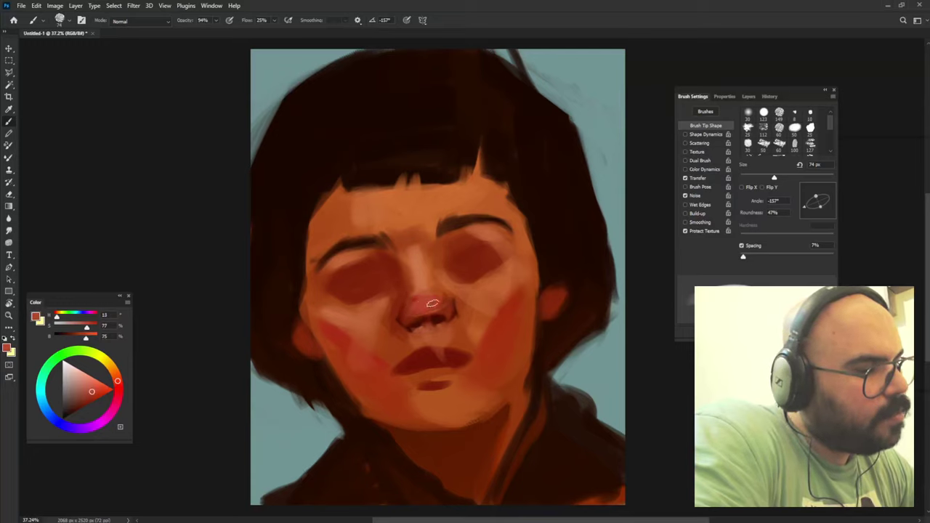
drag(480, 301, 465, 298)
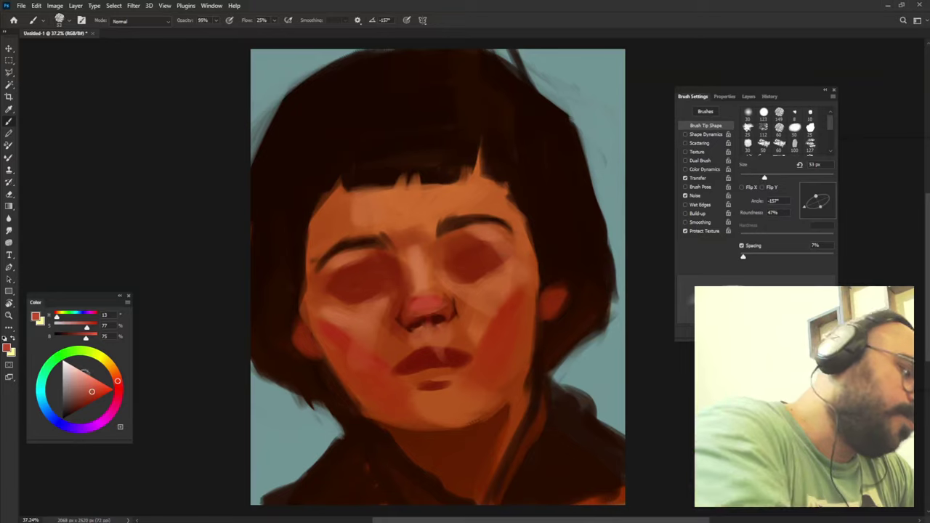
alt+click(417, 277)
drag(440, 302, 429, 308)
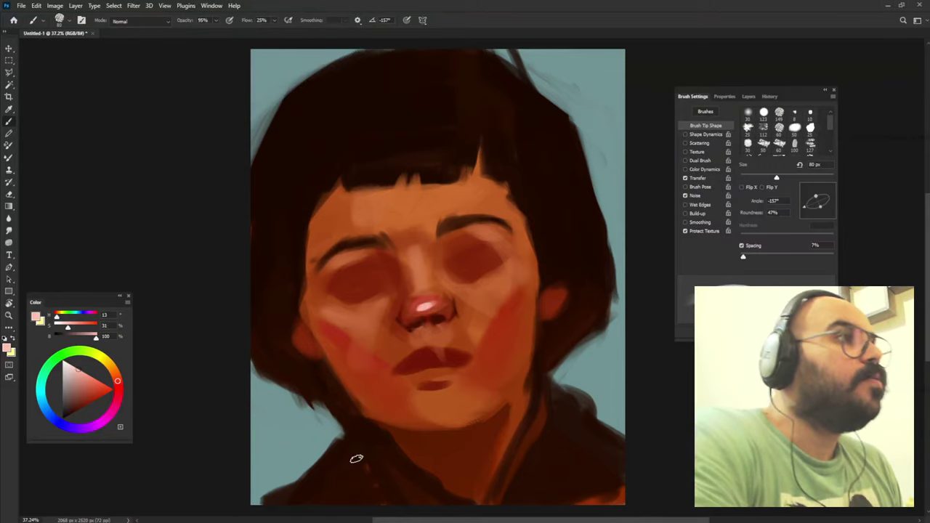
key(bracketright)
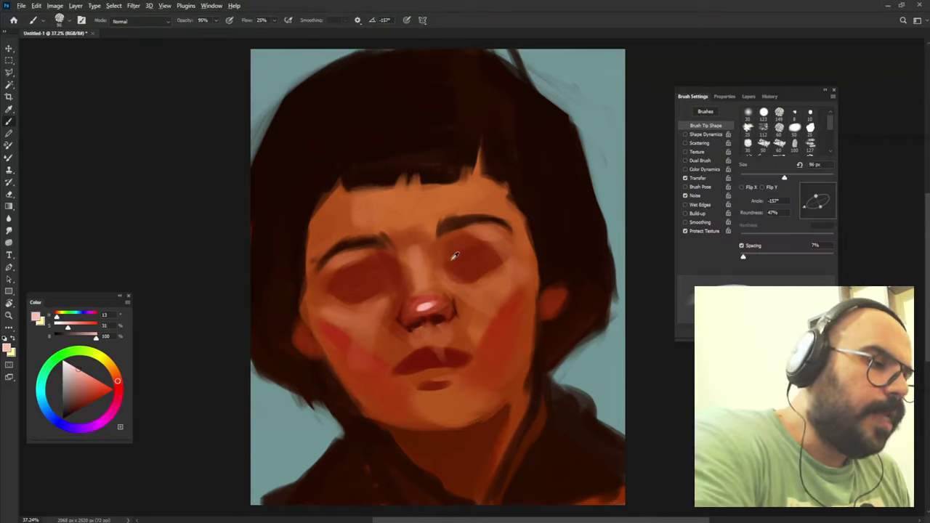
alt+click(454, 256)
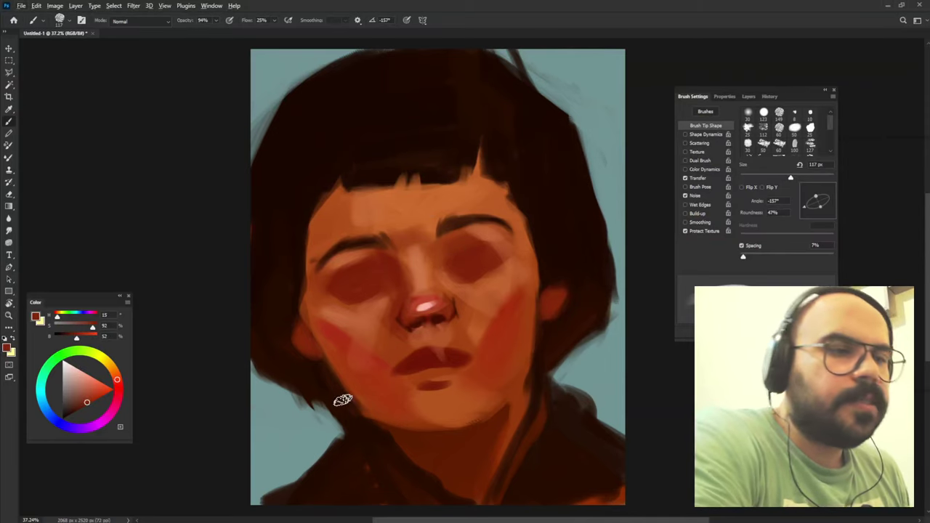
click(711, 179)
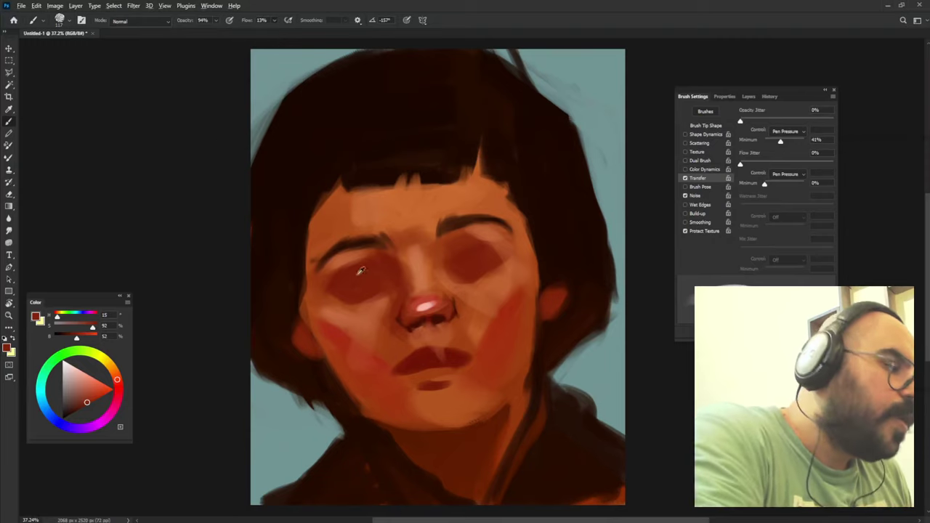
Enlarge the brush to about 123 px and paint a reddish-brown ear shape beside the face.
alt+click(543, 234)
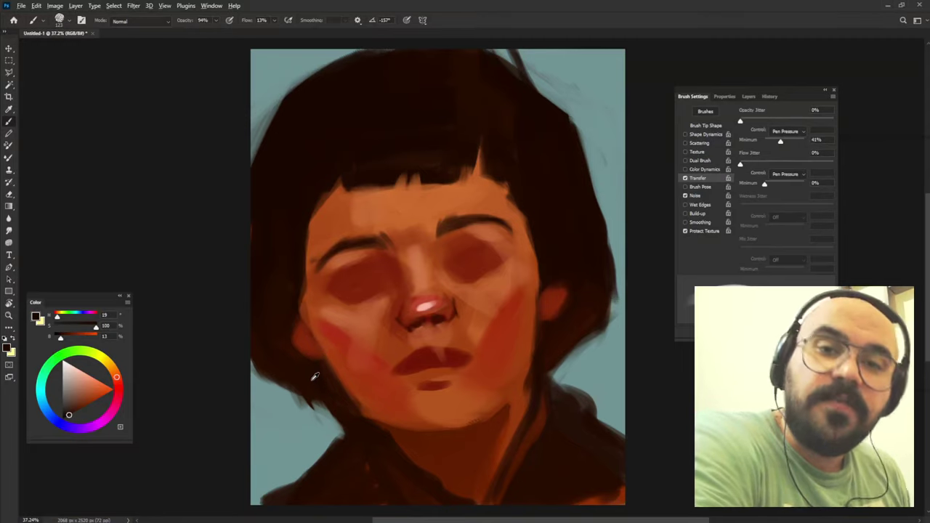
key(shift+Left)
key(shift+Left)
key(shift+Left)
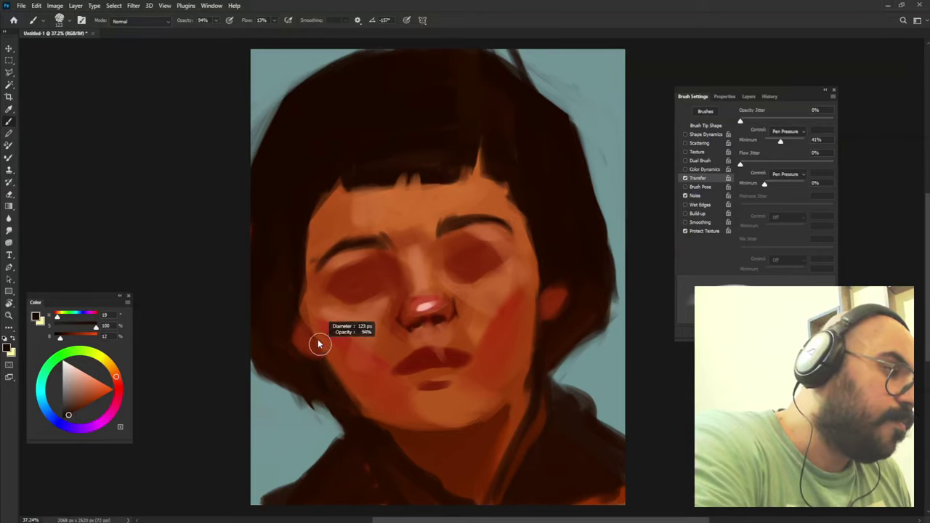
drag(308, 331, 293, 291)
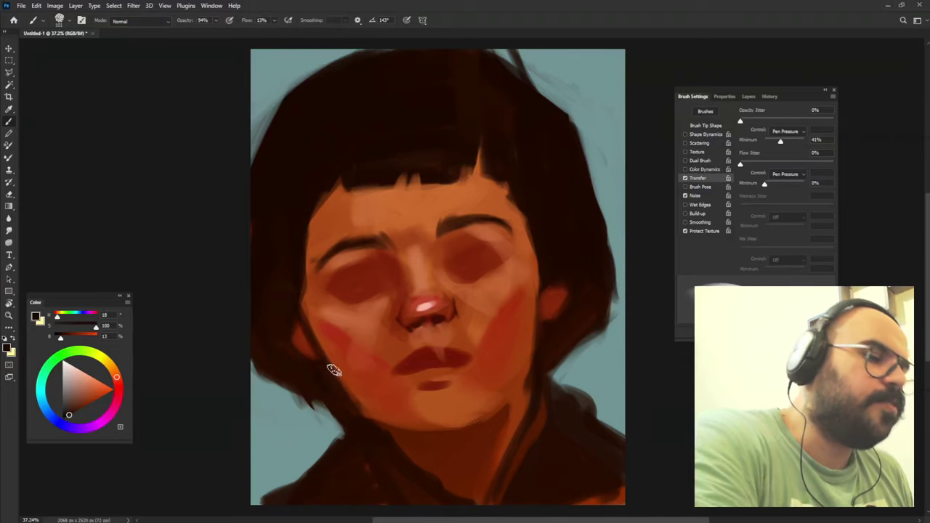
alt+click(547, 305)
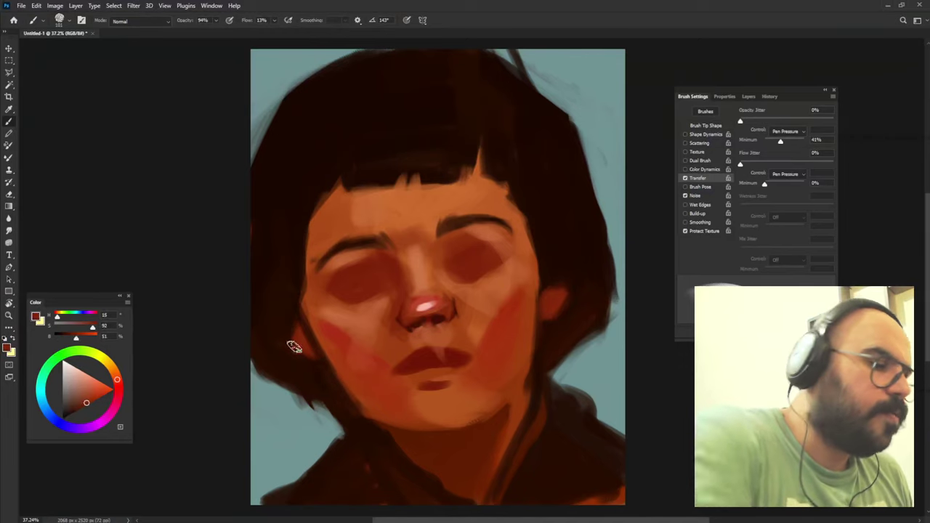
drag(558, 319, 551, 288)
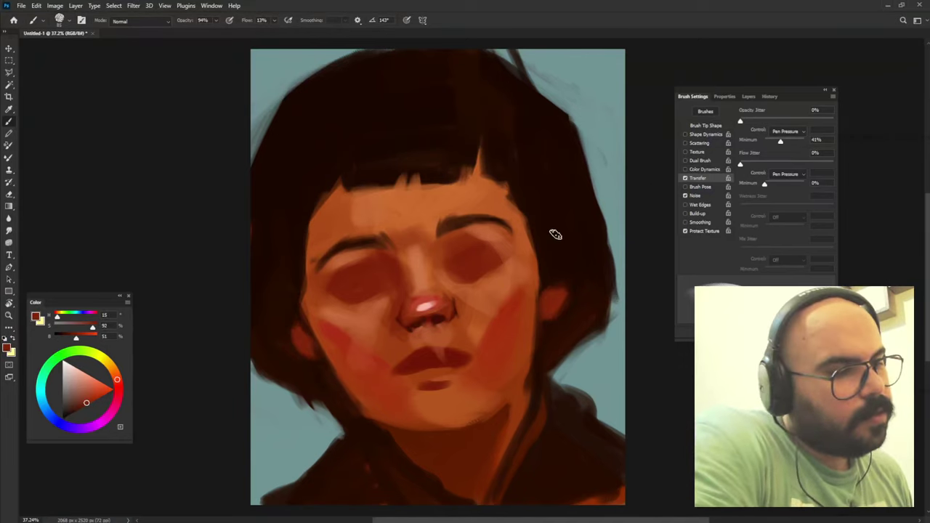
Repaint the nose-tip highlight in a lighter pink, ending with brush opacity at 95%.
alt+click(437, 327)
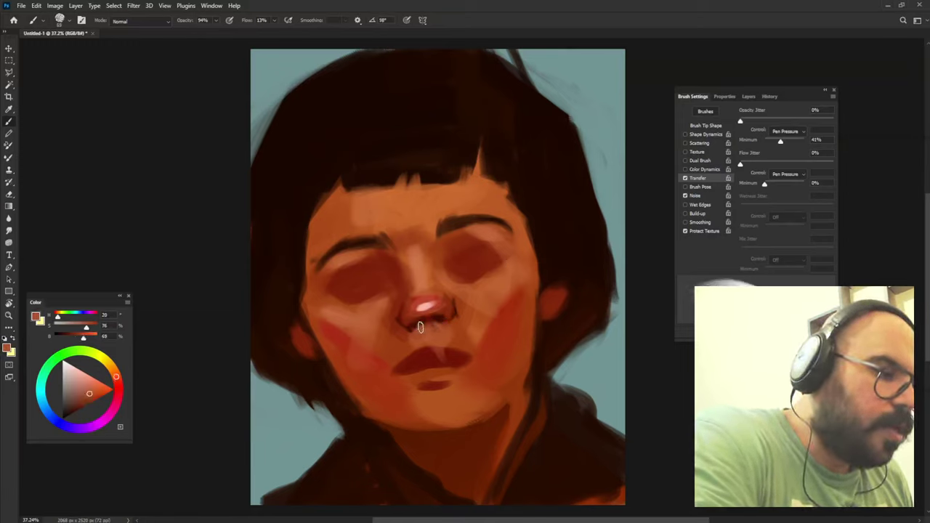
alt+click(436, 317)
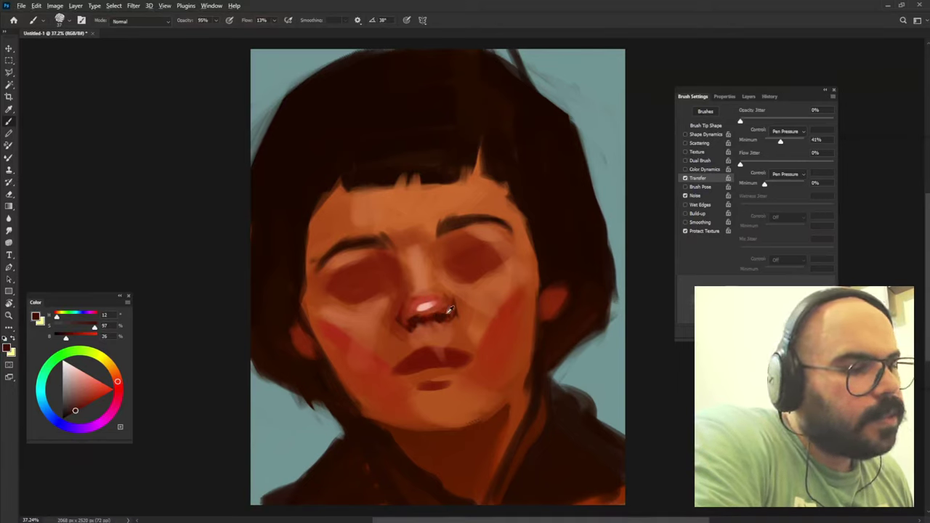
alt+click(433, 314)
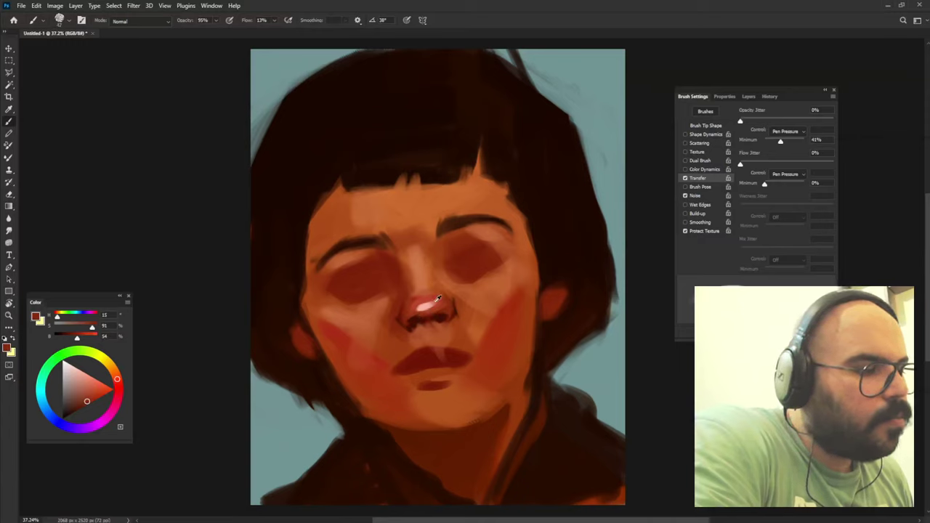
alt+click(435, 304)
key(9)
key(4)
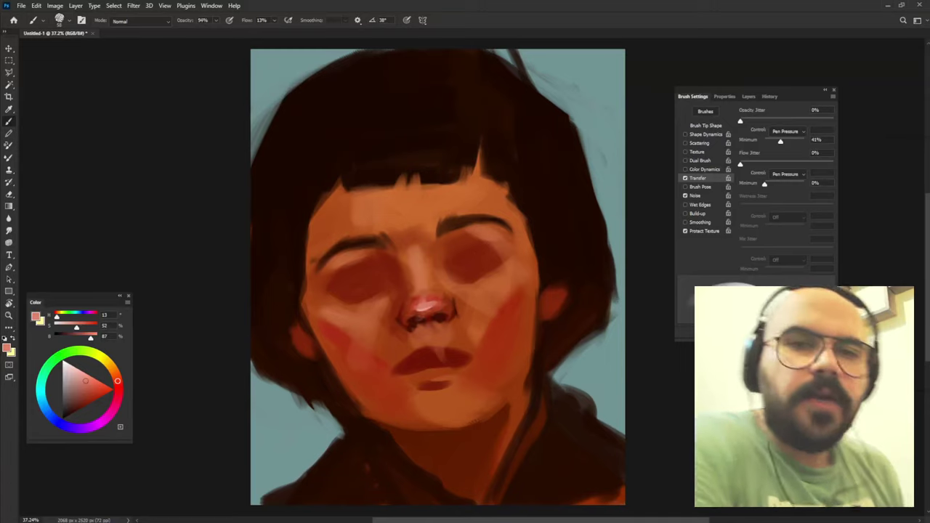
alt+click(424, 306)
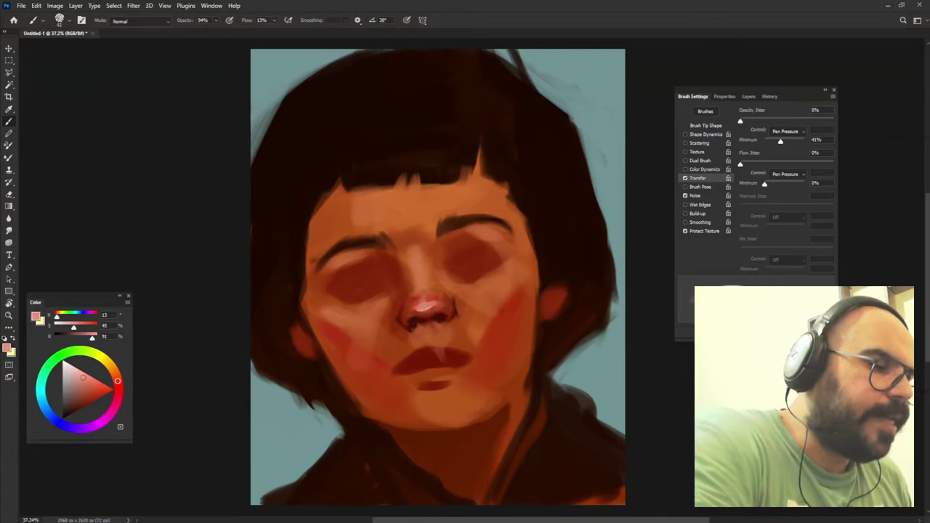
drag(428, 304, 431, 295)
key(9)
key(5)
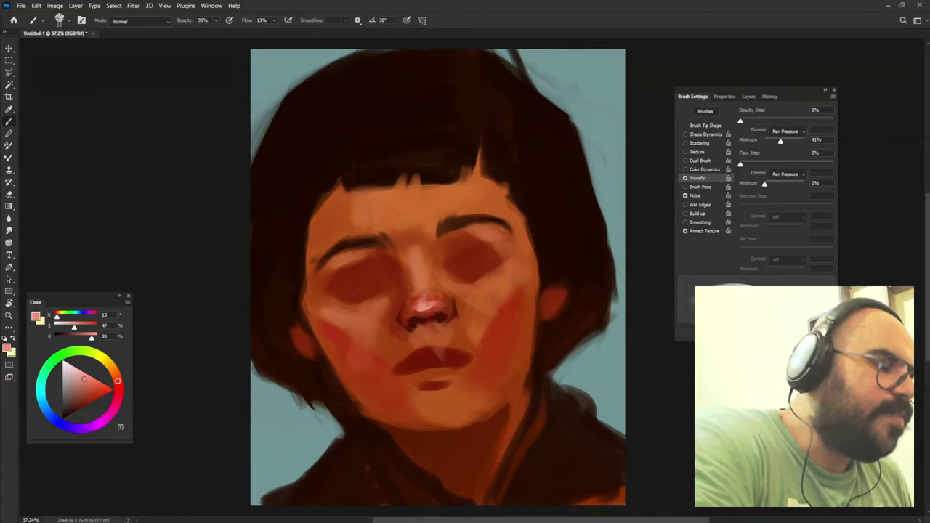
Sample orange and red-brown skin tones from the forehead, between the eyes and the nose.
alt+click(403, 256)
alt+click(401, 256)
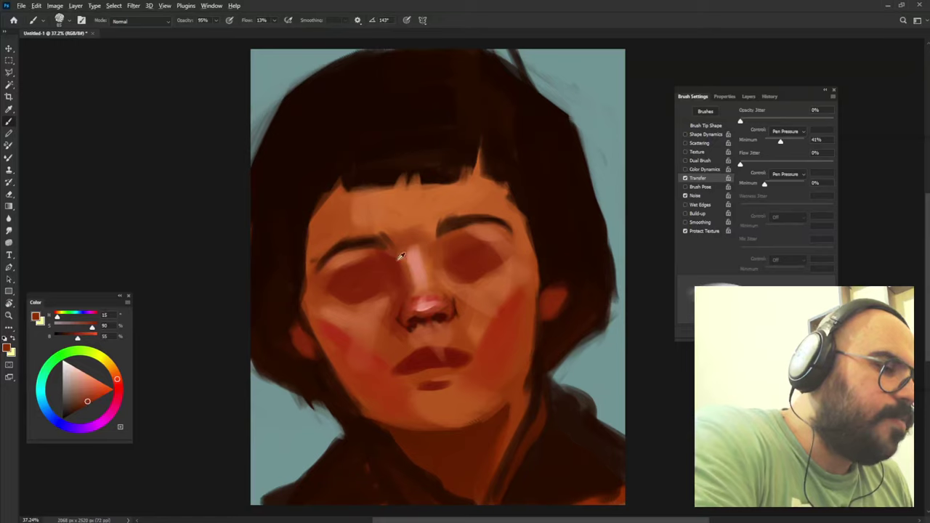
alt+click(430, 261)
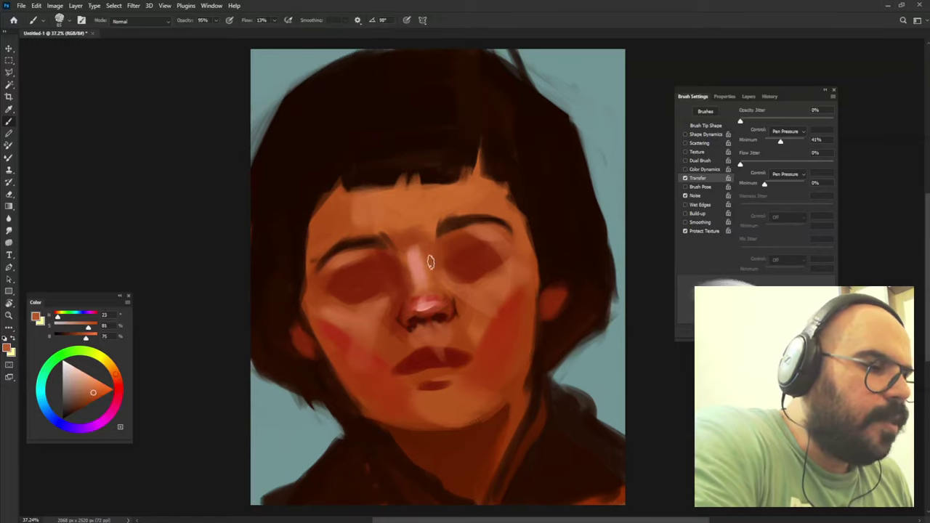
alt+click(433, 219)
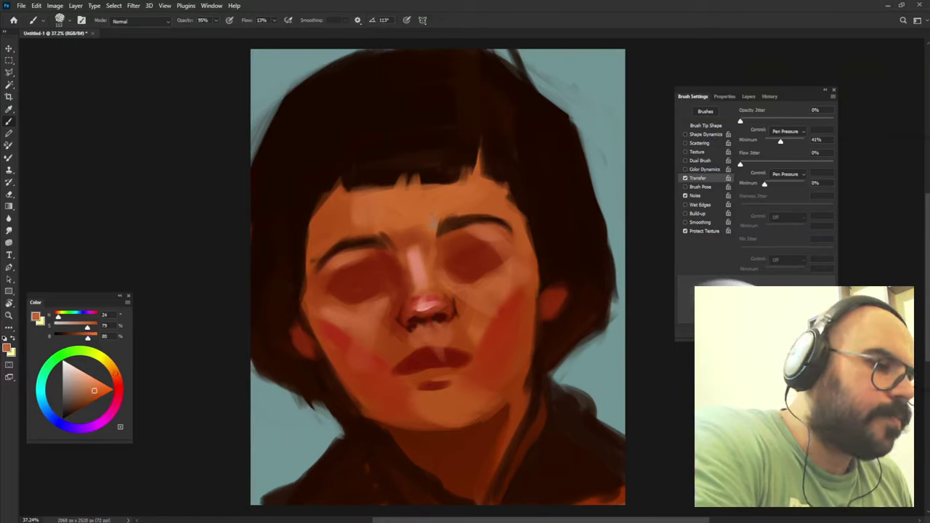
alt+click(332, 264)
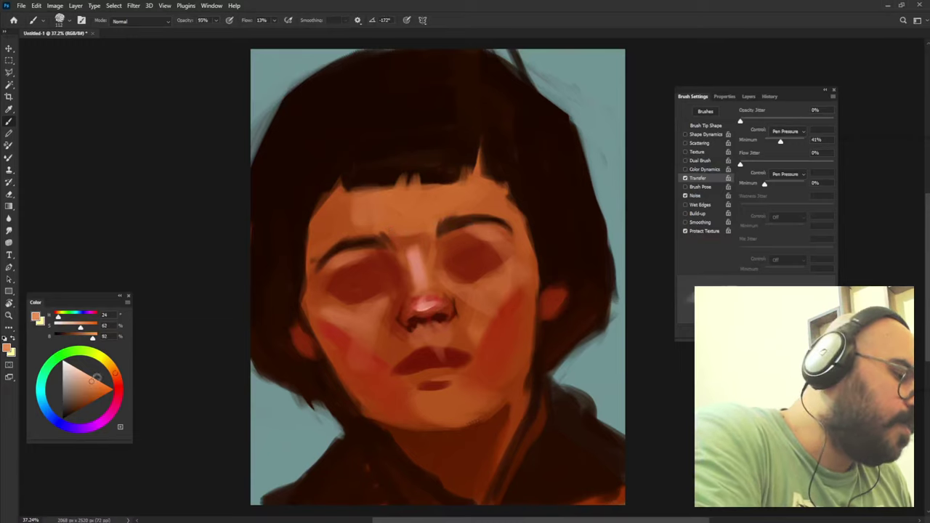
alt+click(456, 208)
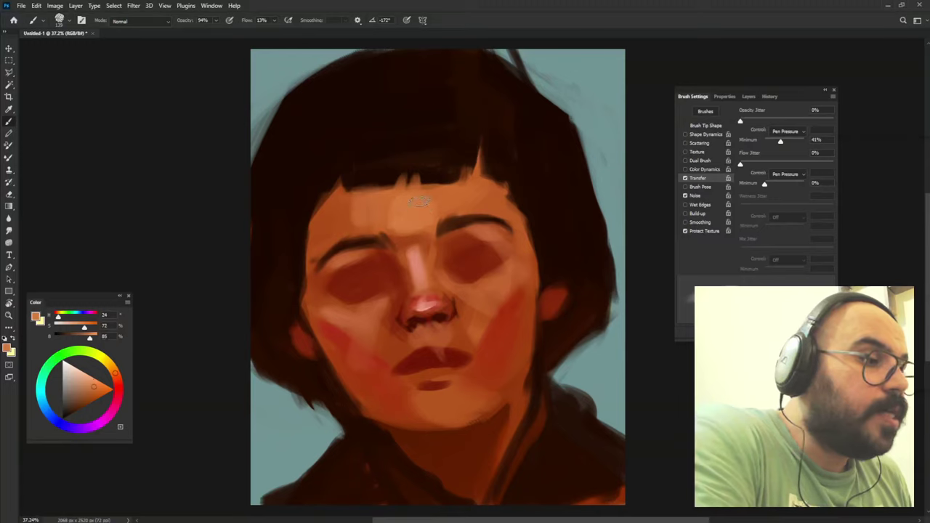
alt+click(428, 231)
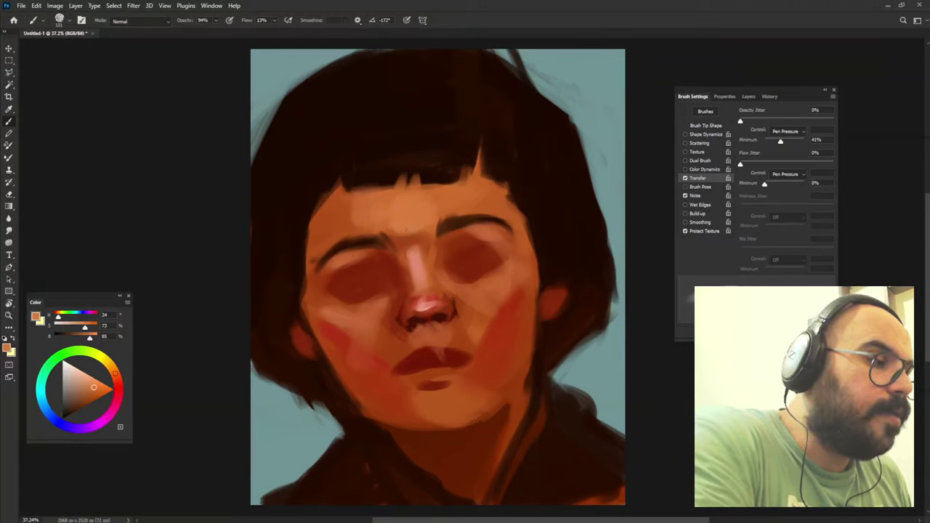
alt+click(399, 240)
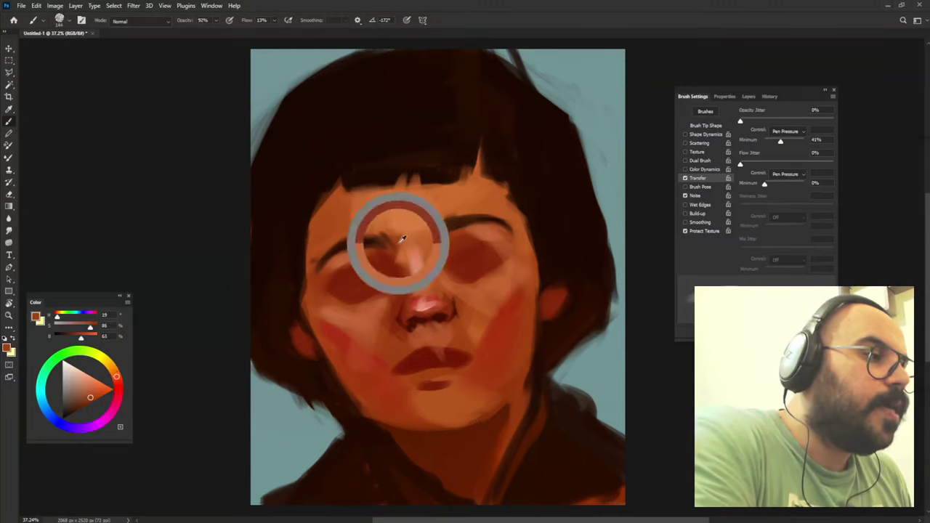
alt+click(417, 244)
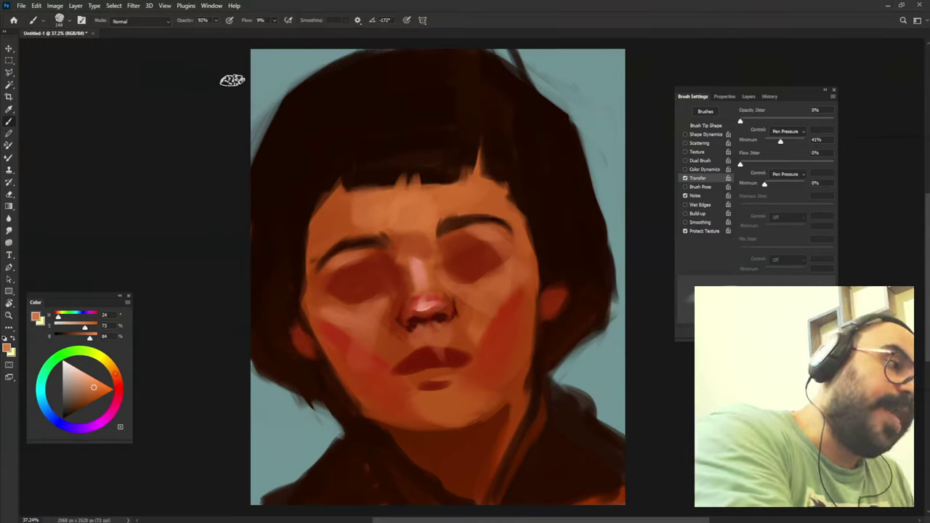
alt+click(394, 279)
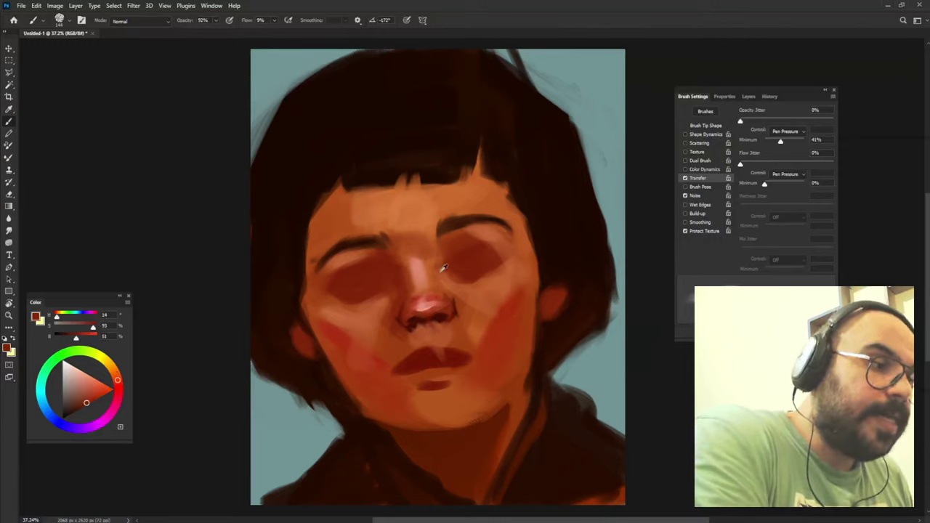
alt+click(455, 251)
Set the brush to about 117 px at 89% opacity and sample skin beside the nose and lips.
key(8)
key(9)
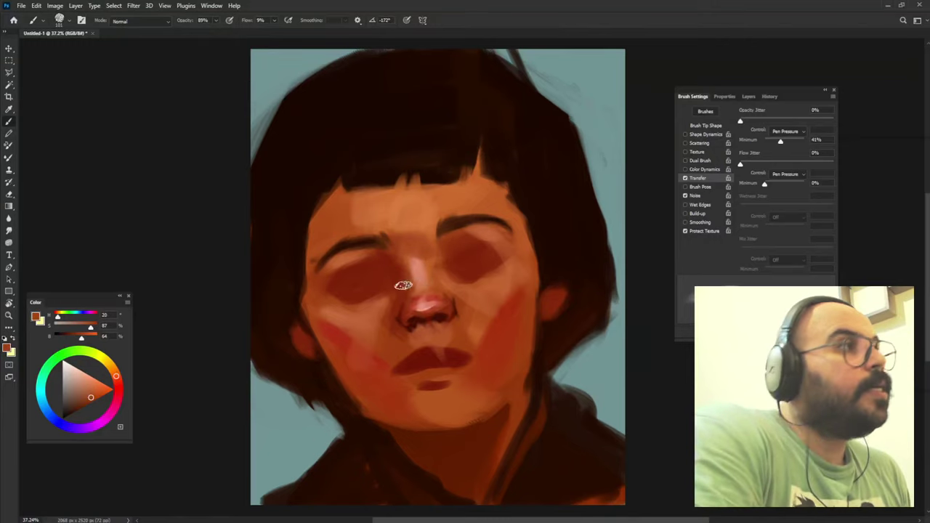
alt+right_click(404, 308)
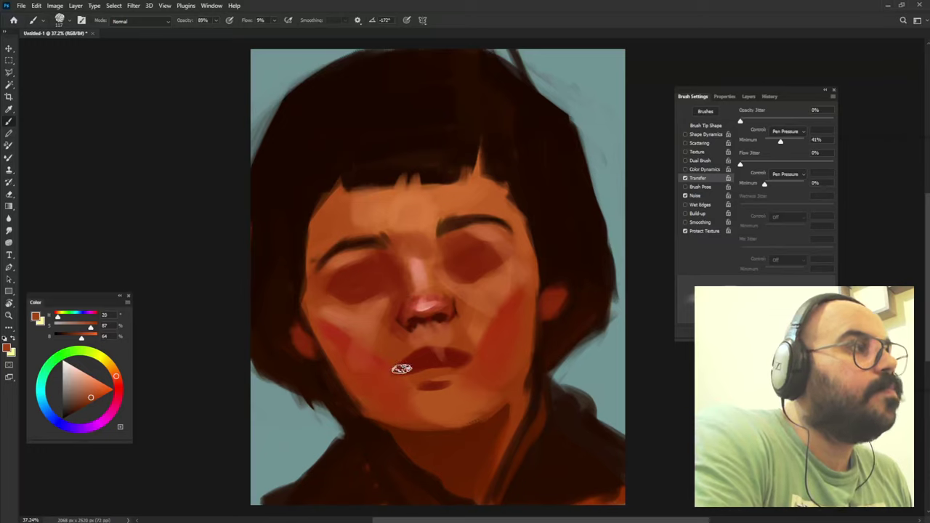
key(9)
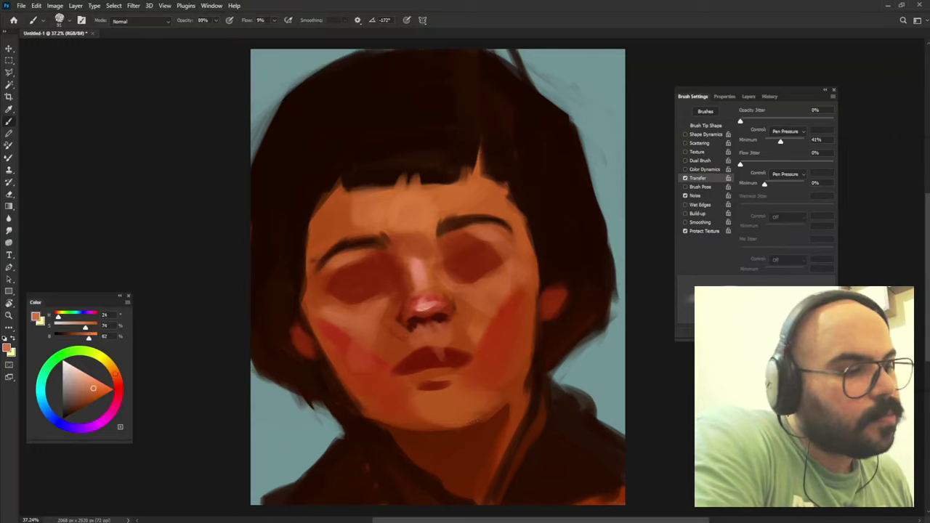
alt+click(392, 331)
key(8)
key(9)
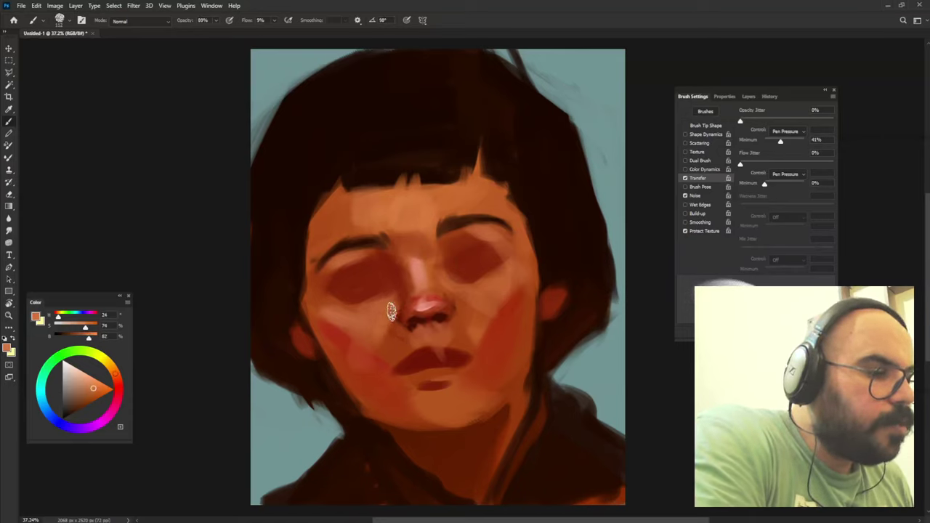
alt+right_click(407, 313)
alt+click(387, 323)
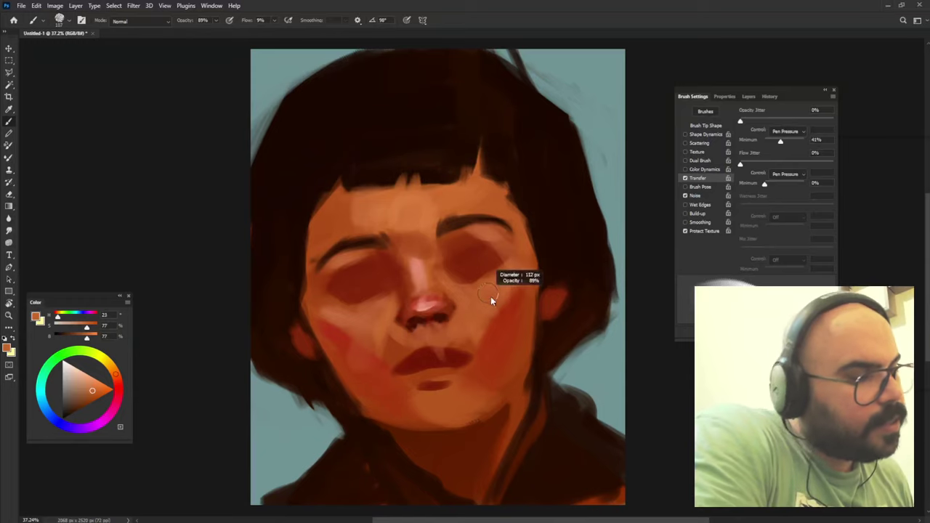
alt+click(388, 334)
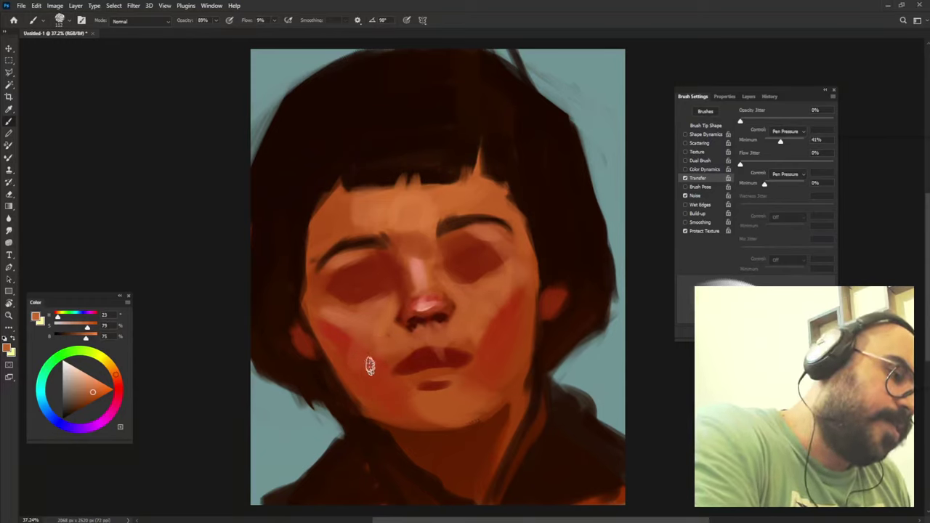
alt+click(411, 322)
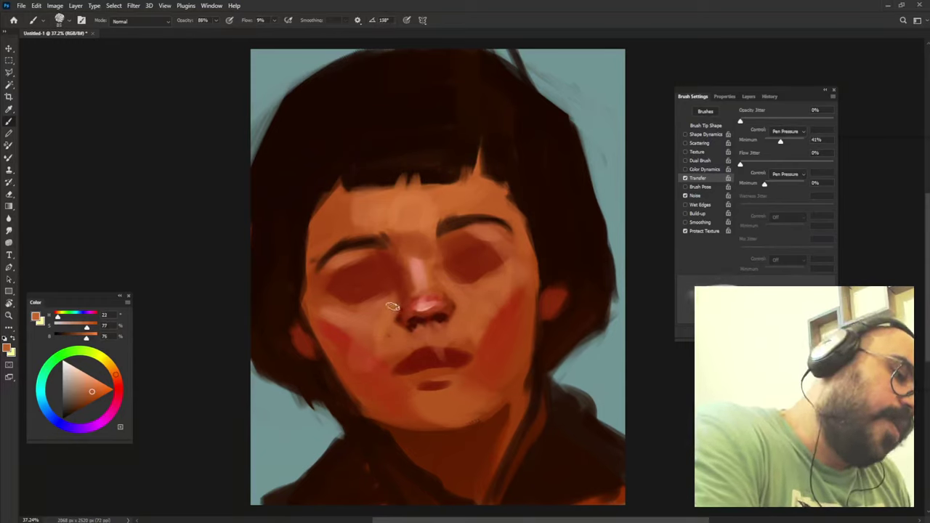
alt+click(392, 308)
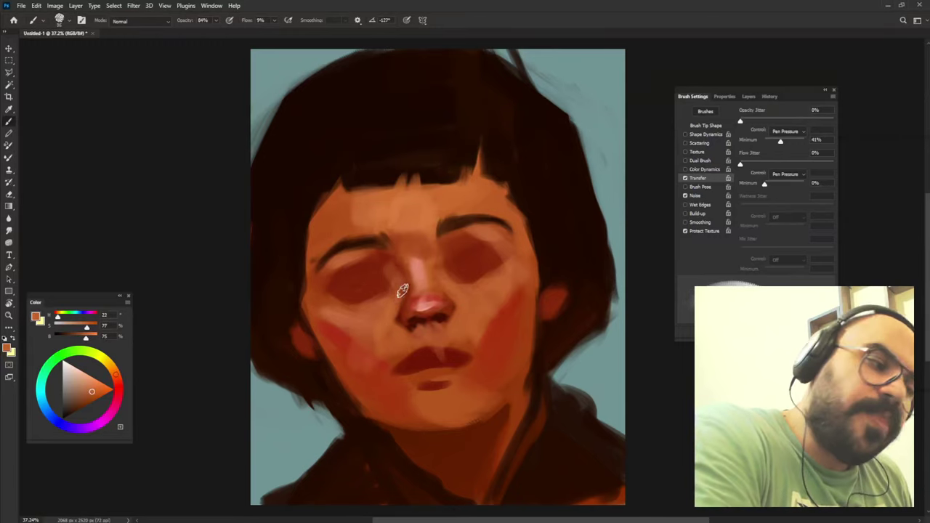
Tone the nose-tip highlight with darker orange, then widen and brighten it in light pink.
alt+click(466, 269)
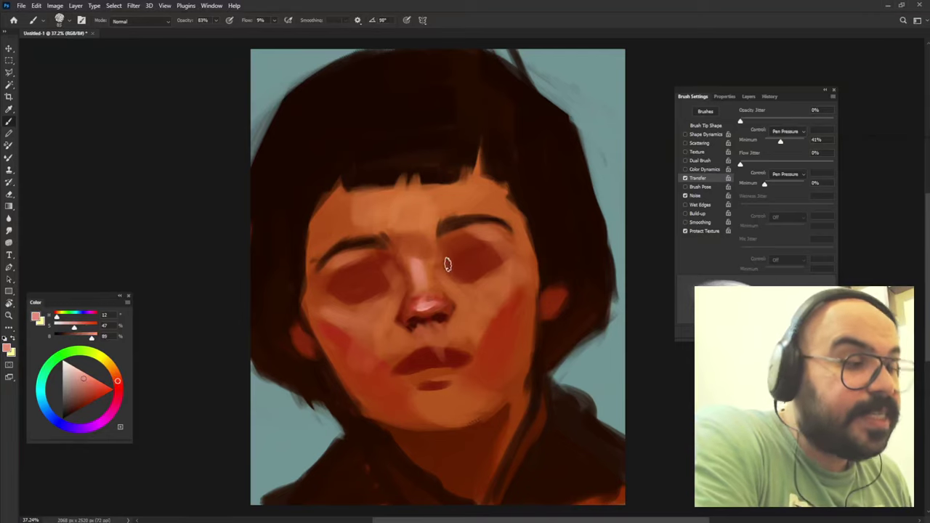
alt+click(439, 268)
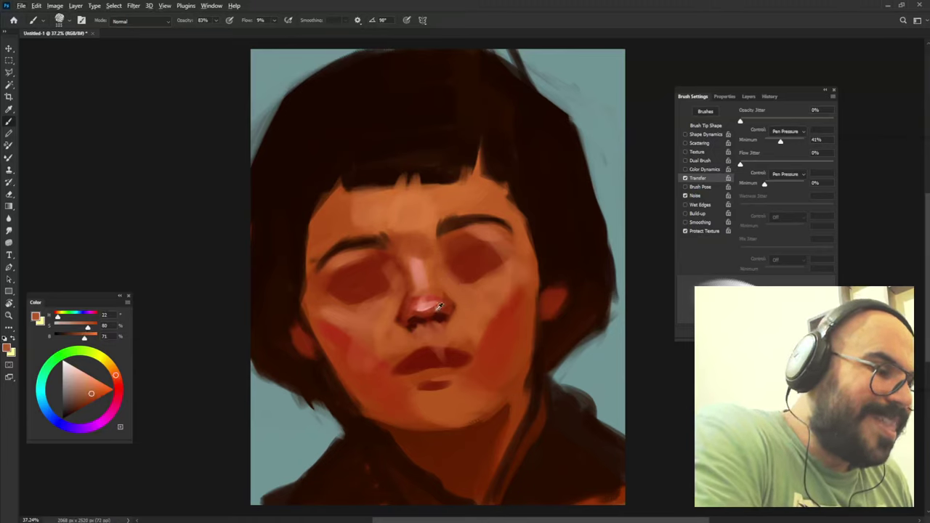
alt+click(420, 318)
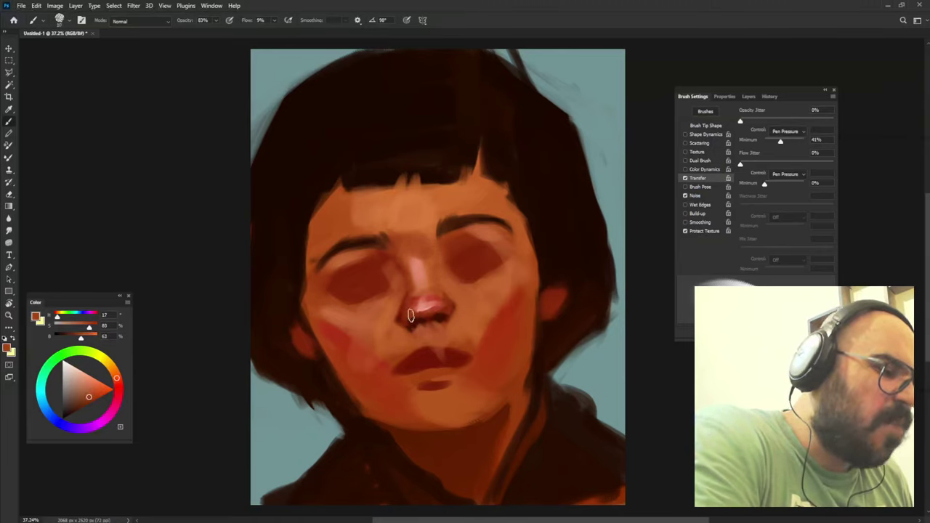
drag(434, 304, 418, 312)
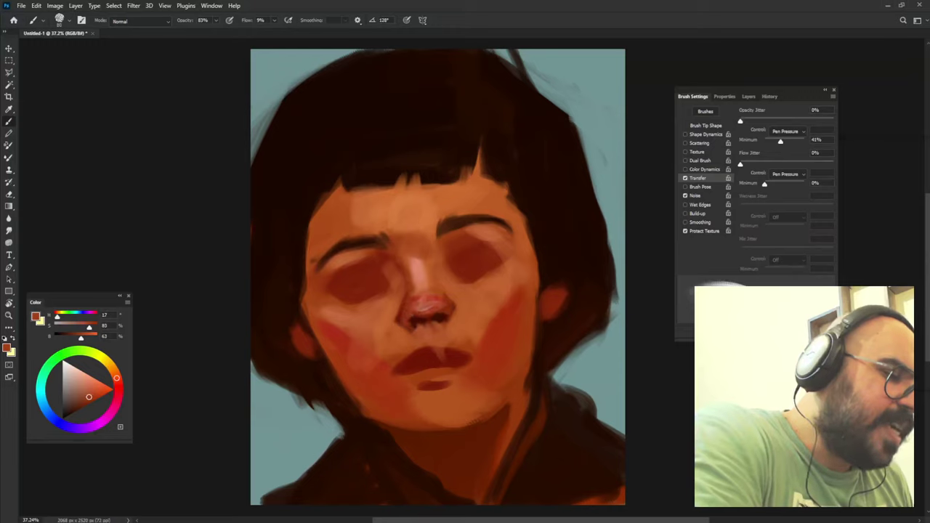
alt+click(422, 275)
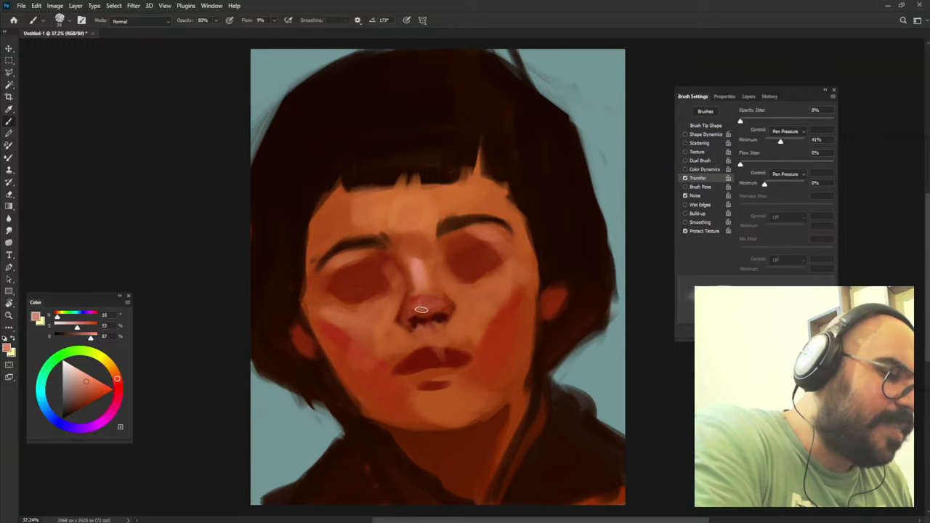
drag(421, 309, 436, 308)
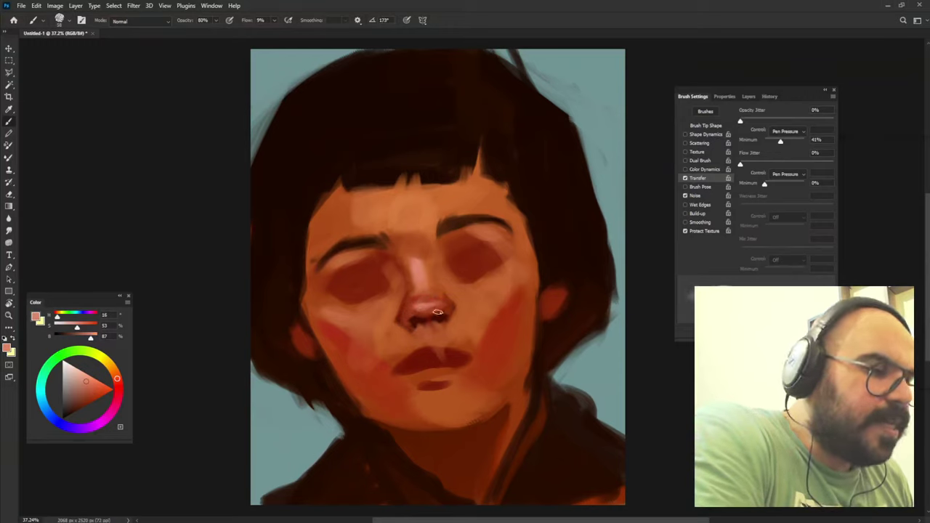
alt+click(429, 304)
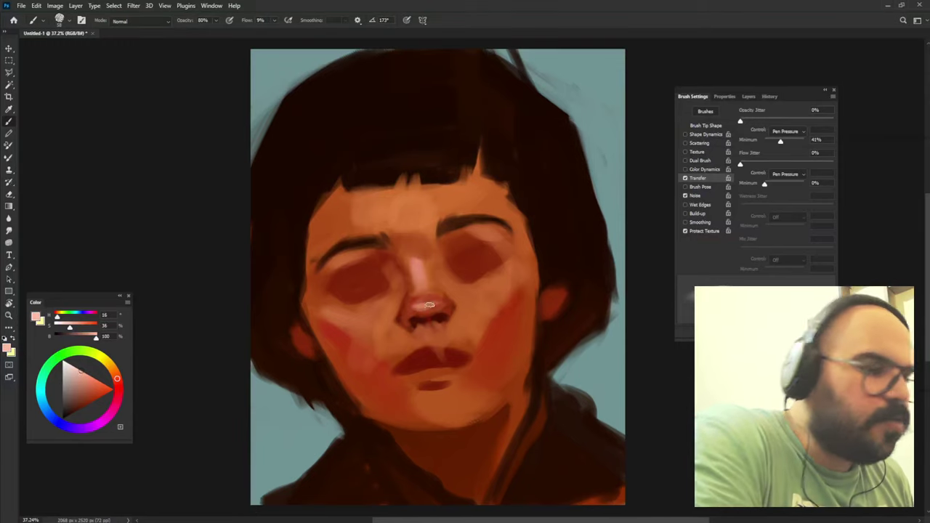
drag(418, 306, 433, 305)
alt+click(428, 311)
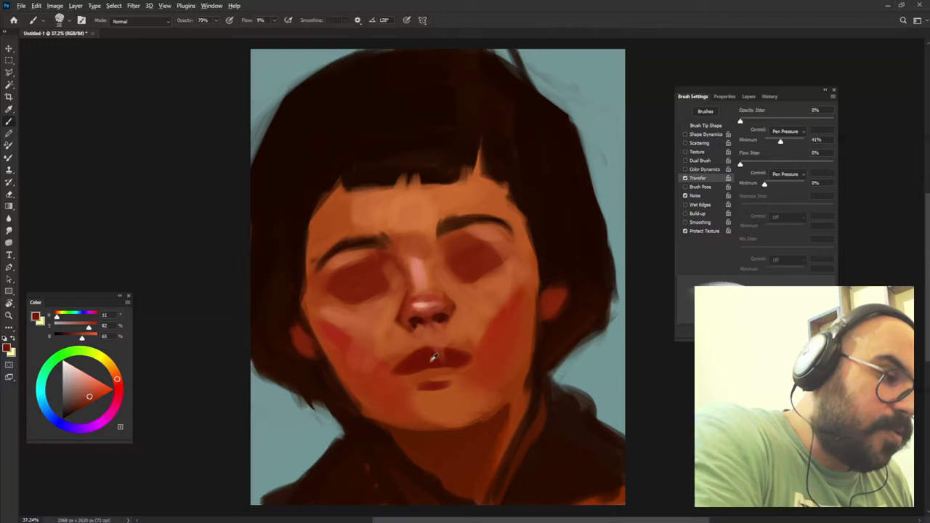
Brush a lighter, broader pink highlight across the nose tip.
alt+click(431, 325)
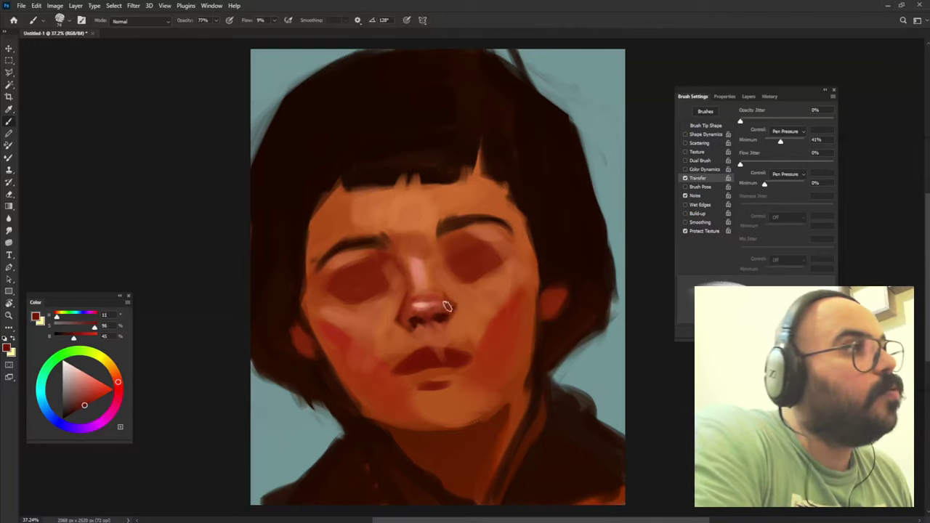
alt+click(447, 308)
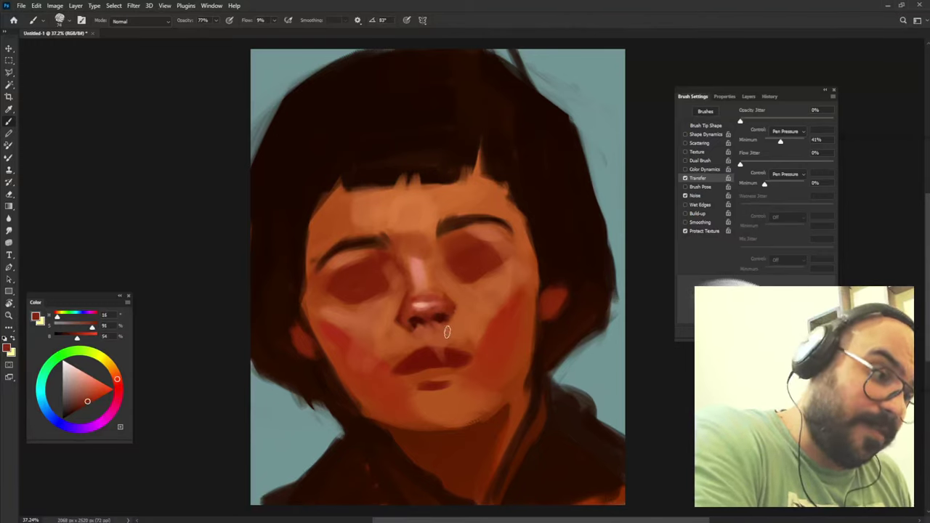
alt+click(466, 285)
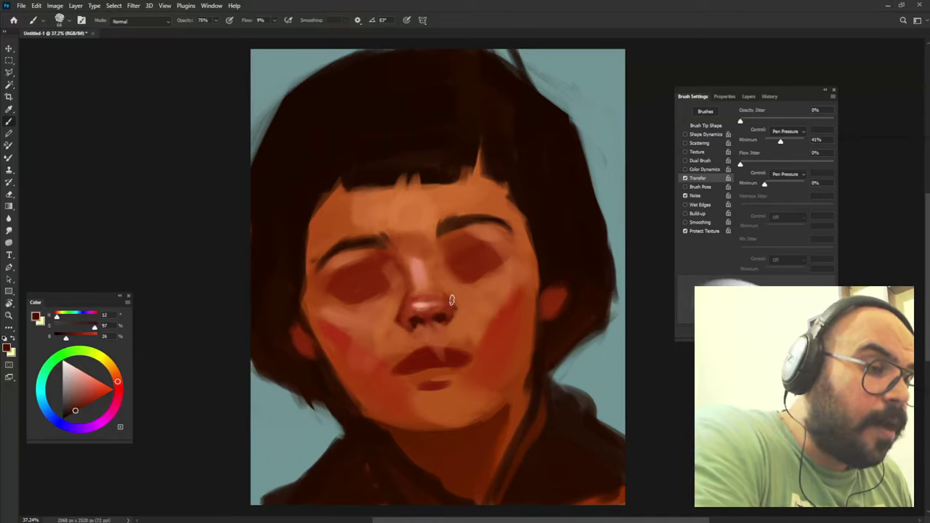
alt+click(444, 304)
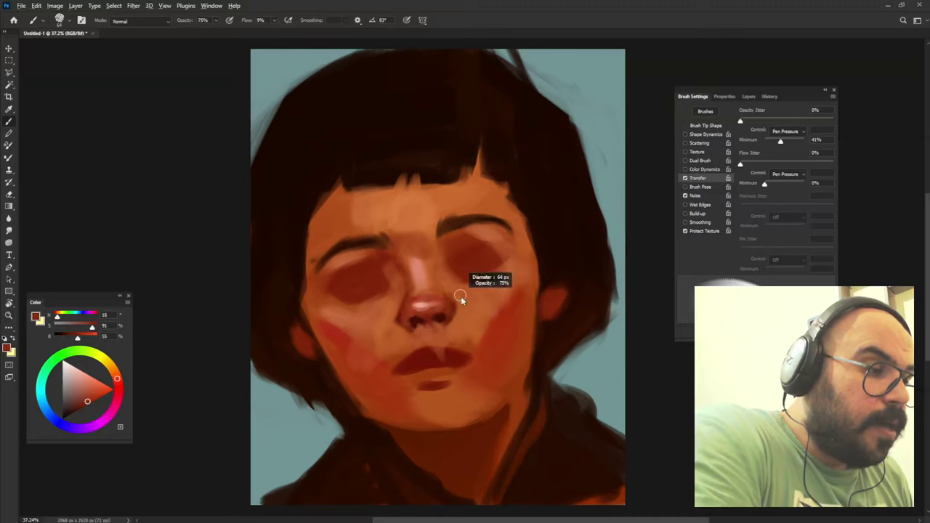
alt+click(373, 312)
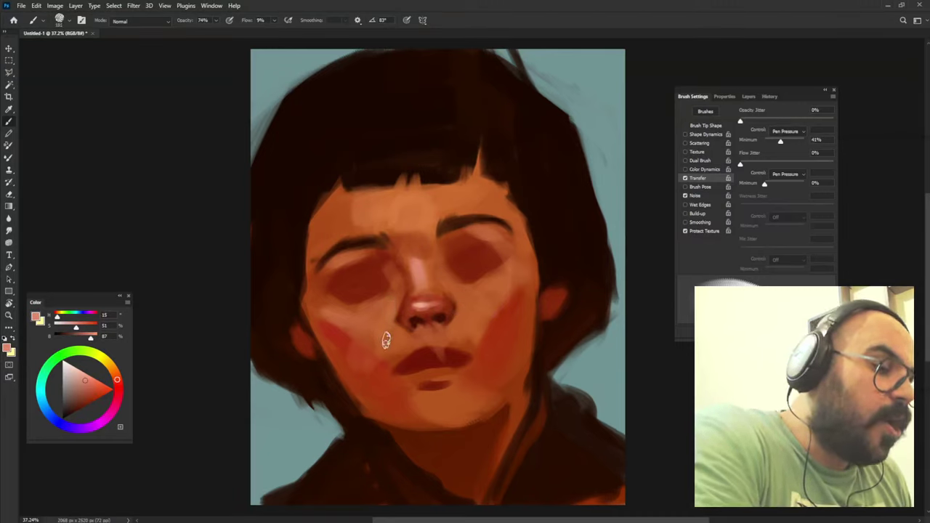
alt+click(394, 311)
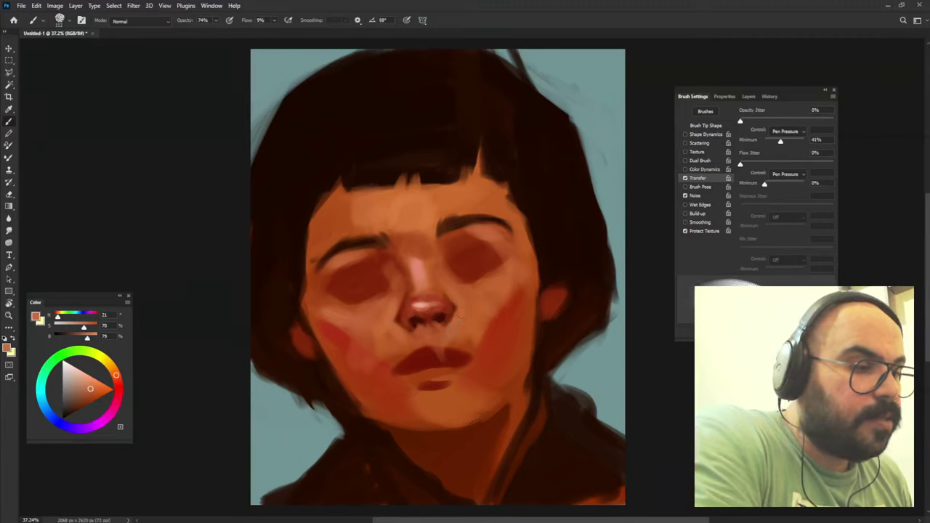
alt+click(429, 318)
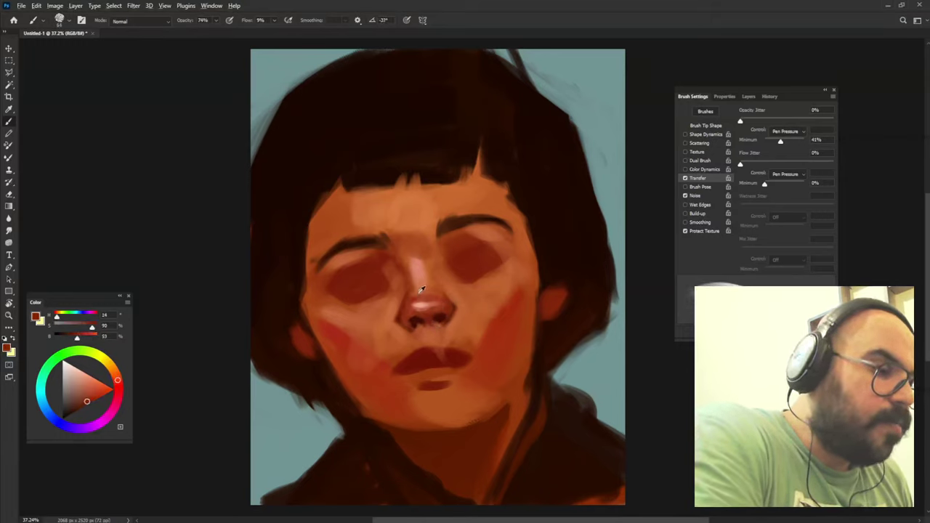
alt+click(420, 300)
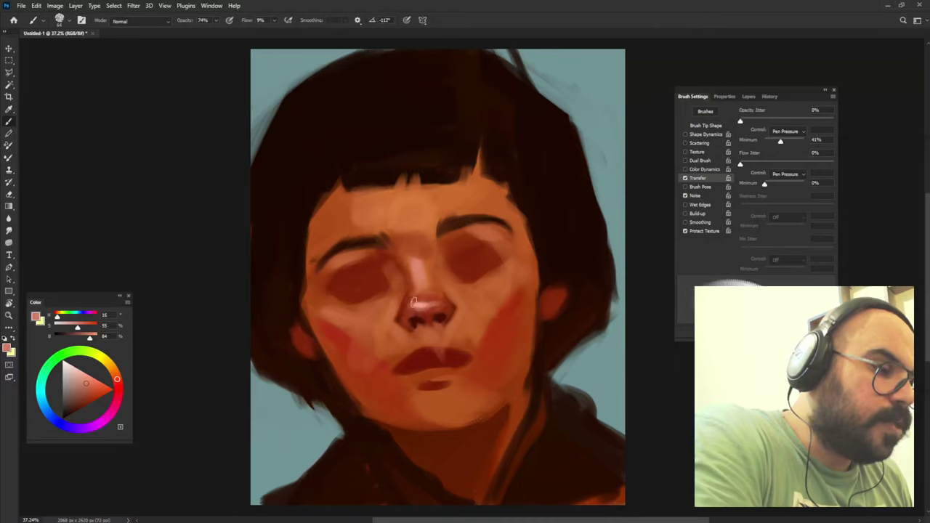
drag(412, 302, 440, 302)
alt+click(440, 303)
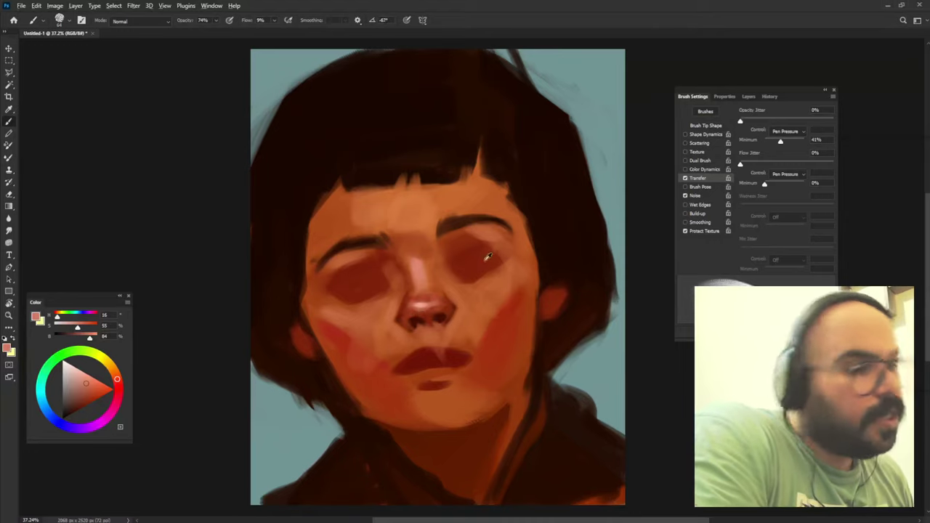
Darken the upper right-hand eye socket in dark red and pick a darker shade for the eyes.
alt+click(417, 257)
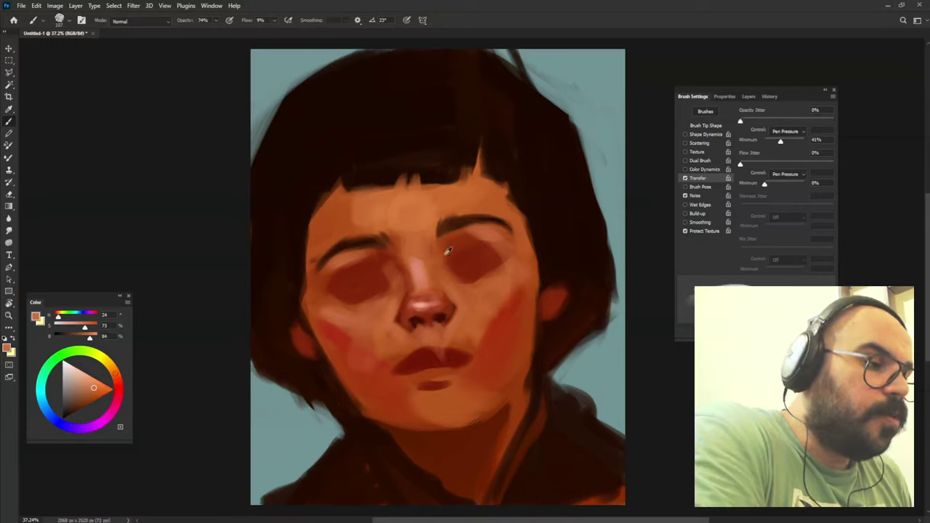
alt+click(429, 258)
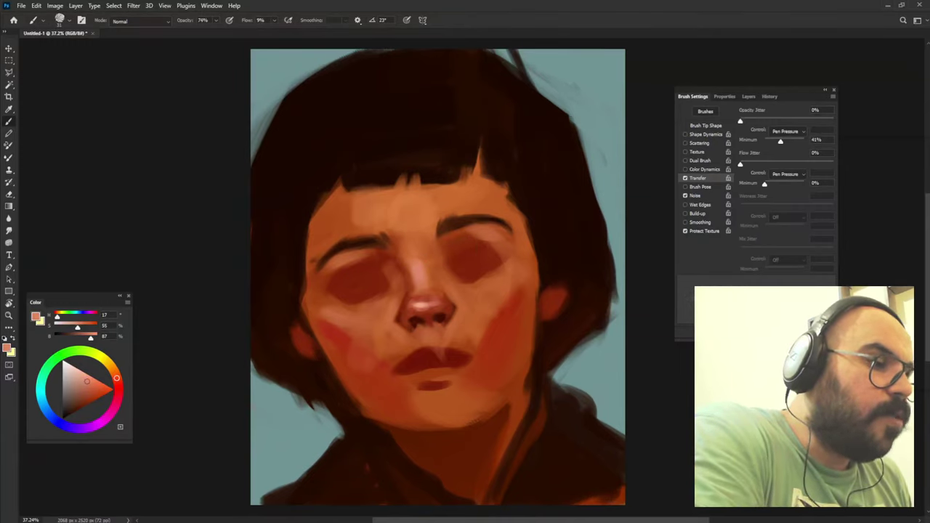
alt+click(420, 258)
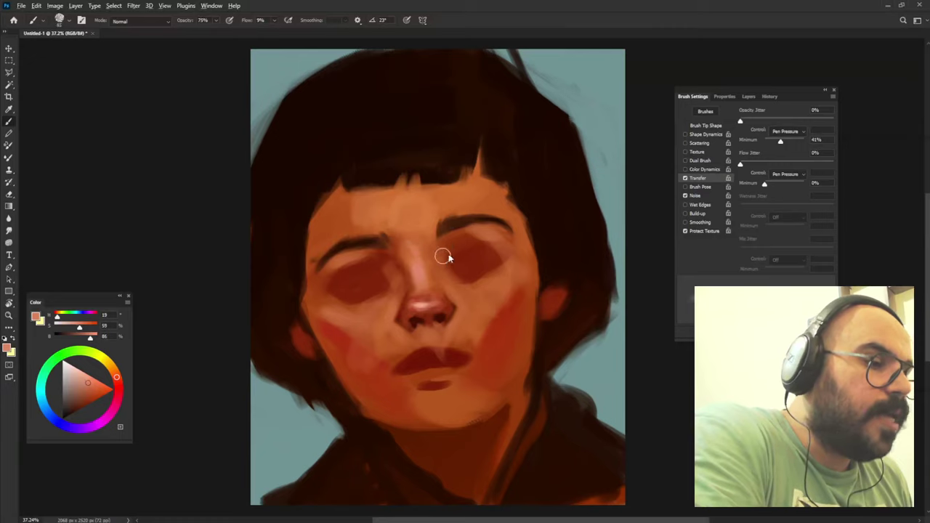
alt+click(443, 256)
alt+click(457, 258)
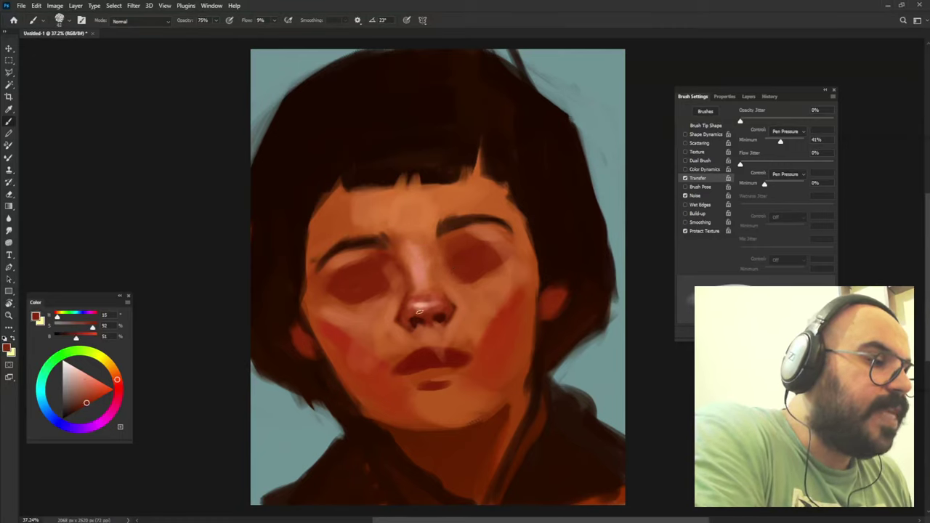
drag(492, 244, 445, 253)
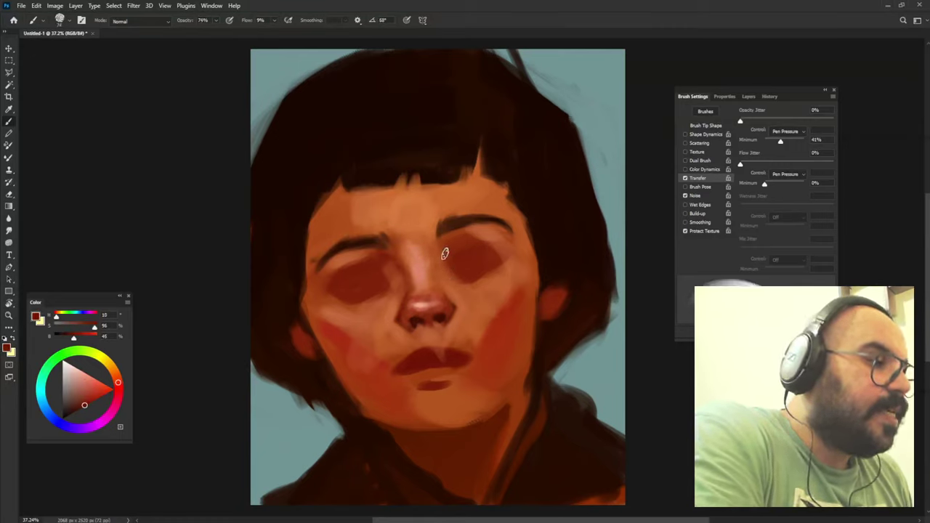
alt+click(366, 258)
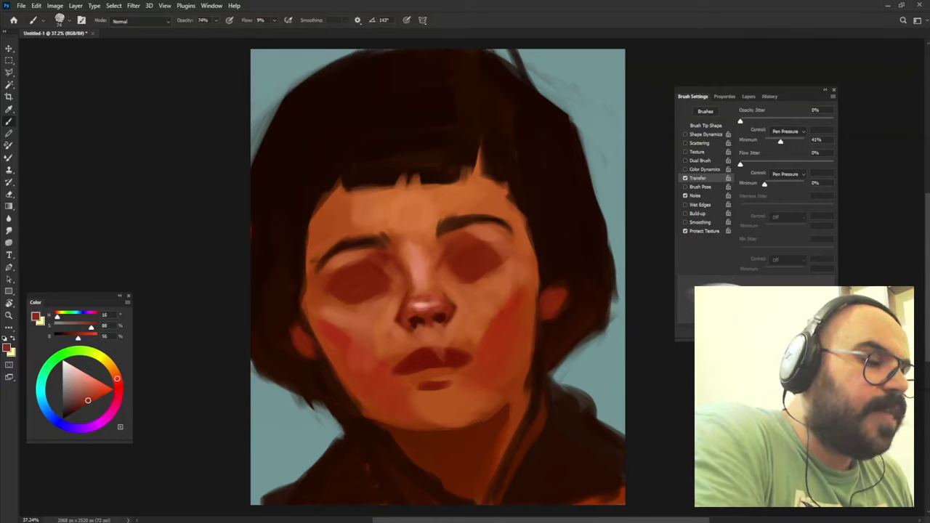
alt+click(429, 279)
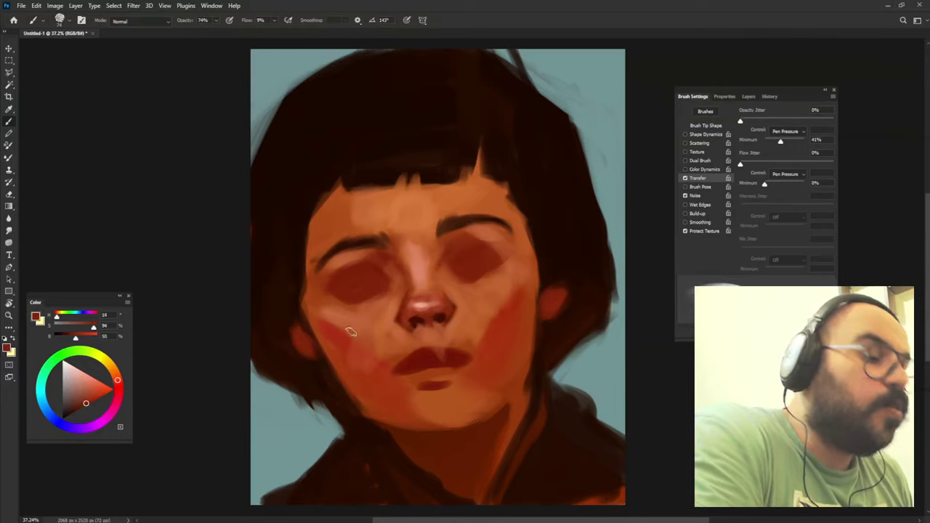
alt+click(443, 258)
Lightly darken the left socket, then paint pinkish upper lids over both eyes.
drag(341, 274, 362, 274)
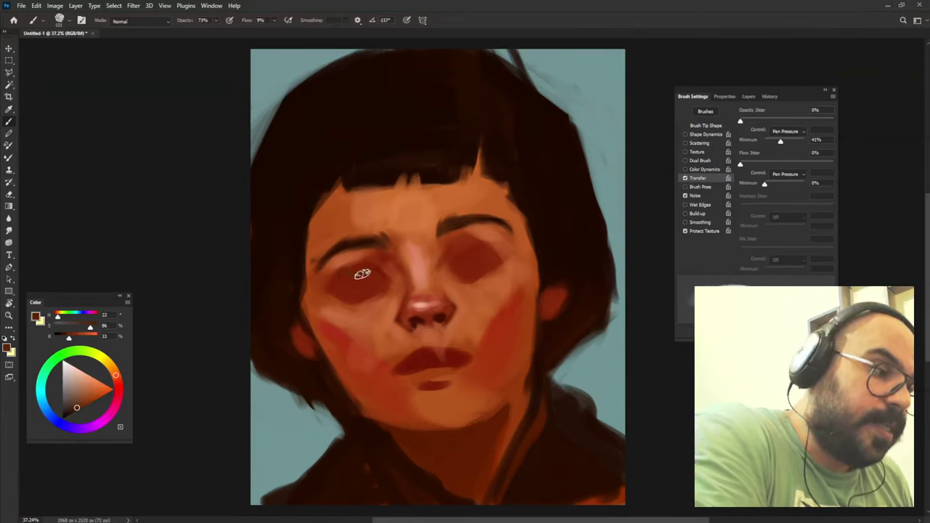
alt+click(392, 258)
mouse_move(367, 272)
mouse_down()
mouse_move(339, 267)
mouse_move(375, 271)
mouse_up()
mouse_move(475, 252)
mouse_down()
mouse_move(468, 259)
mouse_move(503, 253)
mouse_up()
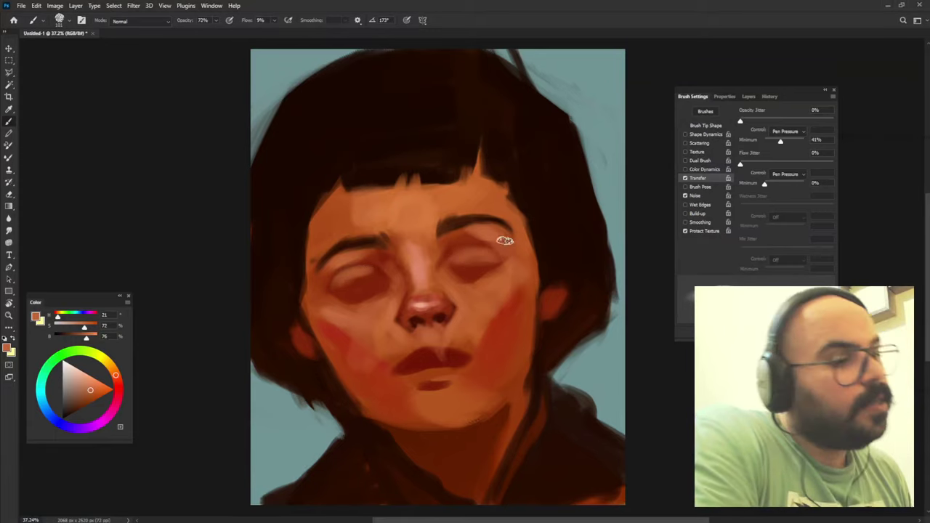
alt+click(467, 270)
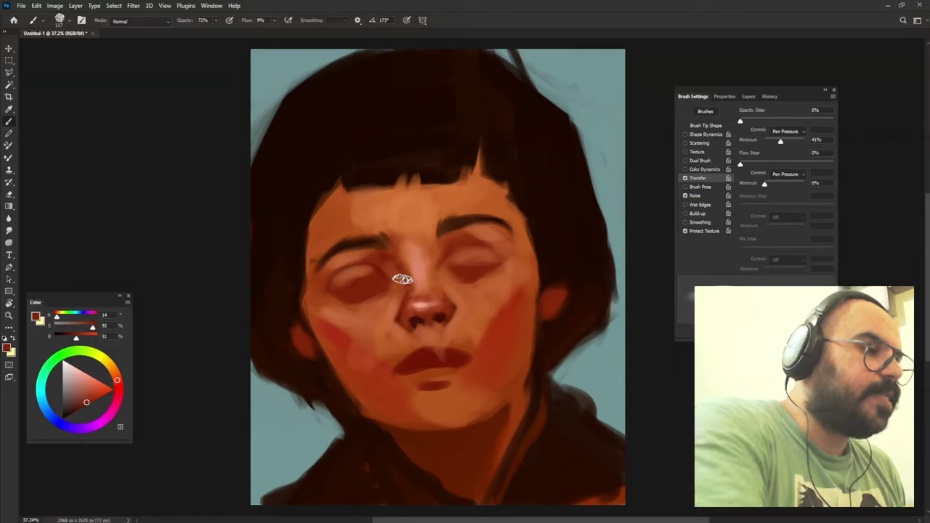
Paint thin very dark brown lid lines over the left and right eyes.
alt+click(497, 178)
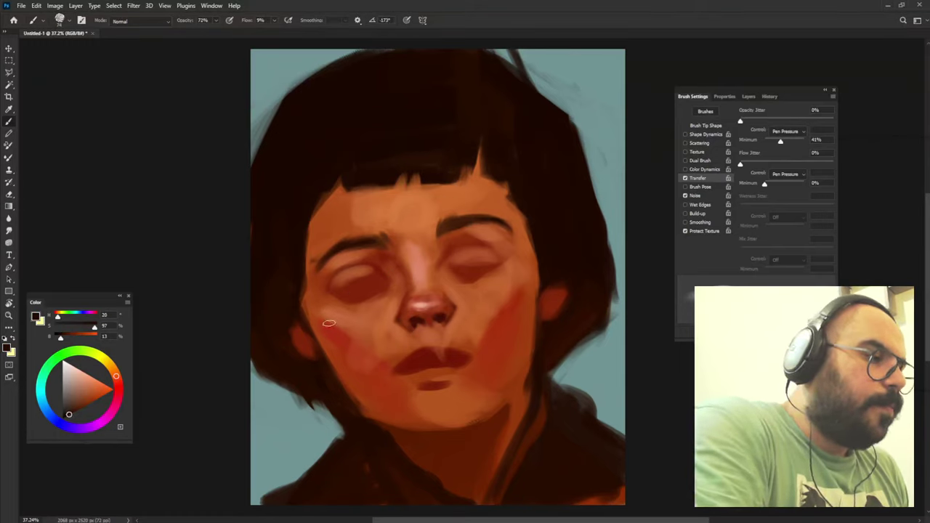
drag(356, 289, 341, 286)
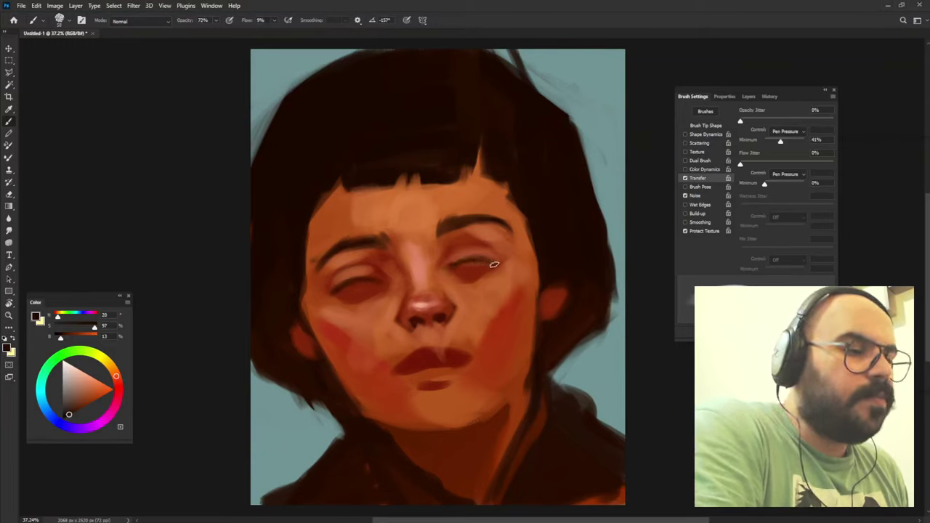
alt+click(484, 270)
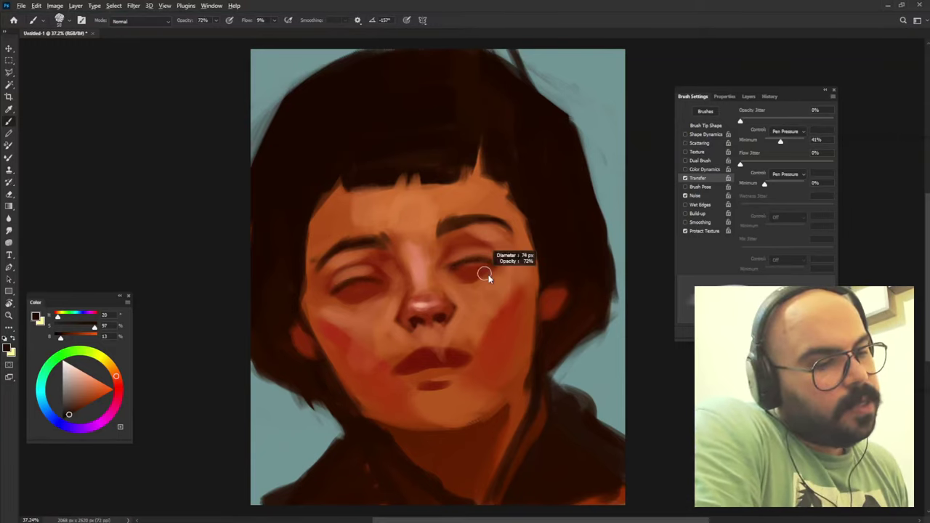
alt+click(449, 256)
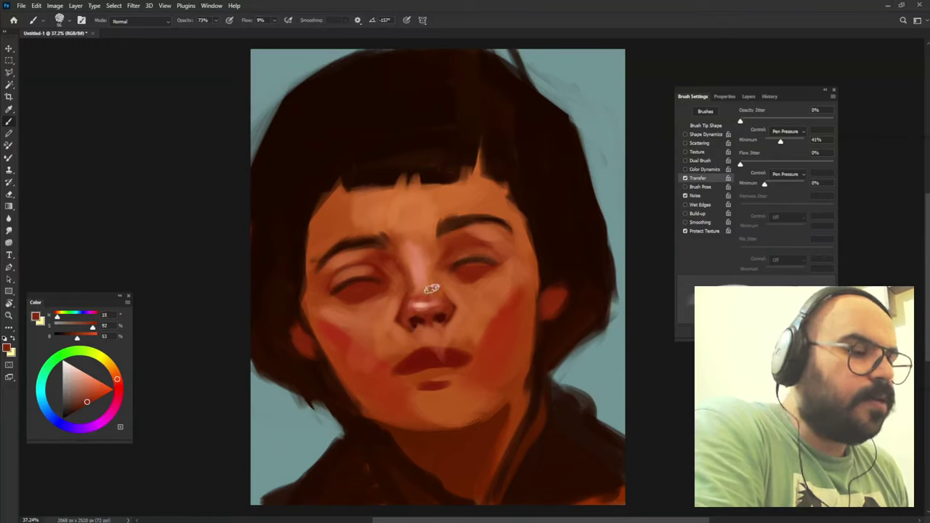
alt+click(376, 267)
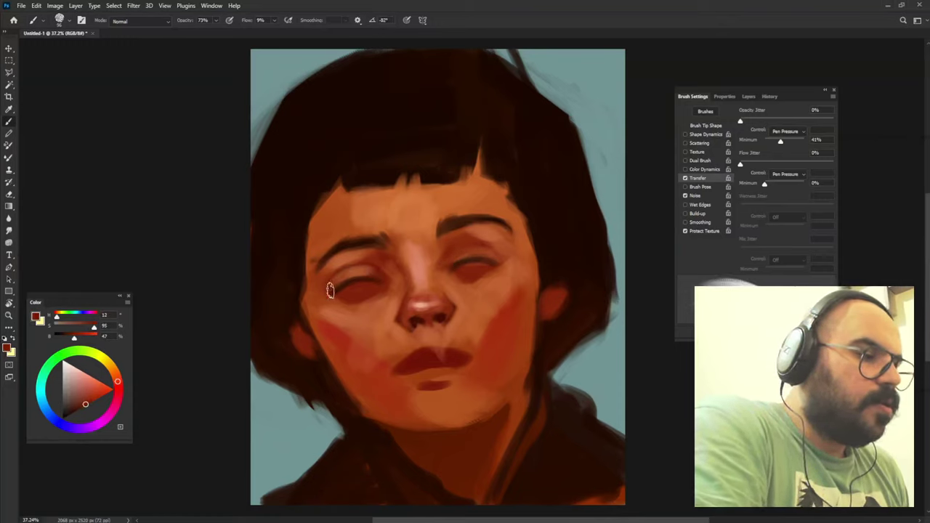
alt+click(546, 228)
drag(455, 273, 463, 266)
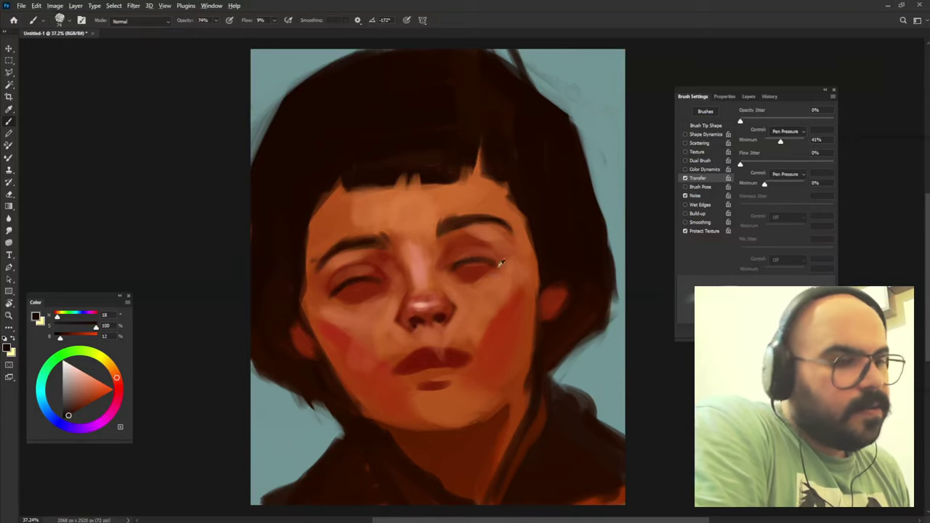
drag(485, 259, 452, 264)
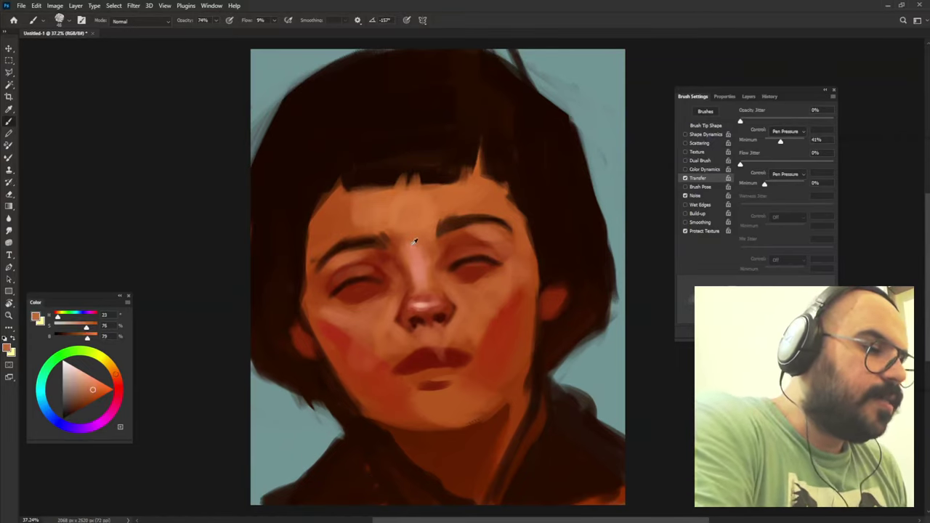
Sample skin tones around the brows and nose, and lower brush opacity to 57%.
alt+click(386, 243)
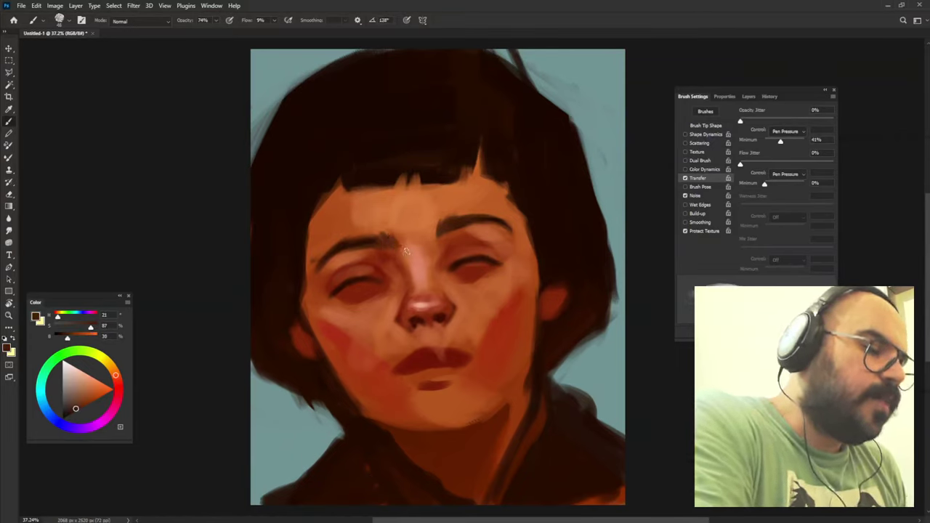
alt+click(442, 225)
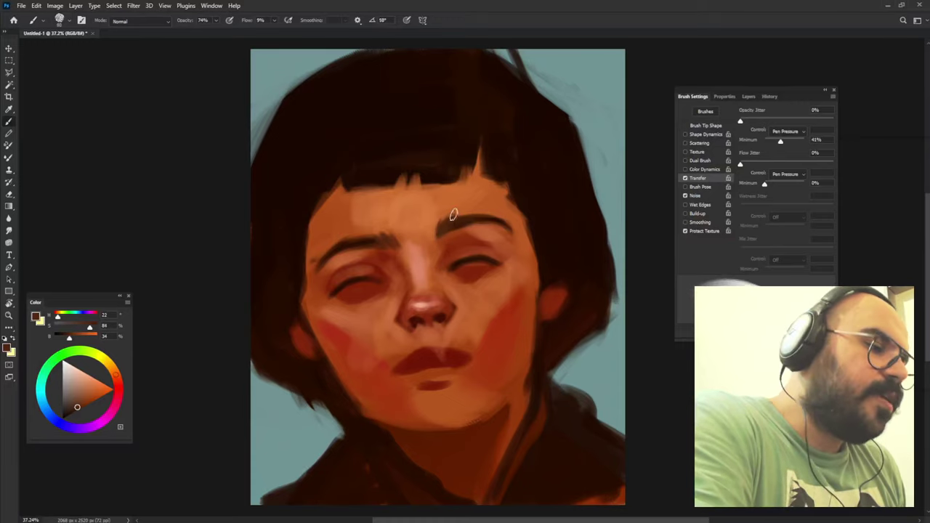
alt+click(452, 215)
alt+click(469, 218)
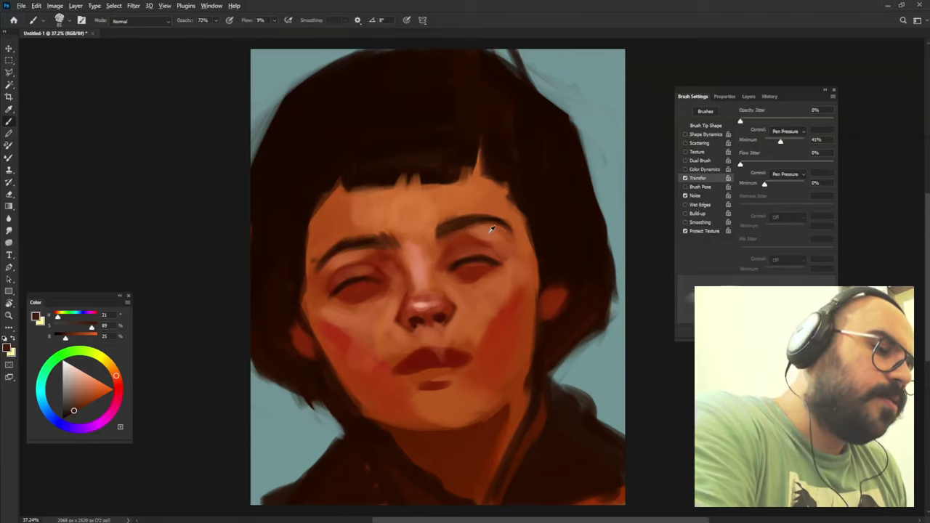
alt+click(416, 266)
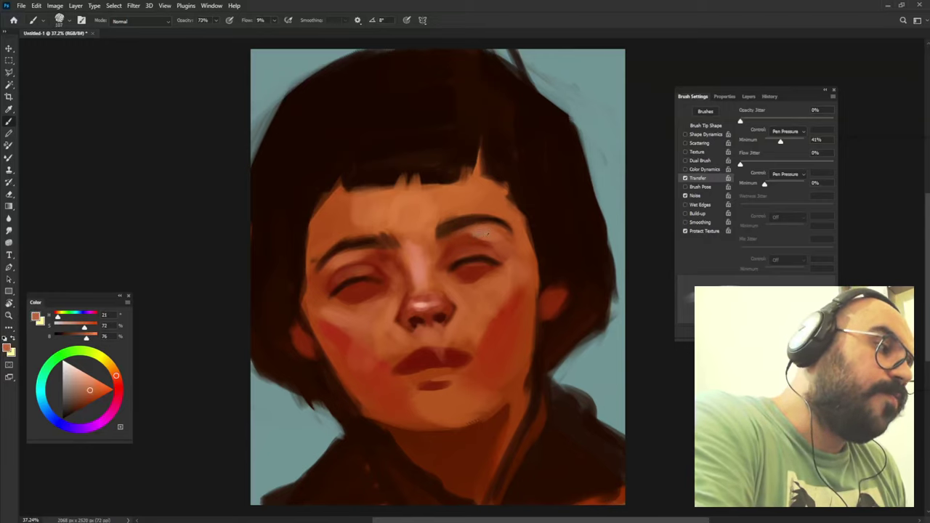
alt+click(427, 247)
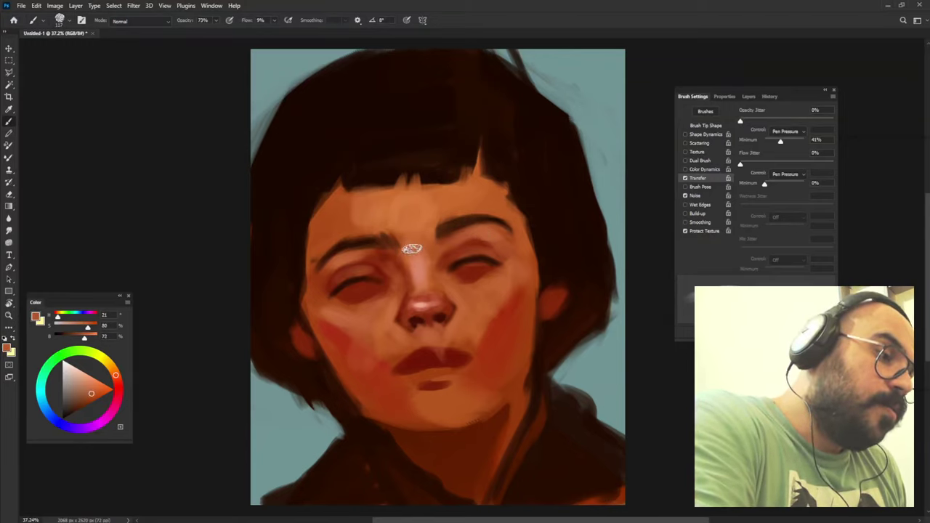
alt+click(412, 274)
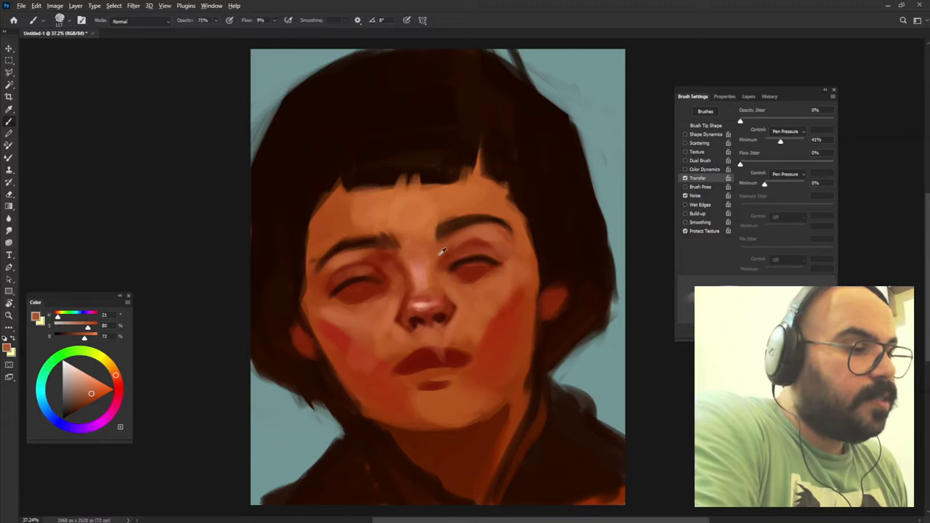
key(5)
key(8)
key(5)
key(7)
Blend lighter skin over both eye areas, then pick dark hair brown at 50% opacity.
drag(363, 284, 356, 291)
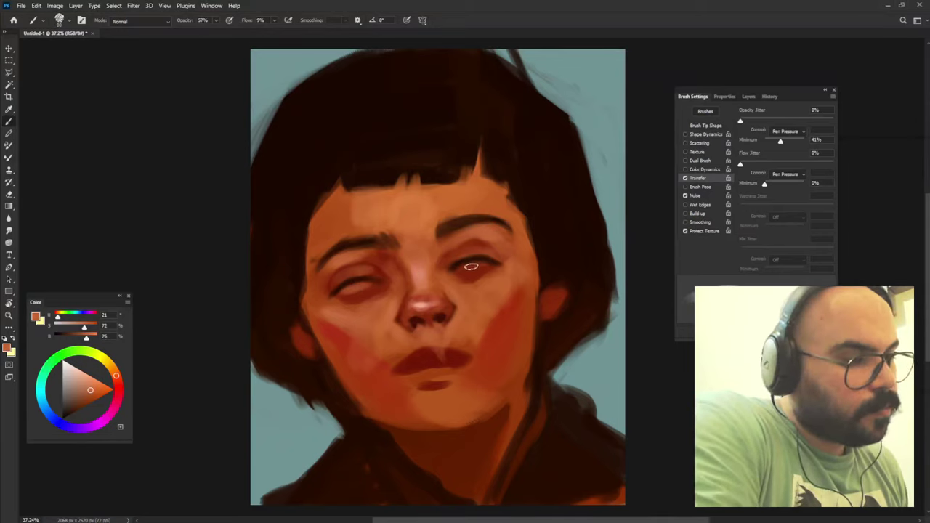
drag(456, 266, 480, 270)
alt+click(557, 207)
key(5)
key(6)
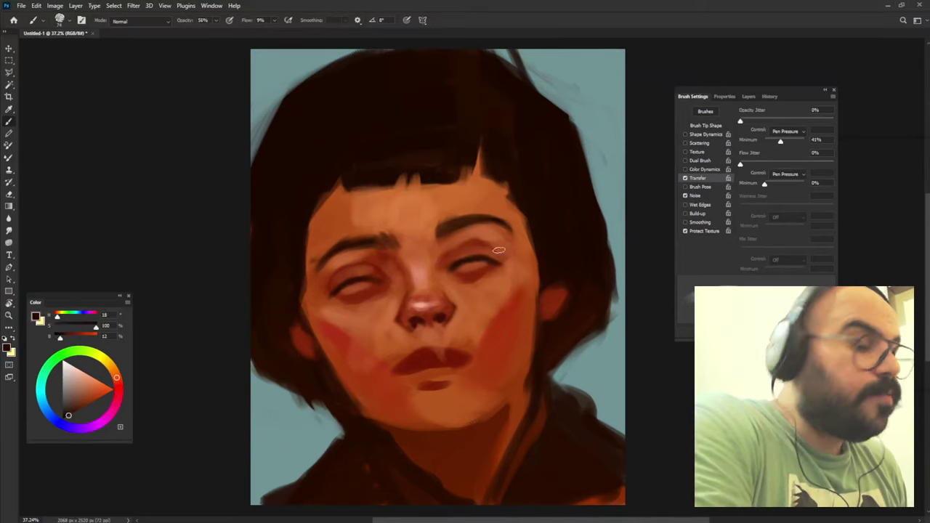
key(5)
key(5)
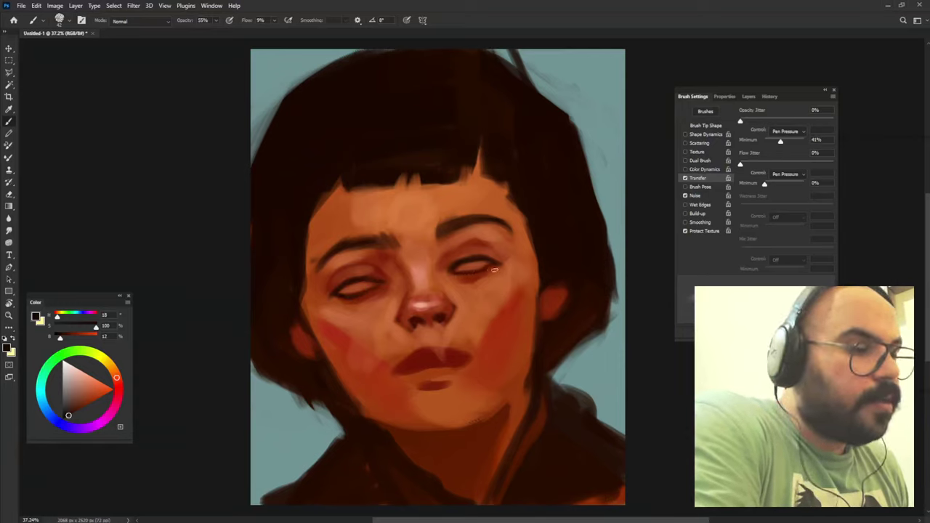
Sample light skin tones around the eyes and slightly enlarge the brush.
alt+click(478, 249)
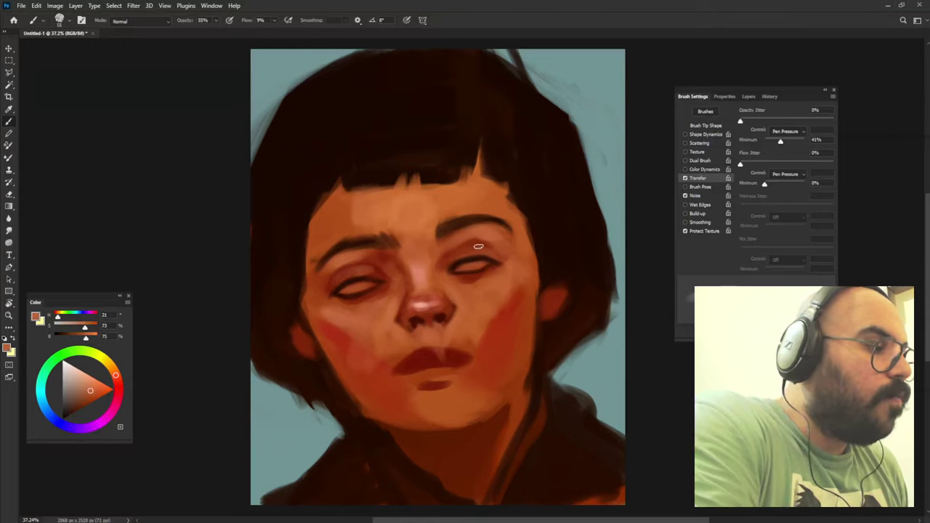
alt+click(356, 251)
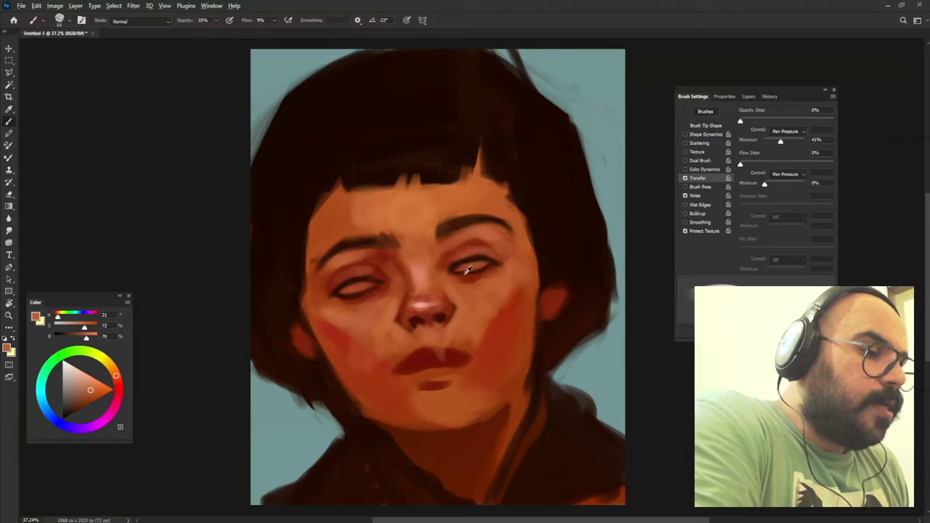
alt+click(412, 315)
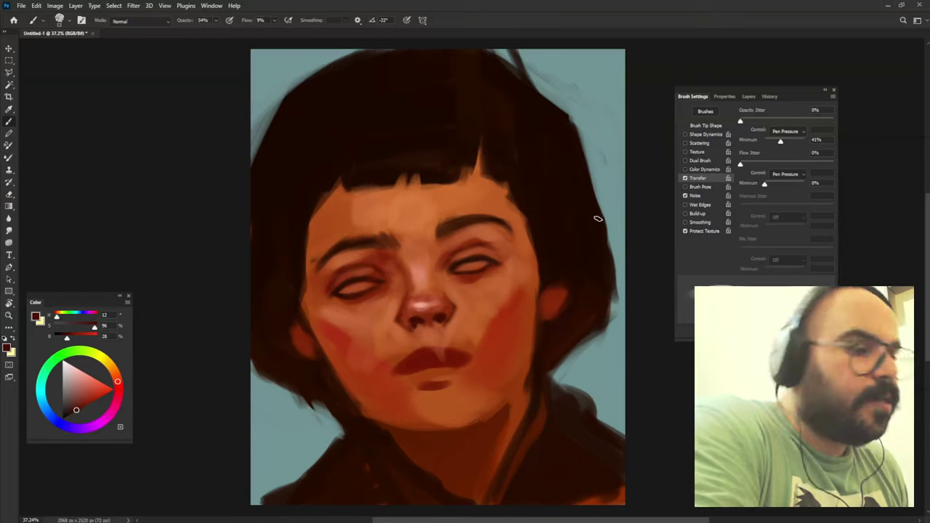
alt+click(497, 230)
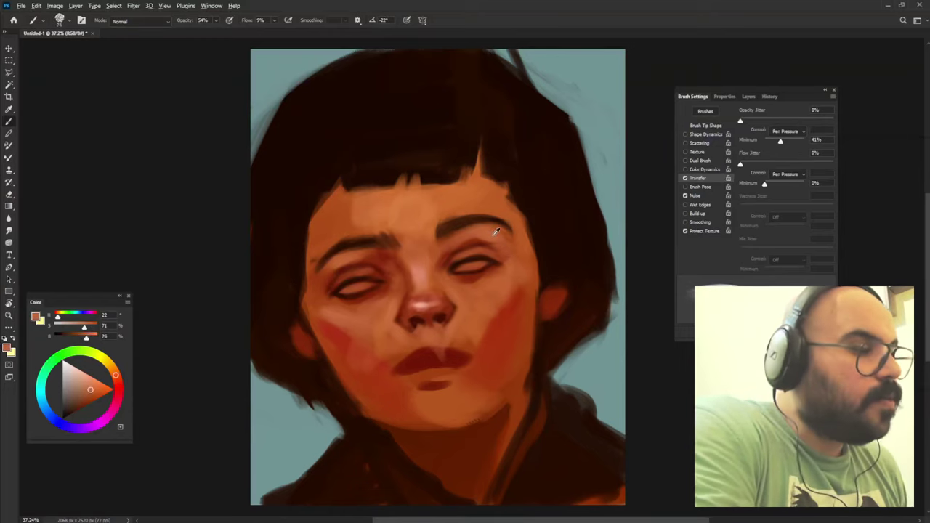
alt+click(487, 244)
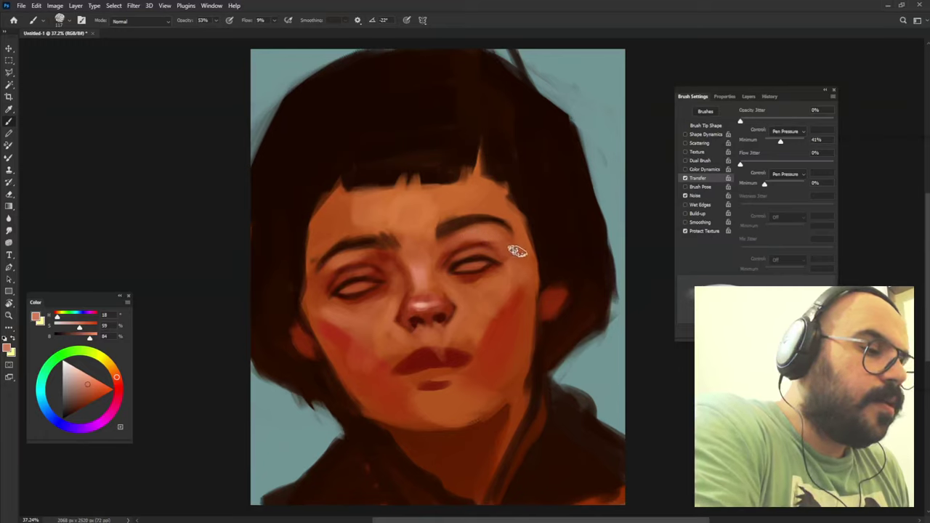
drag(533, 216, 504, 235)
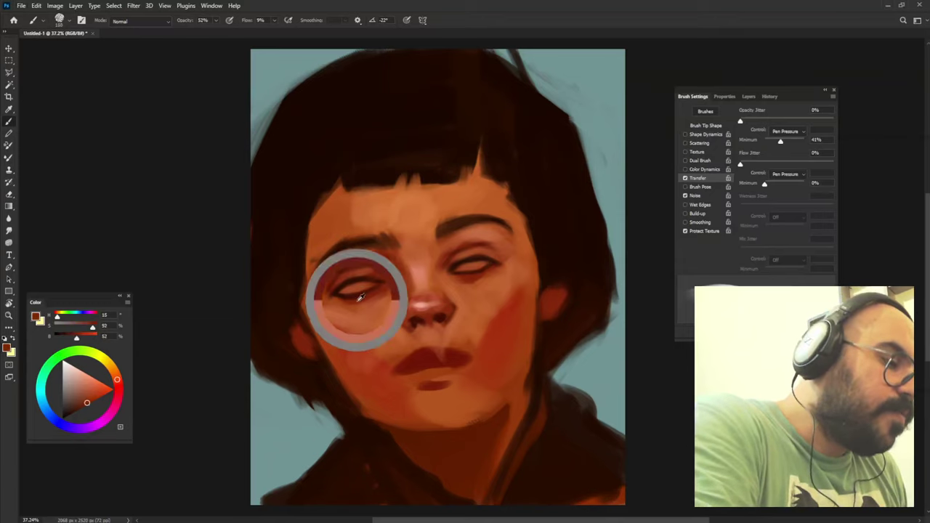
Repaint the left eyelid in a lighter skin tone, then shrink the brush slightly.
drag(343, 290, 357, 307)
alt+click(329, 354)
alt+click(366, 298)
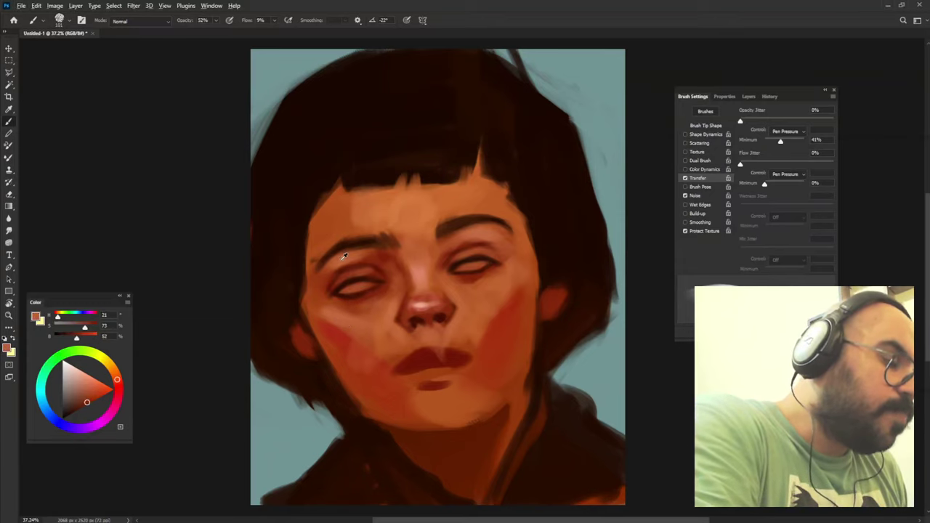
alt+click(342, 307)
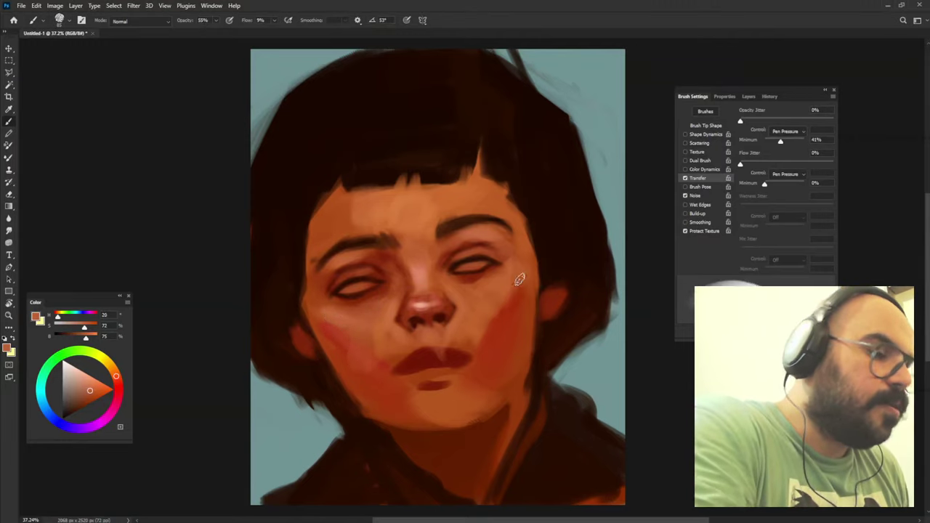
alt+click(421, 272)
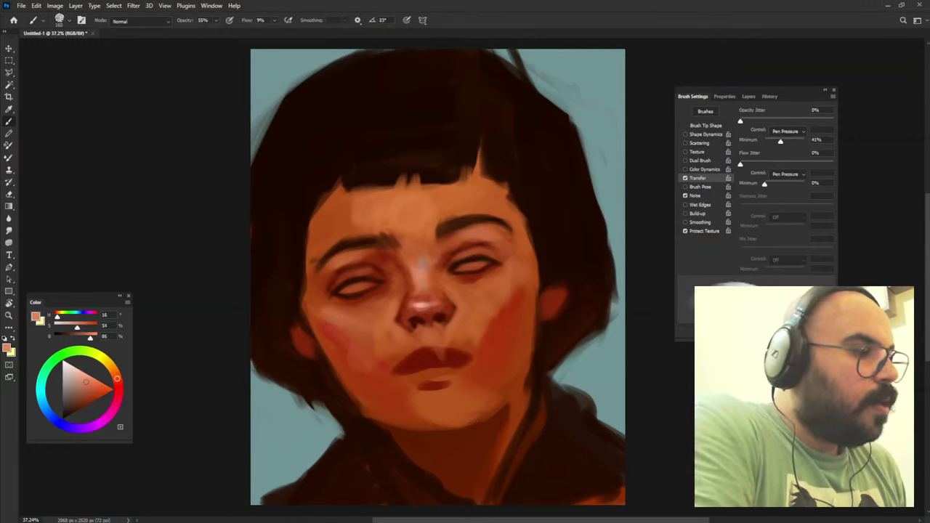
drag(426, 245, 425, 289)
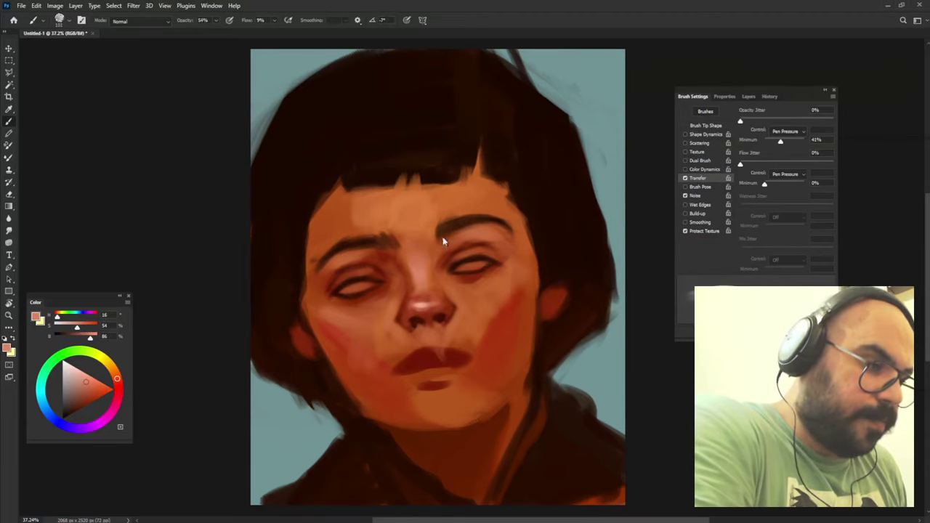
Brush a faint reddish blush stroke across the left cheek using sampled reds.
alt+click(403, 273)
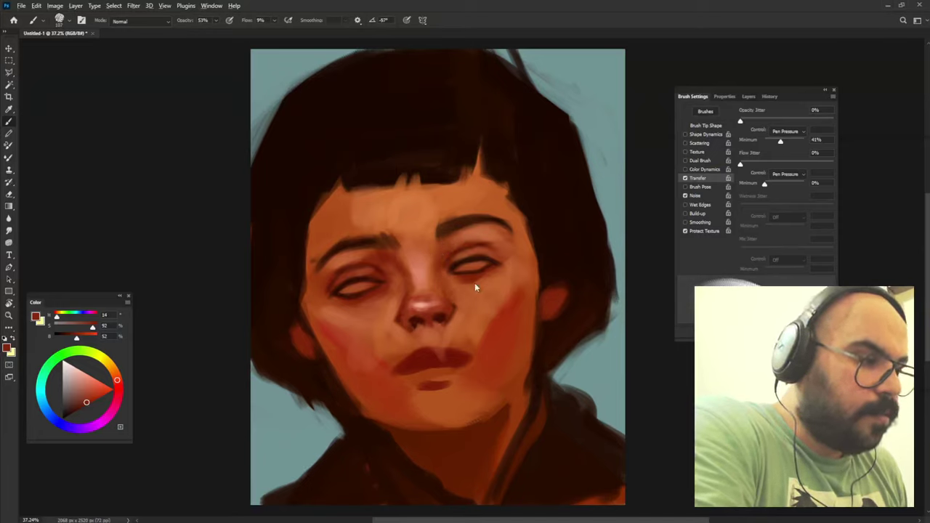
alt+click(496, 332)
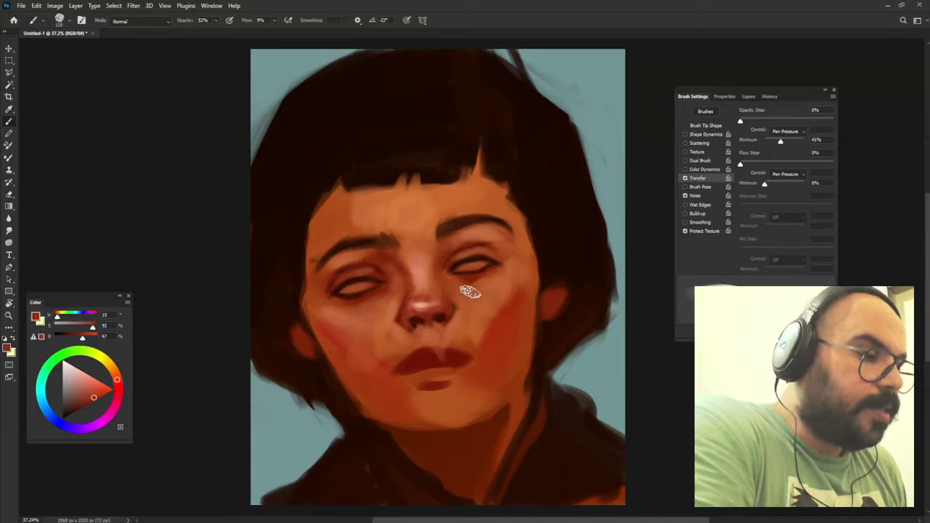
alt+click(469, 285)
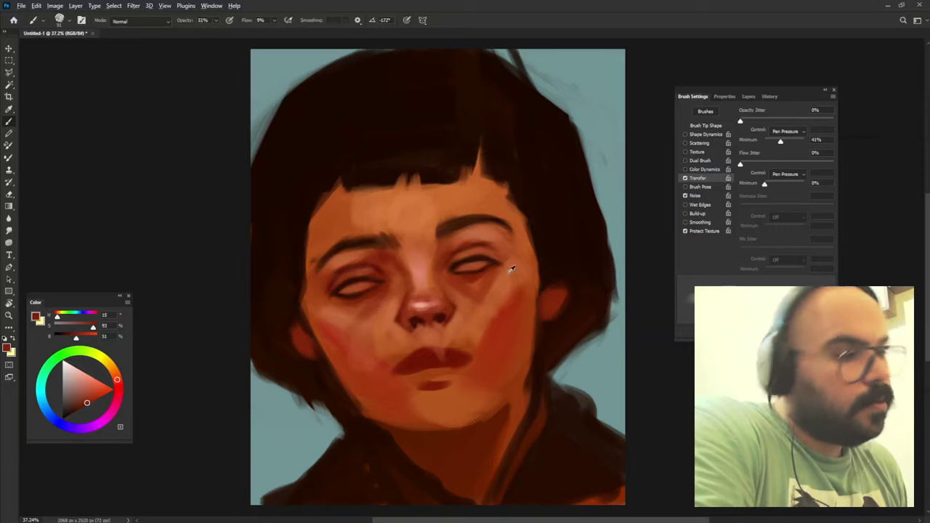
drag(342, 319, 377, 331)
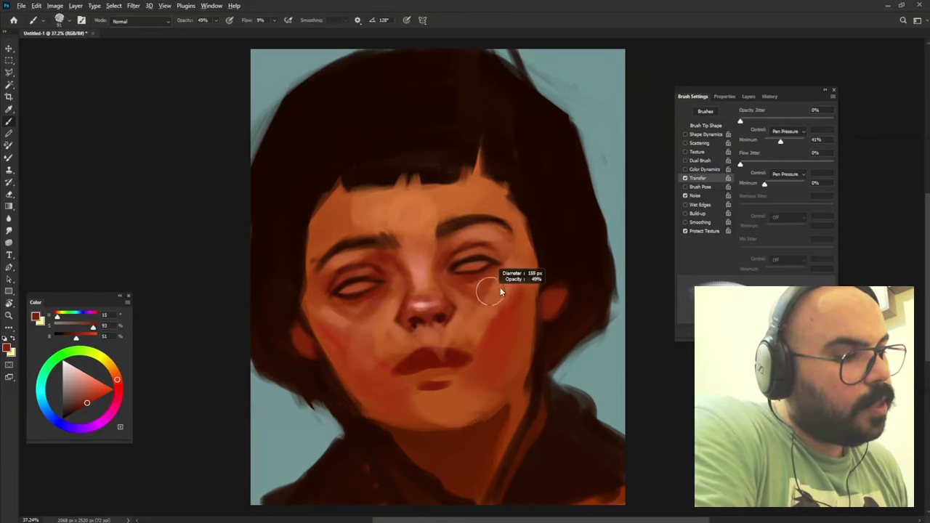
alt+click(348, 325)
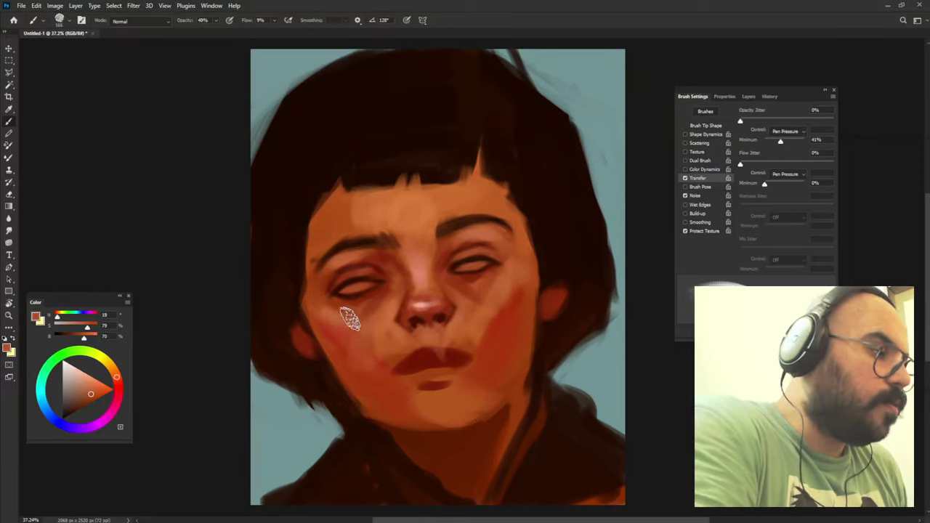
alt+click(374, 426)
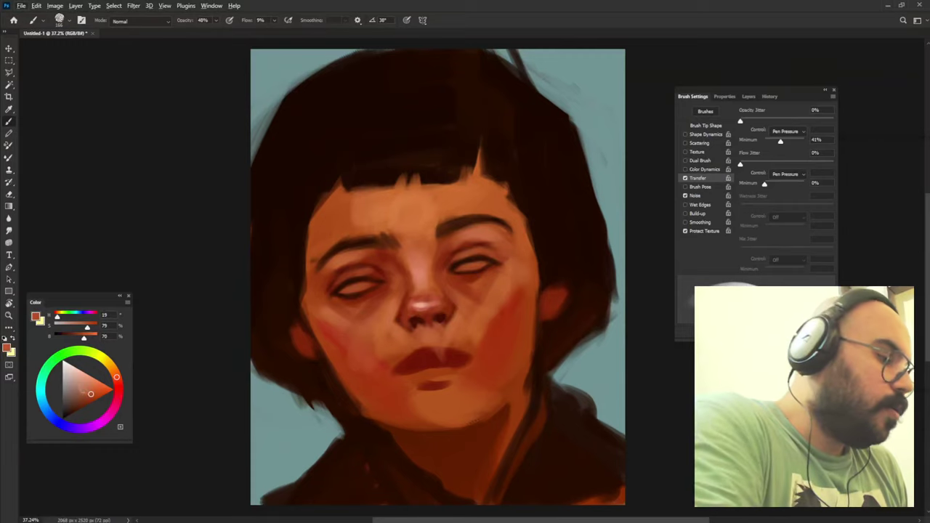
alt+click(364, 329)
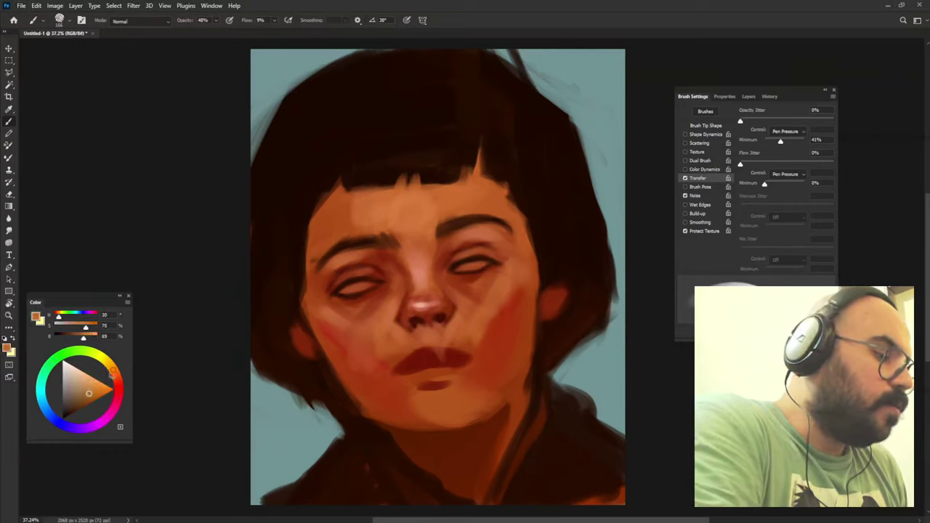
click(93, 383)
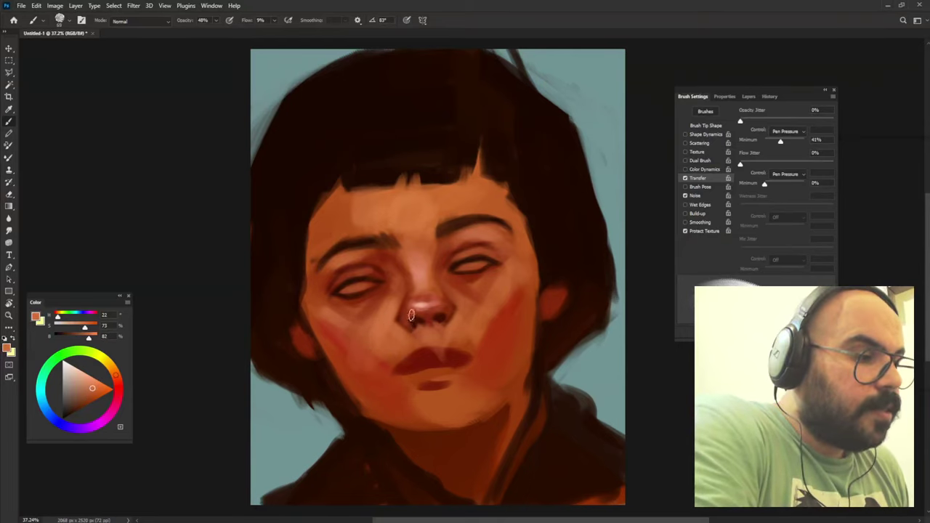
Shrink the brush and sample dark nostril shadows and light pink-orange nose tones.
drag(409, 324, 402, 331)
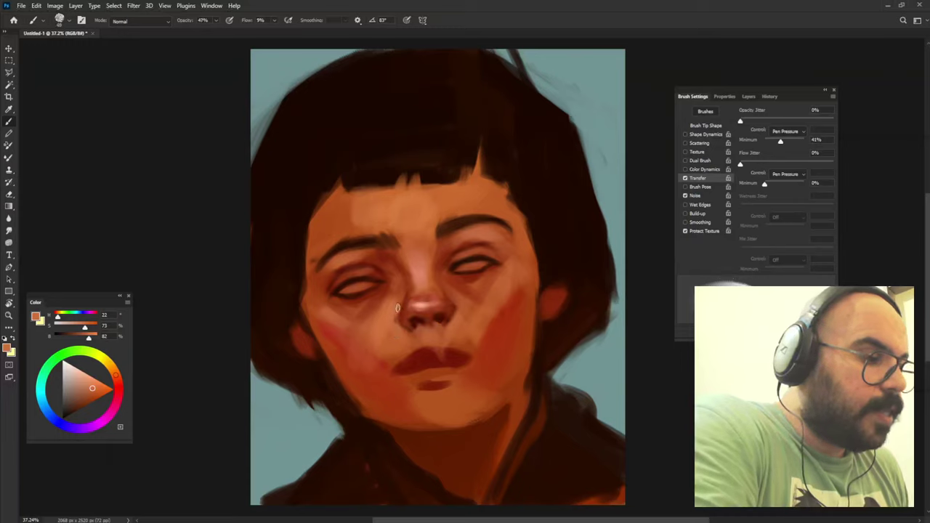
alt+click(442, 314)
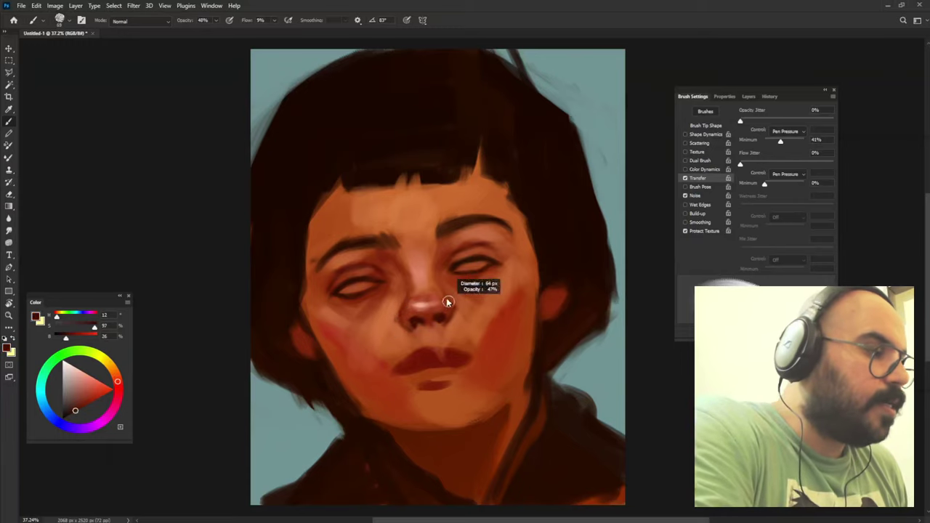
alt+click(442, 307)
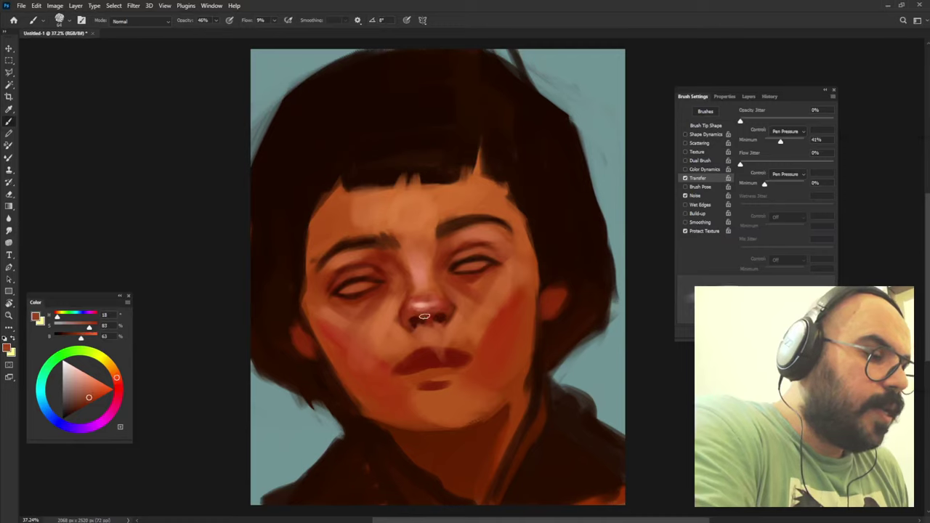
alt+click(436, 320)
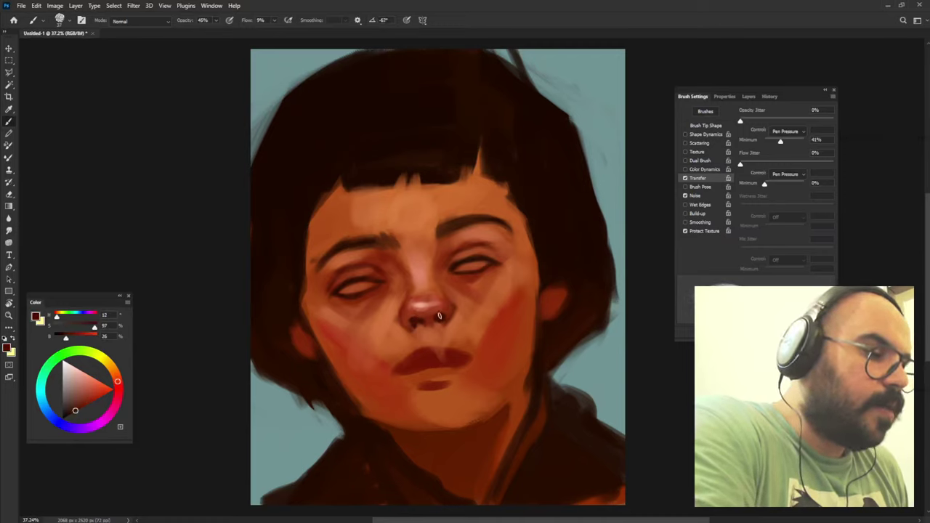
alt+click(436, 305)
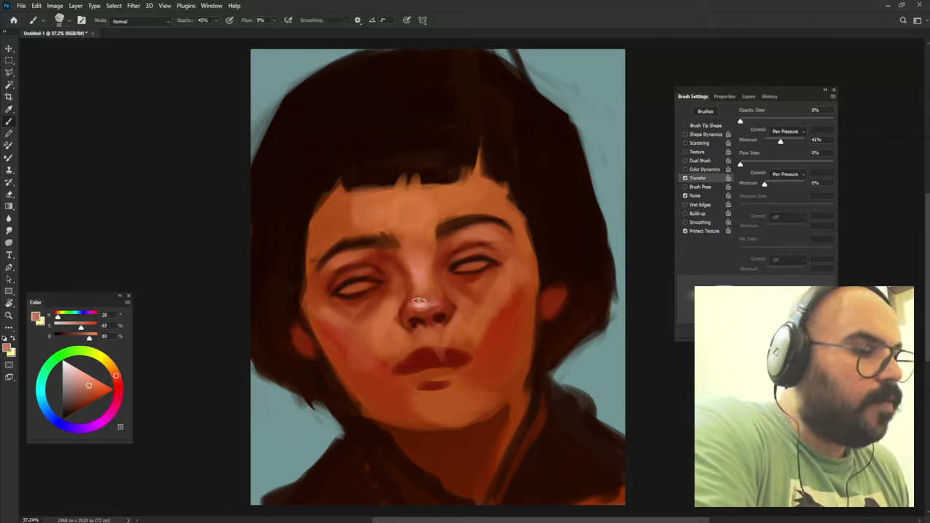
alt+click(420, 237)
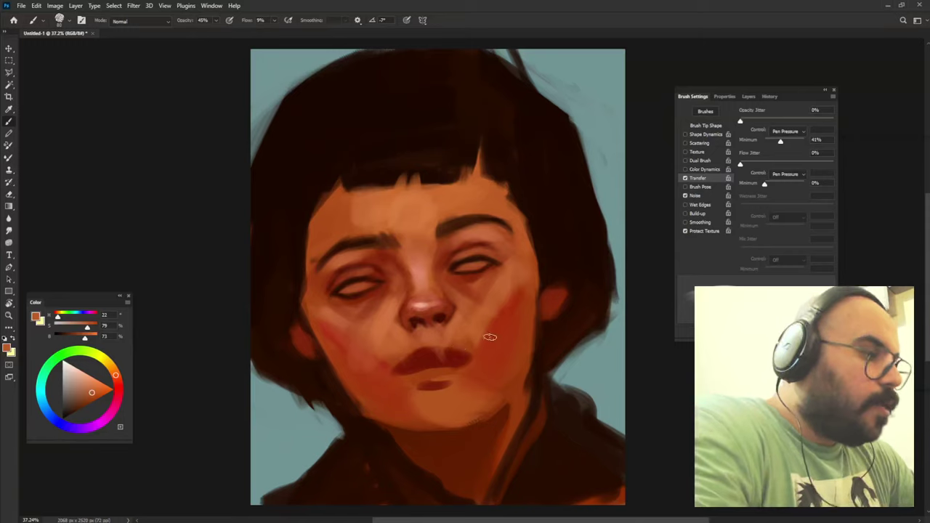
Paint a dark red line along the upper lip at full opacity.
alt+click(414, 350)
alt+click(416, 358)
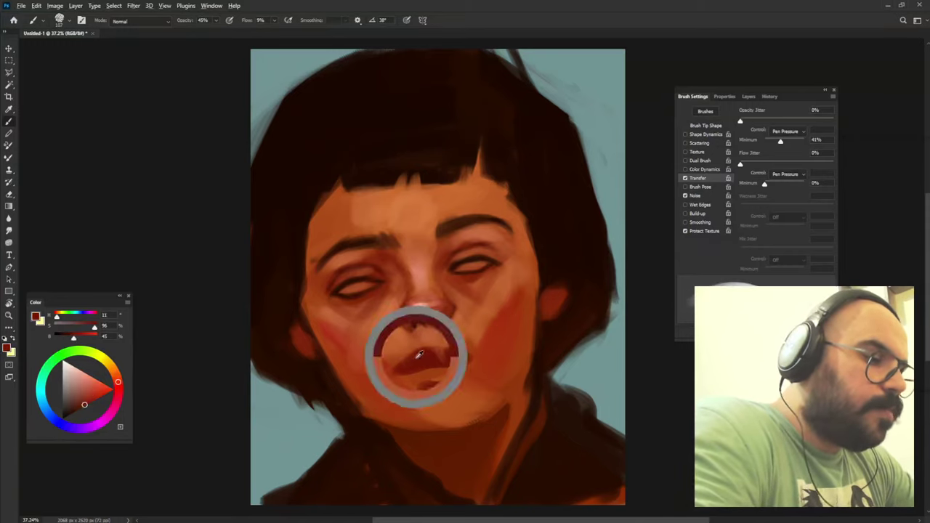
alt+click(390, 377)
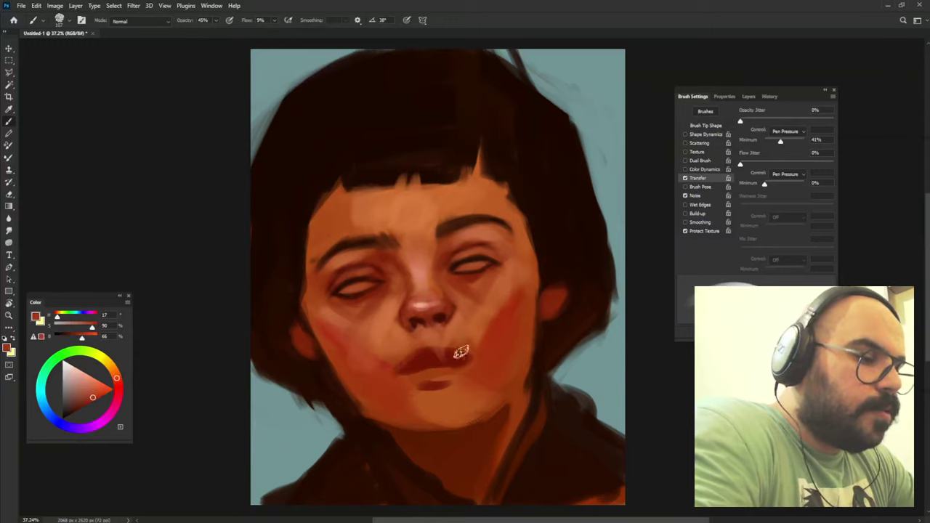
alt+click(423, 364)
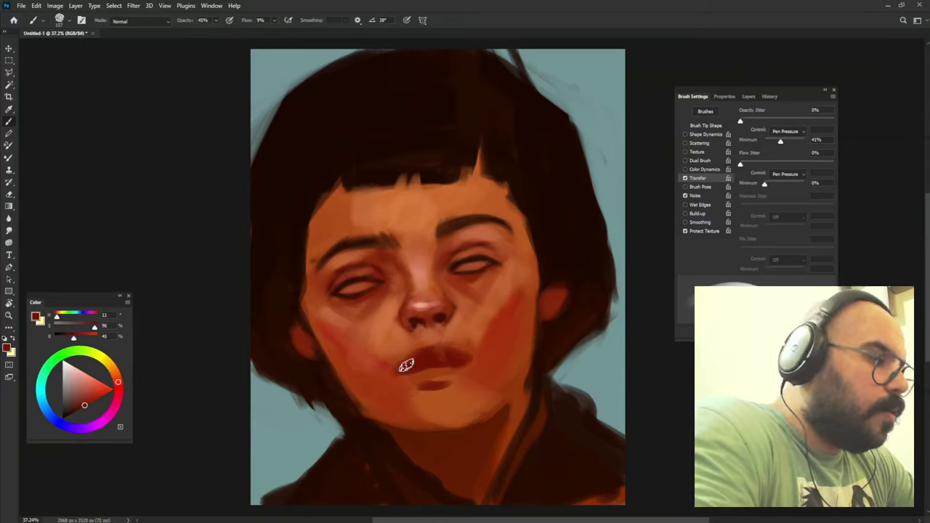
drag(84, 404, 78, 409)
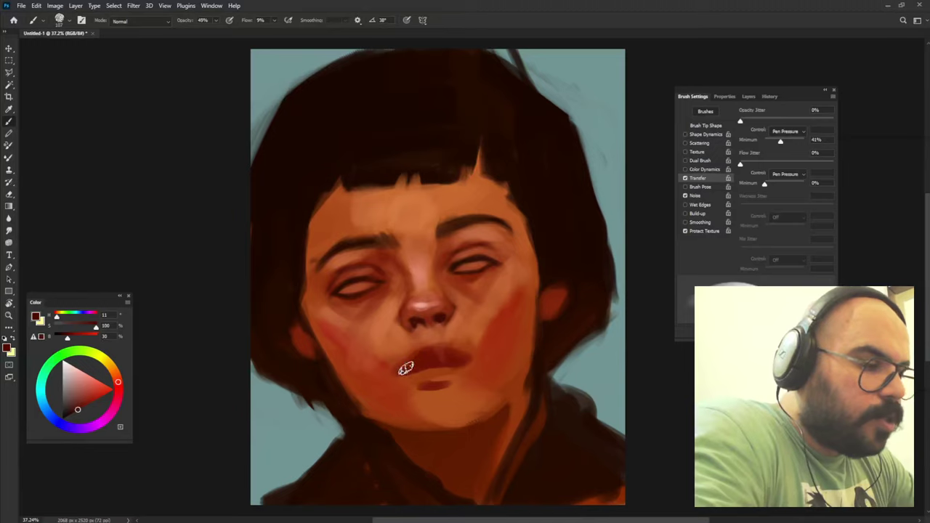
key(0)
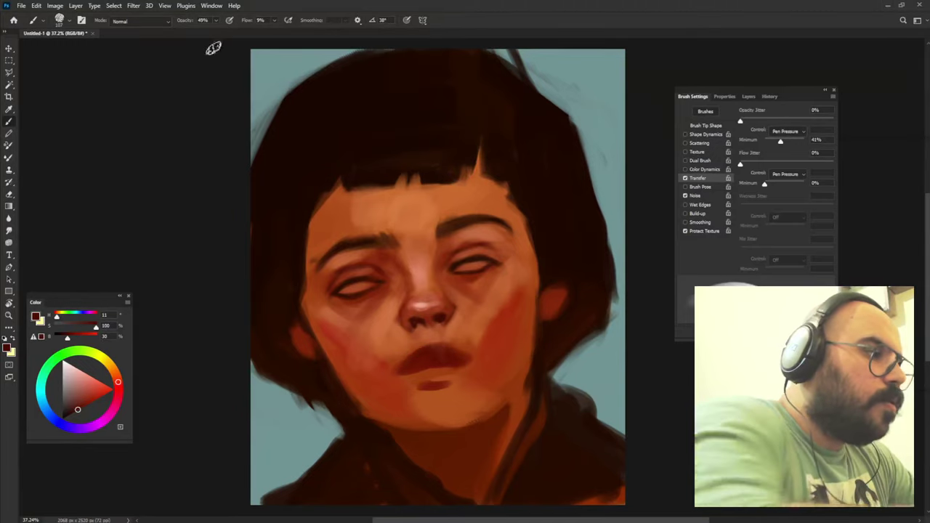
drag(410, 361, 434, 349)
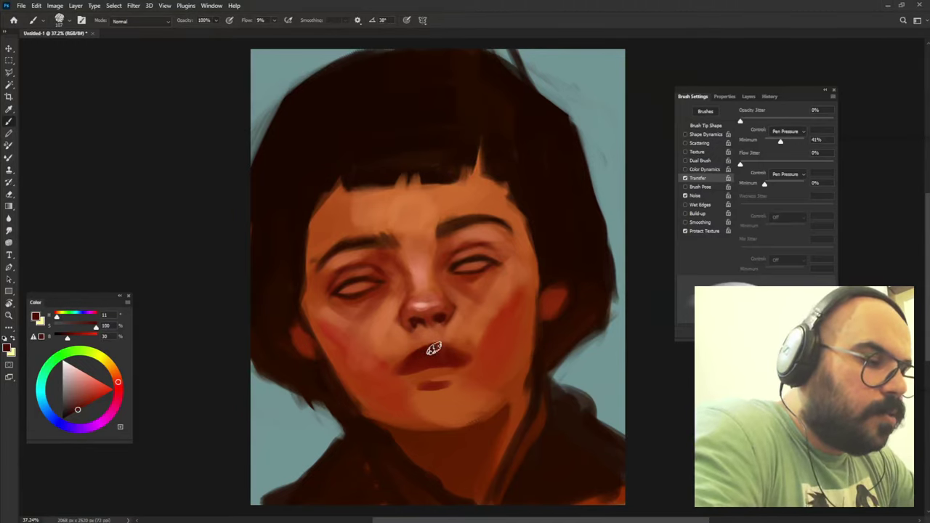
Enlarge the brush and resample the dark lip red and surrounding orange skin.
alt+click(436, 345)
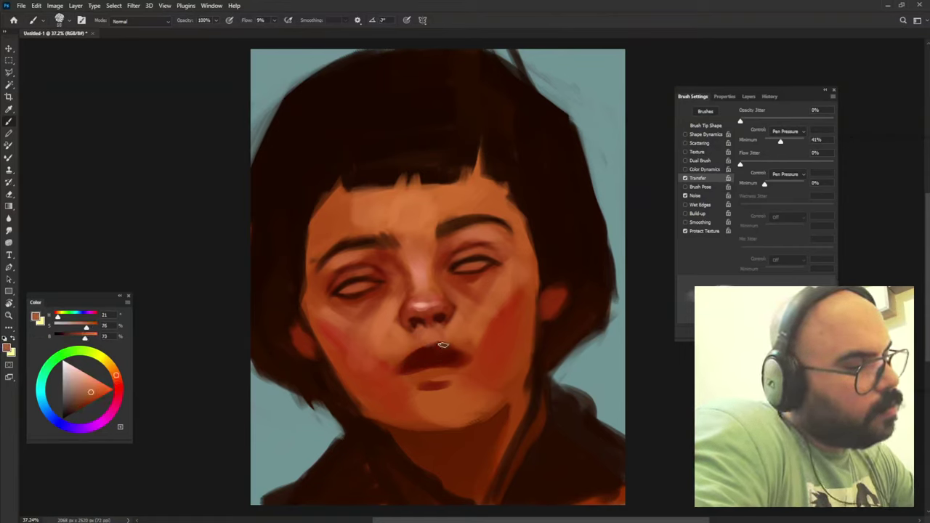
drag(430, 345, 428, 351)
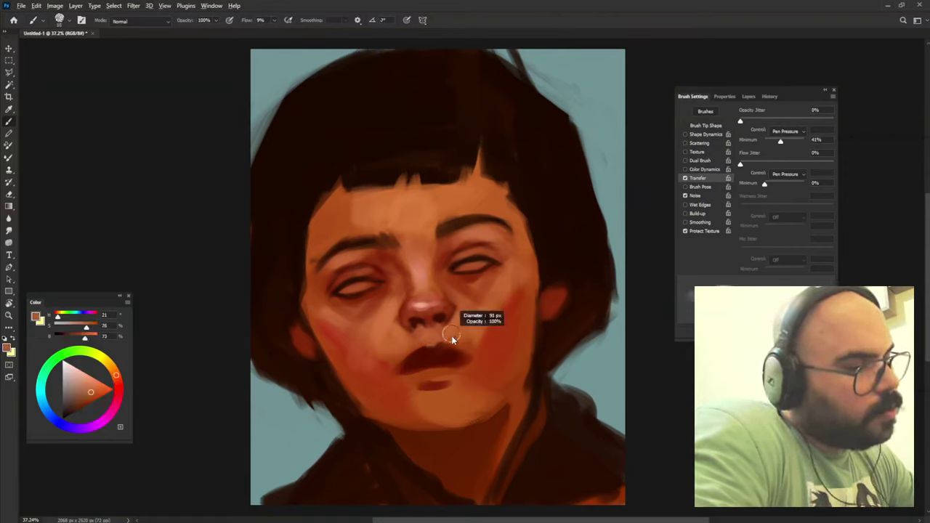
alt+click(424, 362)
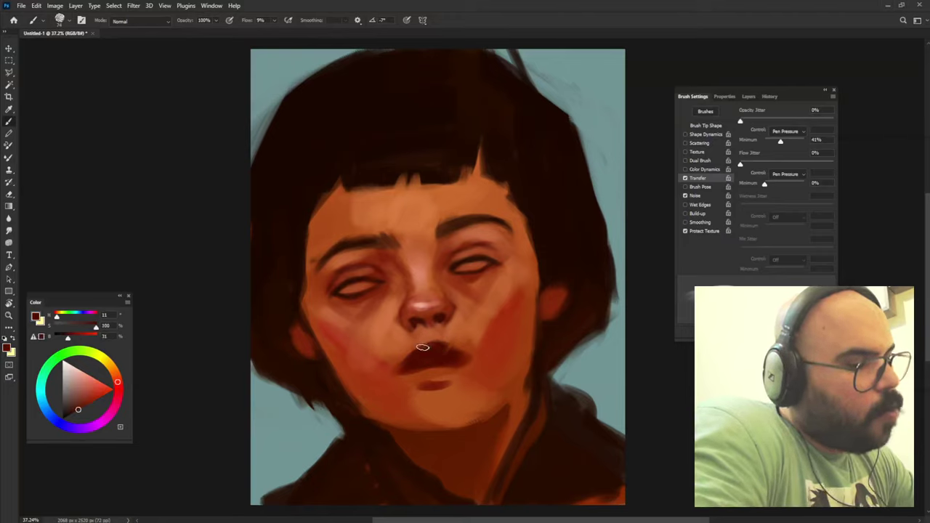
alt+click(447, 349)
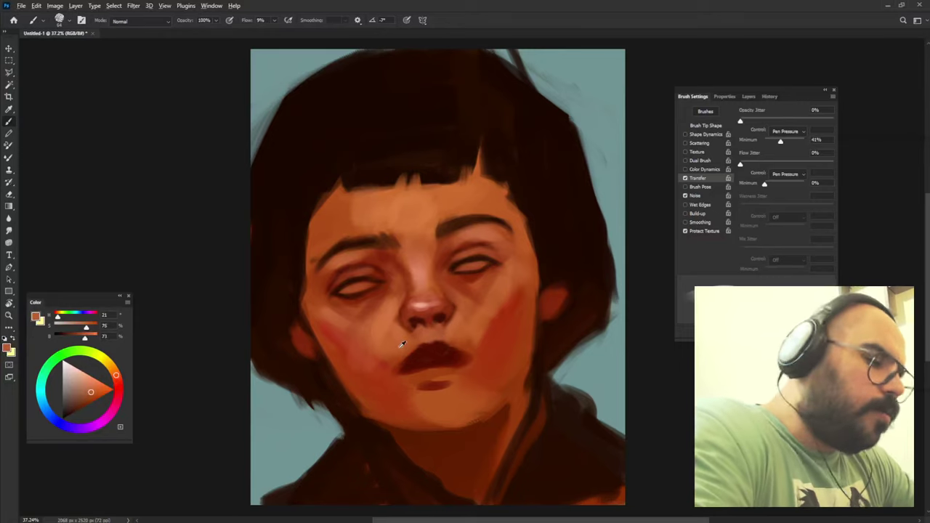
Brighten the left upper eyelid with a light pink stroke.
alt+click(391, 313)
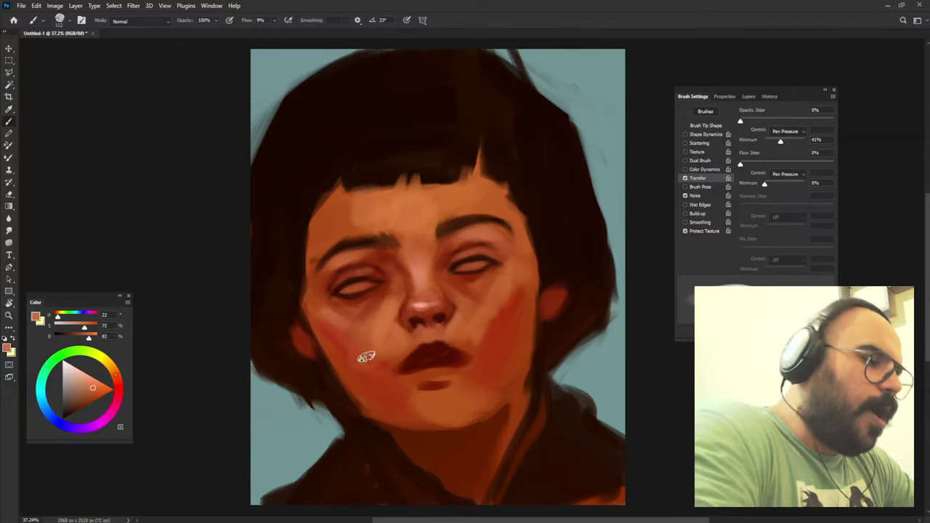
alt+click(486, 304)
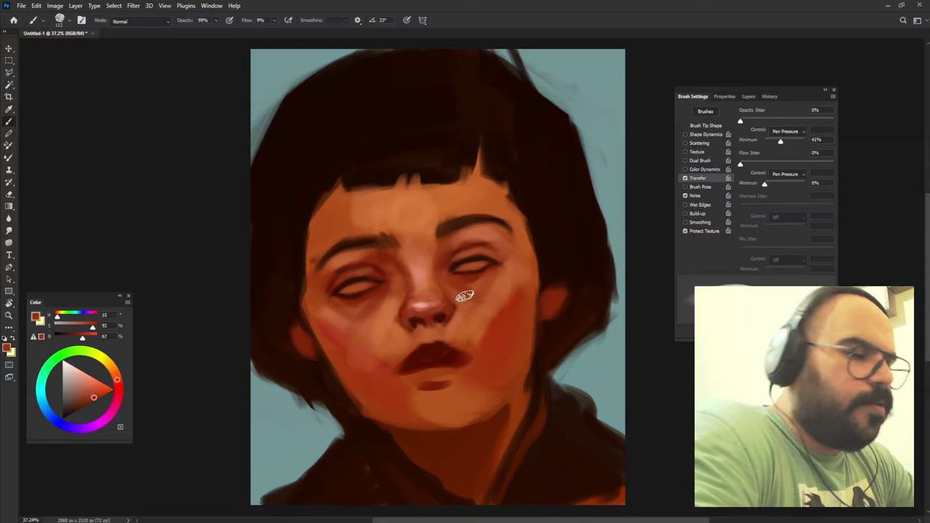
alt+click(502, 282)
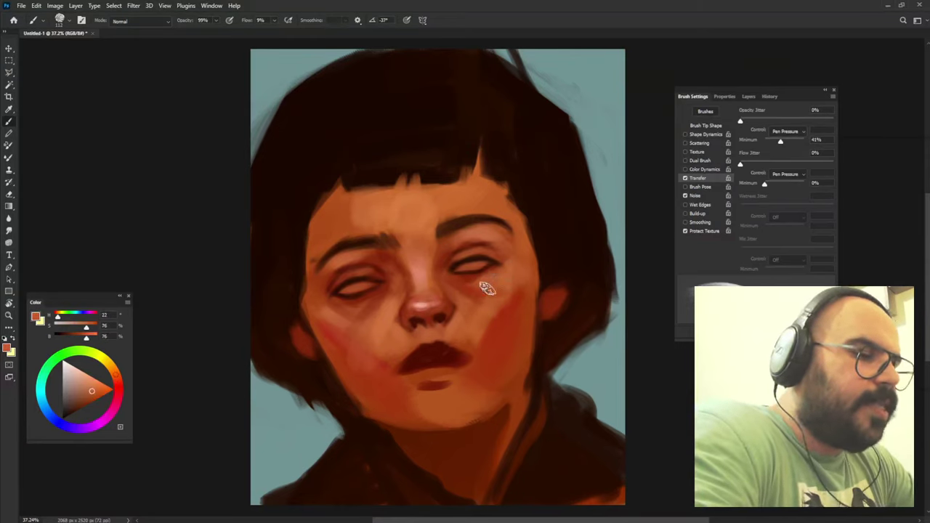
alt+click(343, 311)
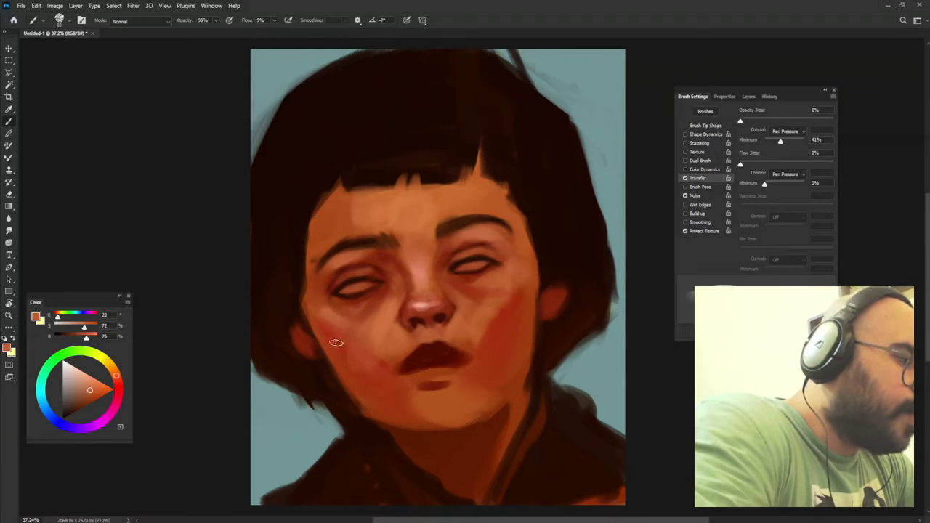
alt+click(403, 266)
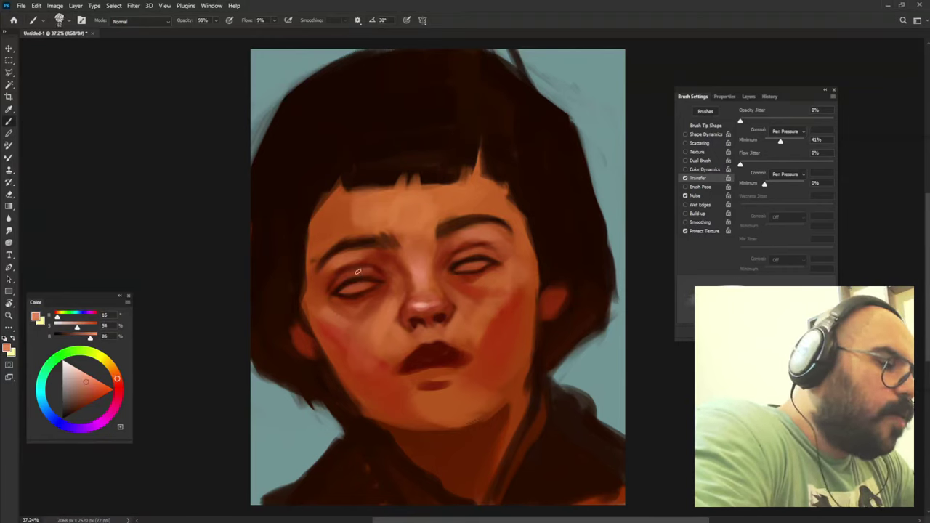
drag(356, 274, 346, 278)
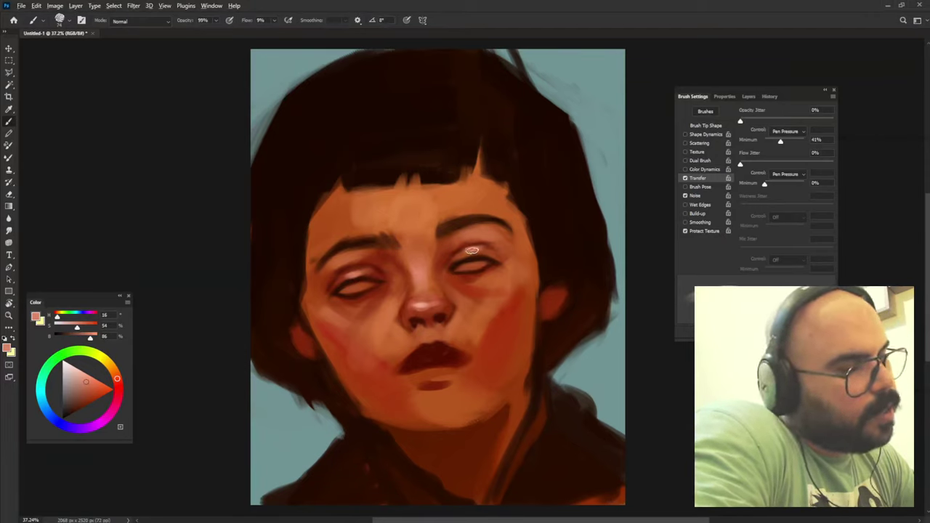
Shrink the brush and extend dark hair brown over the left forehead and temple.
alt+right_click(495, 229)
alt+right_click(436, 298)
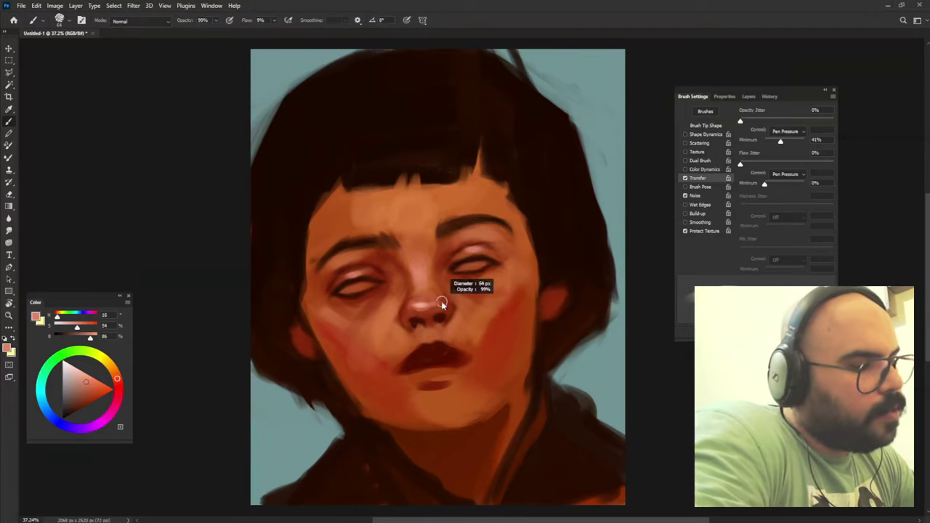
alt+click(403, 309)
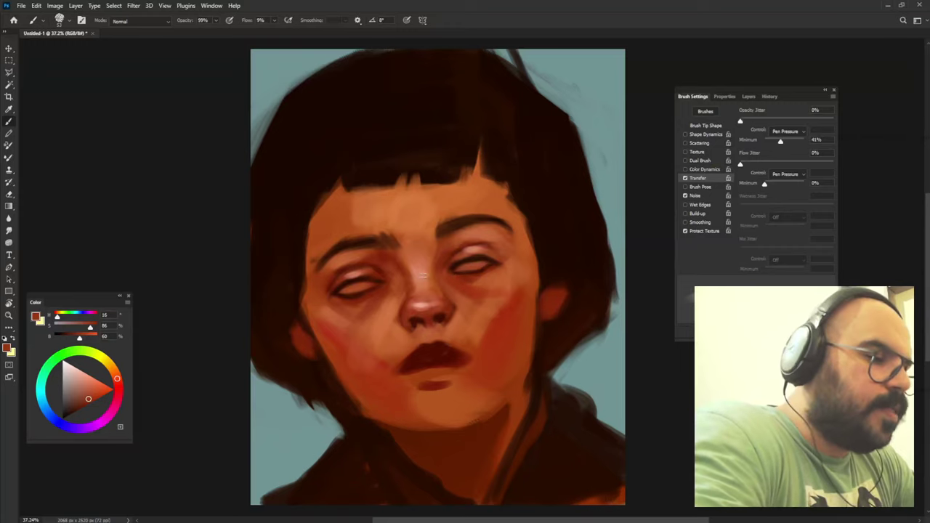
alt+click(280, 227)
drag(336, 191, 305, 245)
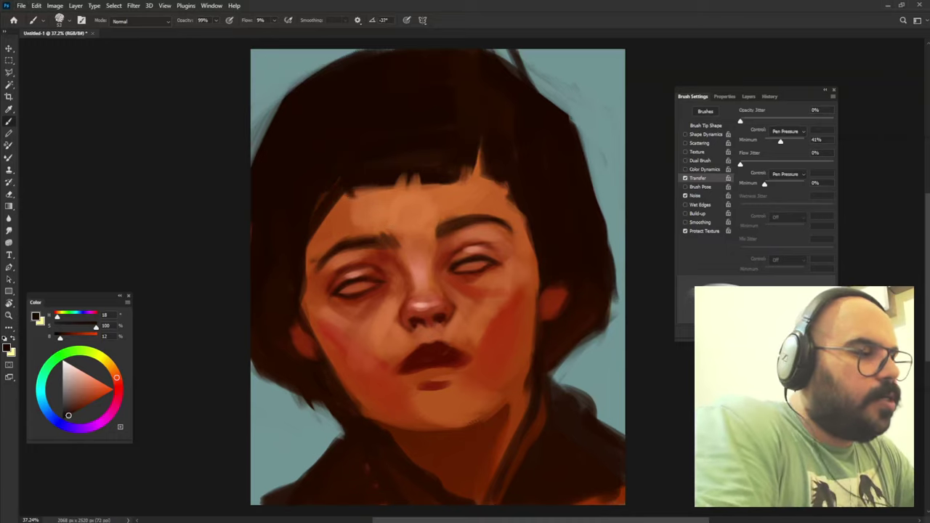
Sharpen the bangs' lower edge and paint over the pale bang spike in near-black.
drag(351, 193, 462, 184)
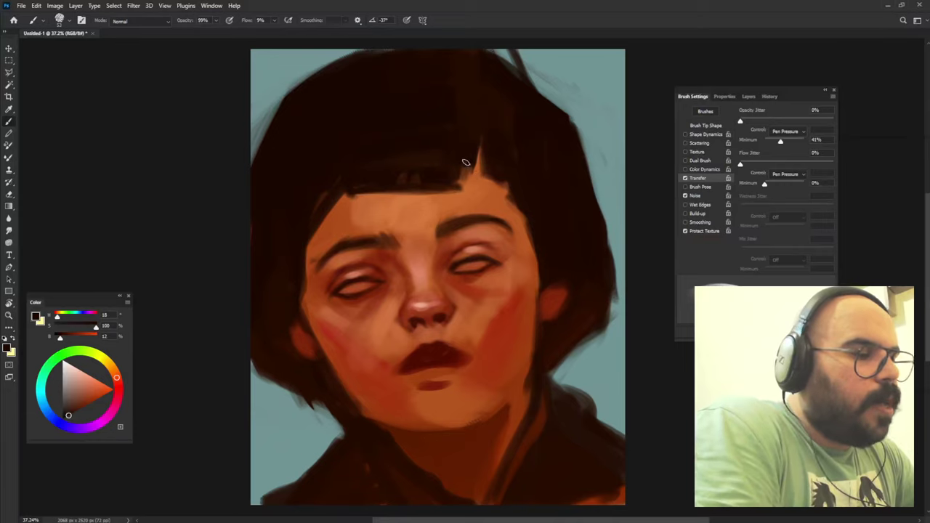
alt+click(470, 198)
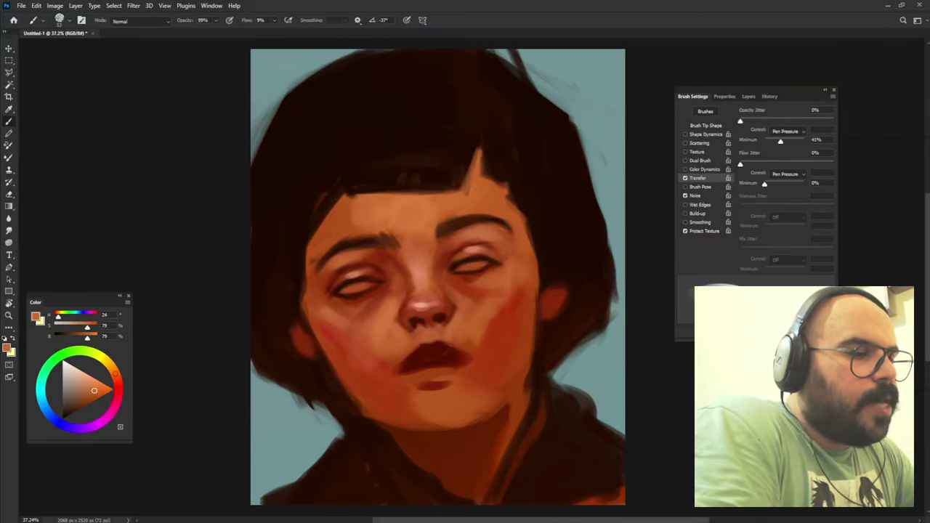
alt+click(480, 153)
drag(489, 190, 478, 149)
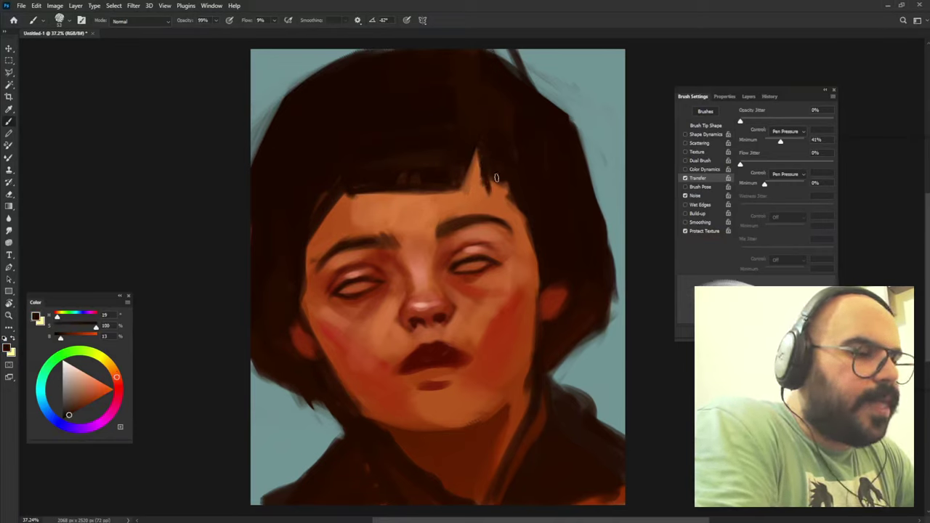
drag(493, 188, 509, 191)
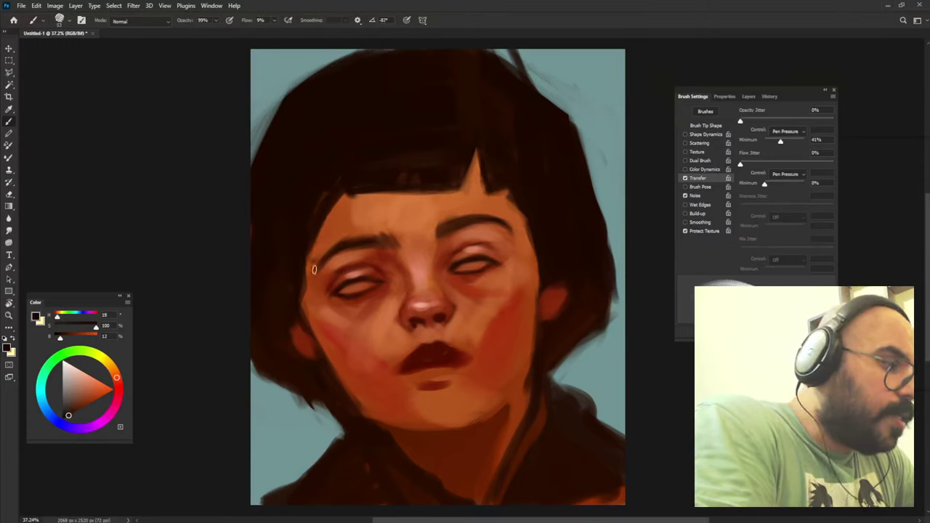
Add dark wispy strands along the left cheek, right edge, top-left and jaw.
mouse_move(311, 241)
mouse_down()
mouse_move(304, 313)
mouse_move(309, 236)
mouse_up()
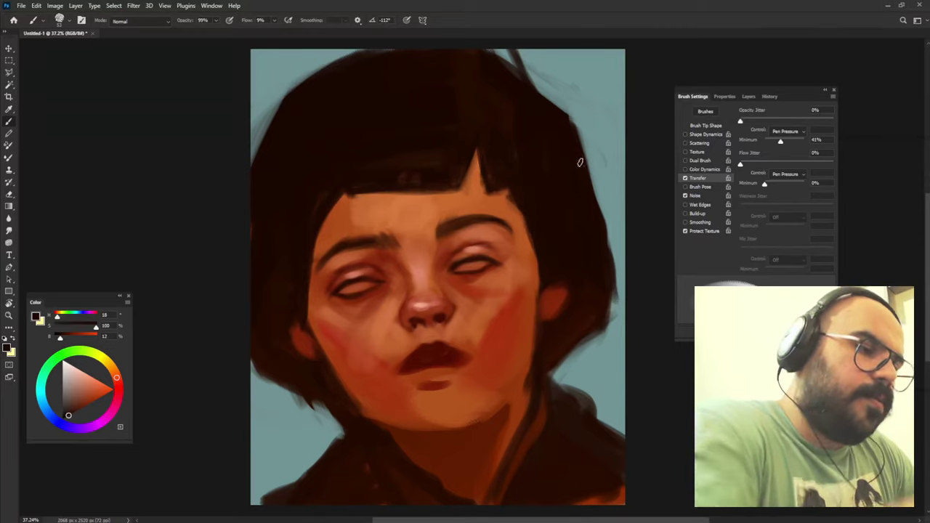
drag(577, 160, 614, 250)
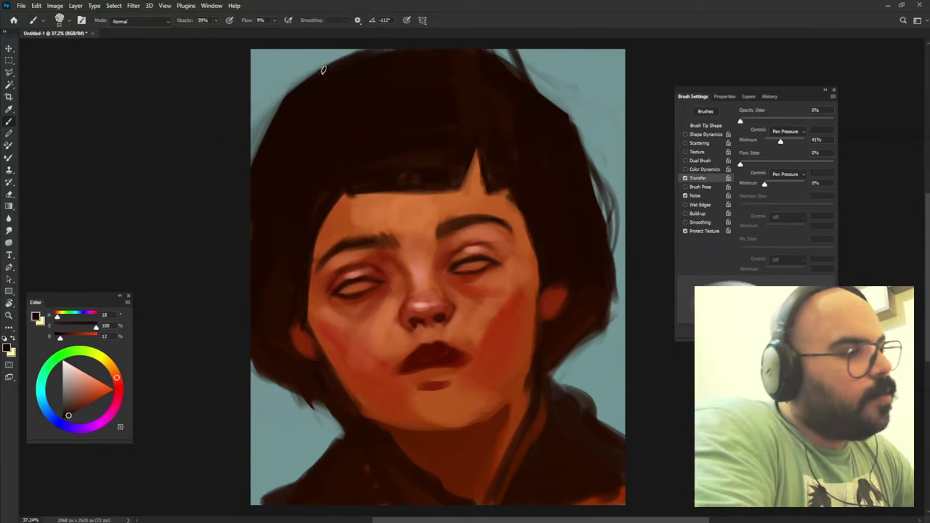
mouse_move(323, 69)
mouse_down()
mouse_move(253, 122)
mouse_move(254, 109)
mouse_up()
mouse_move(275, 373)
mouse_down()
mouse_move(269, 383)
mouse_move(350, 426)
mouse_up()
mouse_move(590, 339)
mouse_down()
mouse_move(555, 384)
mouse_move(569, 370)
mouse_up()
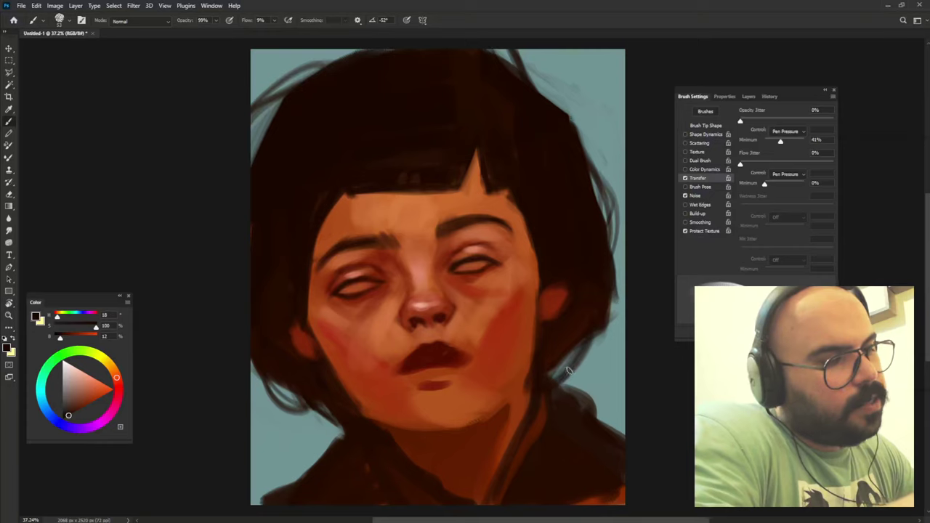
Darken the upper lip line with black paint.
alt+click(442, 367)
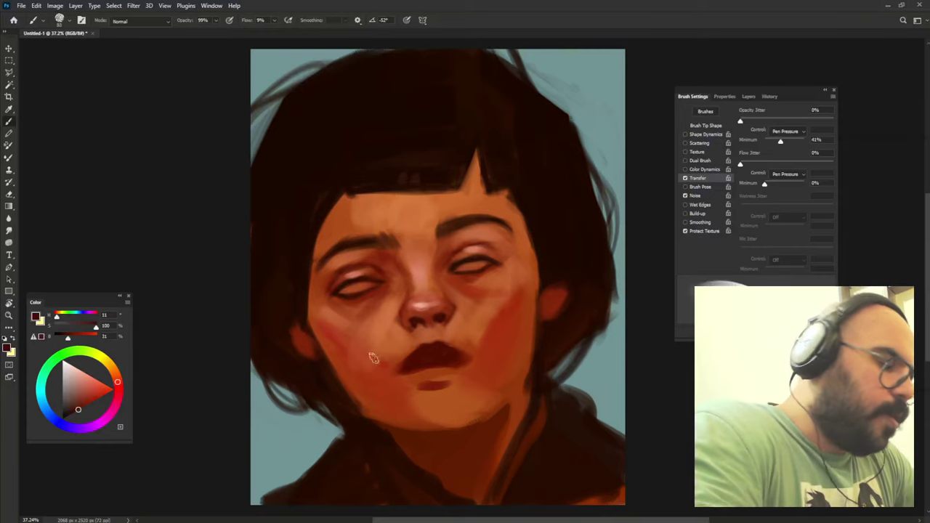
click(95, 399)
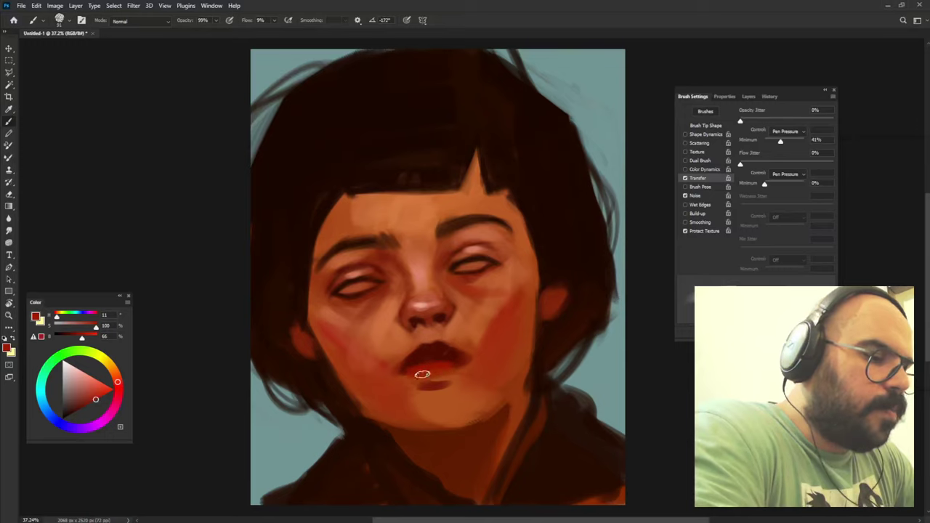
alt+click(472, 348)
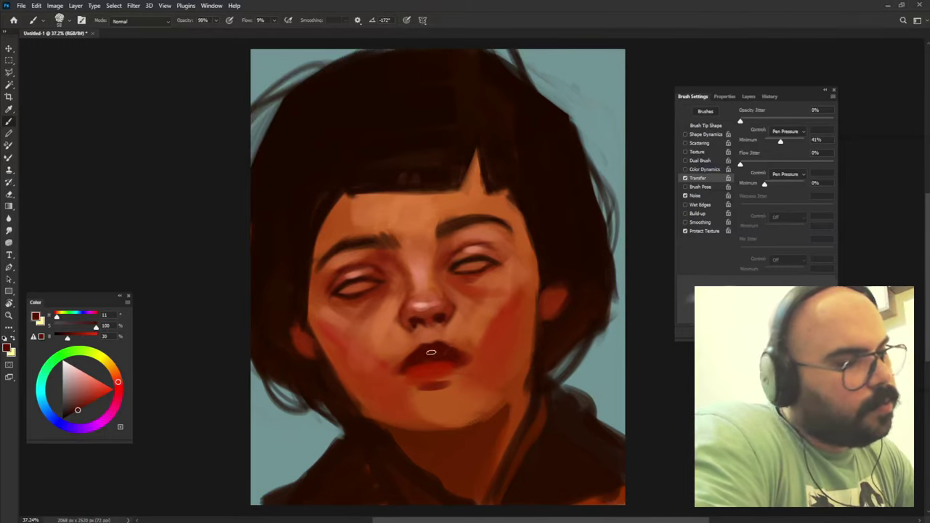
click(62, 418)
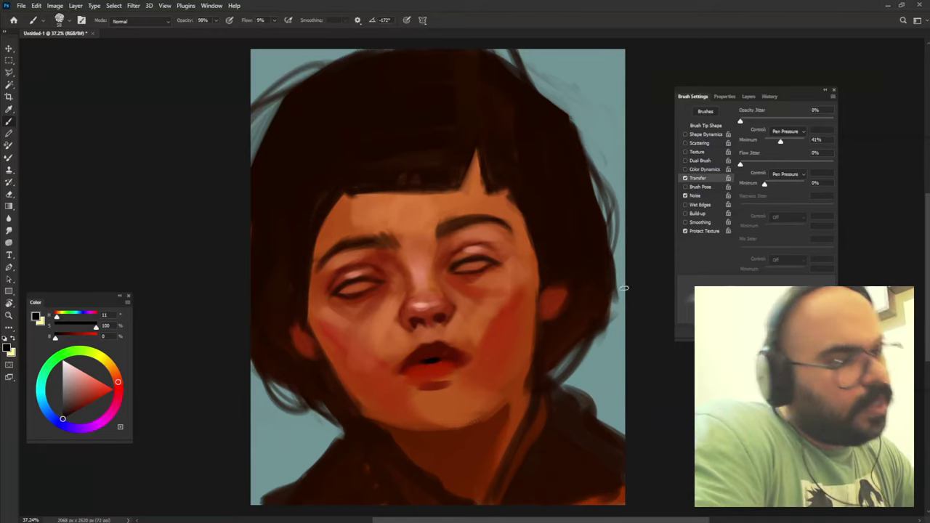
drag(436, 354, 407, 367)
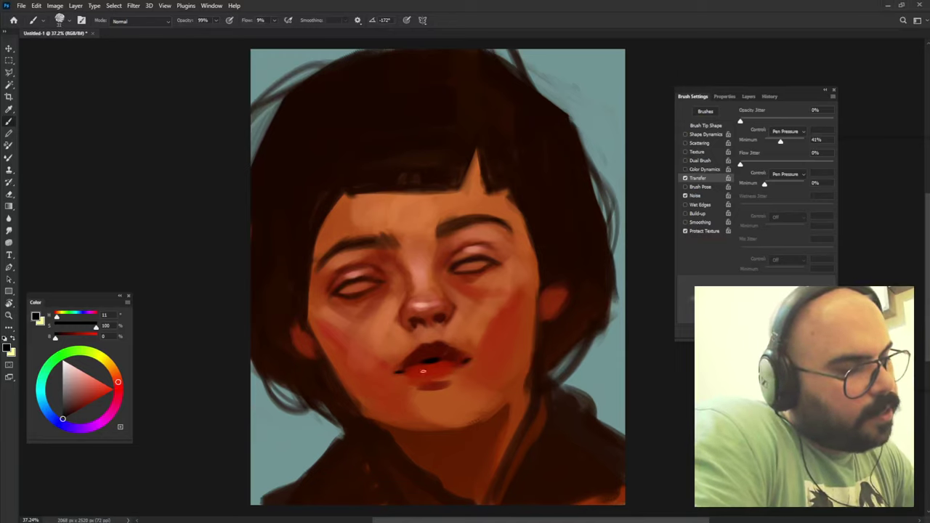
Dab a light yellow-orange highlight beside the mouth.
alt+click(434, 366)
alt+click(410, 363)
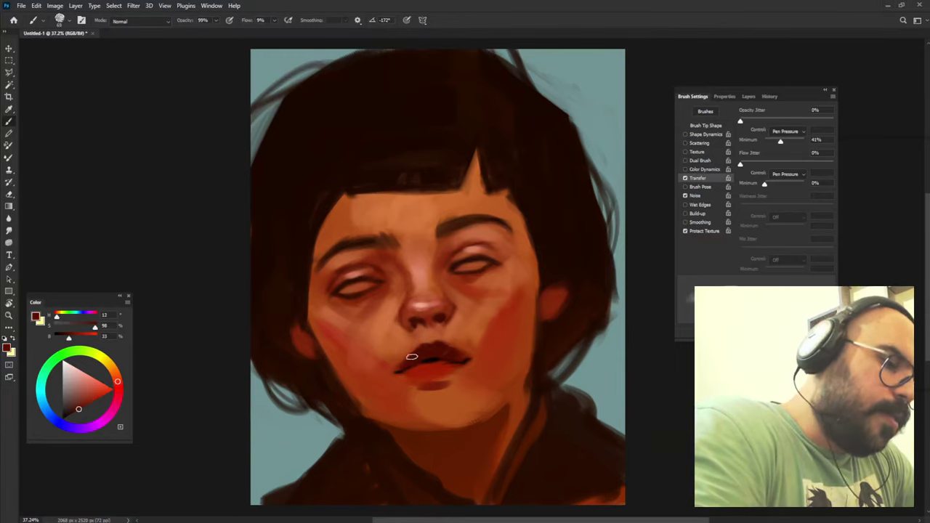
alt+click(426, 276)
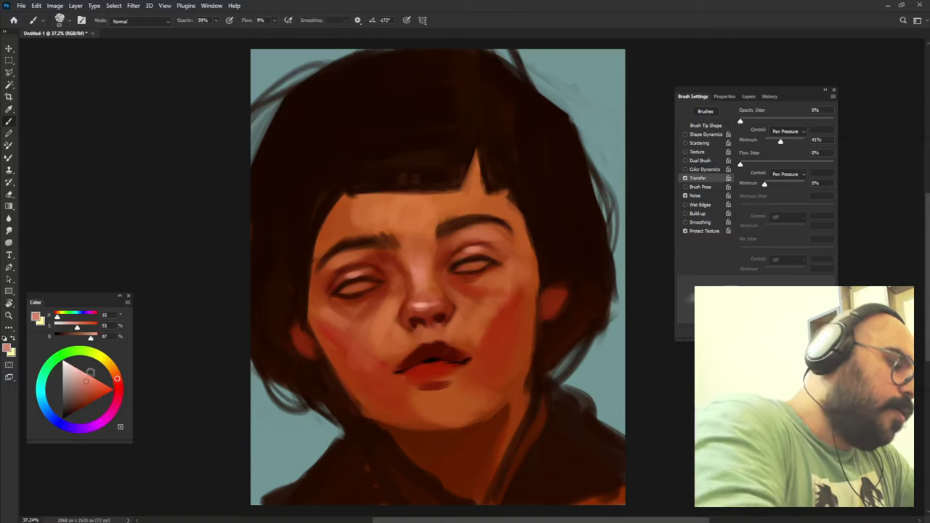
click(108, 364)
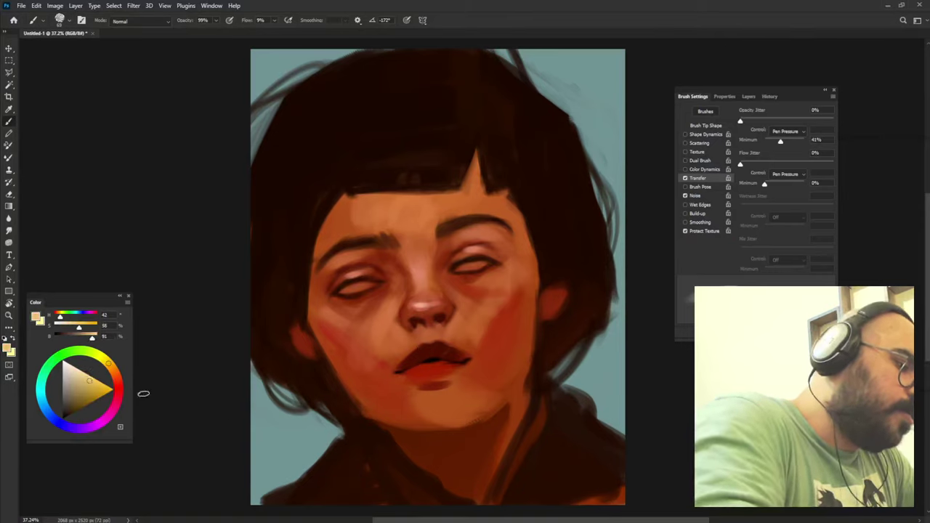
drag(407, 337, 398, 346)
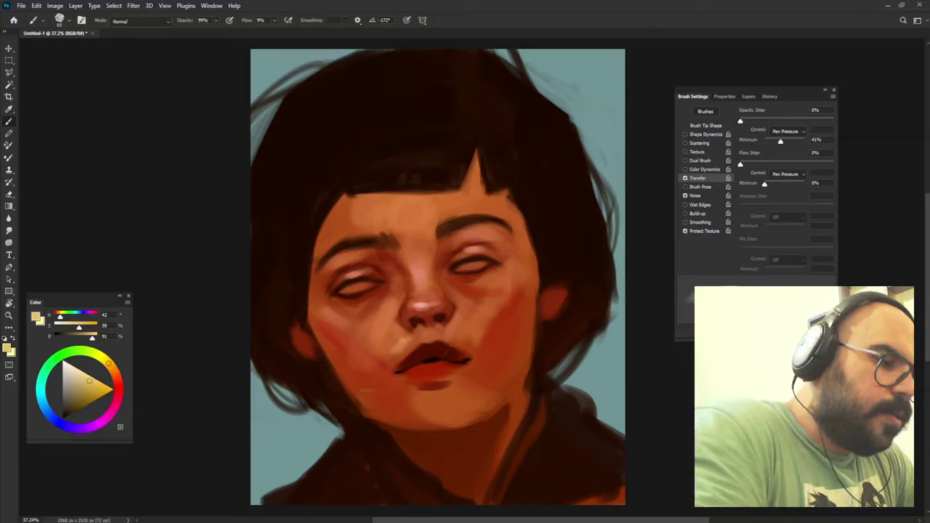
Sample deeper orange skin tones and resize the brush from about 31 px to 81 px.
alt+click(407, 338)
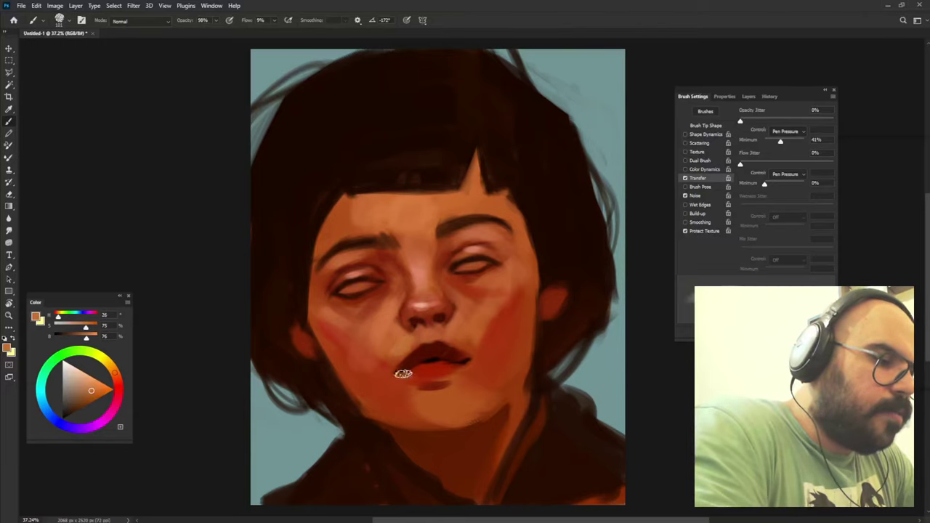
alt+click(401, 362)
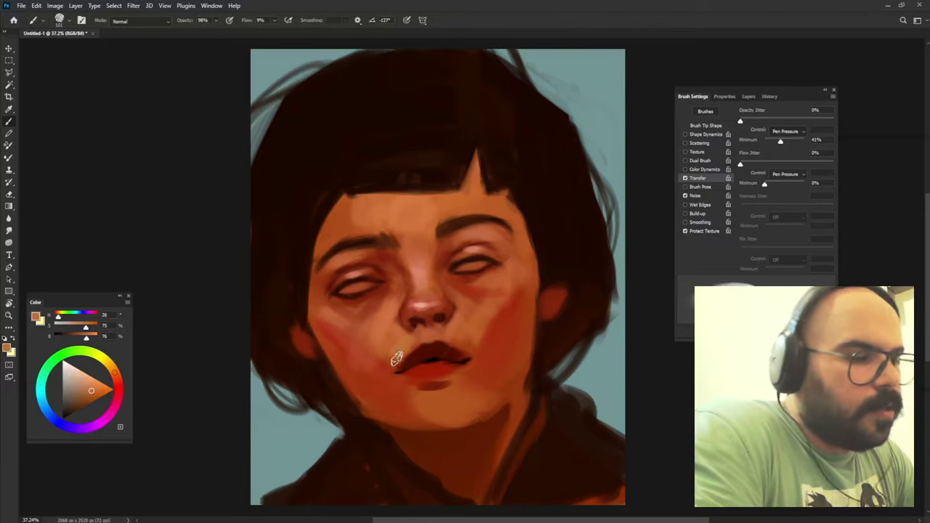
alt+right_click(463, 346)
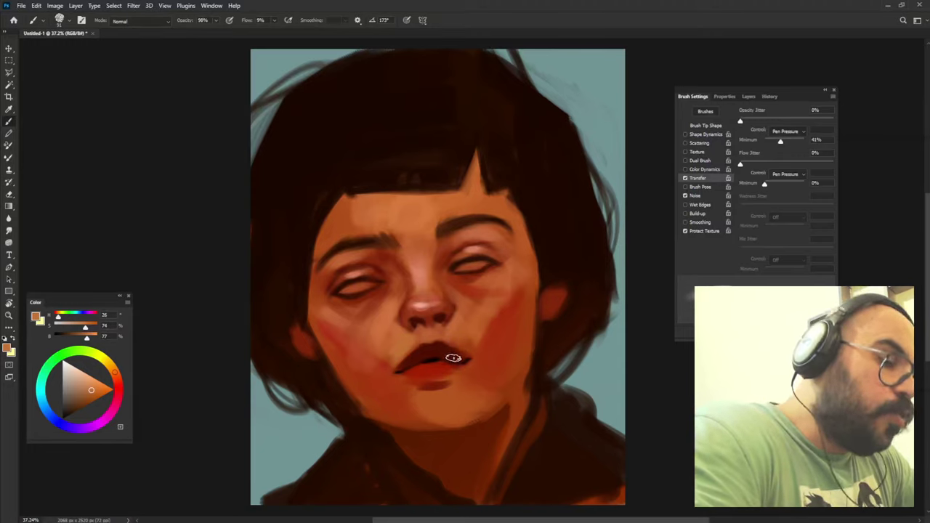
alt+right_click(466, 332)
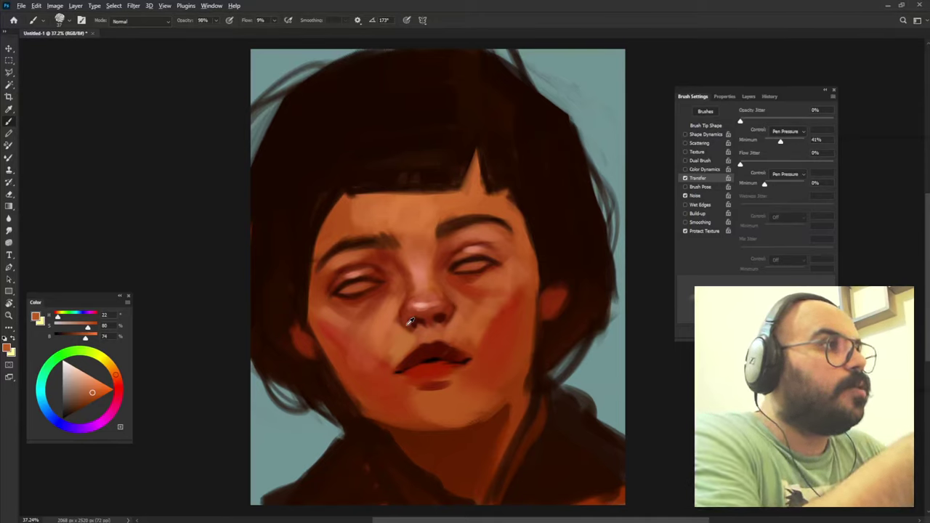
Paint a dark brown shadow along the underside of the chin.
alt+click(538, 286)
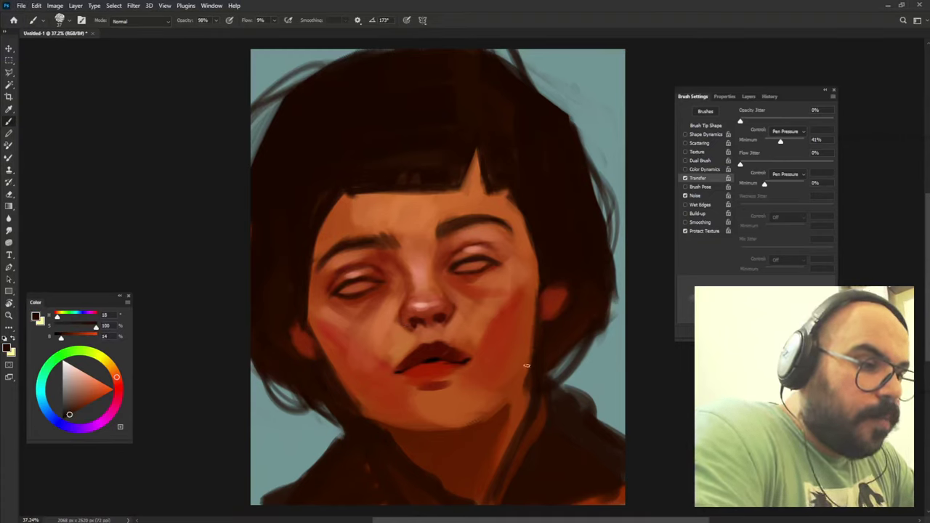
alt+click(413, 380)
alt+click(425, 391)
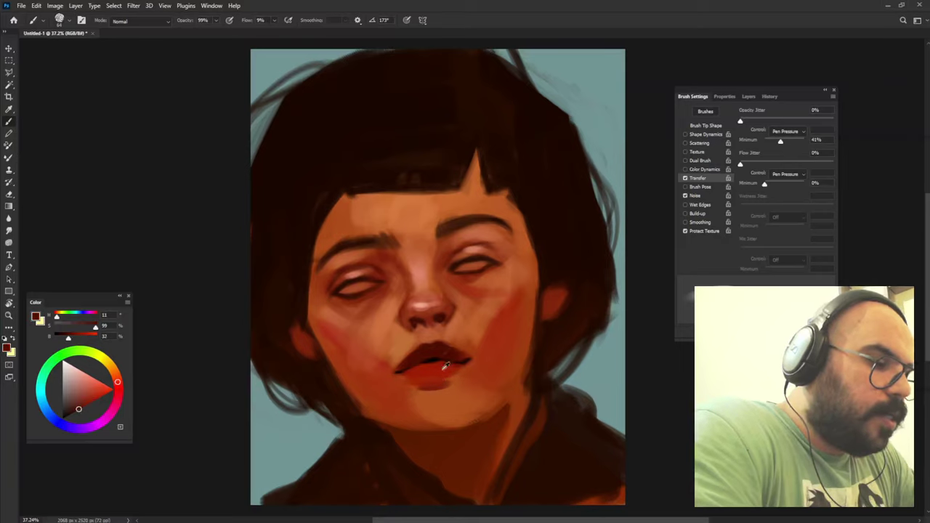
alt+click(417, 392)
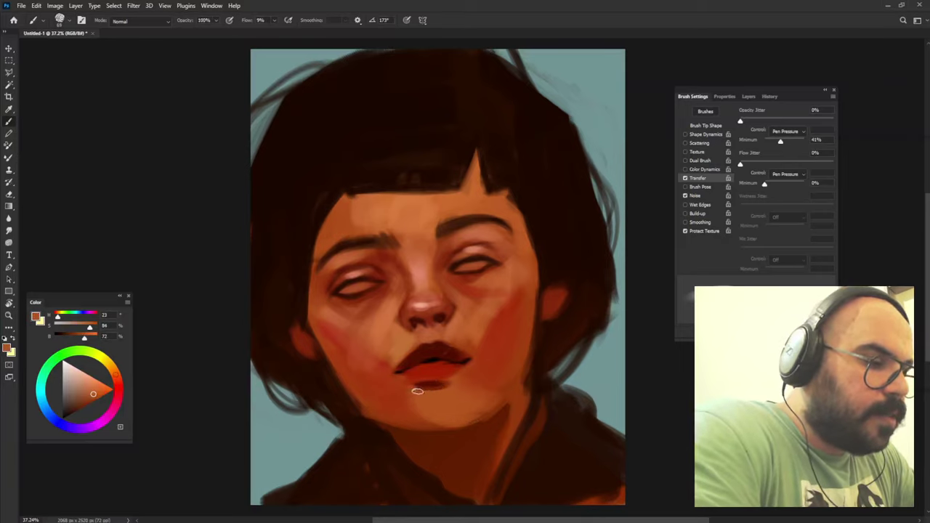
alt+click(445, 394)
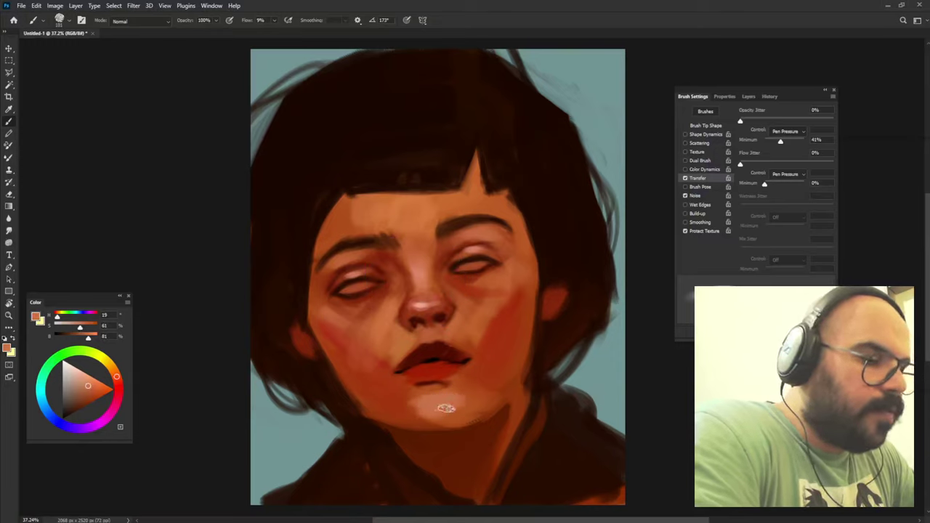
alt+click(422, 438)
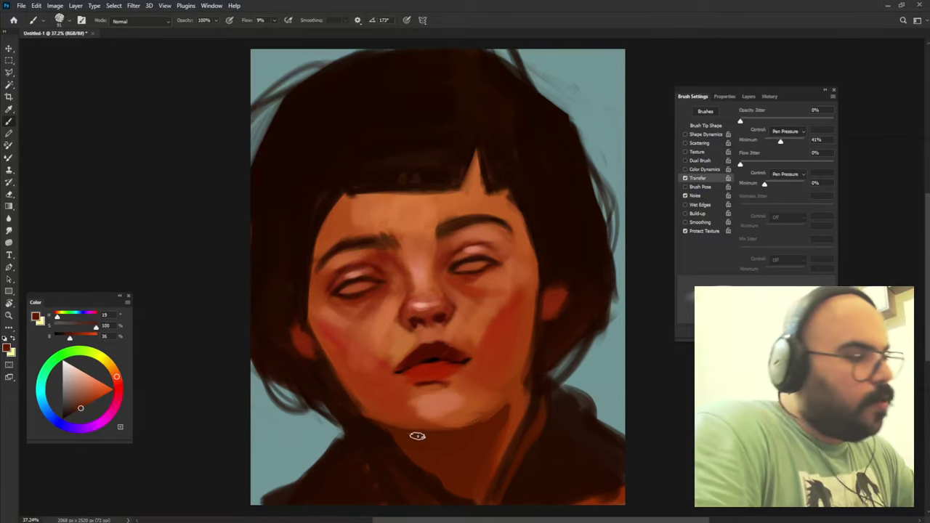
alt+click(339, 368)
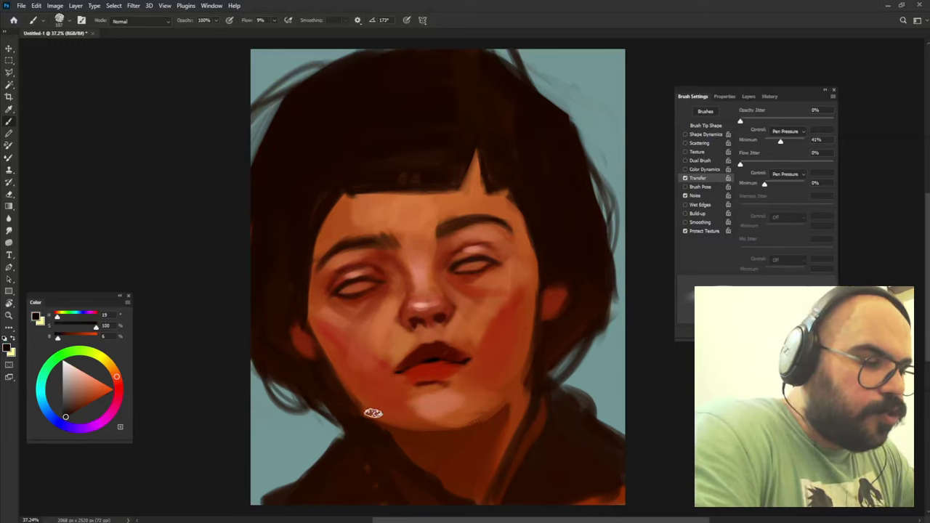
alt+click(384, 411)
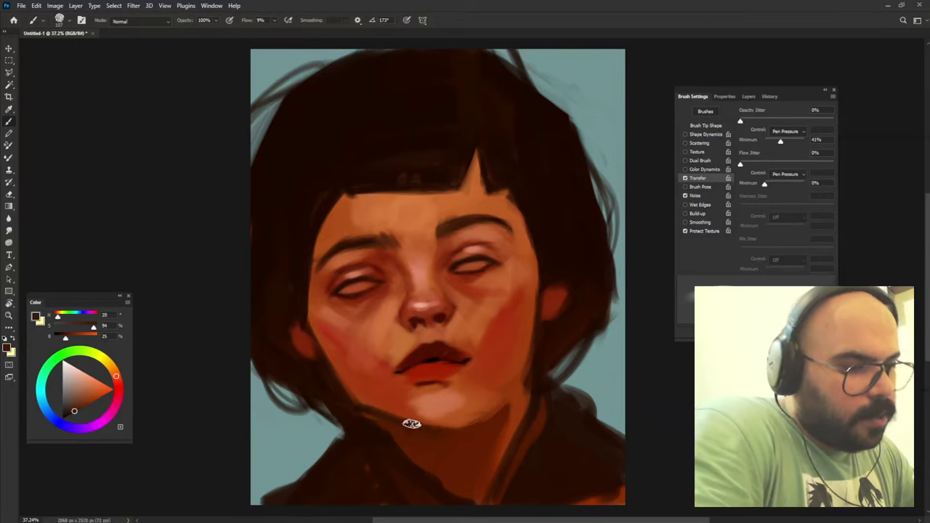
mouse_move(411, 423)
mouse_down()
mouse_move(465, 427)
mouse_move(502, 400)
mouse_move(422, 443)
mouse_move(385, 430)
mouse_up()
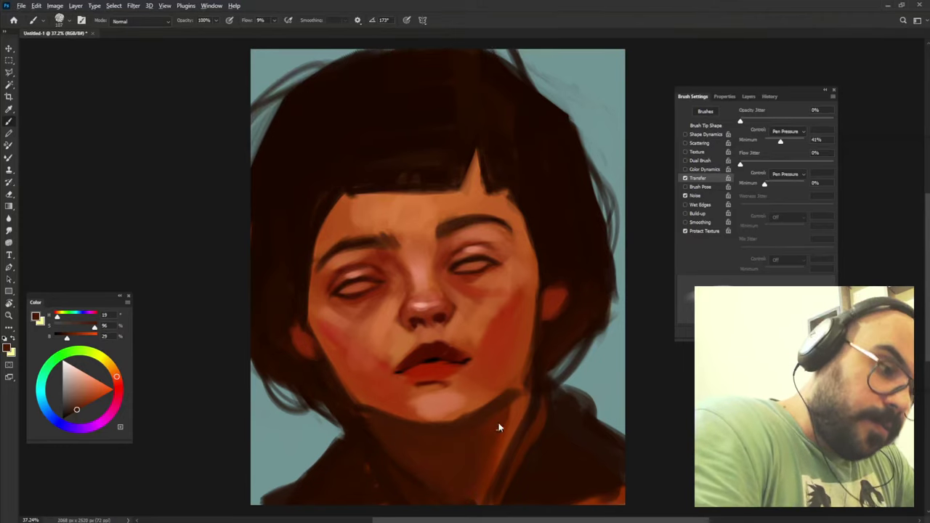
Sample darker browns, chin skin and cheek reds while adjusting the brush size.
alt+click(516, 411)
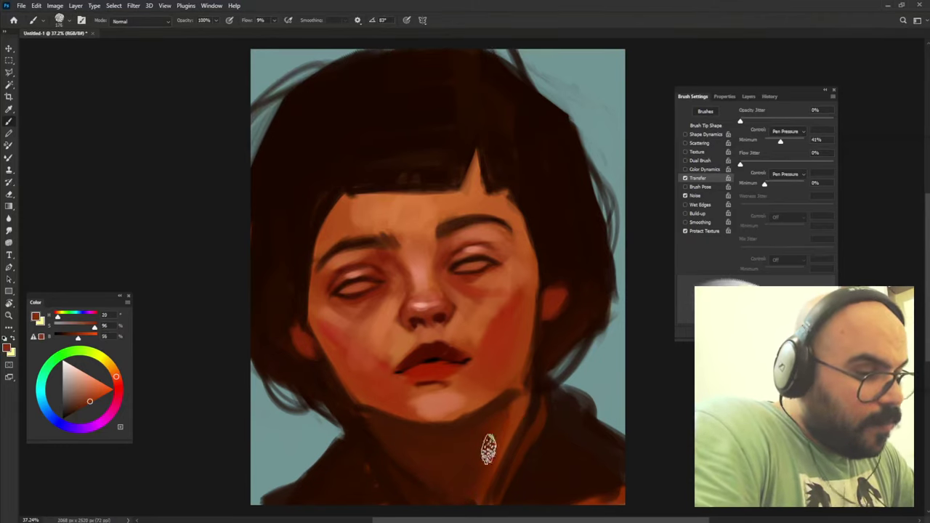
alt+click(452, 477)
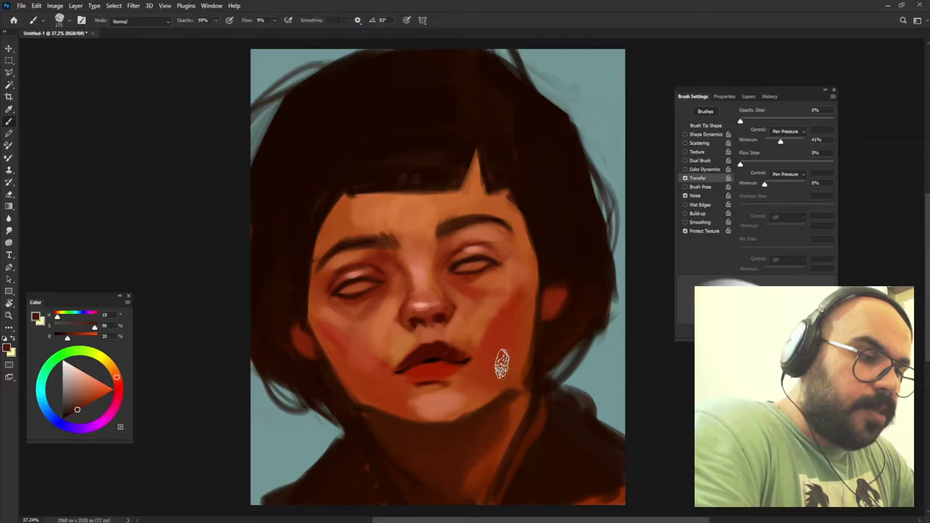
alt+right_click(500, 396)
alt+click(391, 400)
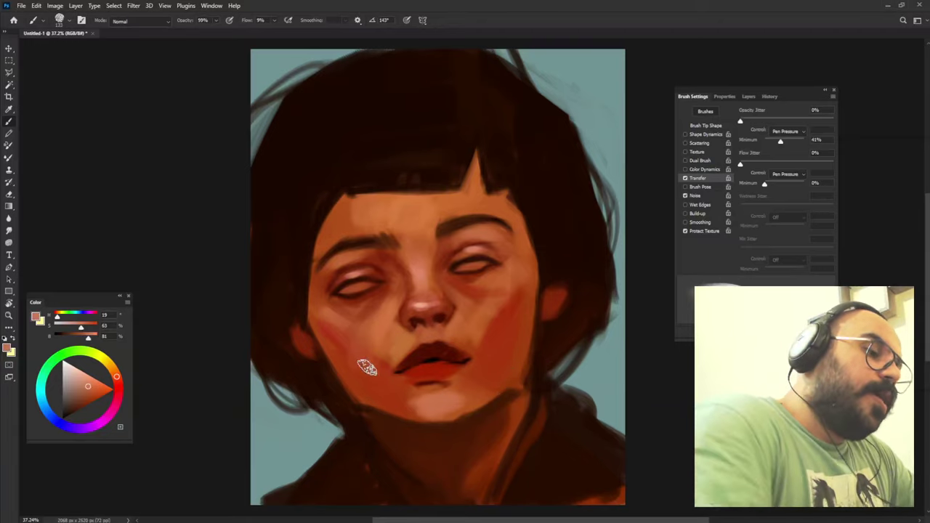
alt+right_click(371, 395)
alt+click(369, 374)
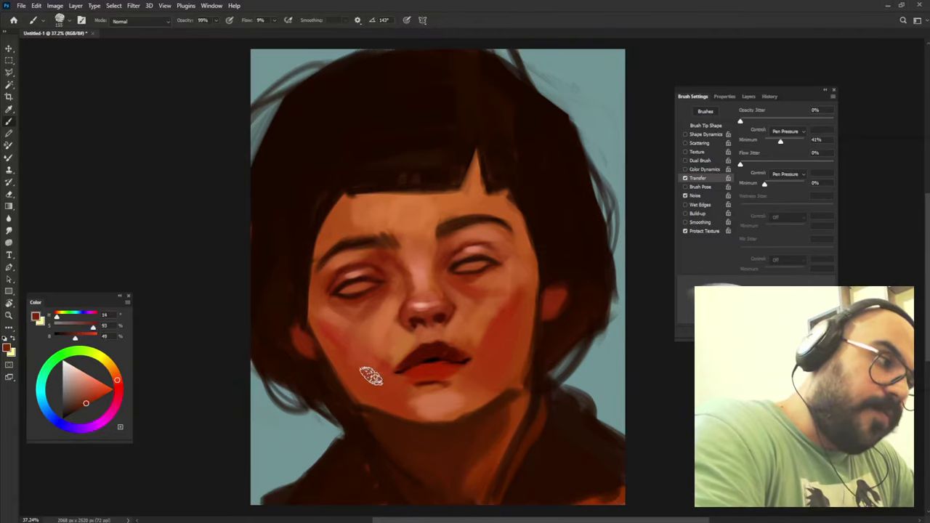
alt+click(357, 353)
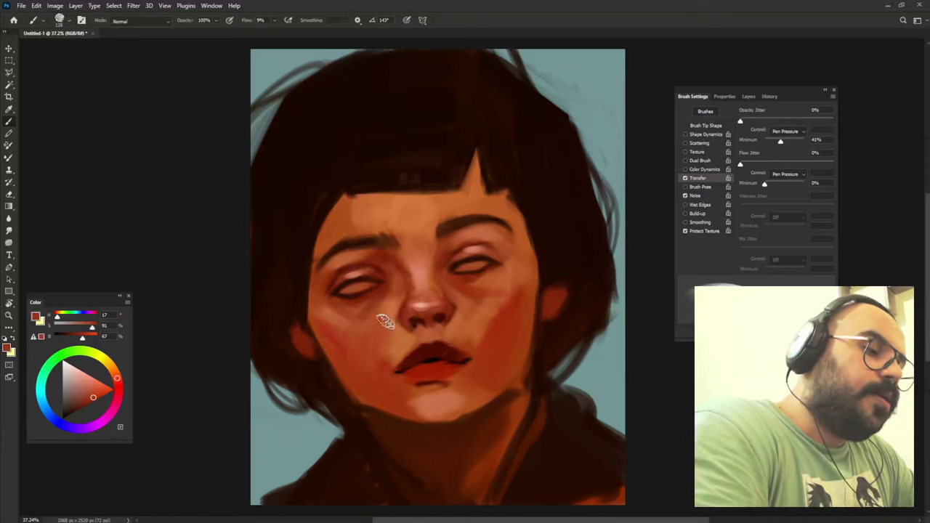
Lighten the forehead under the bangs with a sampled light skin tone.
alt+click(456, 322)
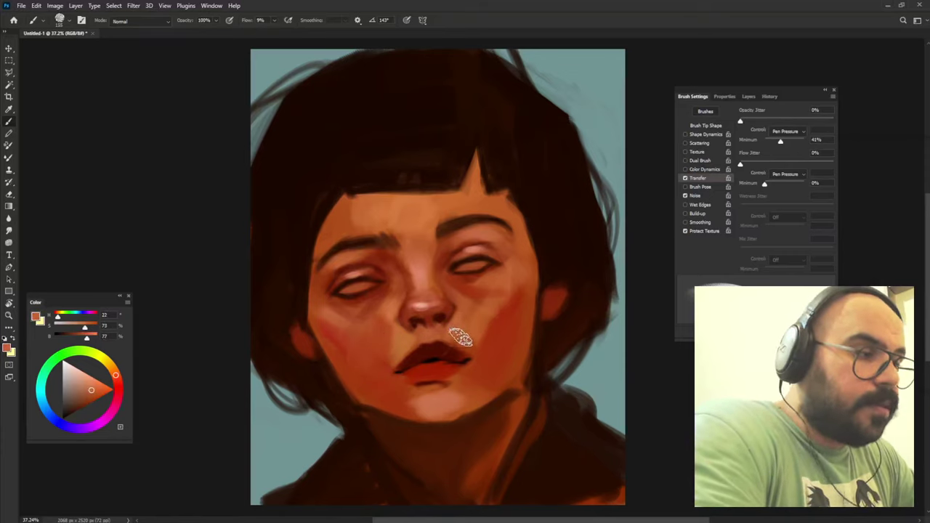
alt+right_click(490, 298)
alt+click(474, 307)
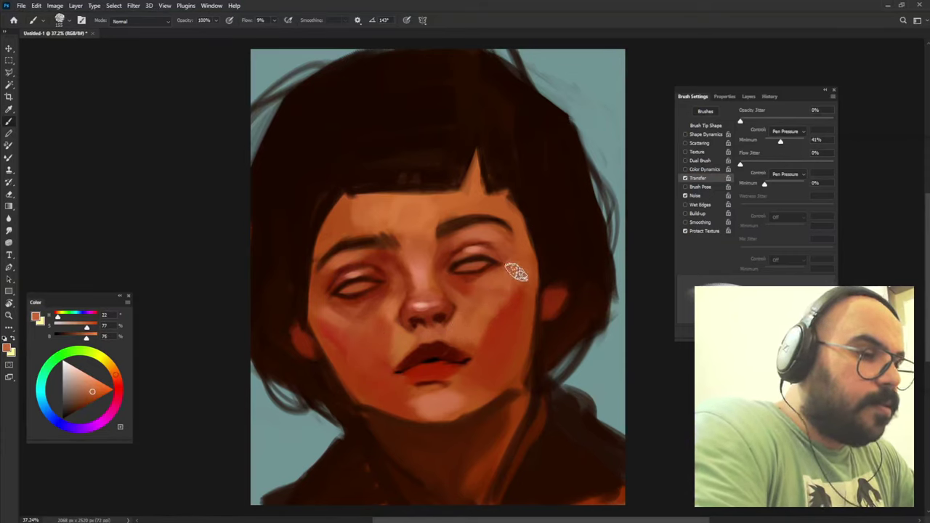
alt+click(474, 240)
key(5)
key(9)
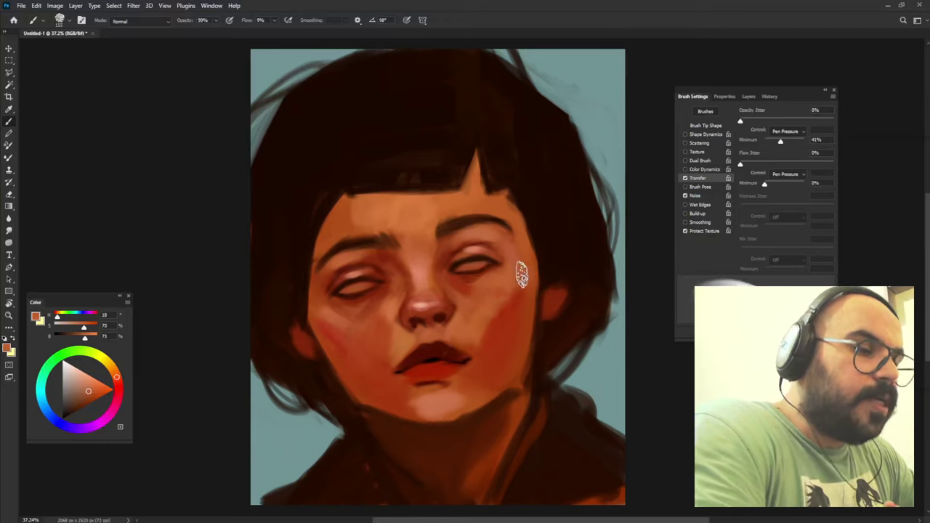
alt+click(491, 242)
key(0)
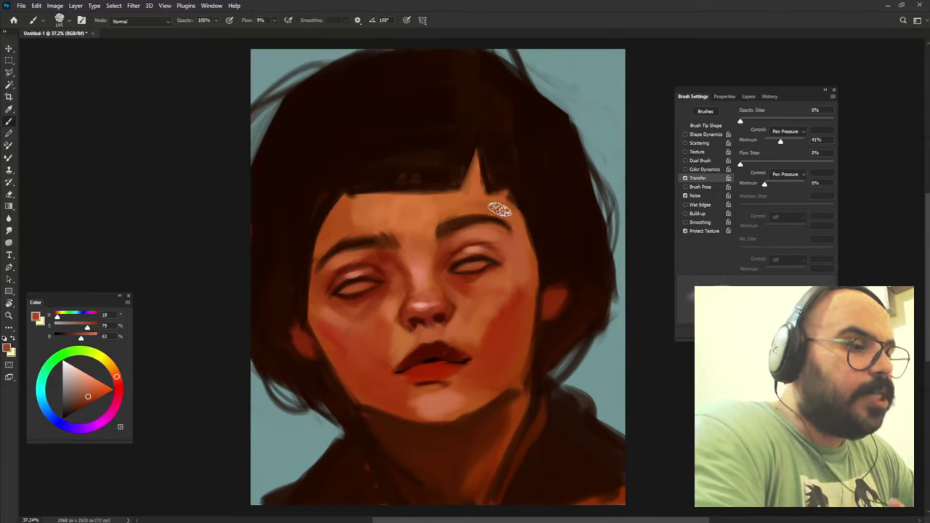
alt+click(482, 240)
mouse_move(490, 197)
mouse_down()
mouse_move(466, 201)
mouse_move(509, 216)
mouse_move(472, 161)
mouse_move(483, 194)
mouse_move(508, 201)
mouse_move(504, 167)
mouse_up()
Paint a dark brown bang tip over the right forehead, varying opacity around 55%.
alt+click(505, 205)
key(5)
key(5)
alt+click(514, 183)
key(9)
key(4)
alt+click(502, 196)
alt+click(508, 178)
mouse_move(518, 213)
mouse_down()
mouse_move(515, 197)
mouse_move(522, 218)
mouse_up()
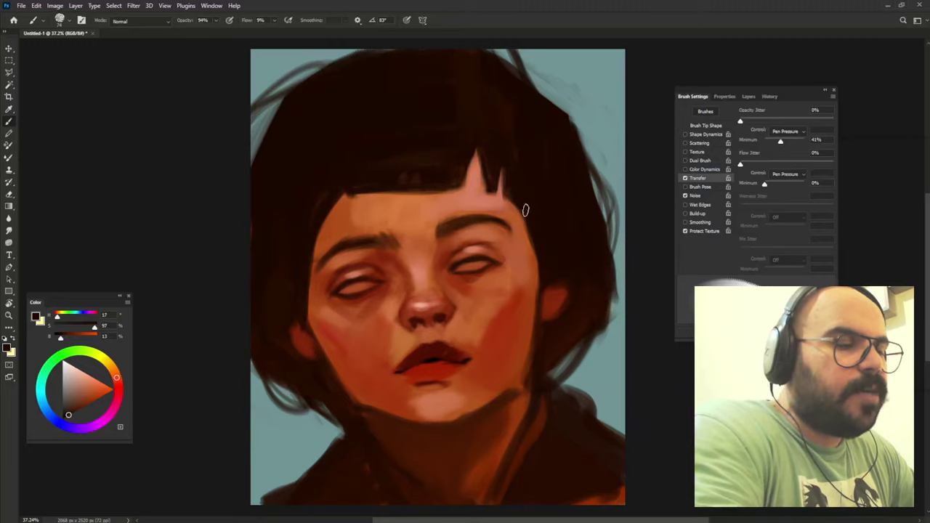
alt+click(526, 209)
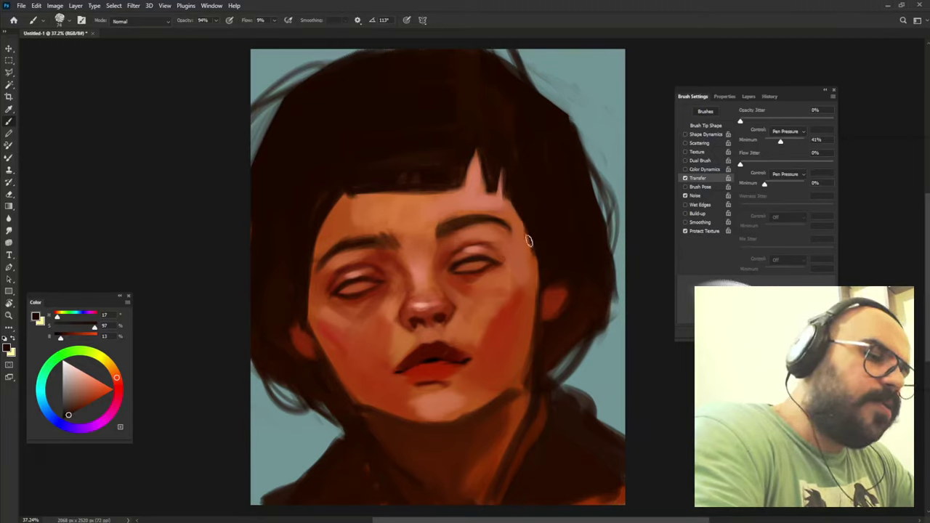
alt+click(312, 218)
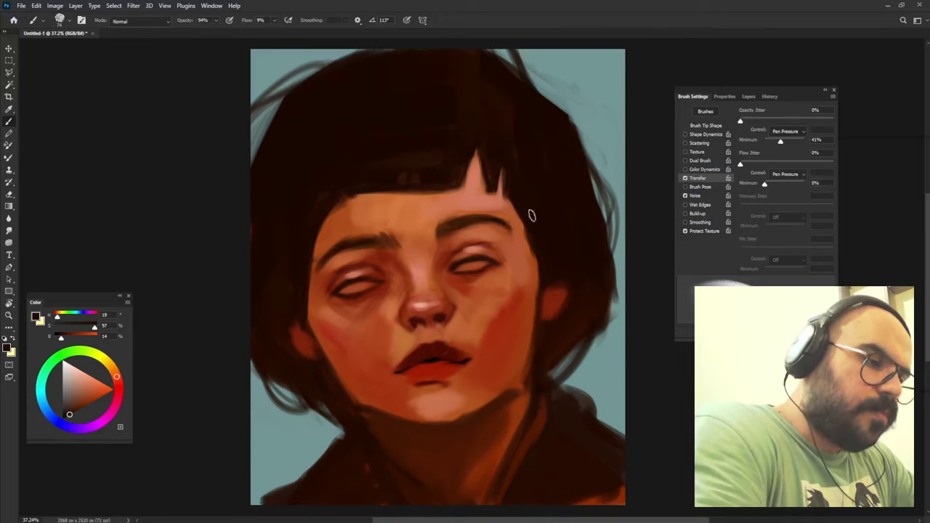
key(shift+Left)
key(shift+Left)
key(shift+Left)
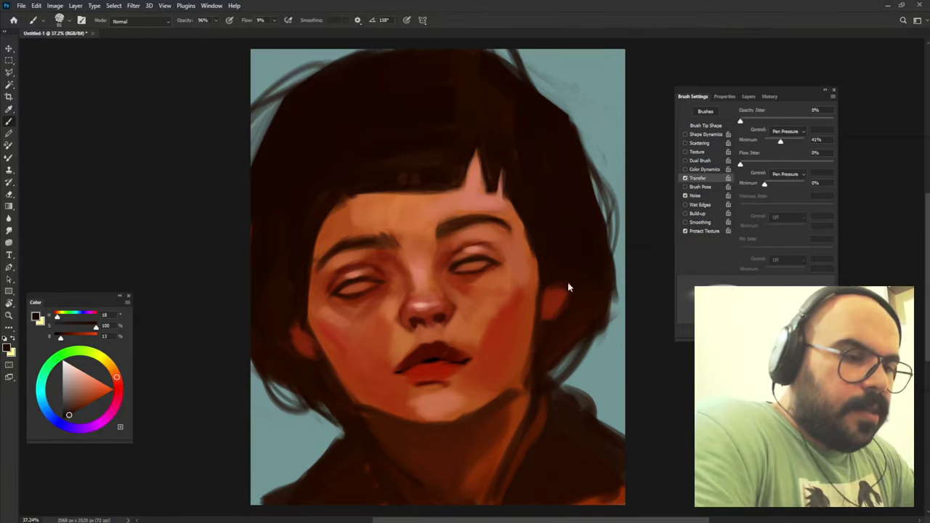
key(shift+Right)
key(shift+Right)
key(shift+Right)
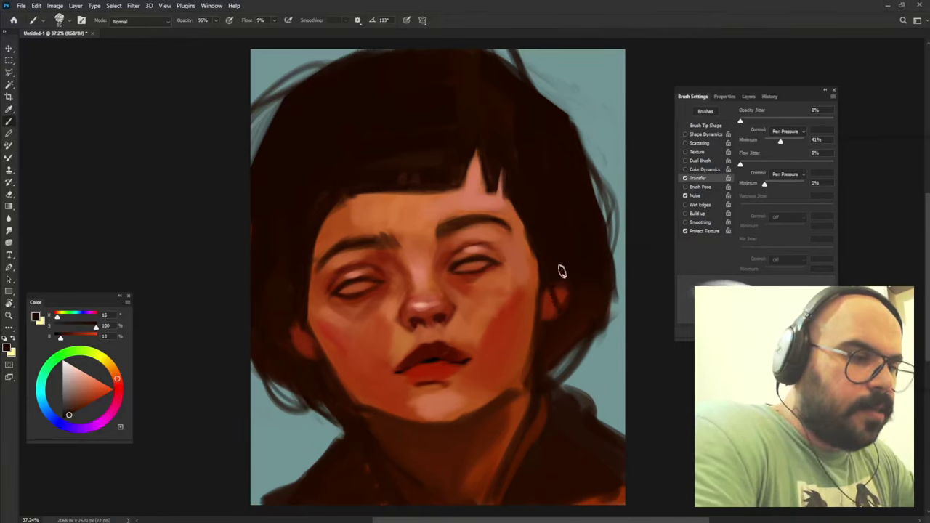
key(shift+Right)
key(shift+Right)
key(shift+Right)
alt+right_click(304, 331)
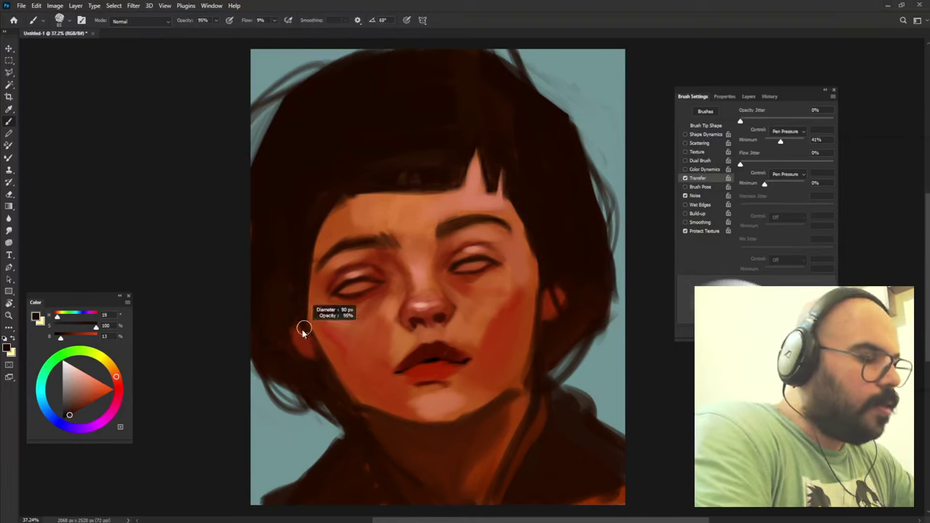
drag(304, 331, 296, 343)
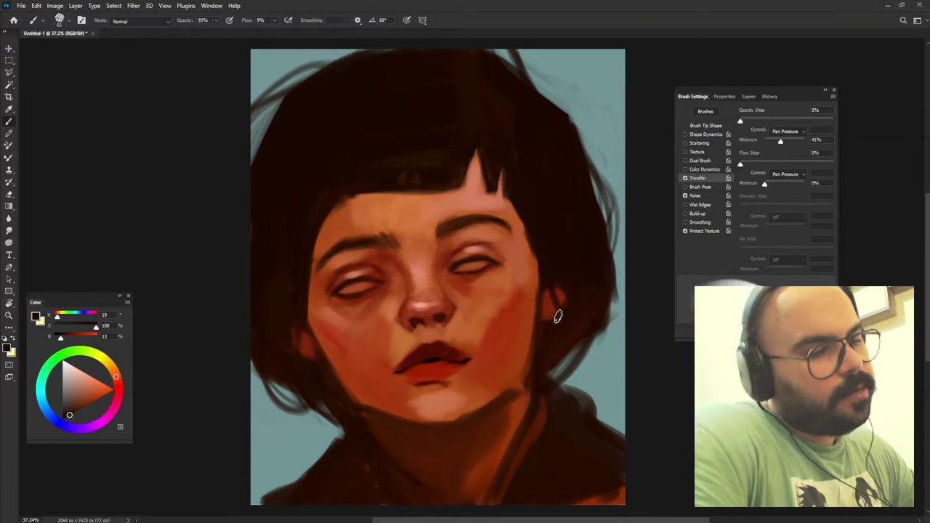
alt+click(509, 291)
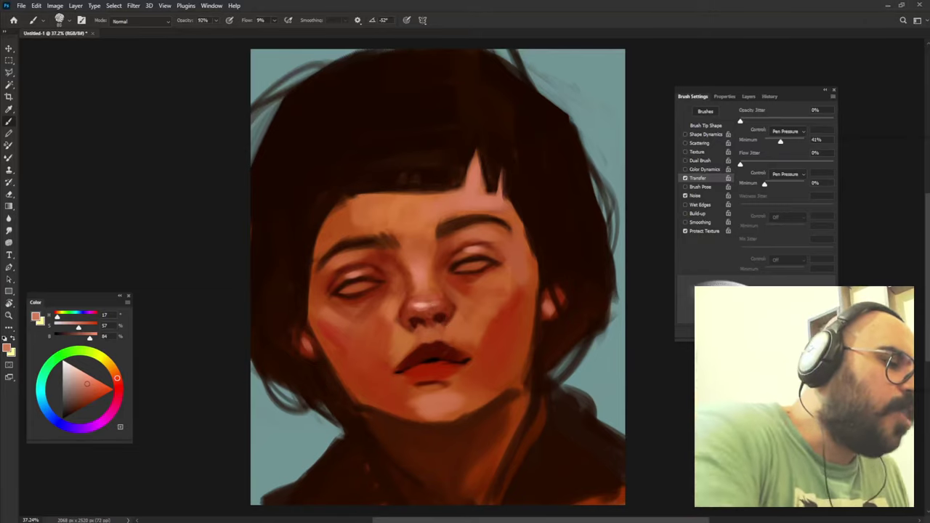
Paint a light pink stroke left of the mouth and sample nose and lip tones.
alt+click(391, 307)
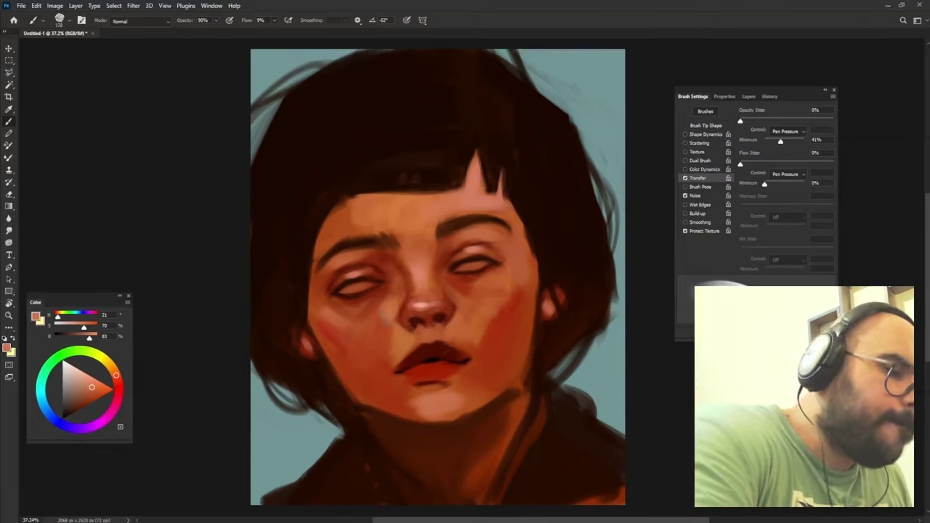
drag(385, 320, 377, 348)
alt+click(388, 326)
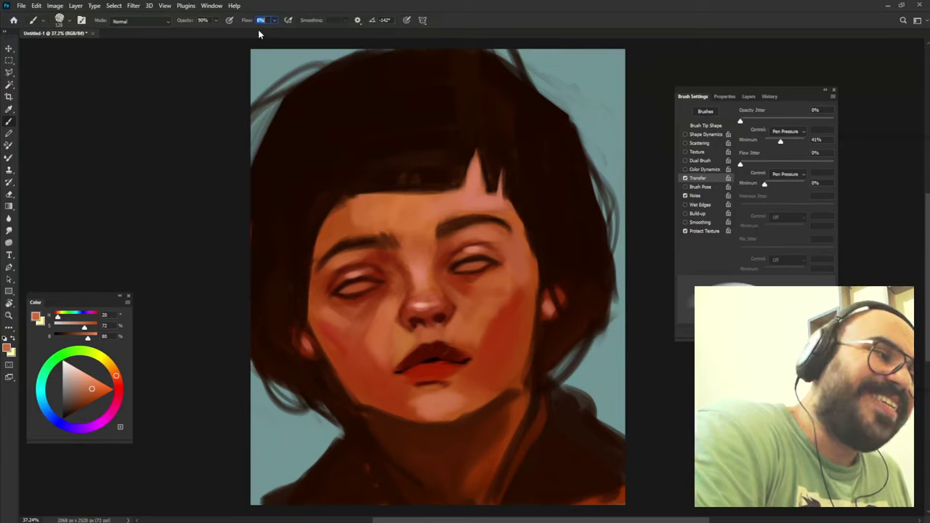
alt+click(409, 295)
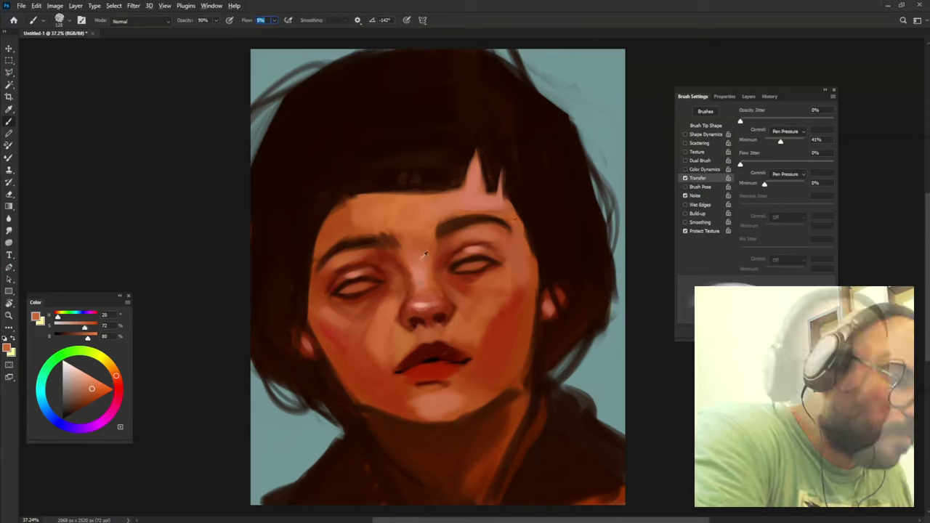
alt+click(449, 331)
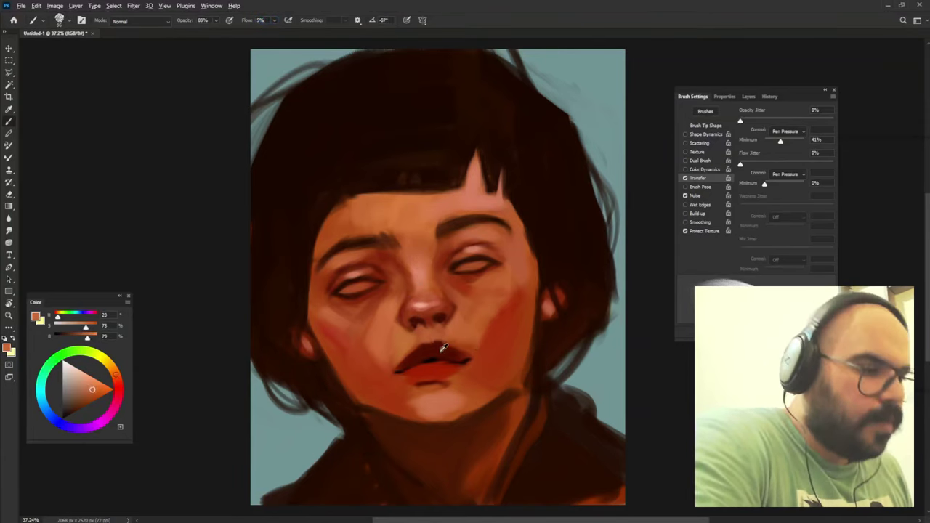
alt+click(449, 349)
alt+click(451, 341)
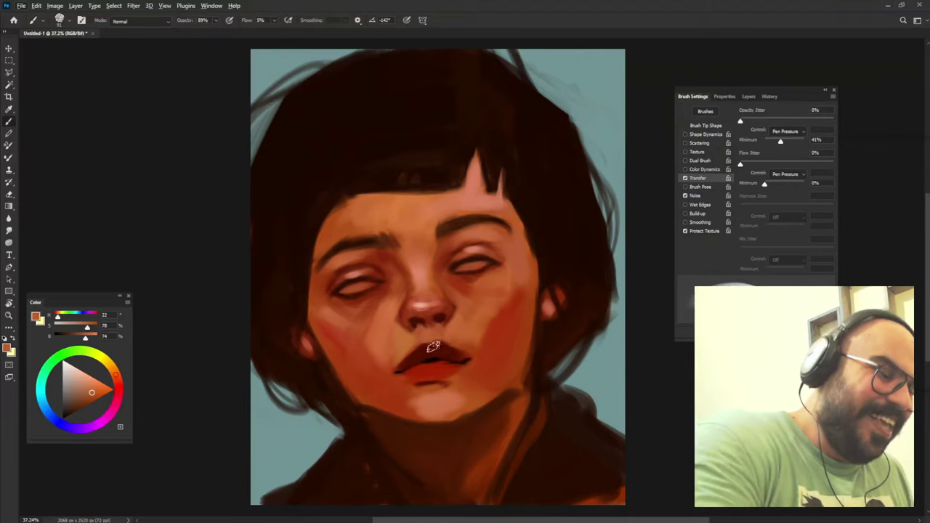
Sample cheek skin tones, rotate the brush tip and adjust brush size and opacity.
alt+click(364, 321)
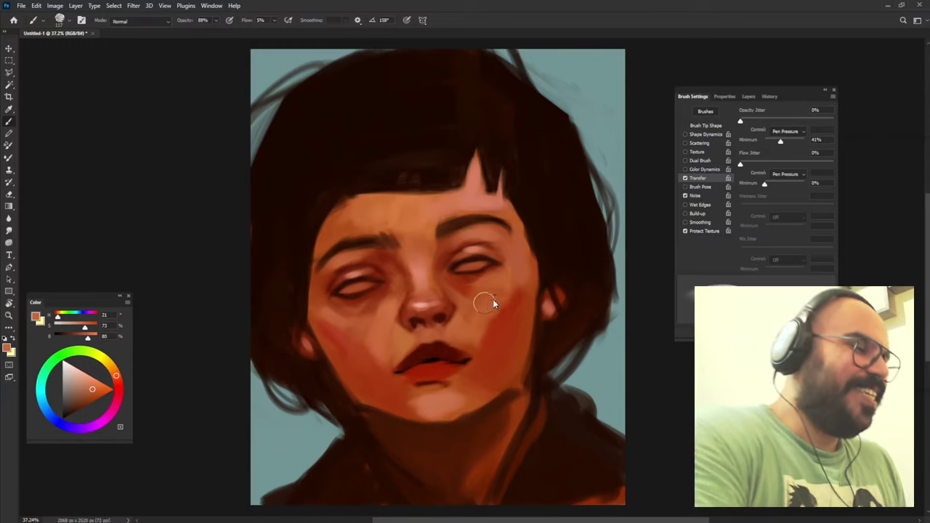
key(shift+Left)
key(shift+Left)
key(shift+Left)
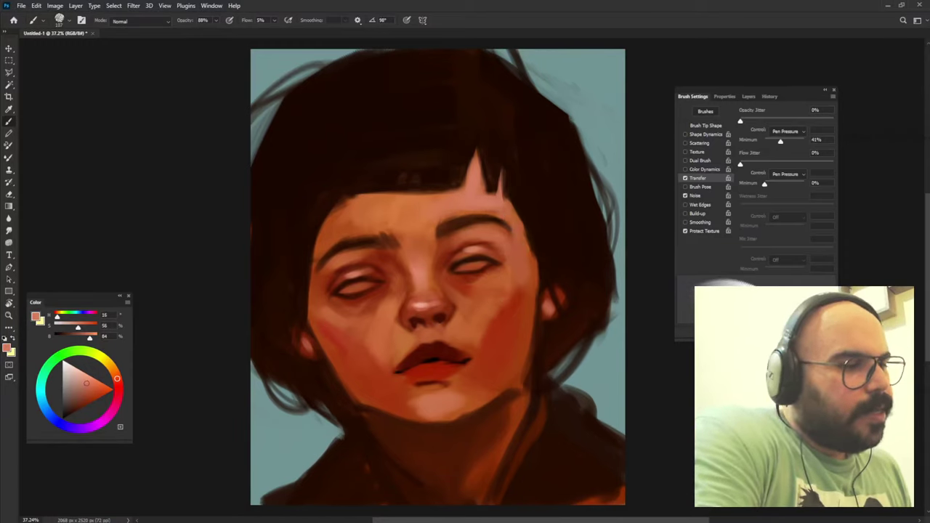
alt+click(521, 318)
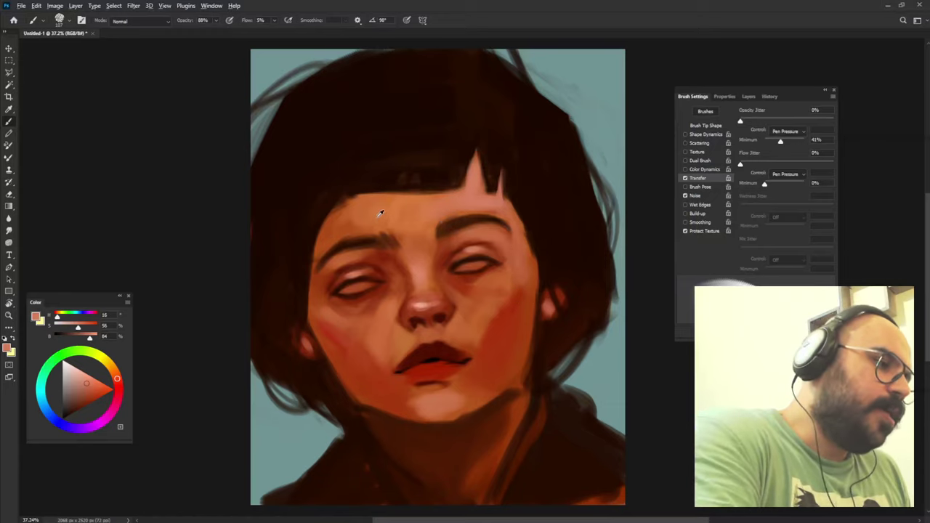
alt+click(346, 225)
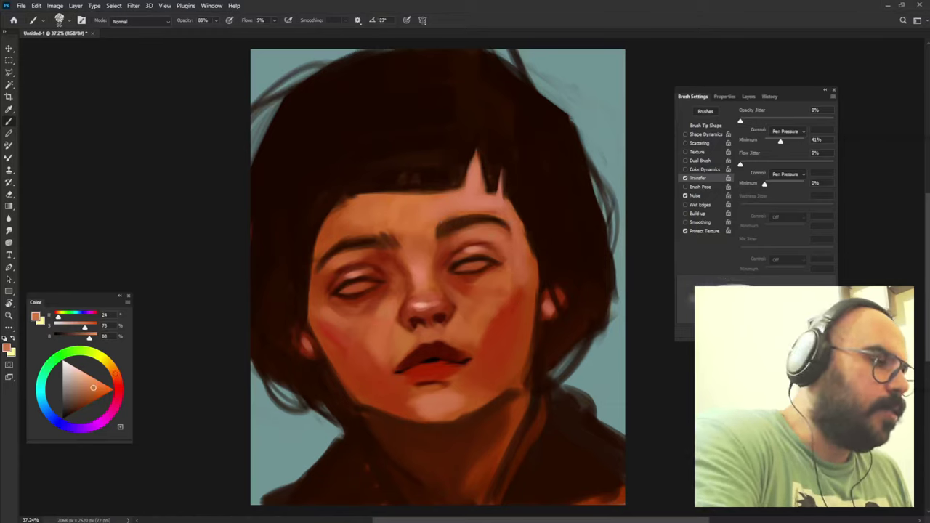
alt+right_click(457, 305)
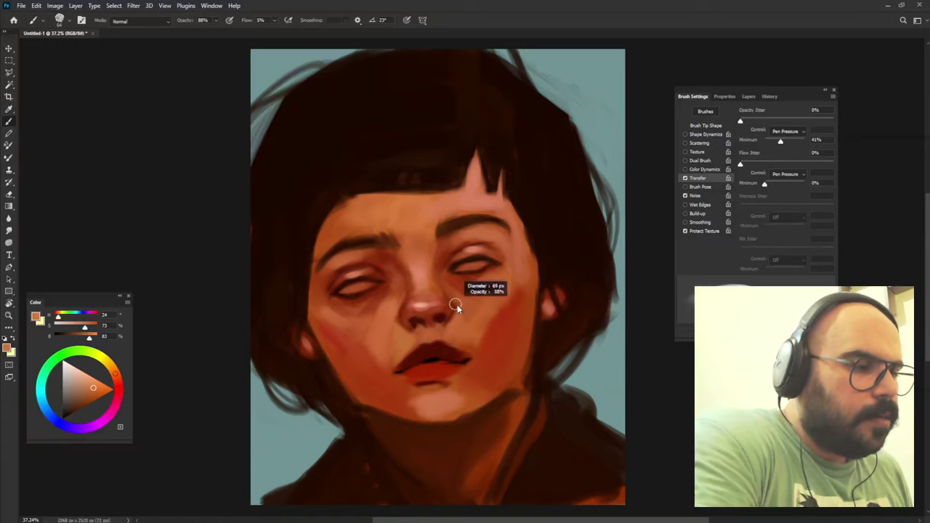
Sample lip reds and the skin above the lips for the lower lip.
alt+click(439, 370)
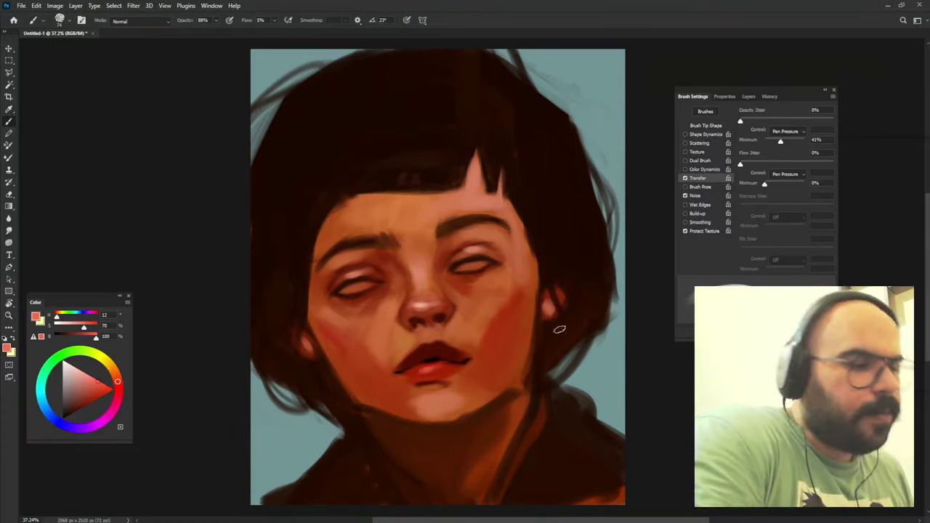
alt+click(450, 339)
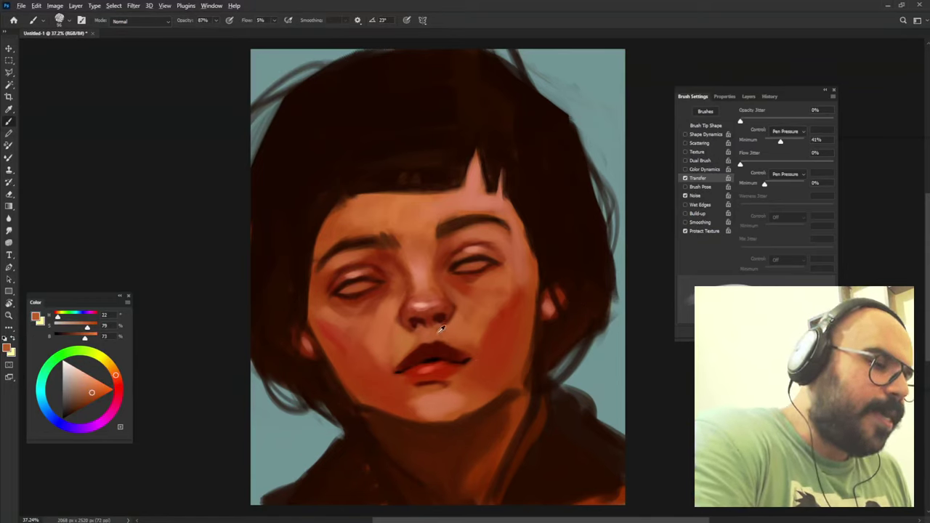
alt+click(432, 331)
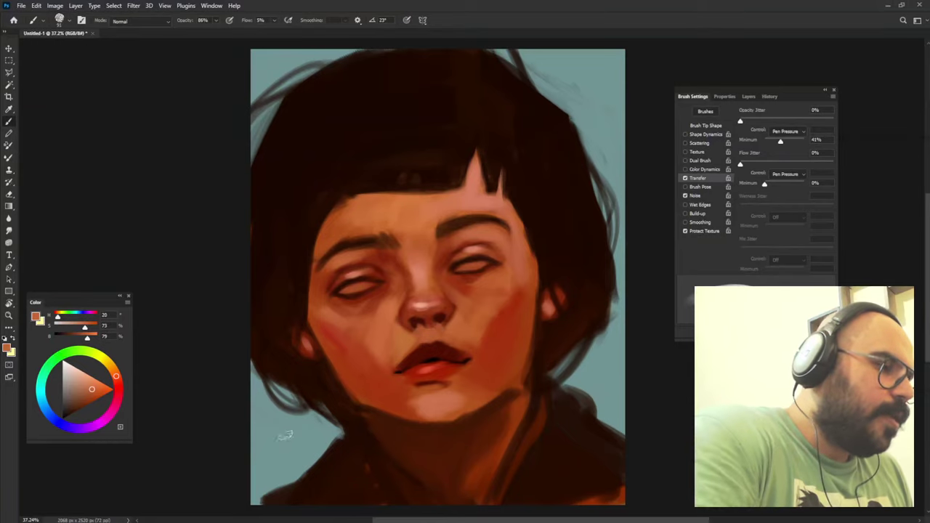
alt+click(464, 290)
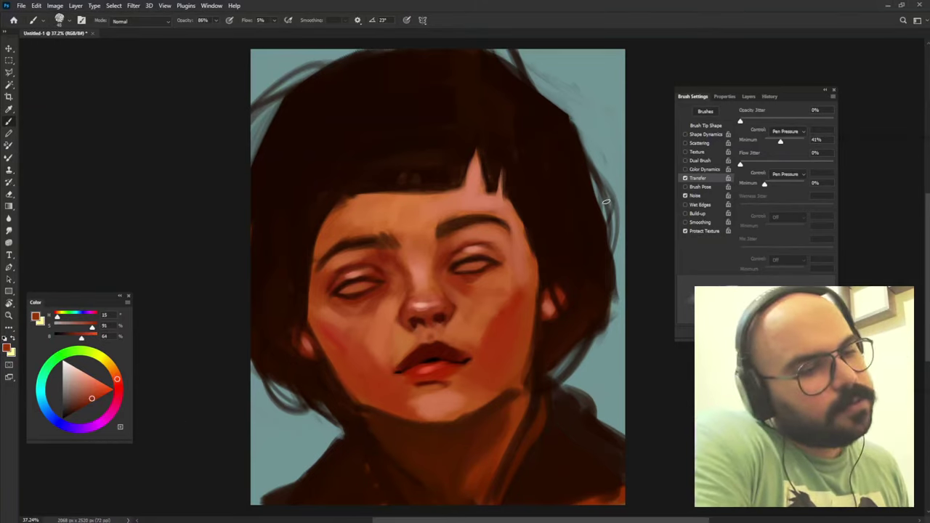
Pick a light pink, raise brush opacity slightly and sample reds near the right eye.
click(83, 369)
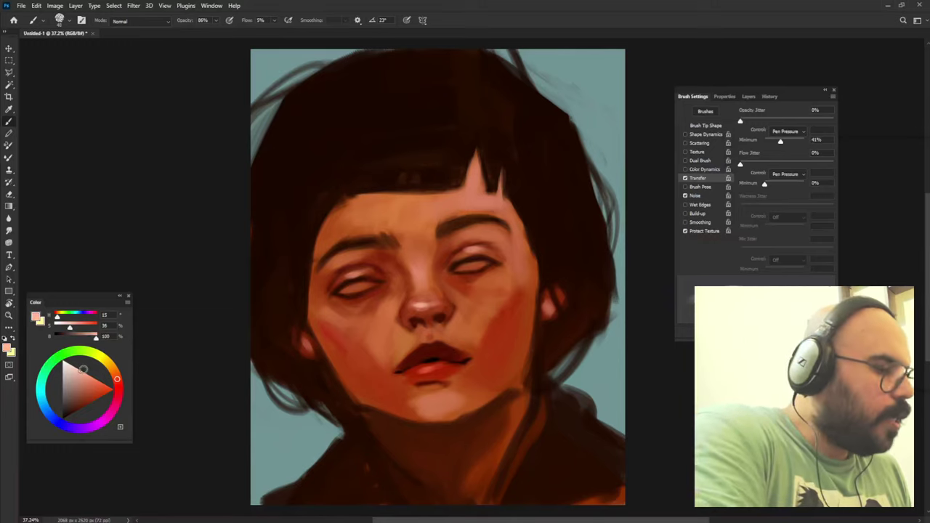
drag(448, 385, 448, 377)
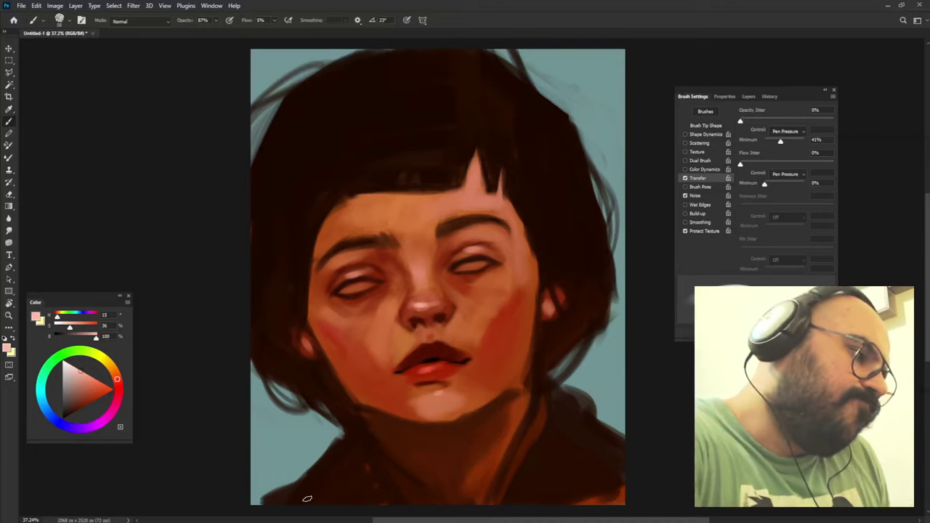
alt+click(470, 278)
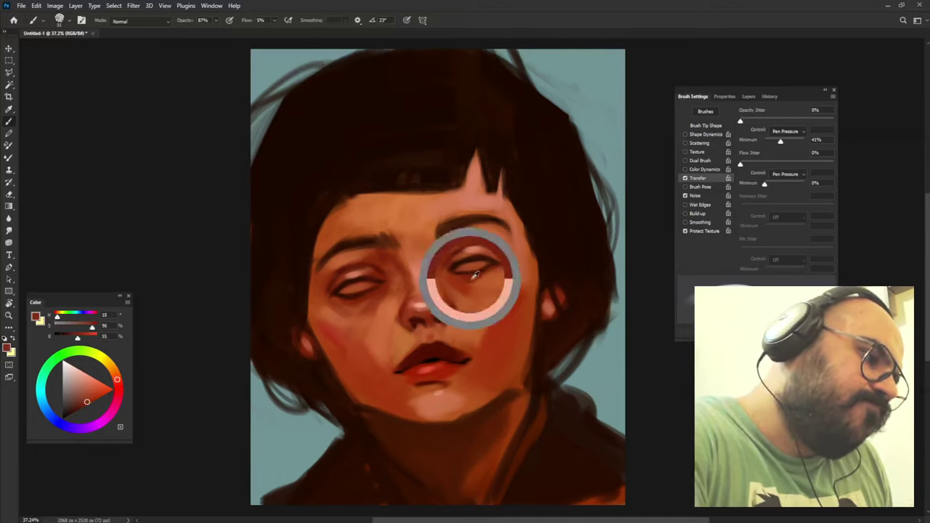
alt+click(511, 314)
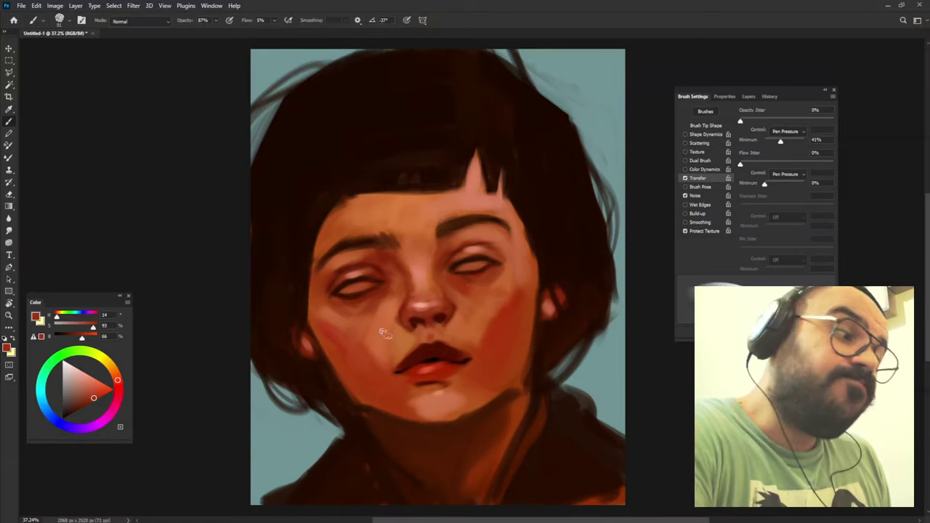
alt+click(536, 236)
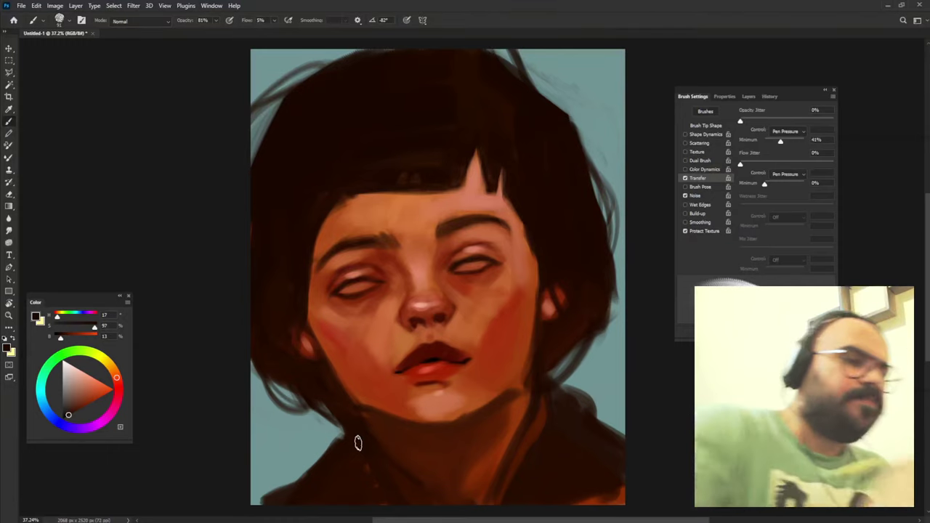
Sample forehead orange and hair browns, rotate the brush tip and lower opacity near the left eye.
alt+click(374, 208)
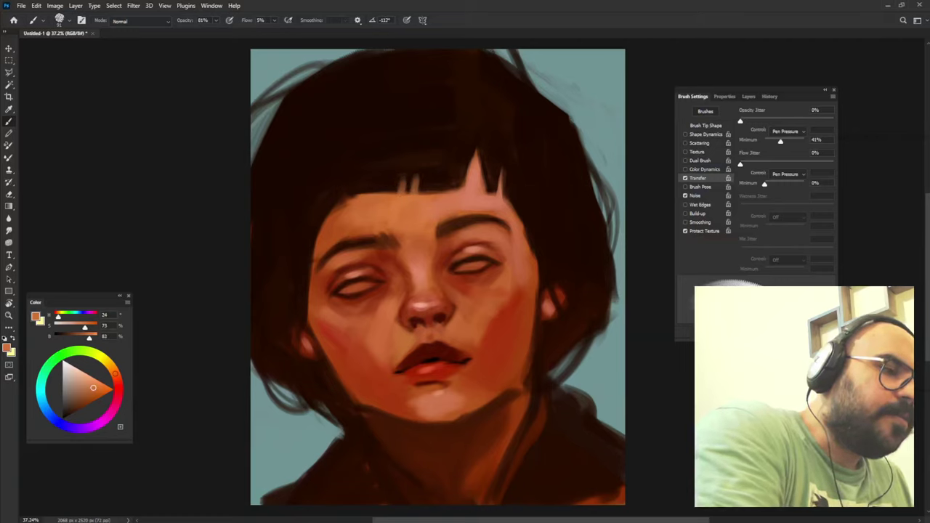
alt+click(408, 180)
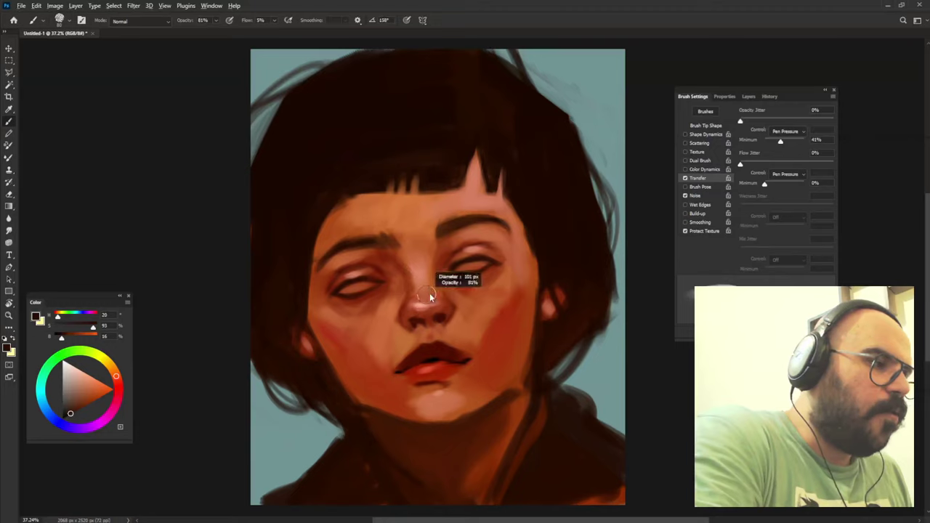
alt+click(386, 262)
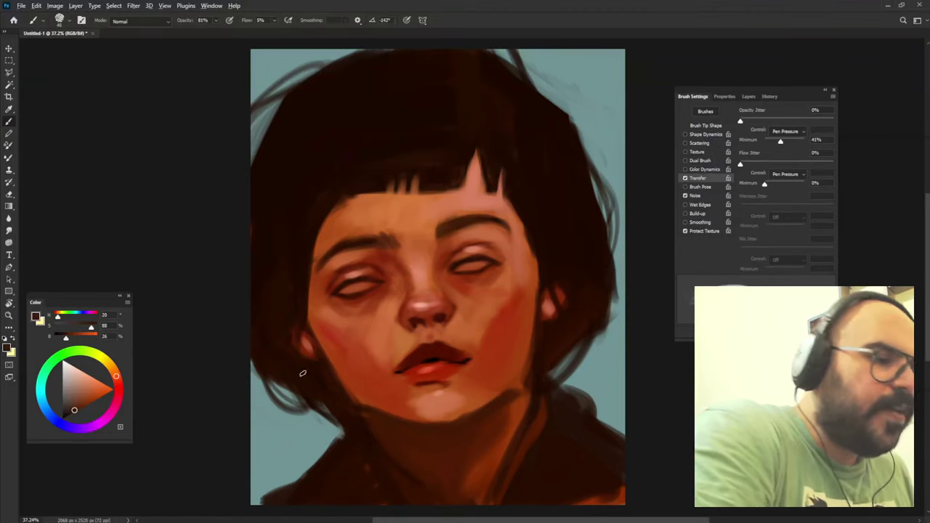
key(8)
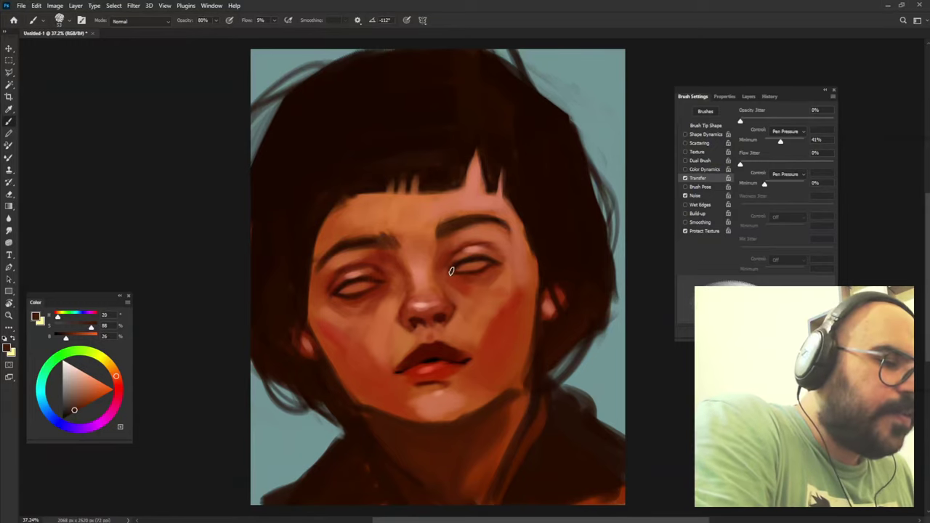
alt+click(377, 284)
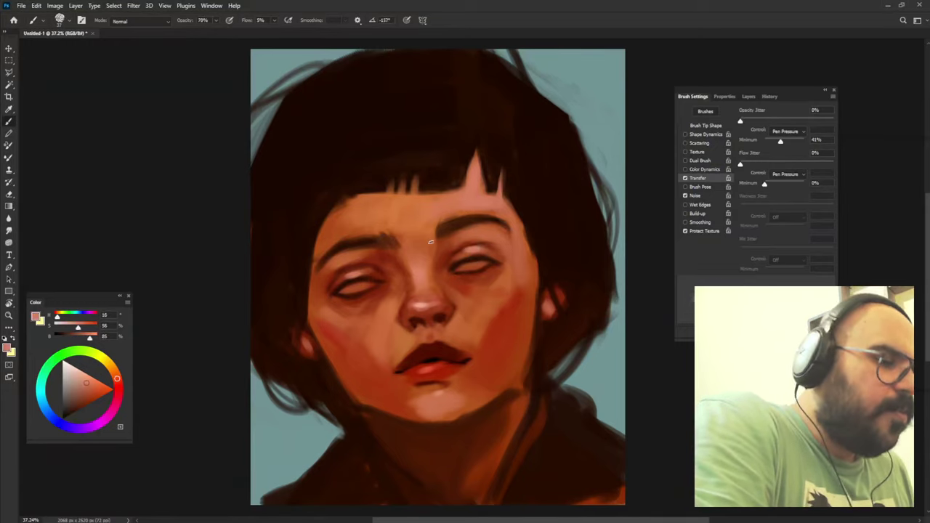
drag(374, 286, 336, 335)
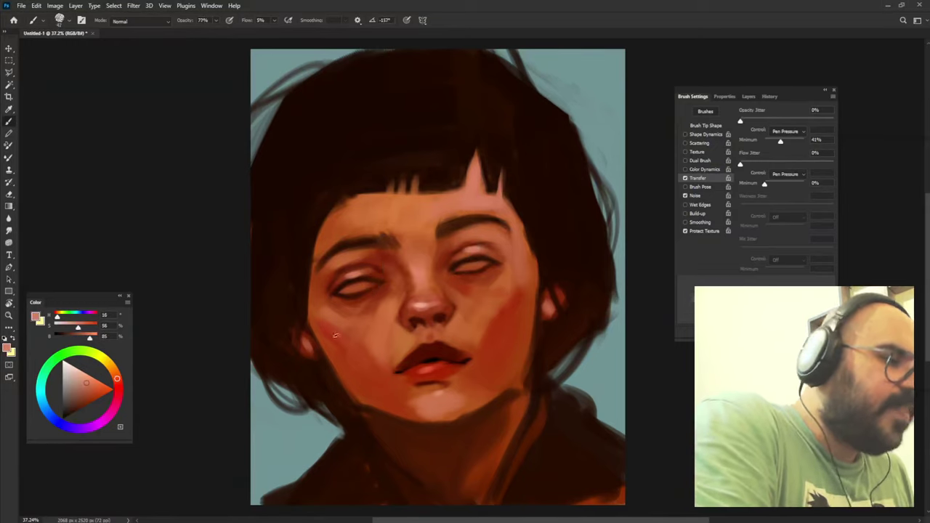
alt+click(366, 238)
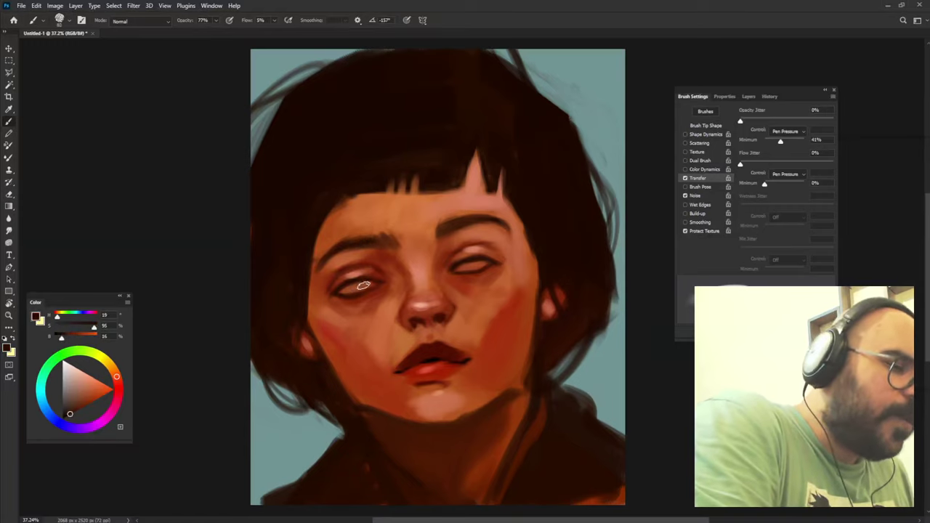
drag(364, 285, 356, 288)
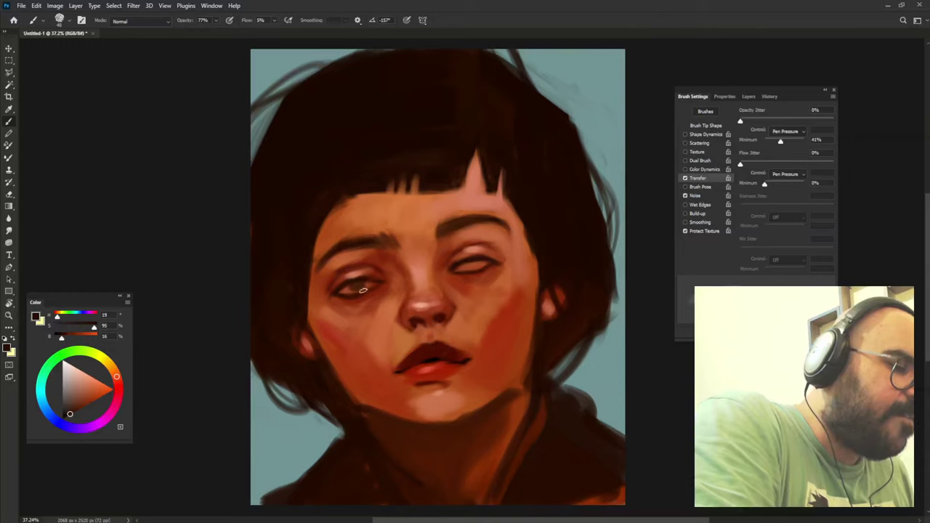
alt+click(470, 266)
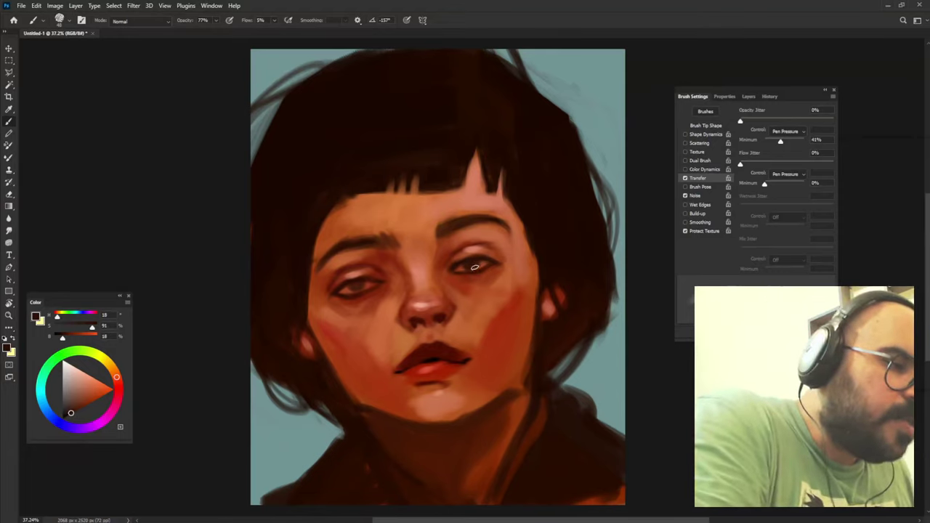
alt+click(473, 280)
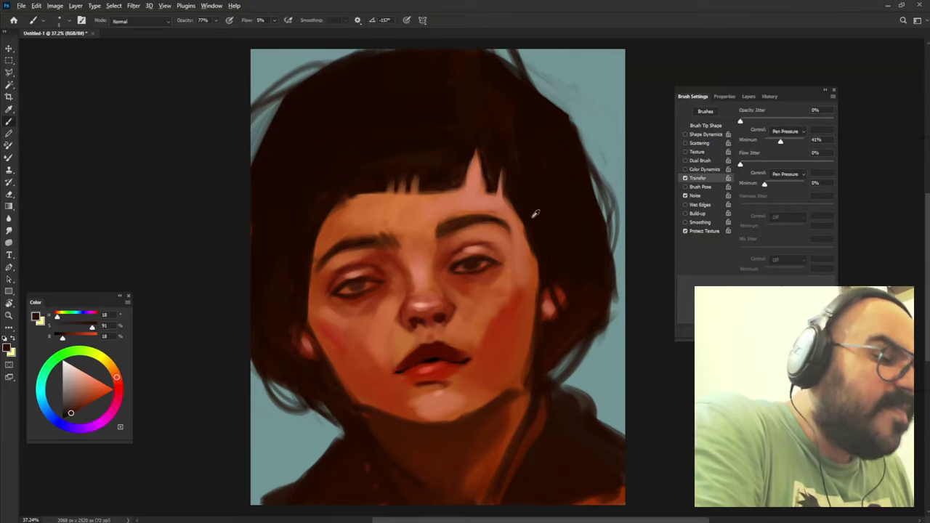
alt+click(356, 286)
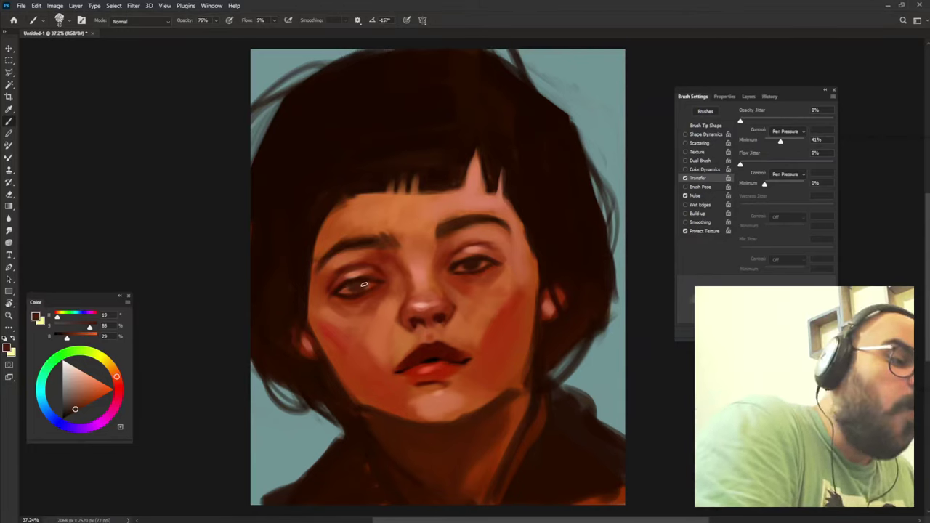
key(7)
key(4)
drag(500, 279, 506, 275)
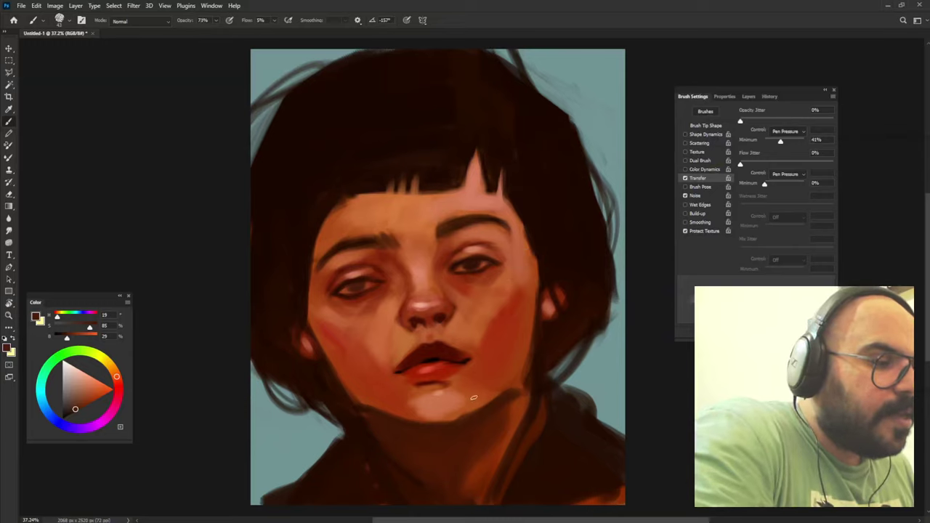
alt+click(370, 283)
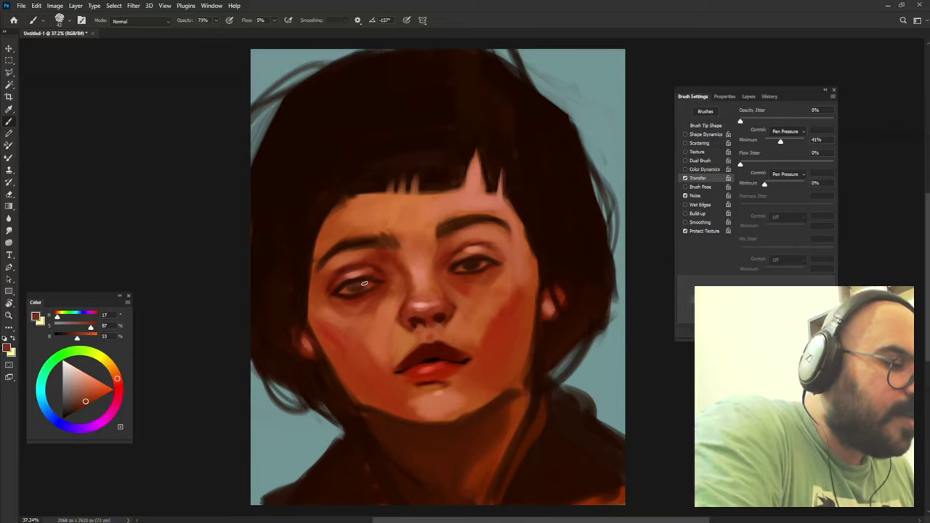
alt+click(484, 265)
drag(485, 264, 492, 284)
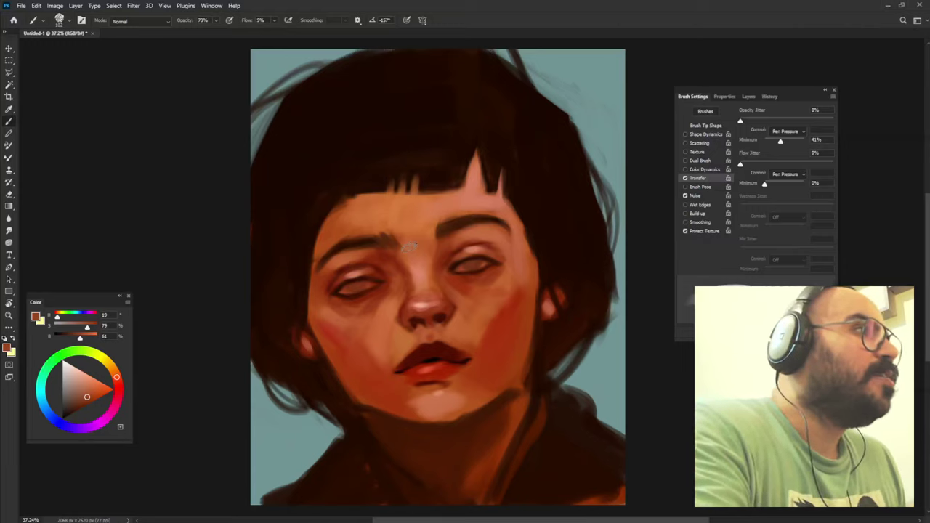
Outline both eyes with a freehand Lasso selection.
key(l)
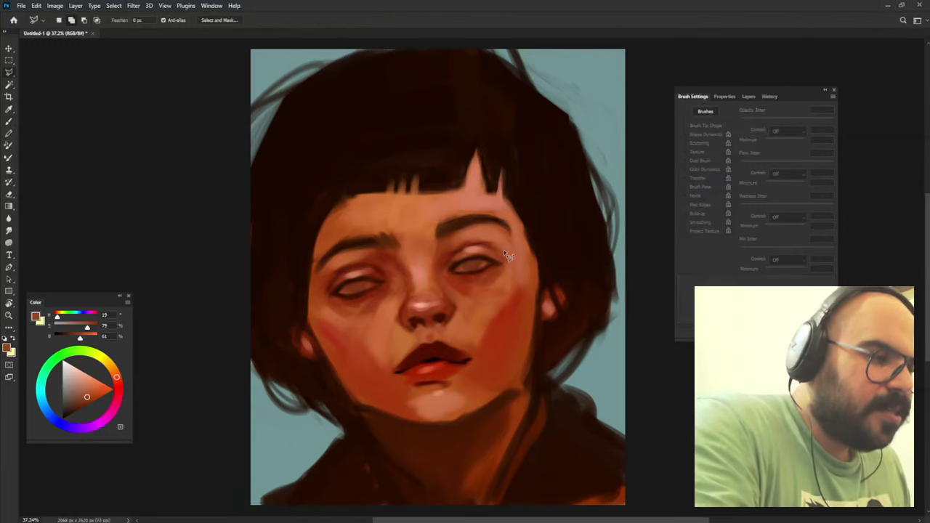
mouse_move(503, 250)
mouse_down()
mouse_move(388, 292)
mouse_move(502, 266)
mouse_up()
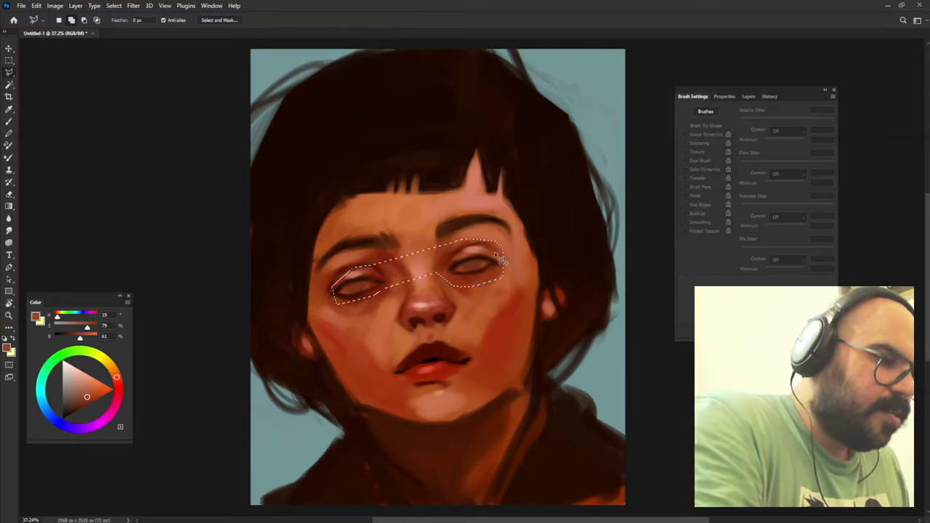
key(v)
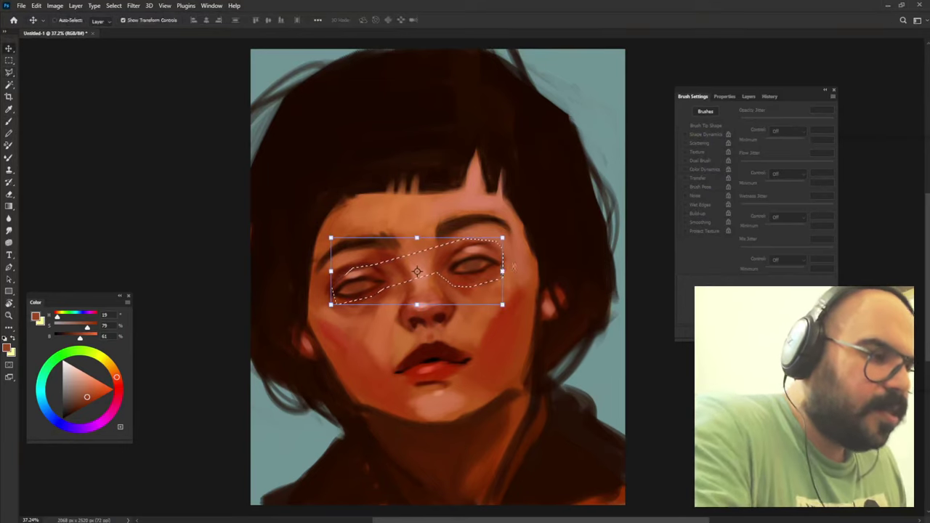
Rotate the eye area to about 2°, nudge it up-right, commit and deselect.
drag(516, 277, 507, 298)
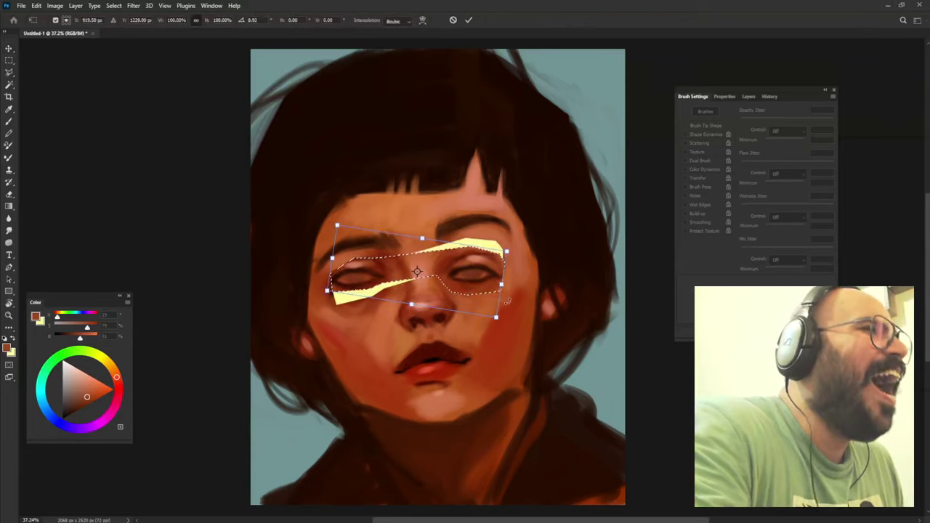
drag(512, 289, 516, 281)
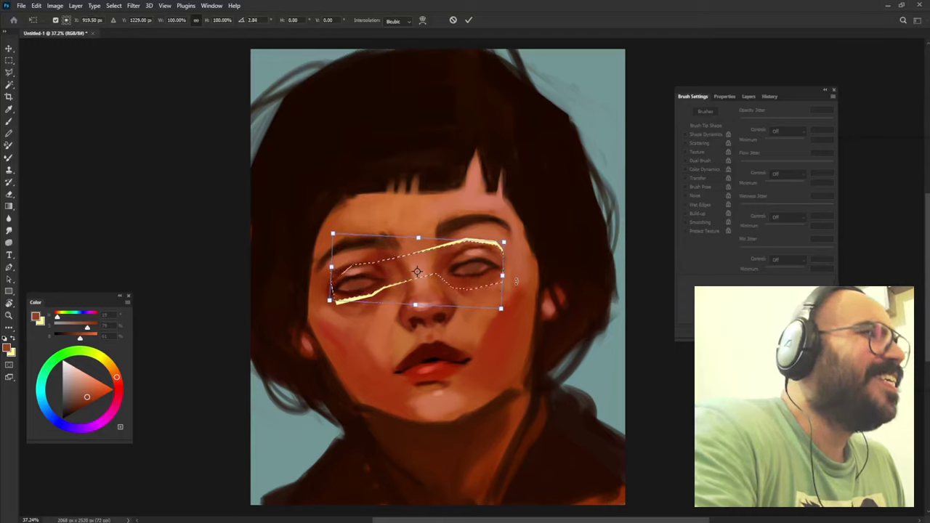
drag(476, 251, 478, 247)
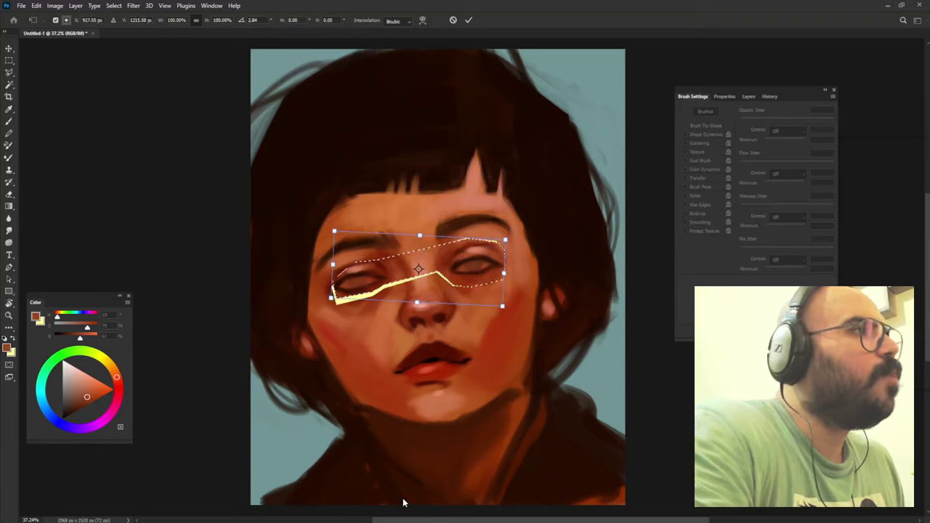
key(Return)
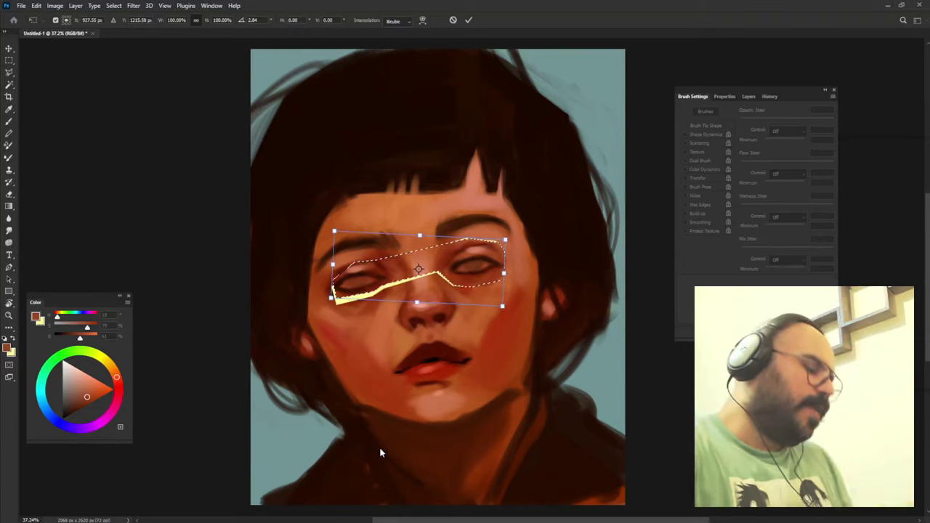
key(ctrl+d)
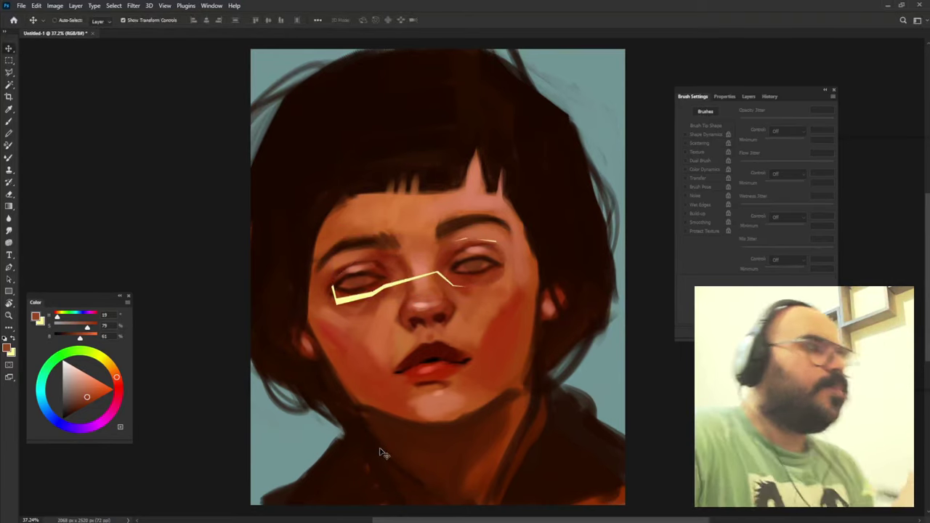
key(b)
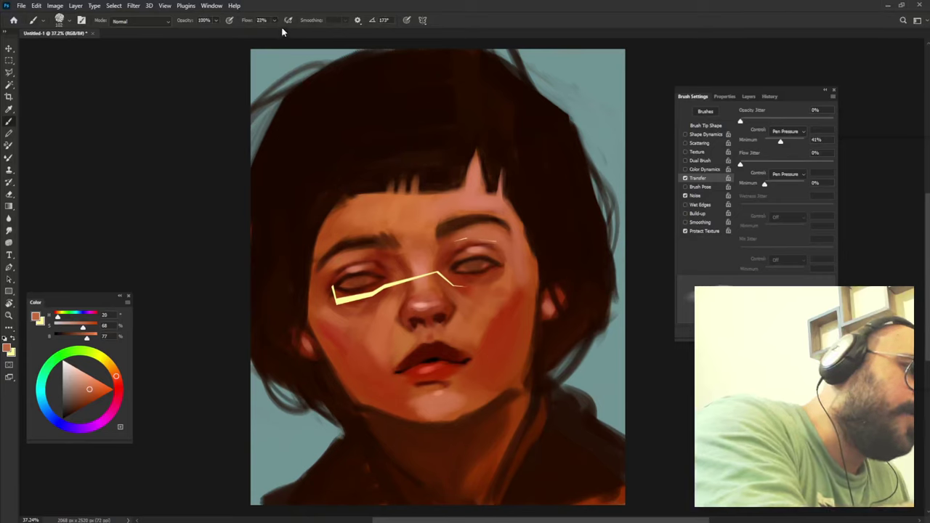
Sample skin browns and paint over the yellow seams around the eyes.
alt+click(462, 240)
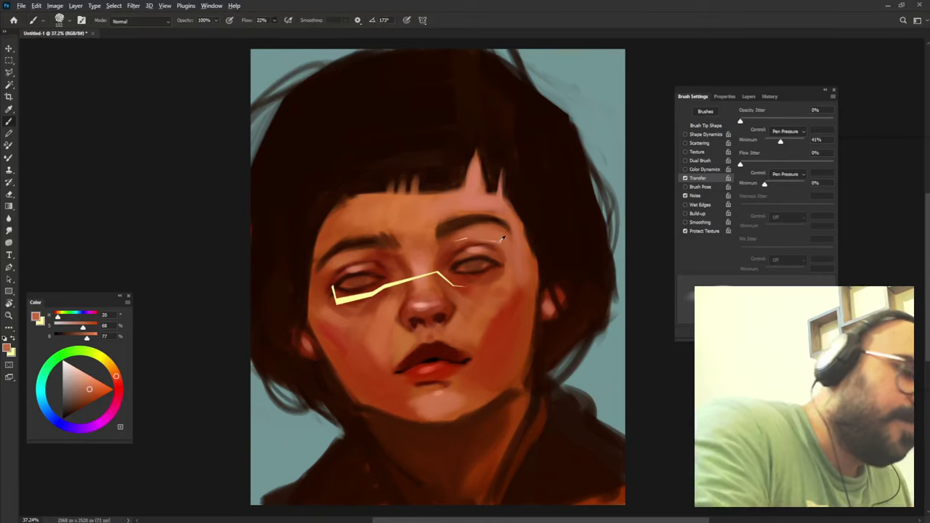
alt+click(452, 250)
alt+click(447, 247)
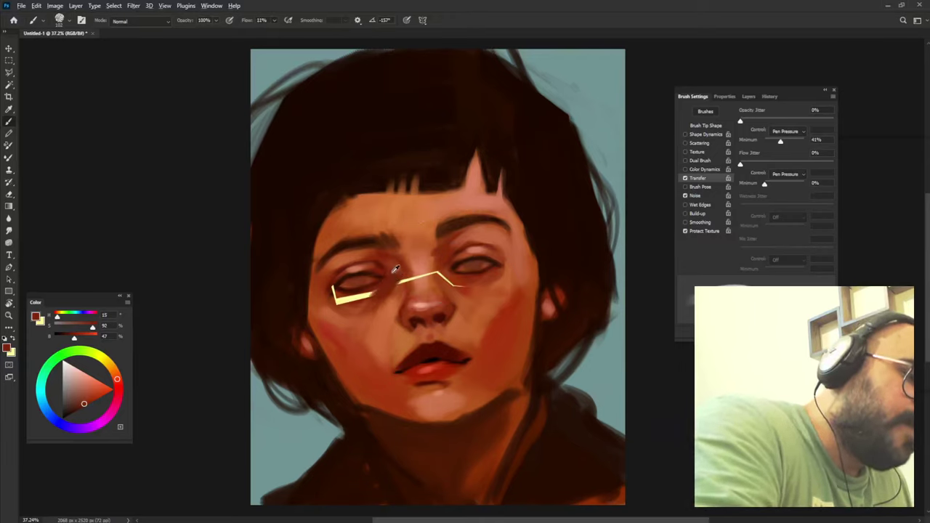
alt+click(389, 298)
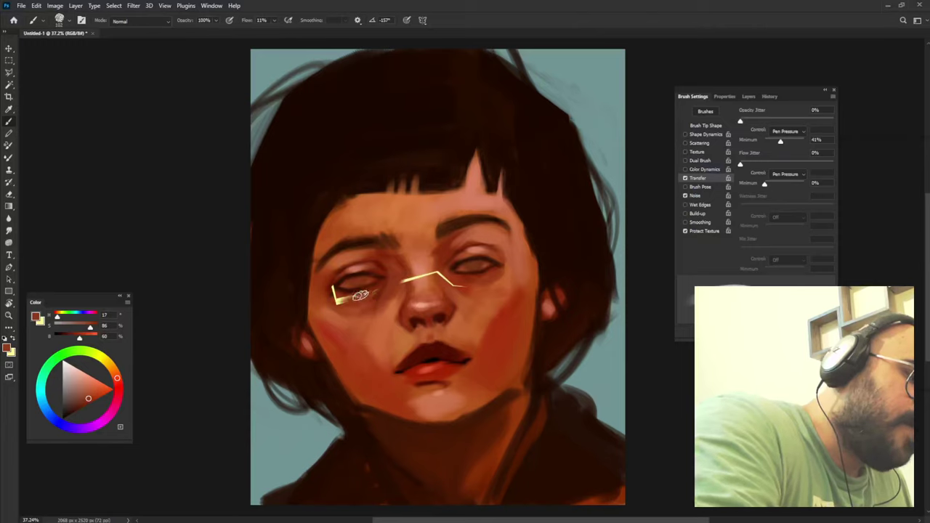
alt+click(427, 282)
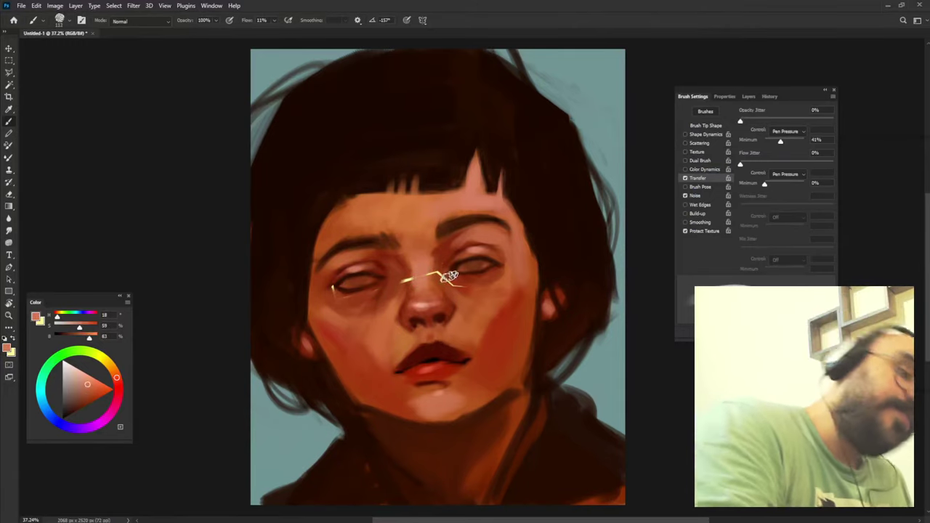
alt+click(443, 271)
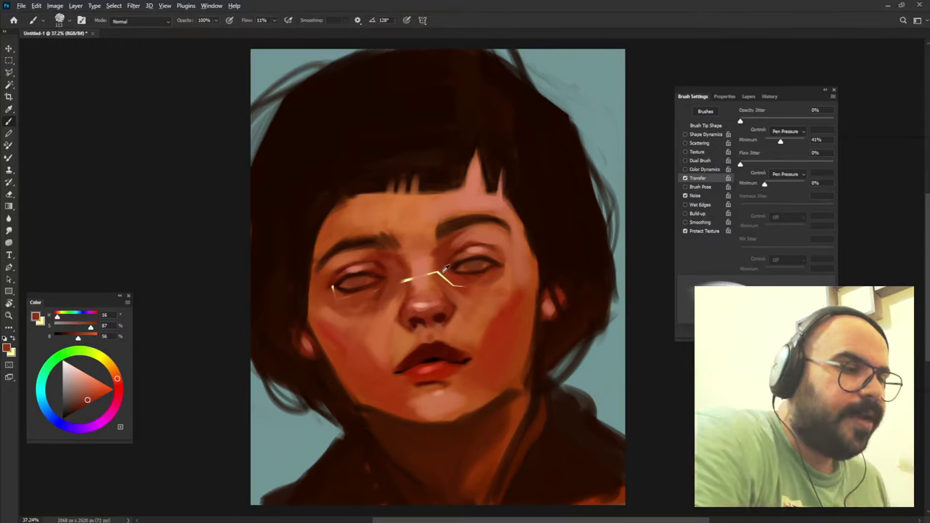
alt+click(399, 292)
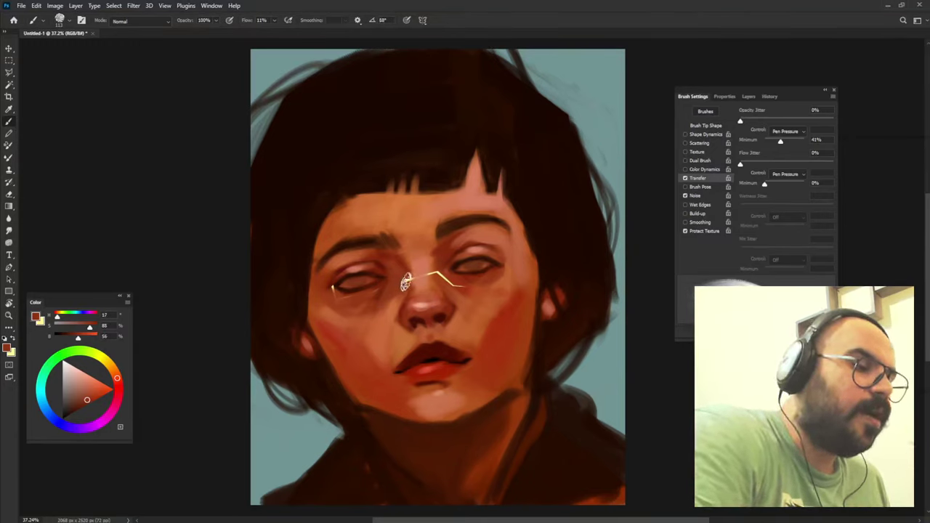
Adjust brush size and opacity, then repaint the nose bridge with sampled skin tones.
drag(400, 295, 408, 267)
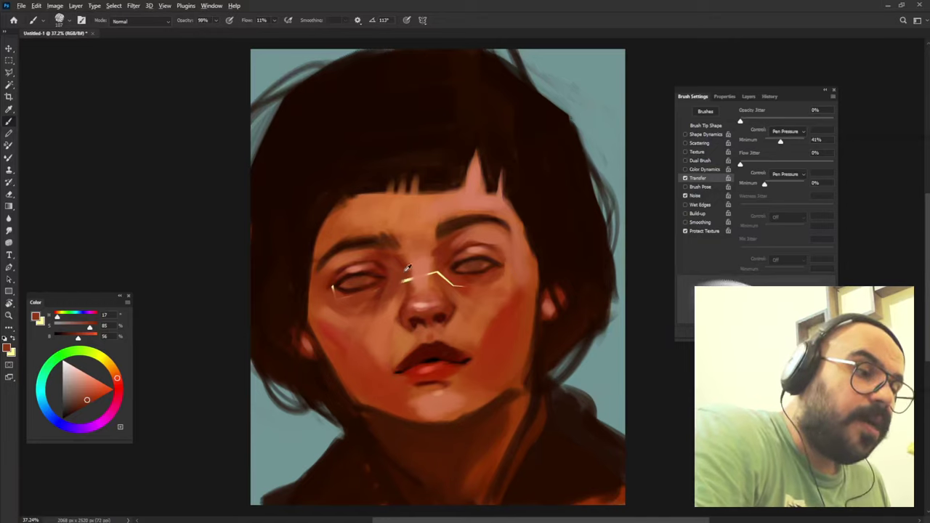
alt+click(409, 269)
alt+click(399, 302)
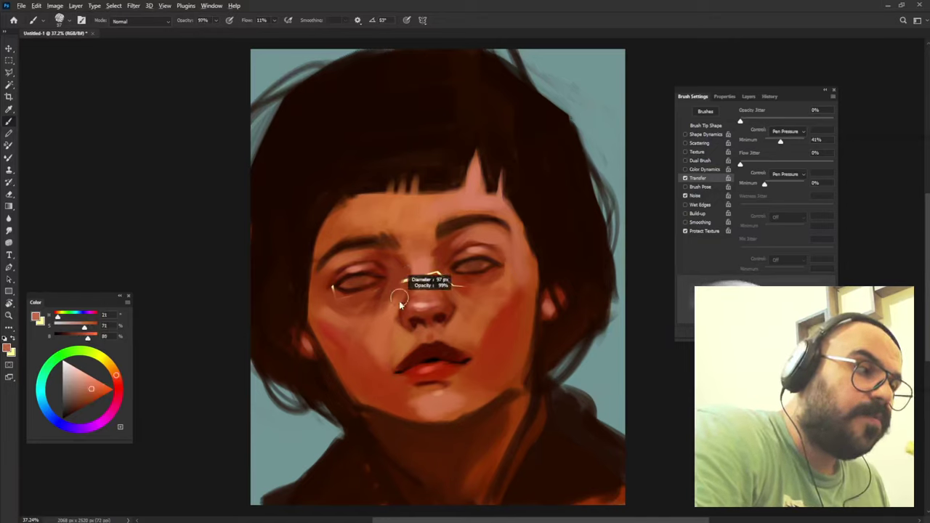
alt+click(404, 285)
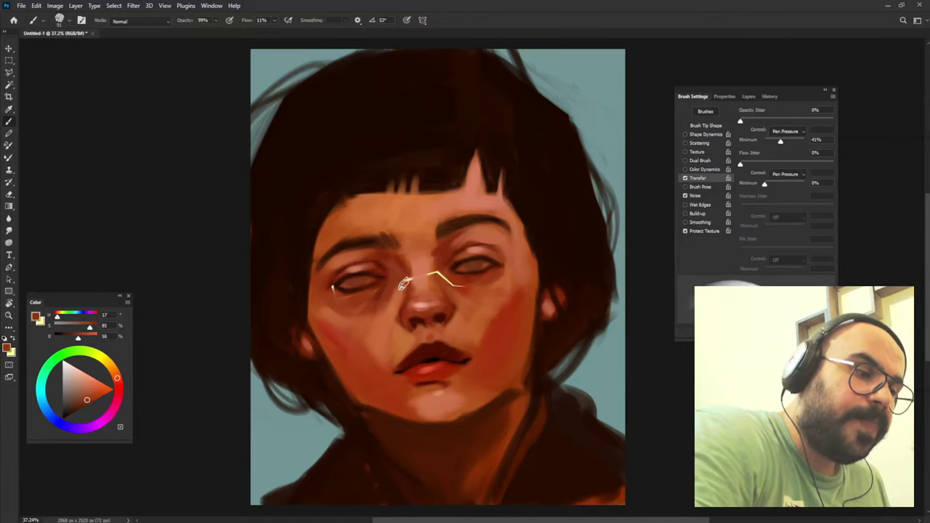
alt+click(488, 254)
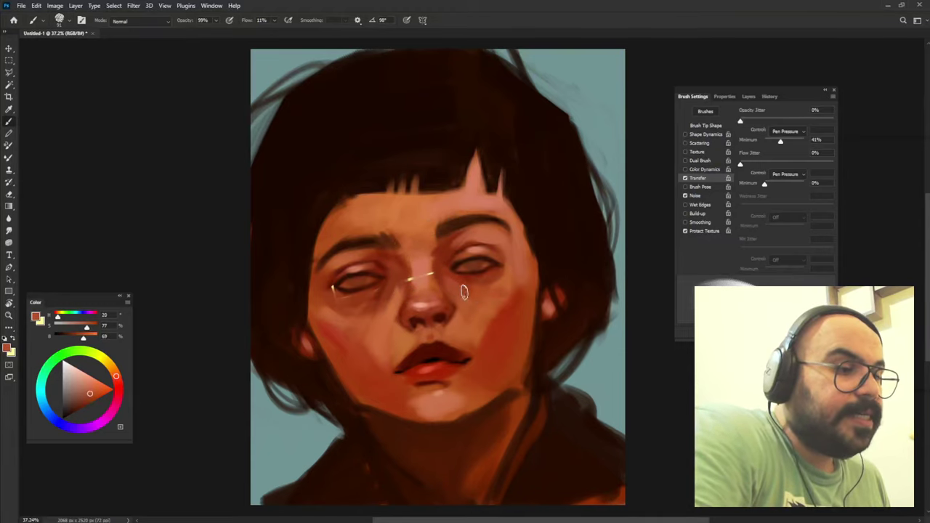
alt+click(467, 281)
alt+click(439, 273)
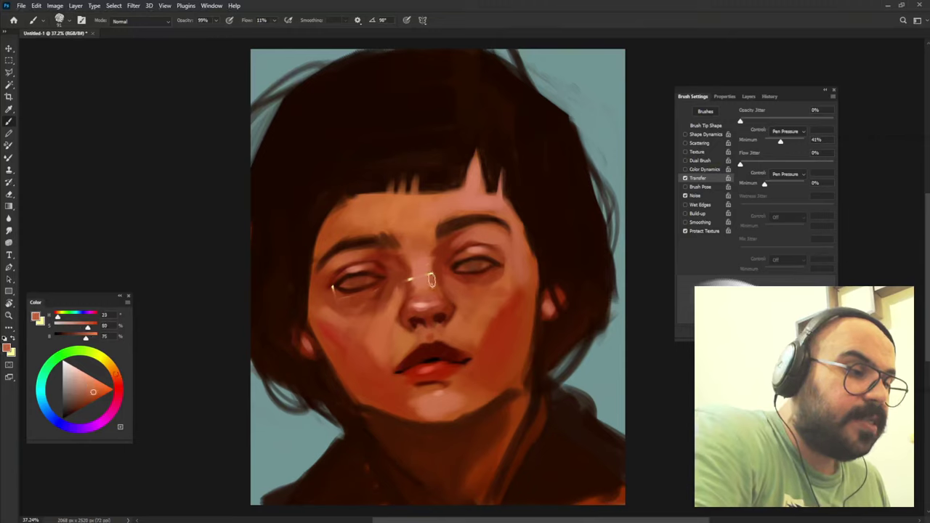
Paint the gaps beside the eye and forehead, raising brush opacity to 100%.
alt+click(436, 267)
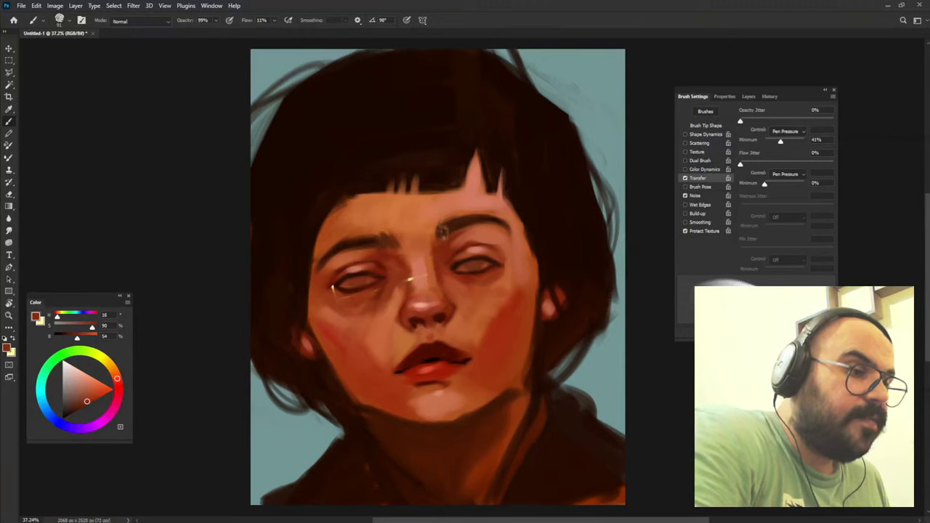
alt+click(387, 262)
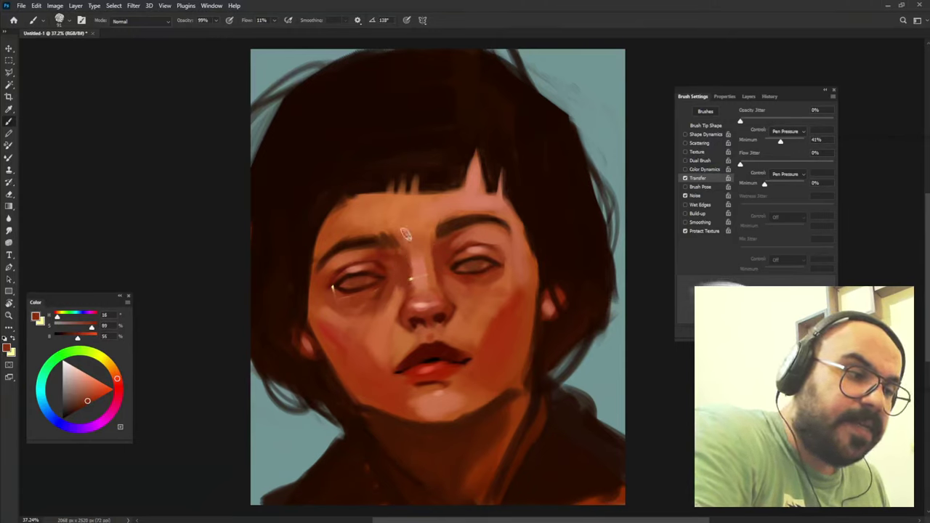
alt+click(405, 234)
alt+click(402, 261)
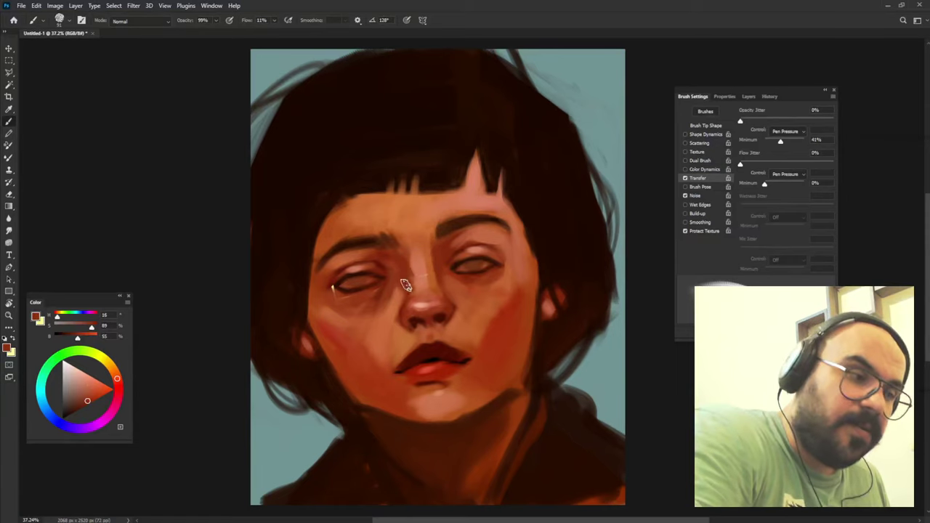
alt+click(425, 240)
key(0)
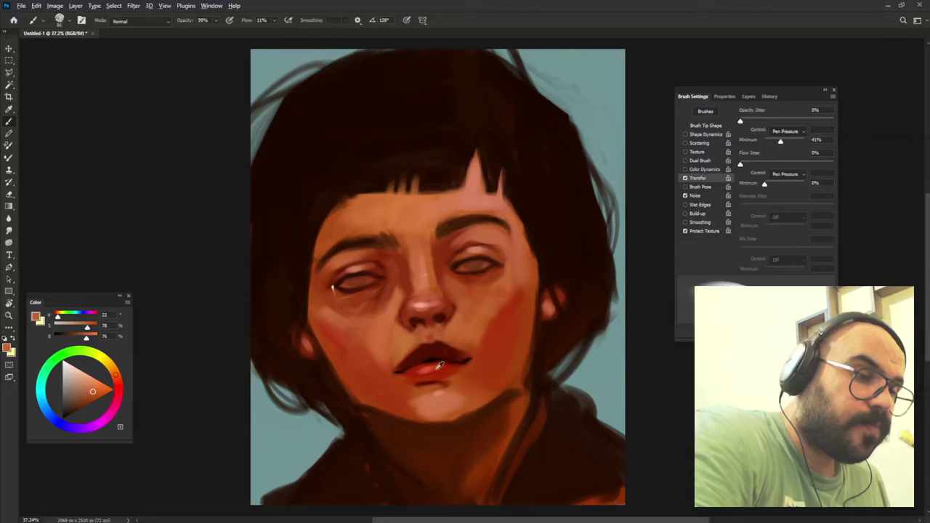
Paint darker almond outlines around both eyes and cover the pale strokes near the nose.
alt+click(438, 314)
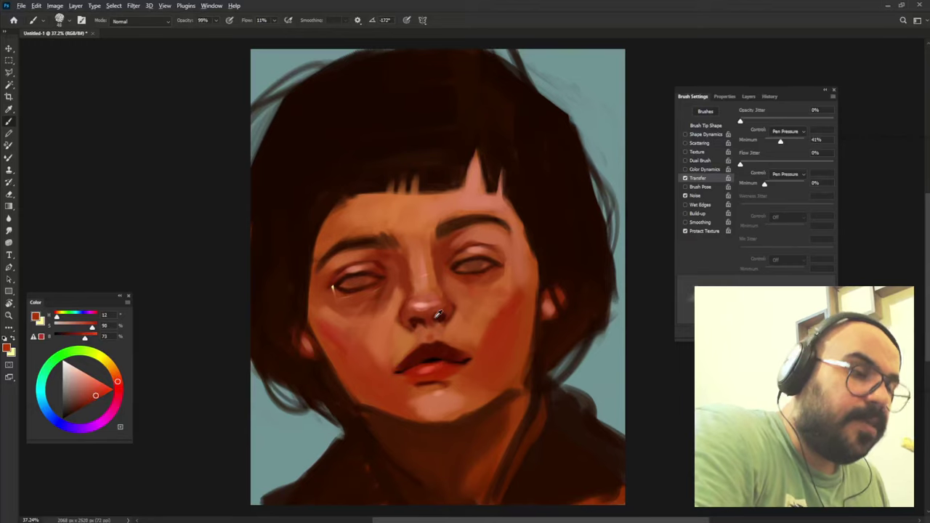
alt+click(410, 295)
alt+click(416, 288)
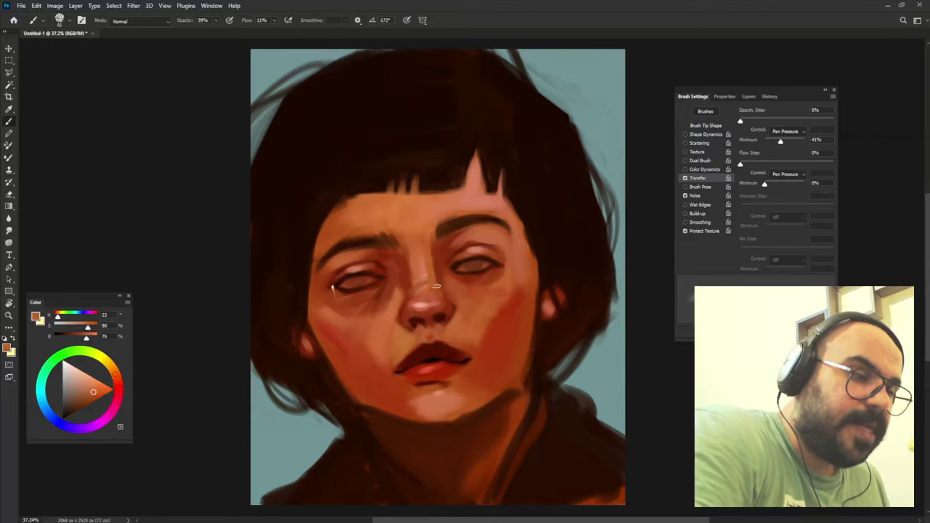
alt+click(437, 284)
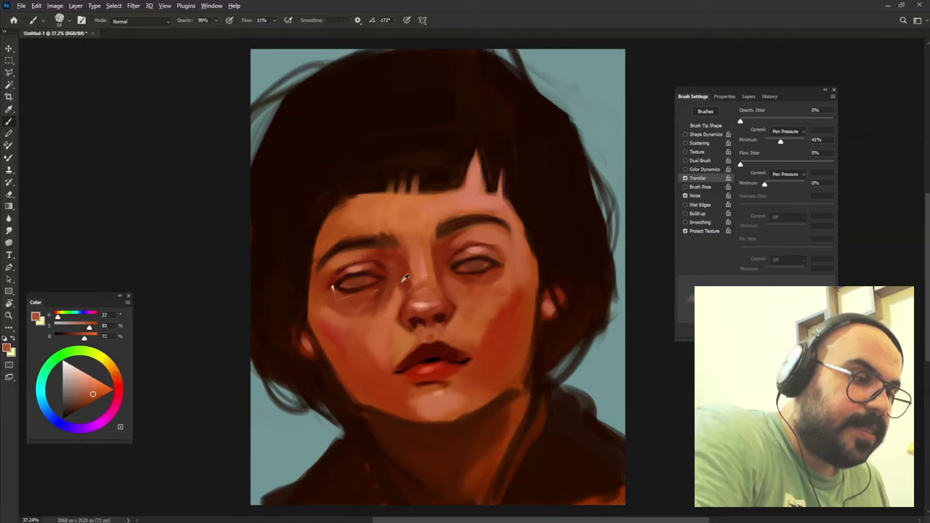
alt+click(405, 277)
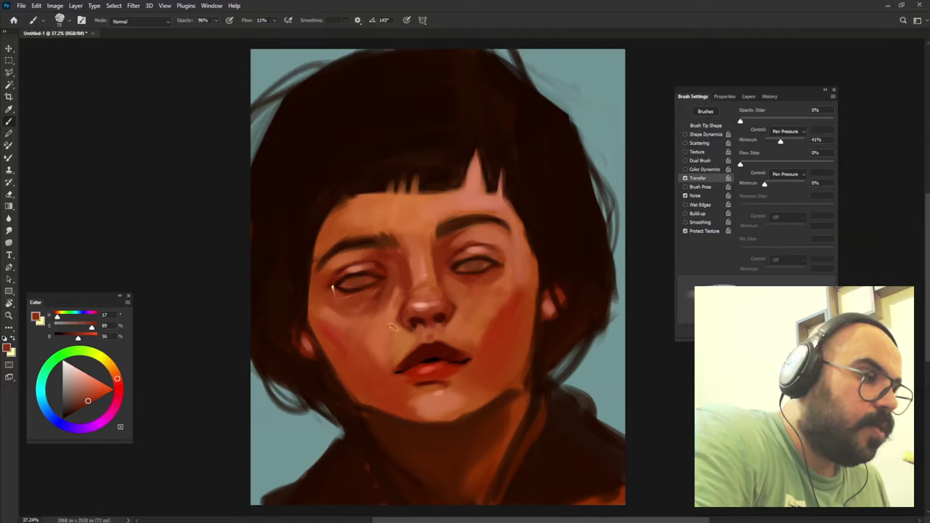
alt+click(381, 321)
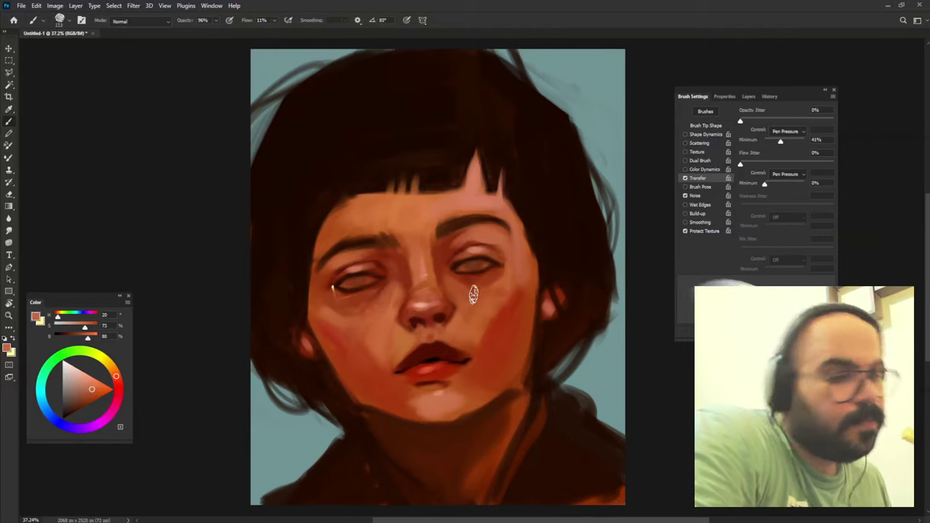
alt+click(355, 300)
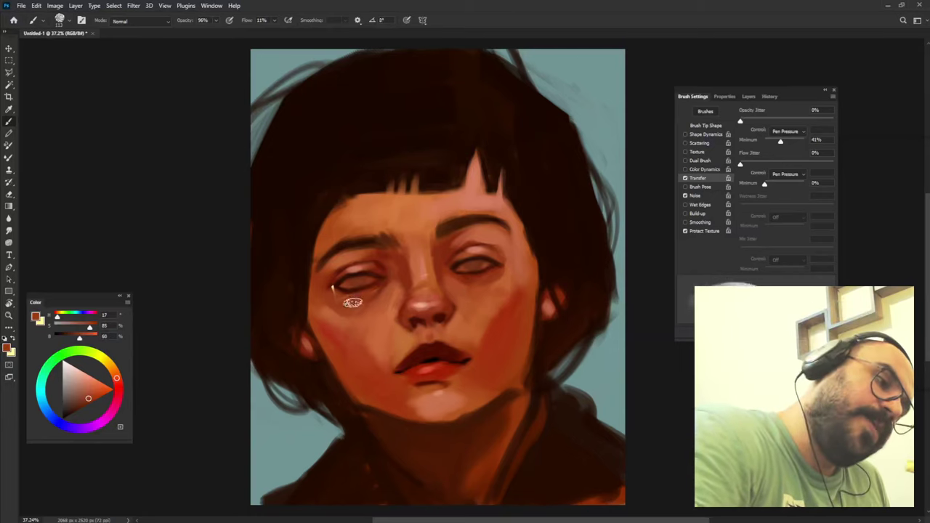
alt+click(354, 291)
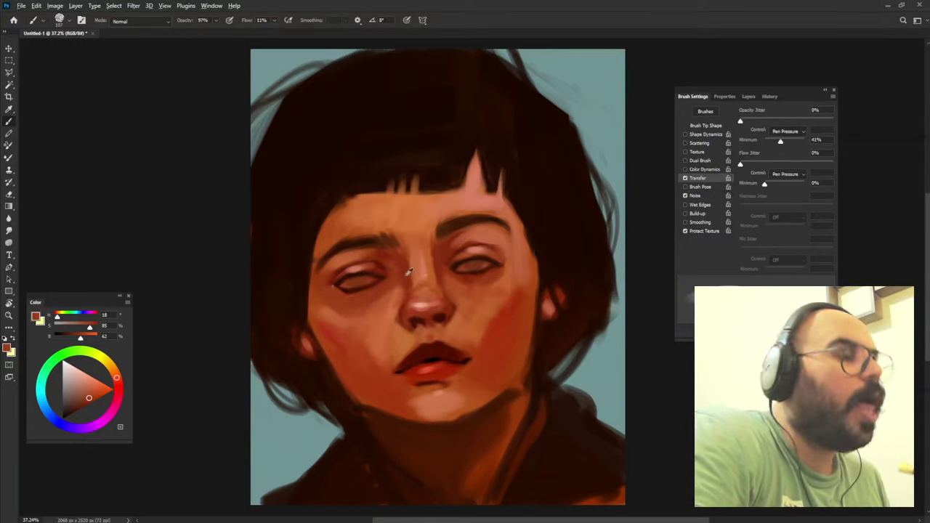
Brush shadow brown over the eyes into soft red-brown sockets, hiding the almond outlines.
alt+click(378, 283)
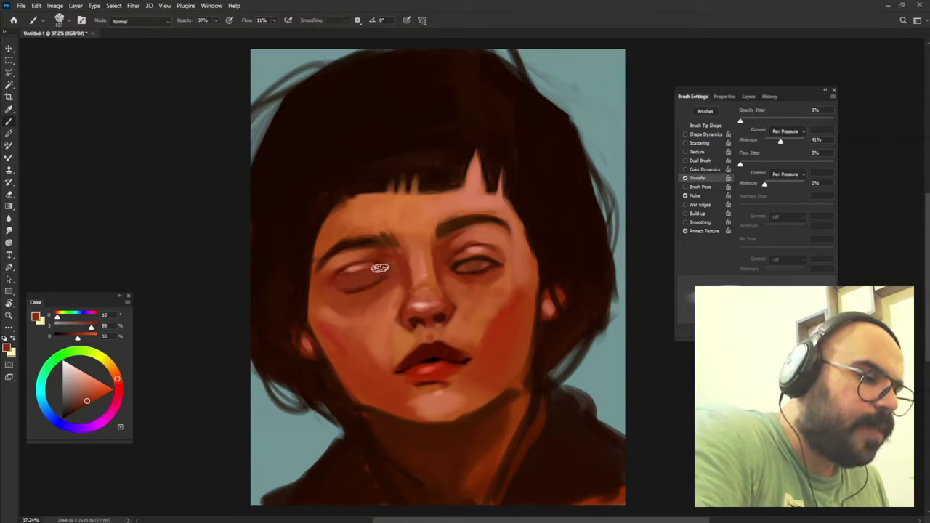
drag(457, 266, 491, 262)
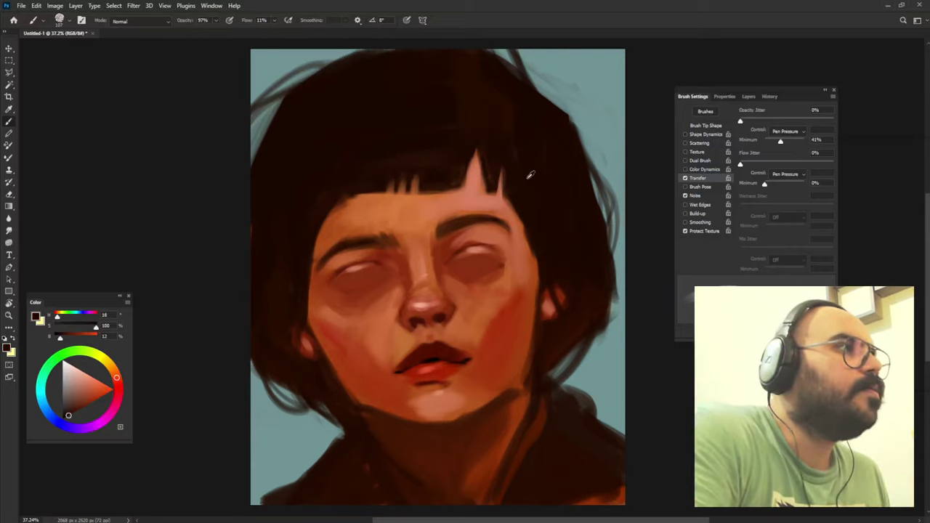
alt+click(372, 243)
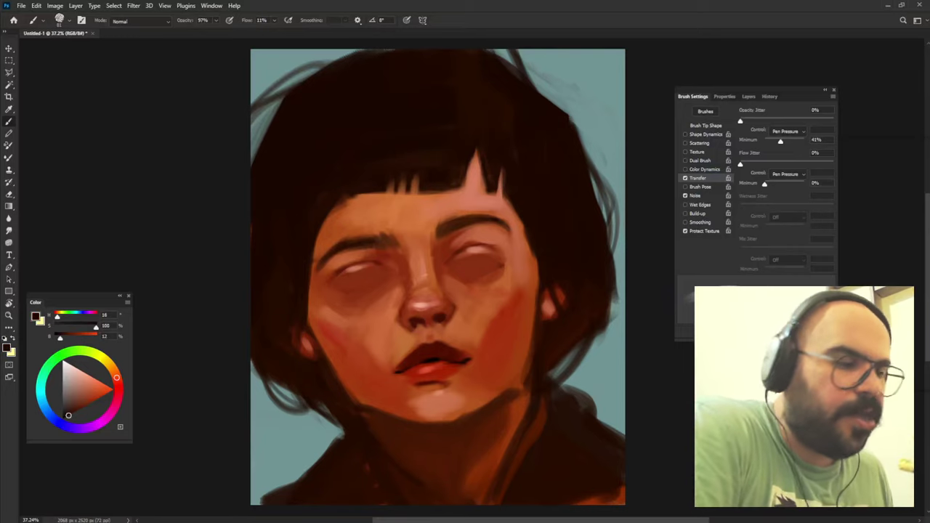
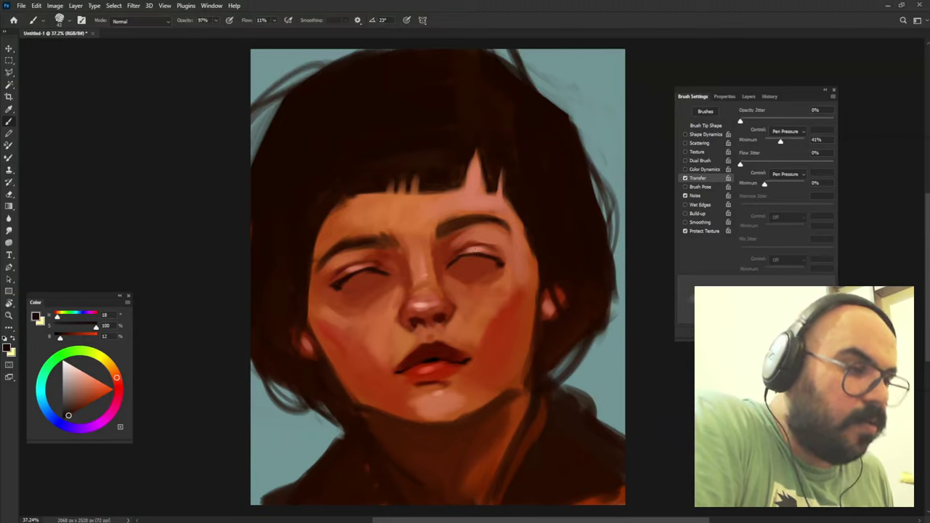
Paint paler pinkish highlights on both closed eyelids with sampled orange-brown skin tones.
alt+click(471, 230)
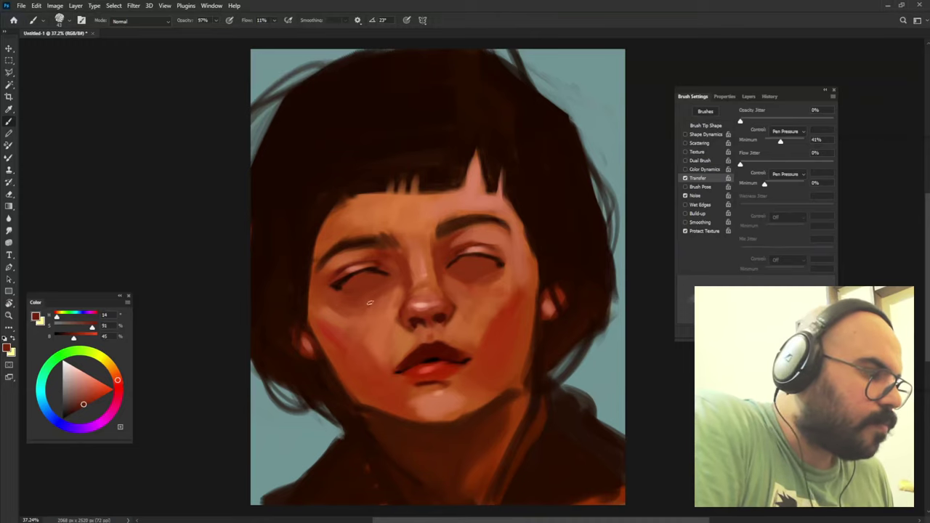
alt+click(377, 248)
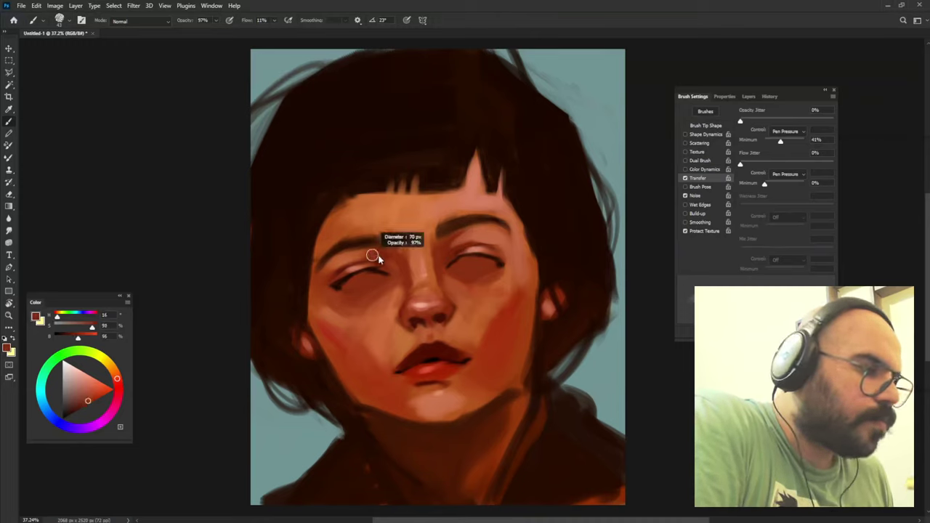
alt+click(353, 252)
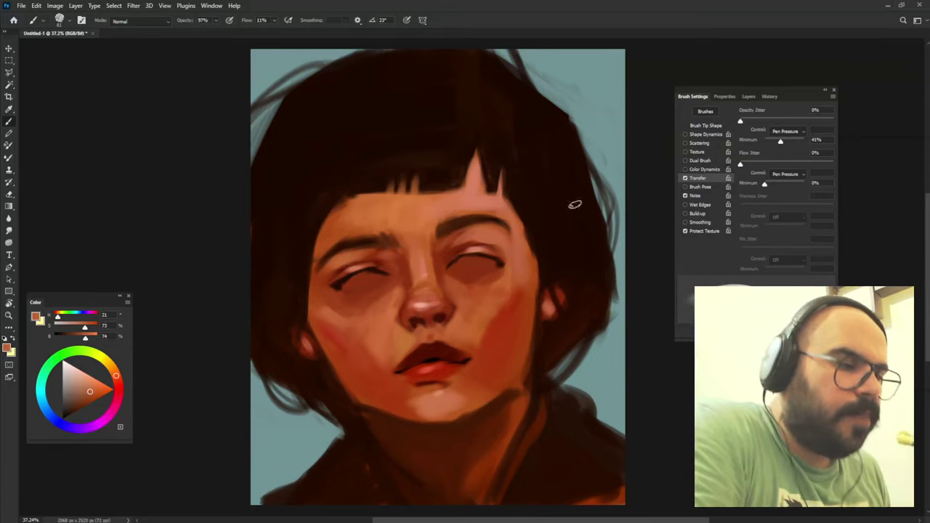
alt+right_click(388, 273)
Blend the cheek, nose, mouth-side and chin skin tones using colours sampled from the face.
alt+click(378, 298)
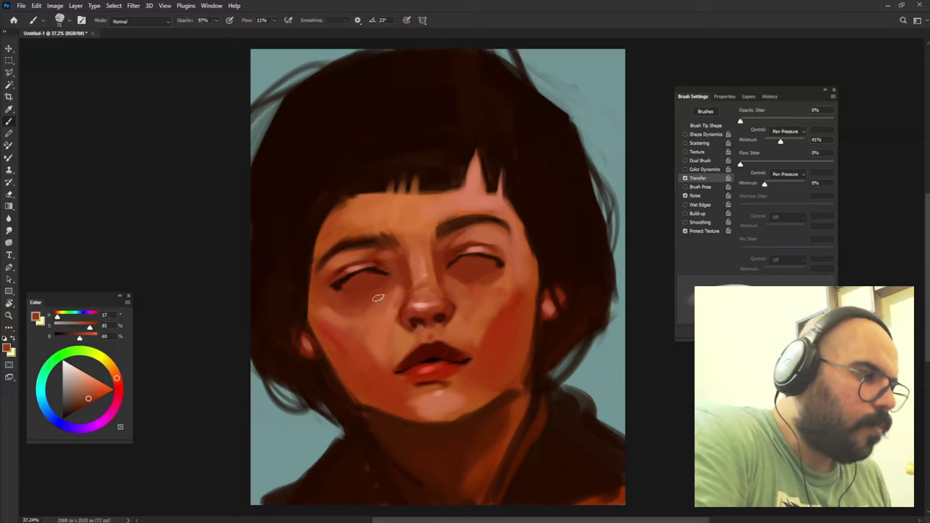
alt+click(344, 317)
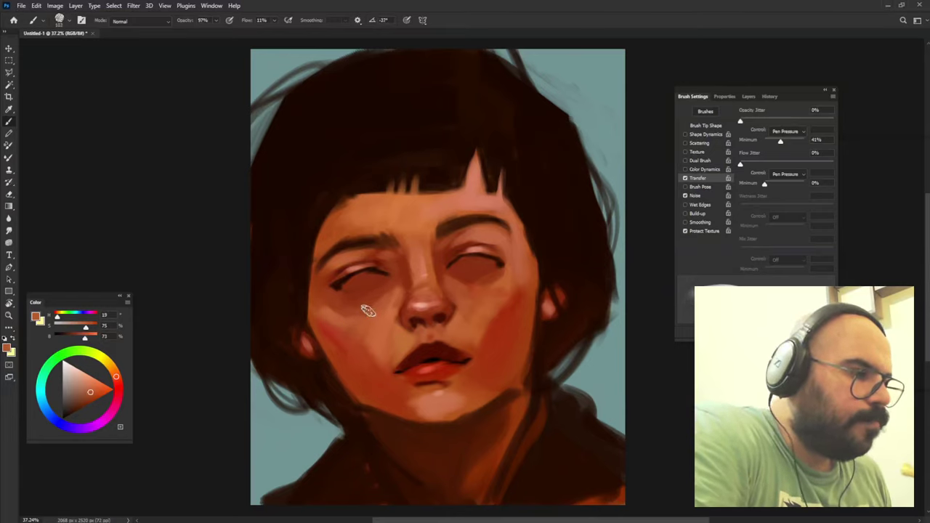
alt+click(482, 308)
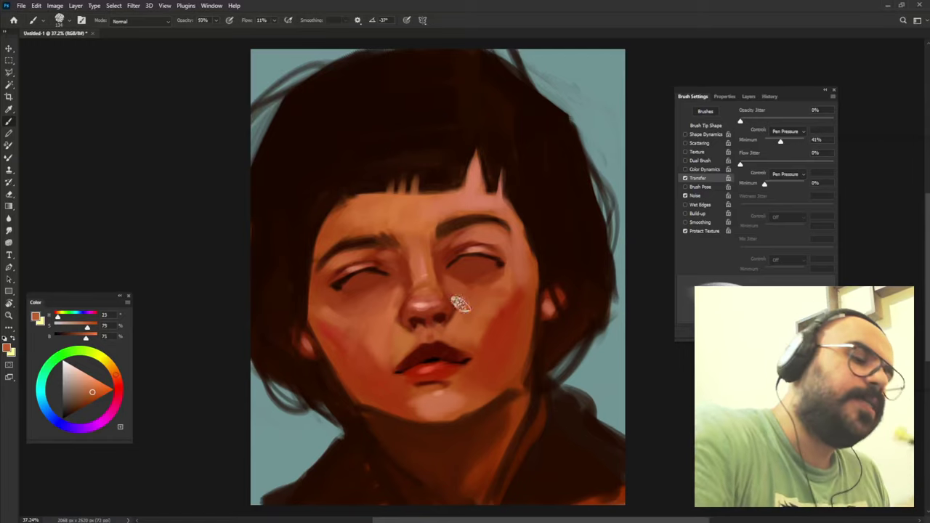
alt+click(380, 339)
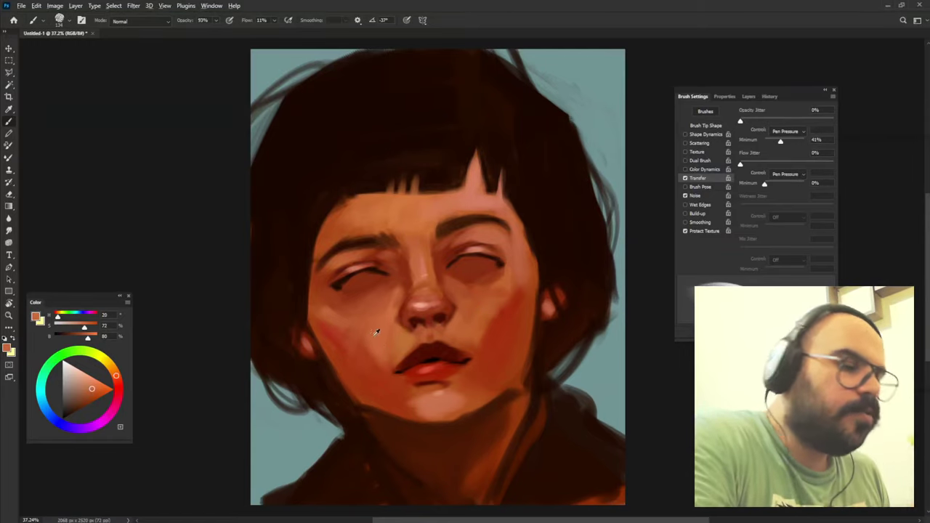
alt+click(418, 390)
alt+click(473, 312)
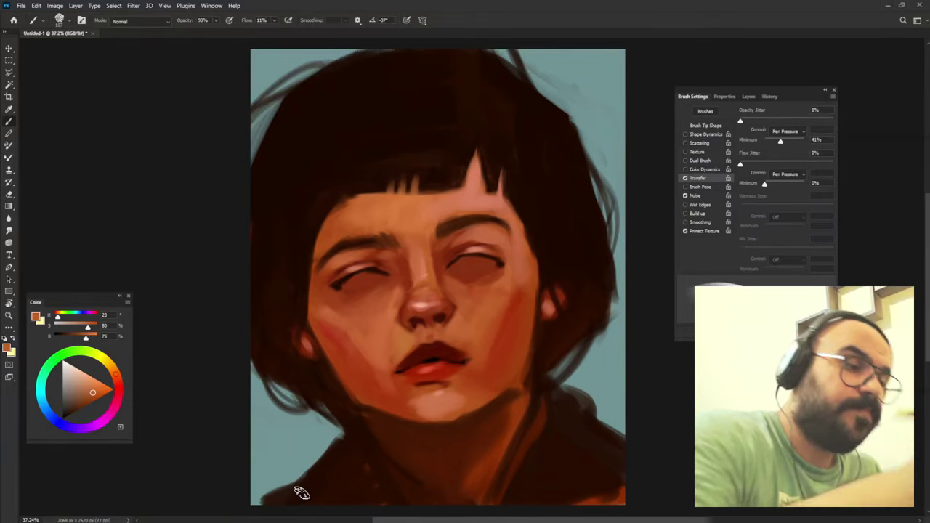
Define the lids with sampled forehead dark brown at about 86–89% opacity, then lighter skin.
alt+click(439, 228)
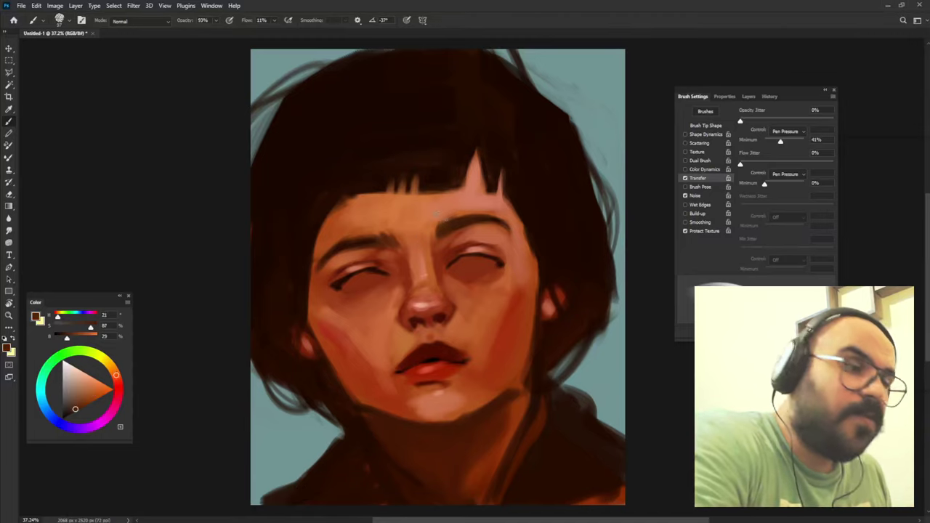
alt+click(436, 230)
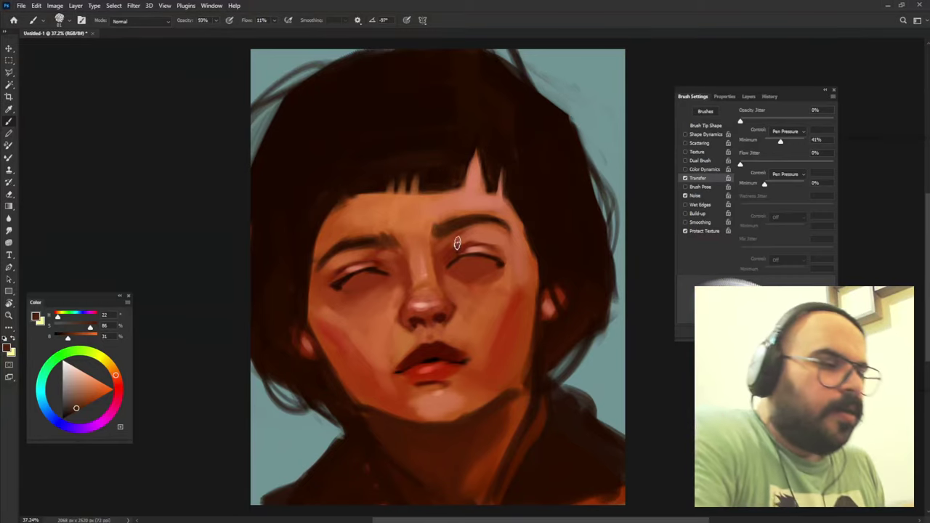
key(8)
key(6)
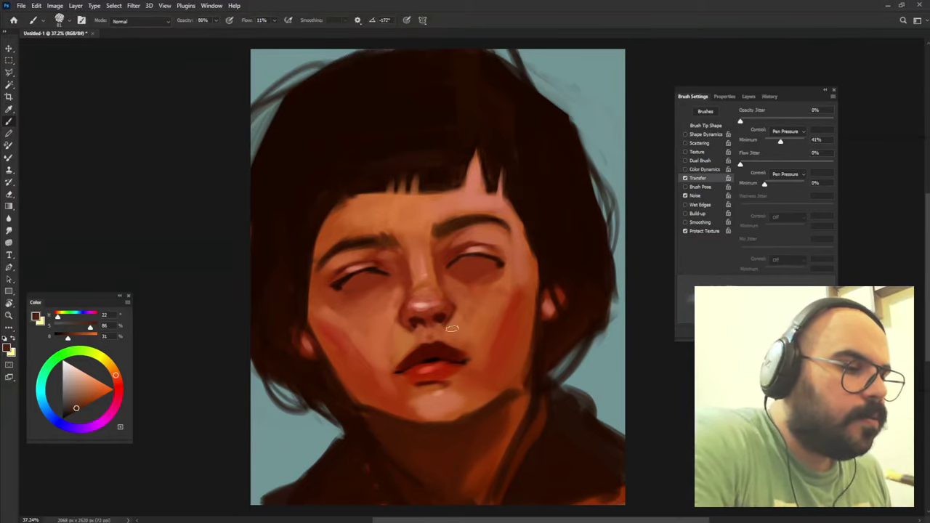
key(8)
key(9)
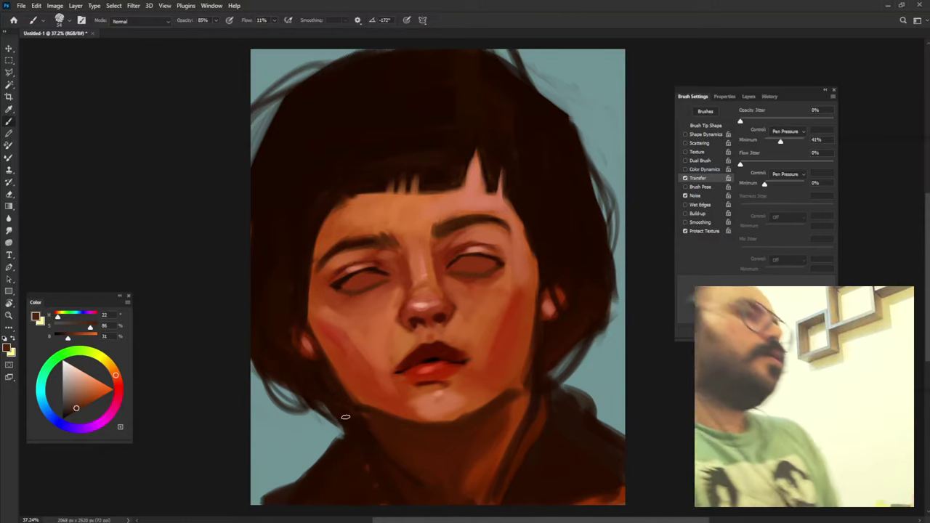
alt+click(419, 261)
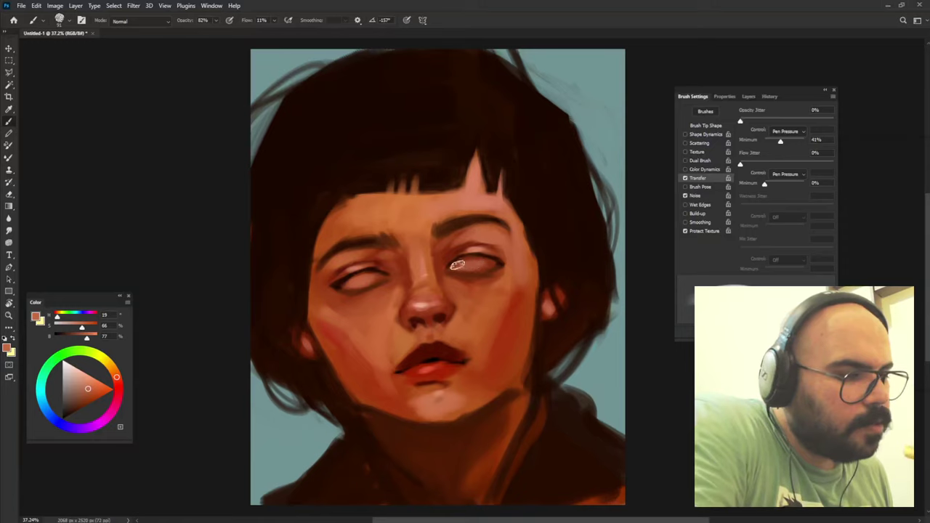
Add small warm skin touches around the eyes and nose at roughly 70–80% opacity.
key(7)
key(7)
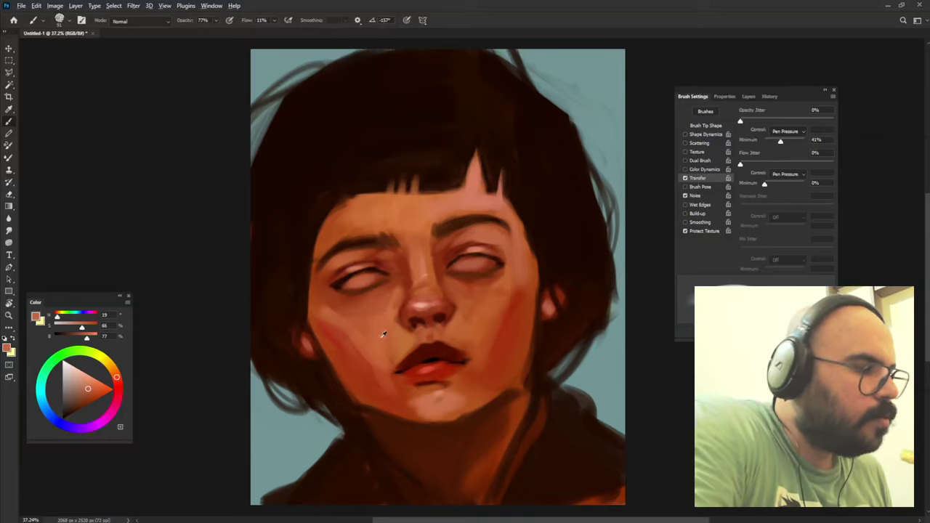
alt+click(392, 323)
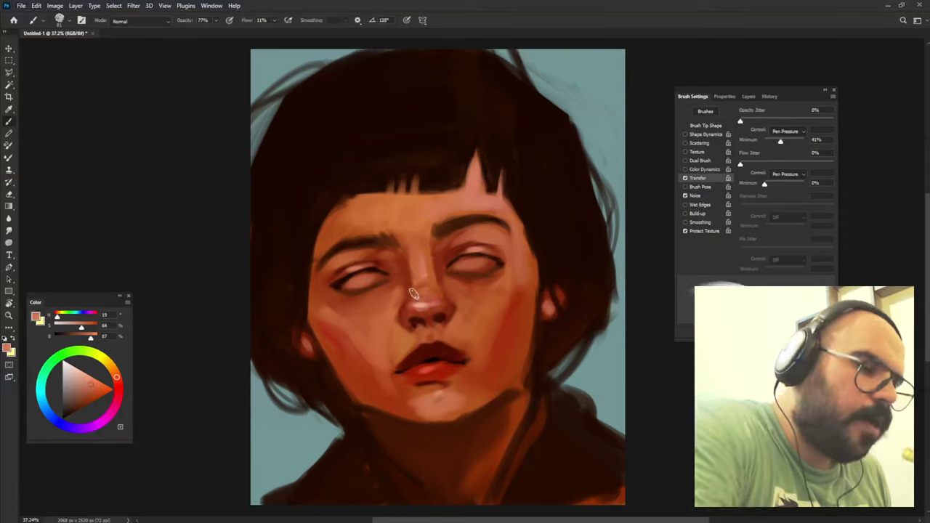
key(7)
key(9)
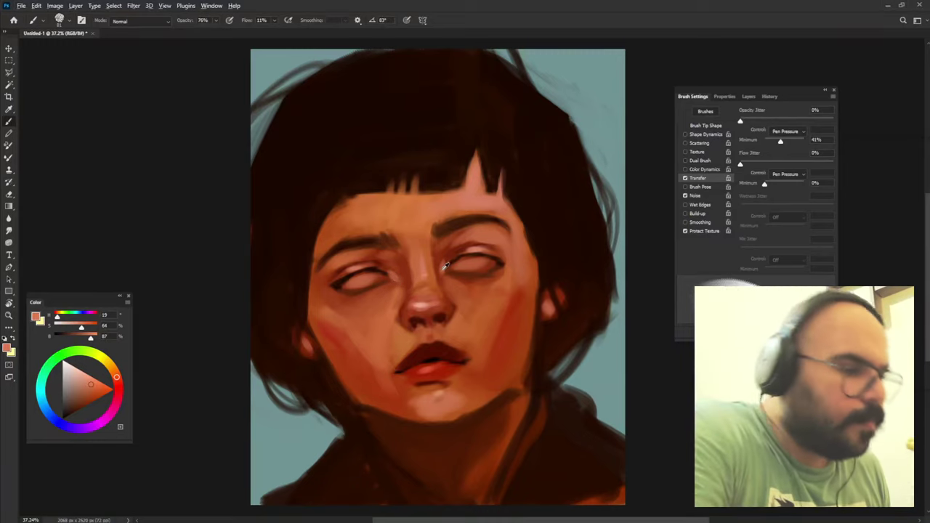
alt+click(388, 273)
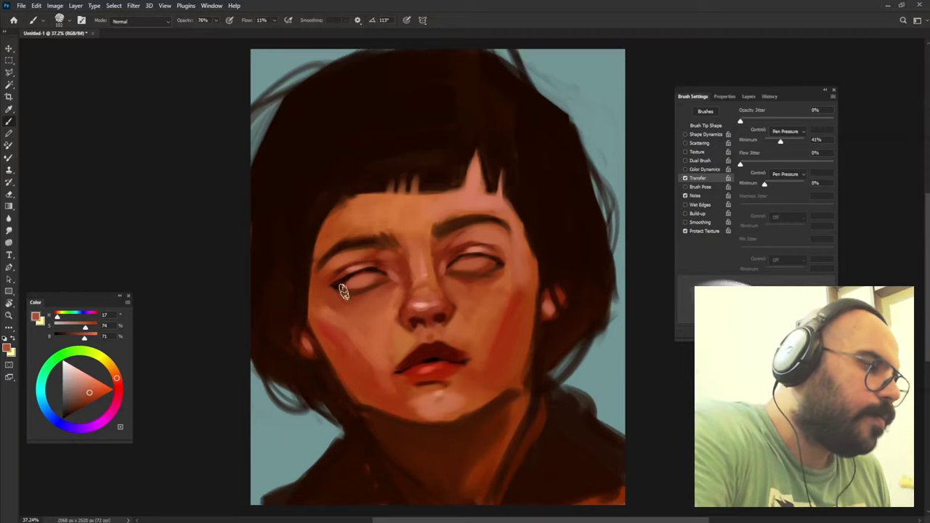
key(7)
key(8)
Paint dark red lash lines and creases on both eyelids with a rotated brush tip.
alt+click(340, 270)
drag(339, 271, 335, 277)
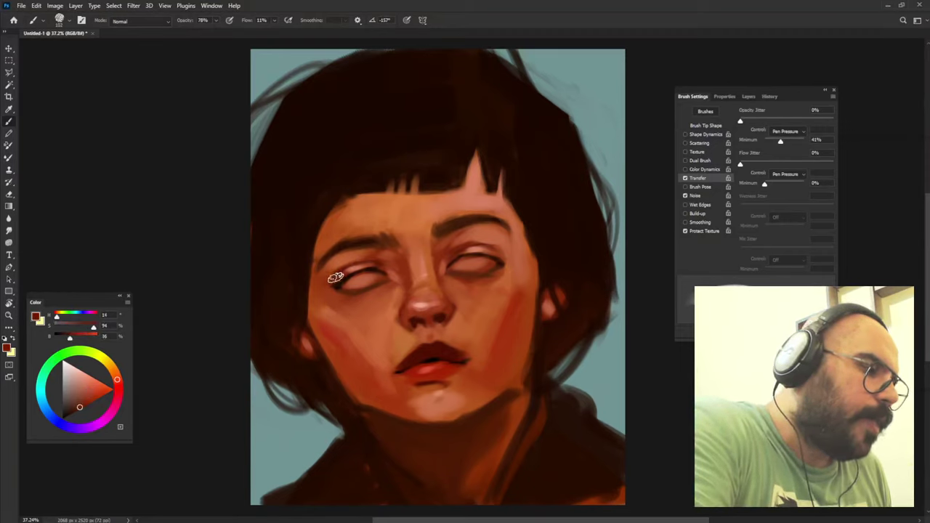
key(shift+Left)
key(shift+Left)
key(shift+Left)
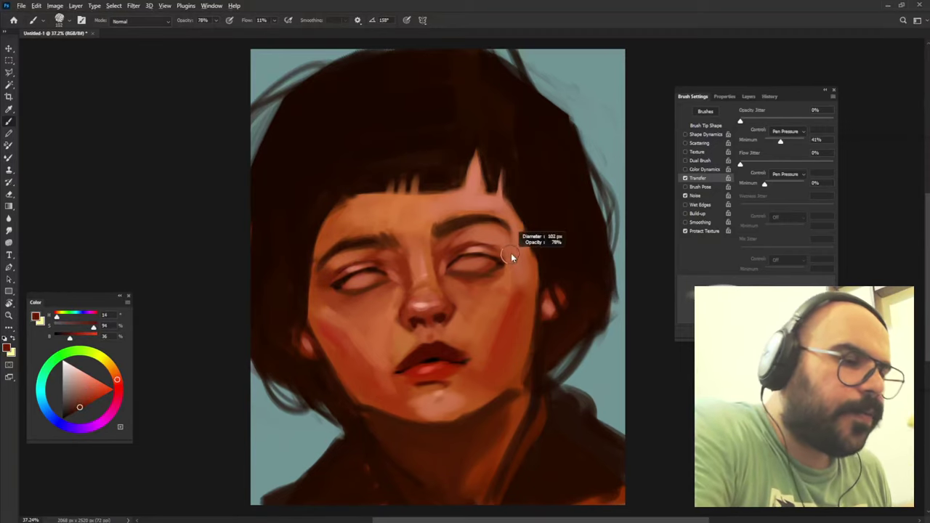
key(shift+Right)
key(shift+Right)
key(shift+Right)
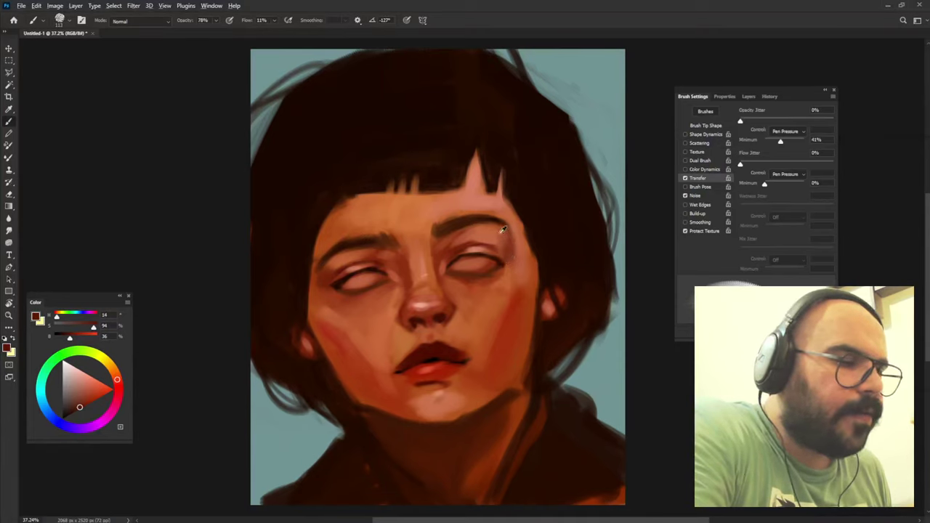
drag(505, 236, 509, 250)
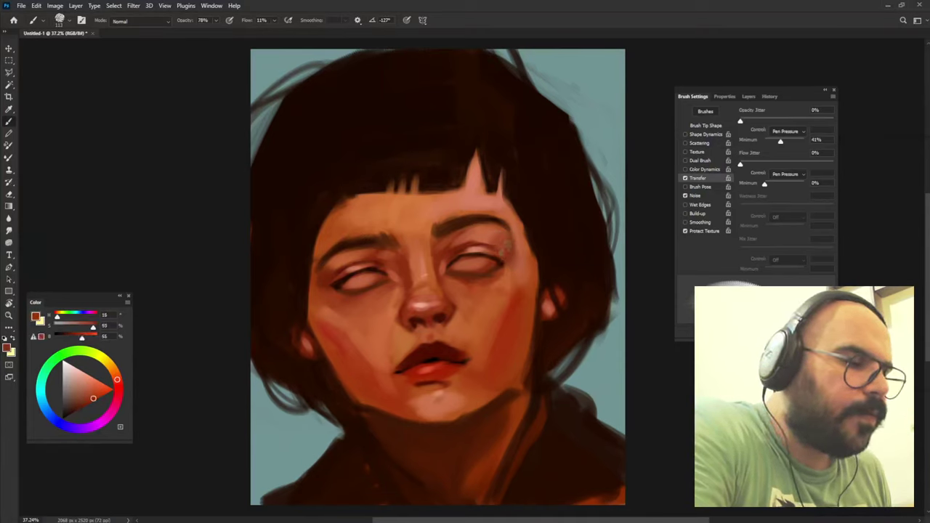
alt+click(482, 228)
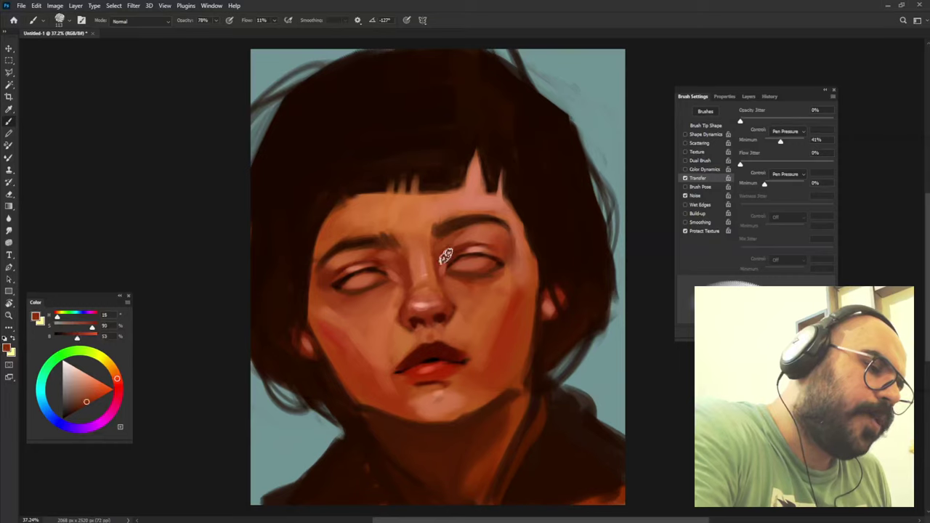
alt+click(462, 251)
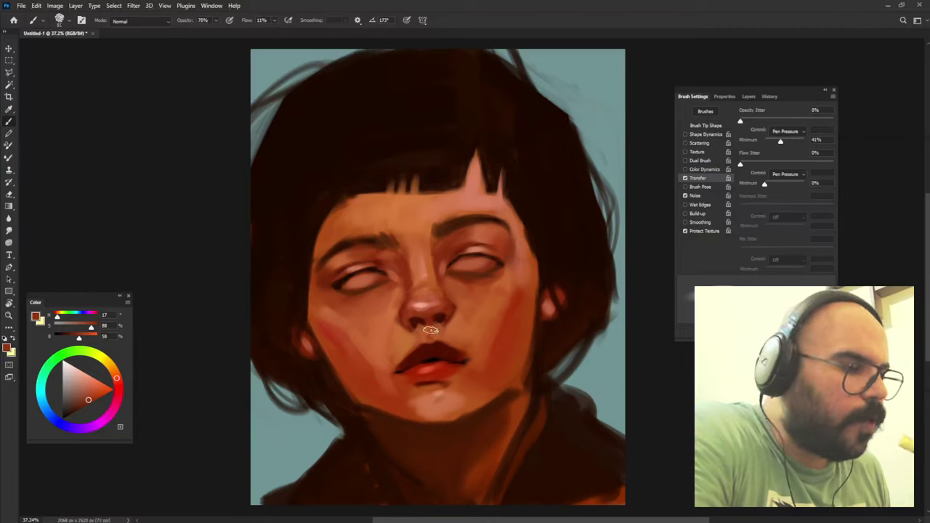
alt+click(343, 394)
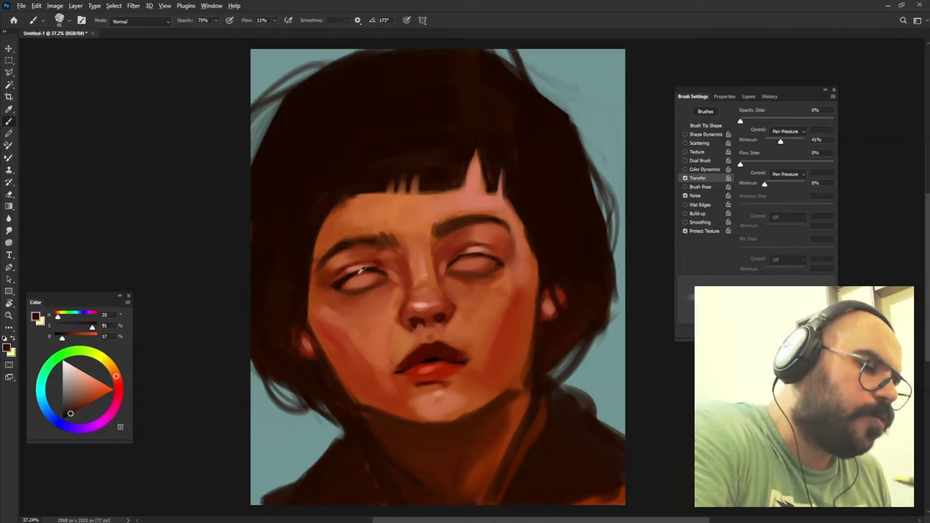
alt+click(372, 236)
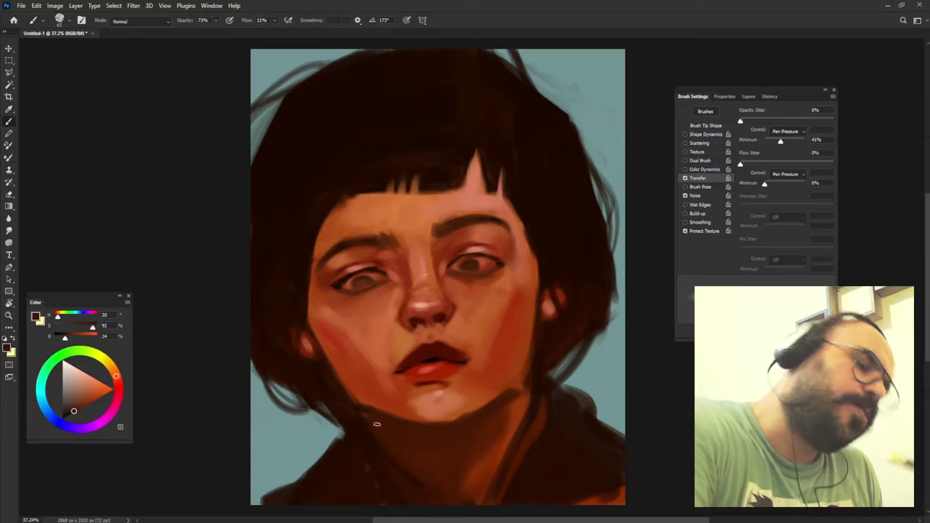
Paint a dark iris into the left eye and brush reddish-brown skin over the right eye's iris.
alt+click(472, 262)
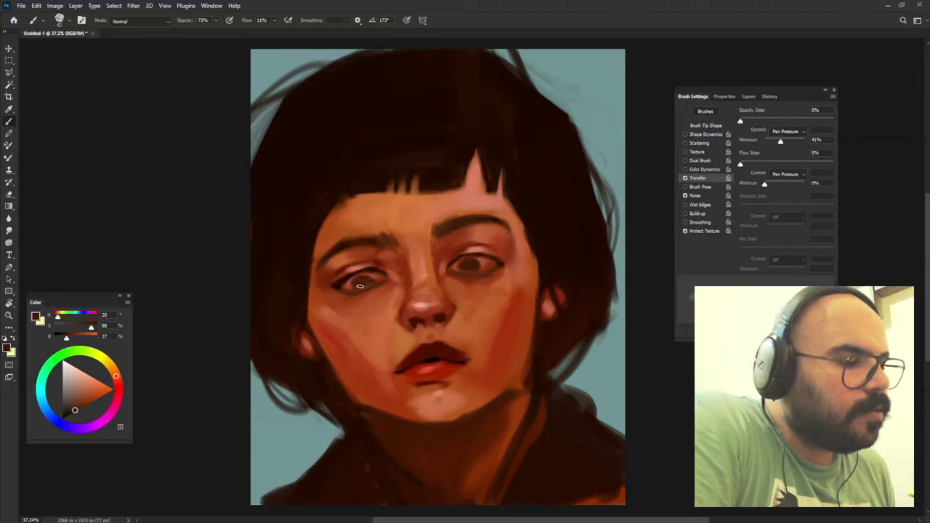
alt+click(319, 319)
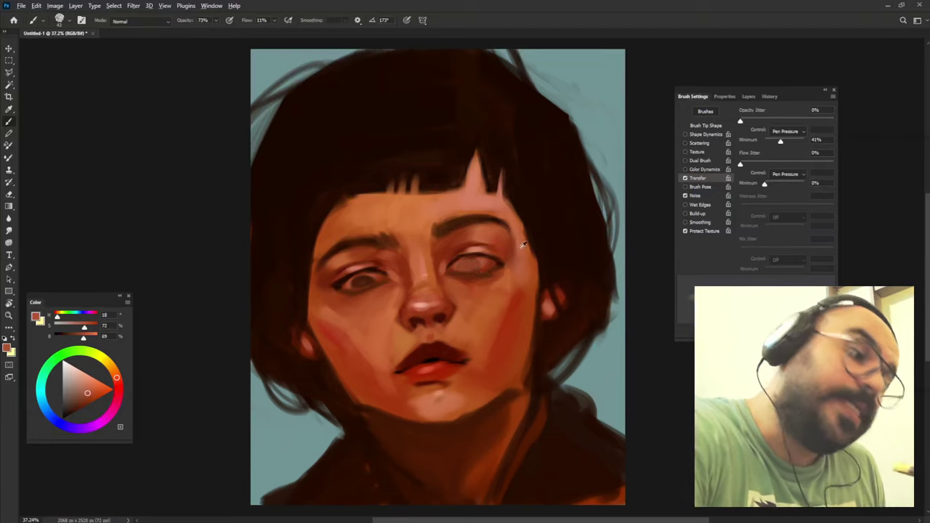
alt+click(496, 261)
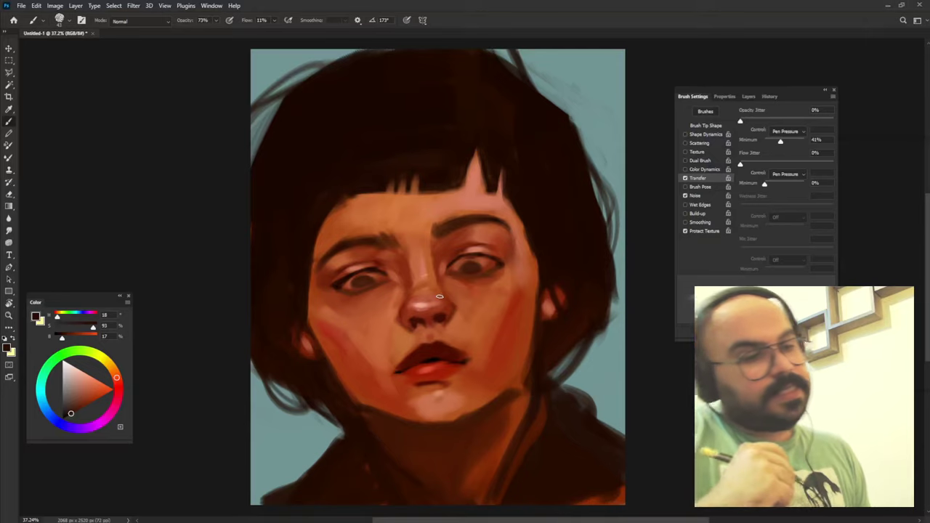
alt+click(482, 253)
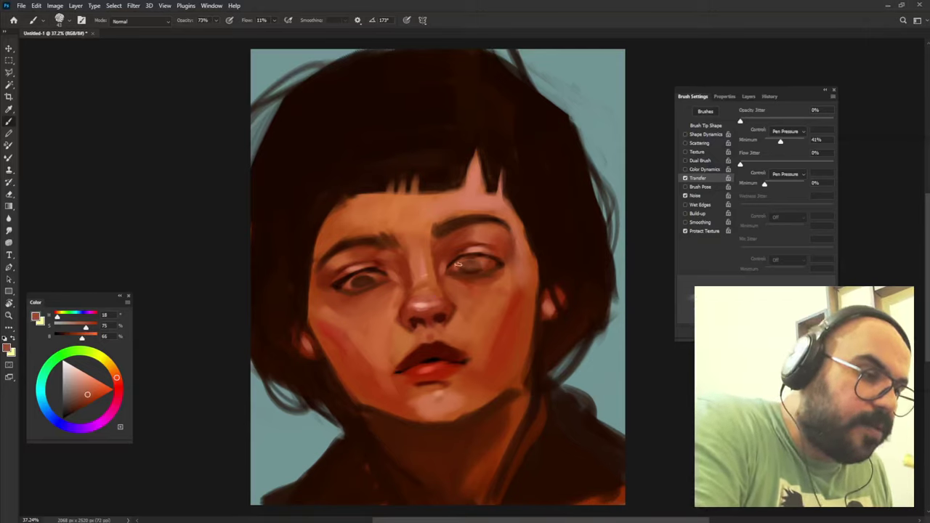
drag(463, 263, 494, 266)
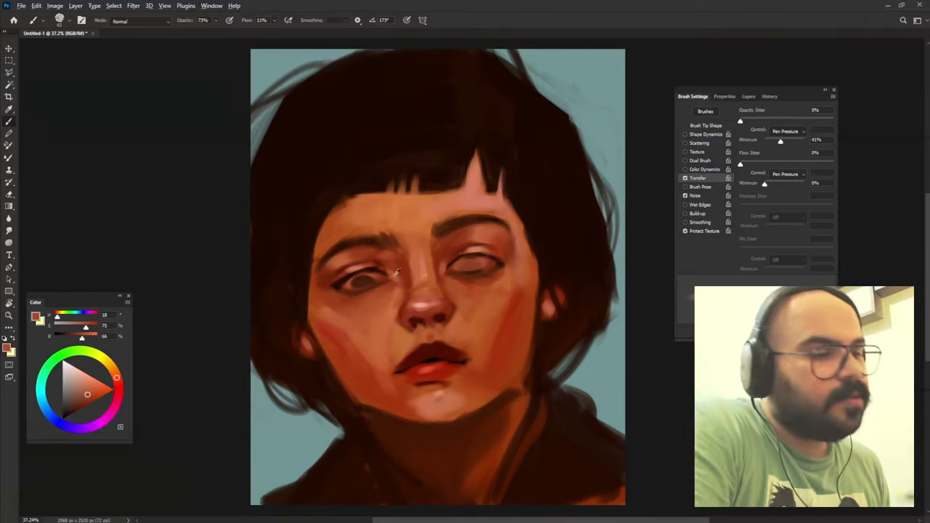
alt+click(367, 276)
Tone the eyes muted grey and softly repaint the right eye's lid with highlight and shadow tones.
alt+click(370, 273)
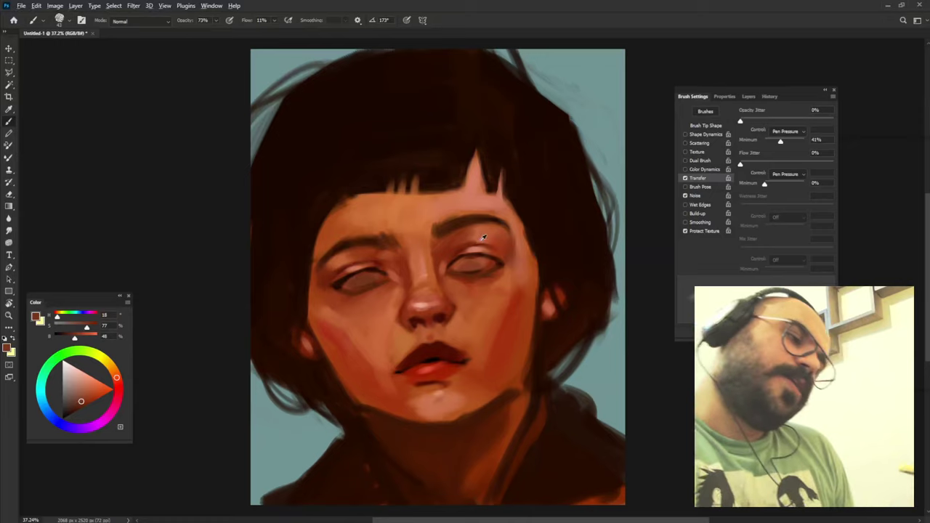
alt+click(373, 285)
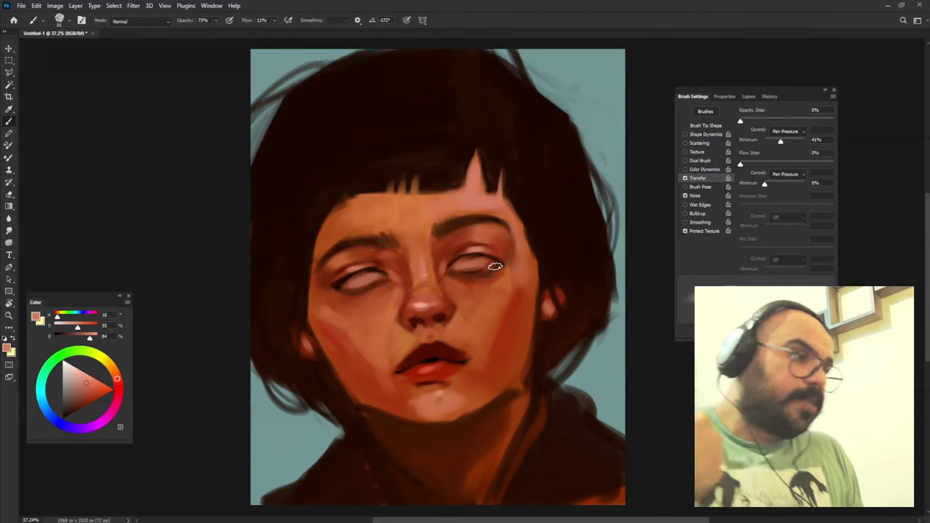
alt+click(456, 247)
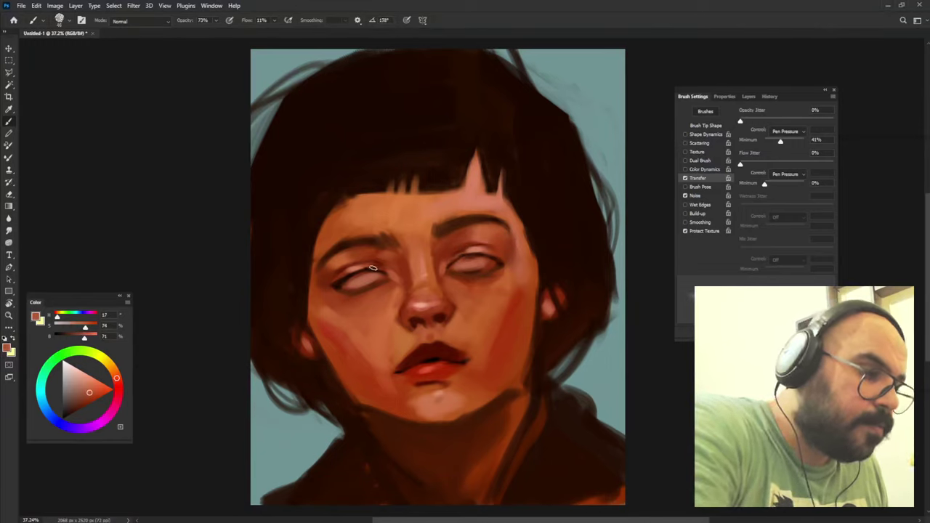
alt+click(438, 351)
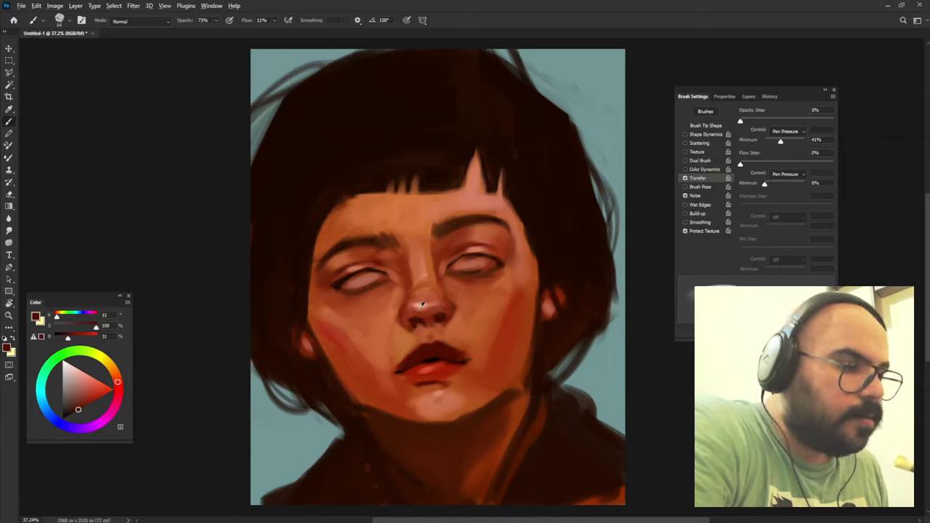
alt+click(479, 266)
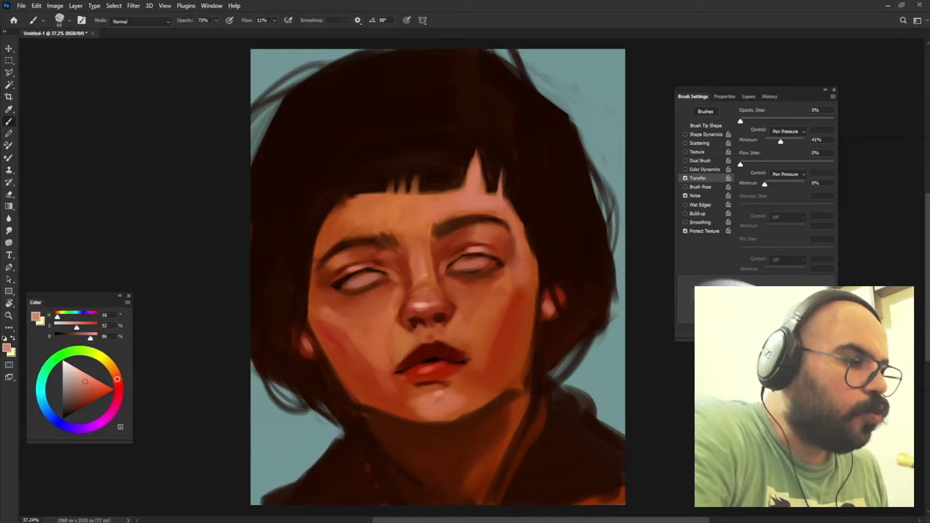
alt+click(469, 280)
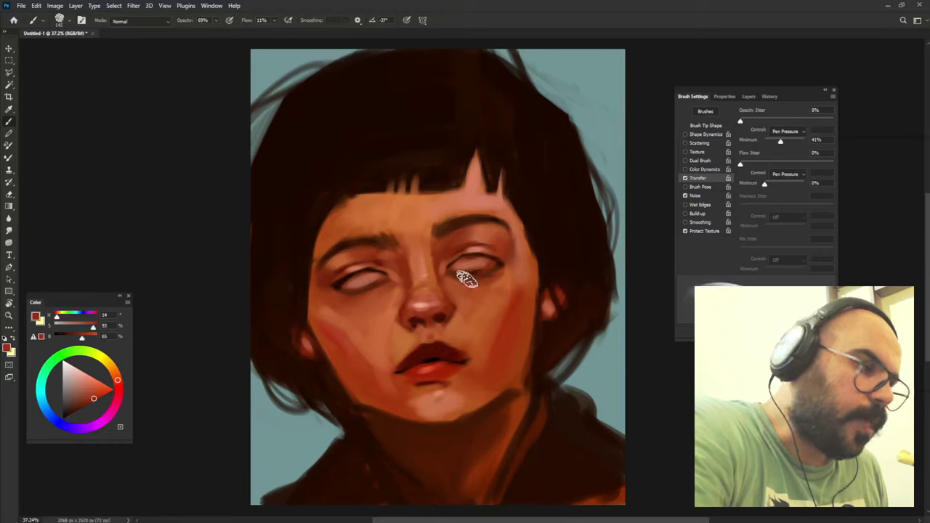
drag(459, 281, 501, 268)
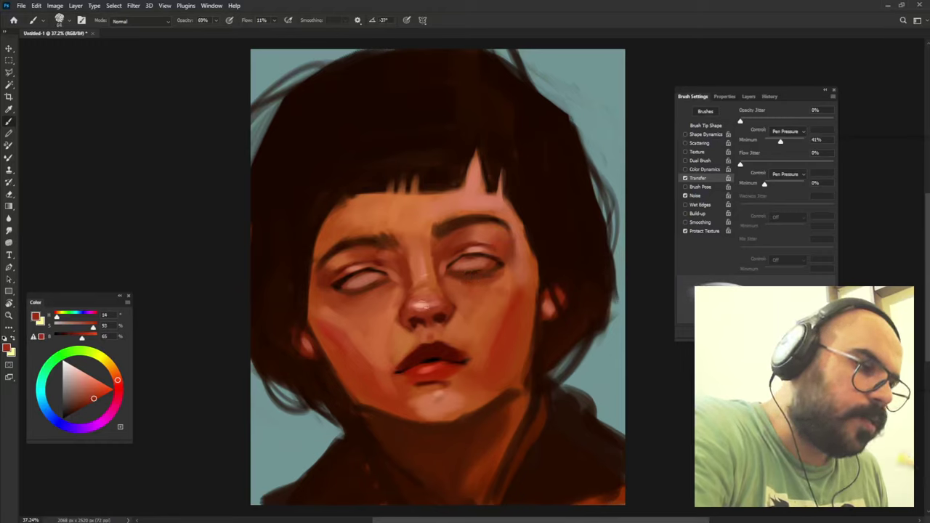
alt+click(379, 258)
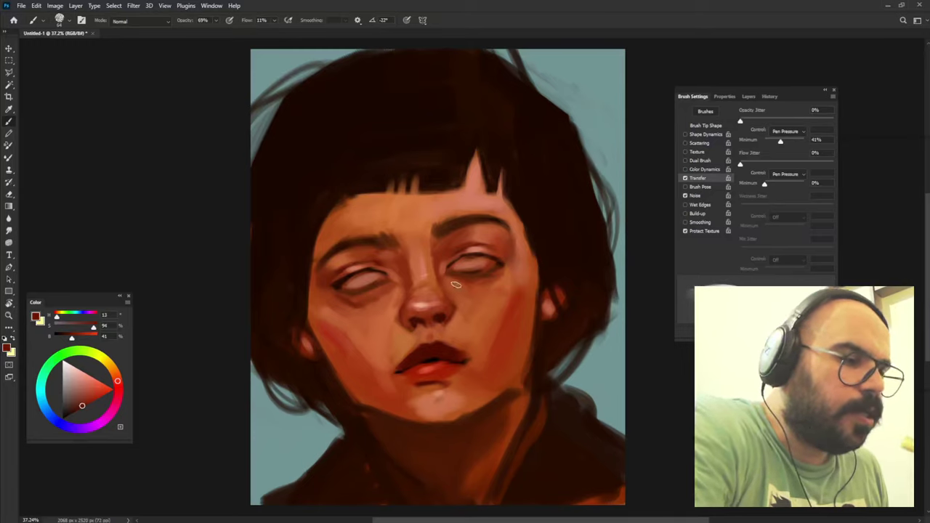
Shade beneath both eyes with darker warm browns at reduced opacity, around 59–64%.
key(6)
key(4)
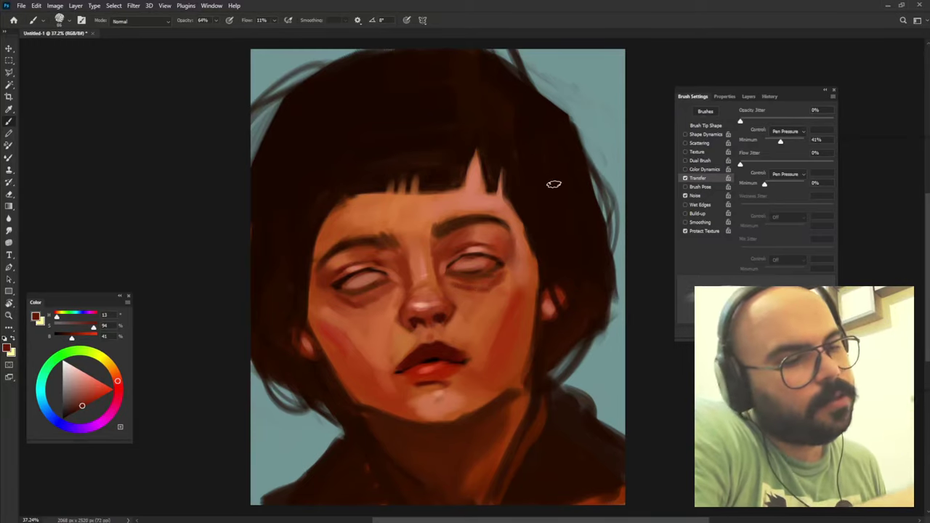
alt+click(383, 288)
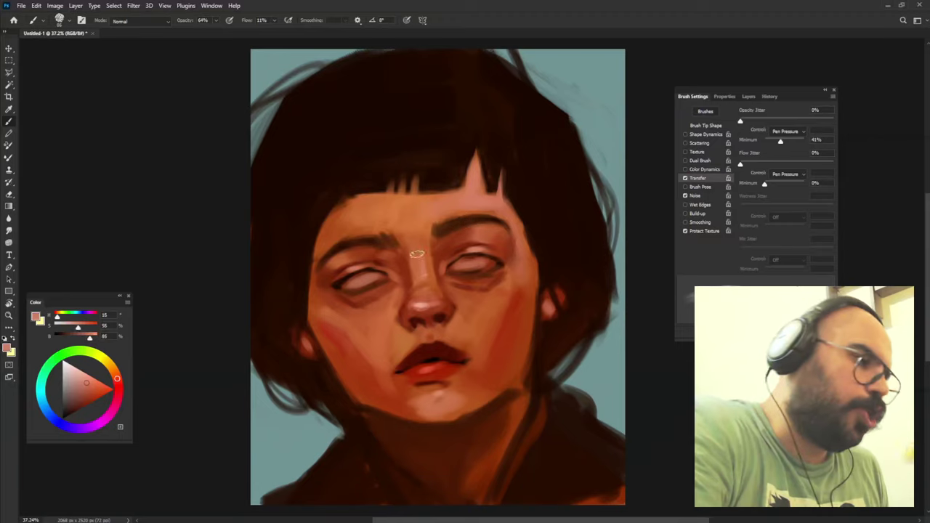
alt+click(390, 295)
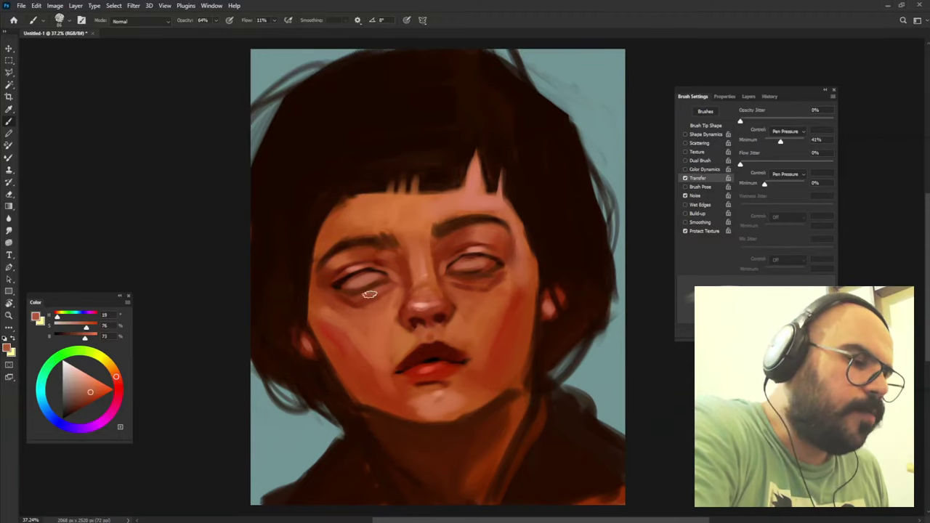
key(6)
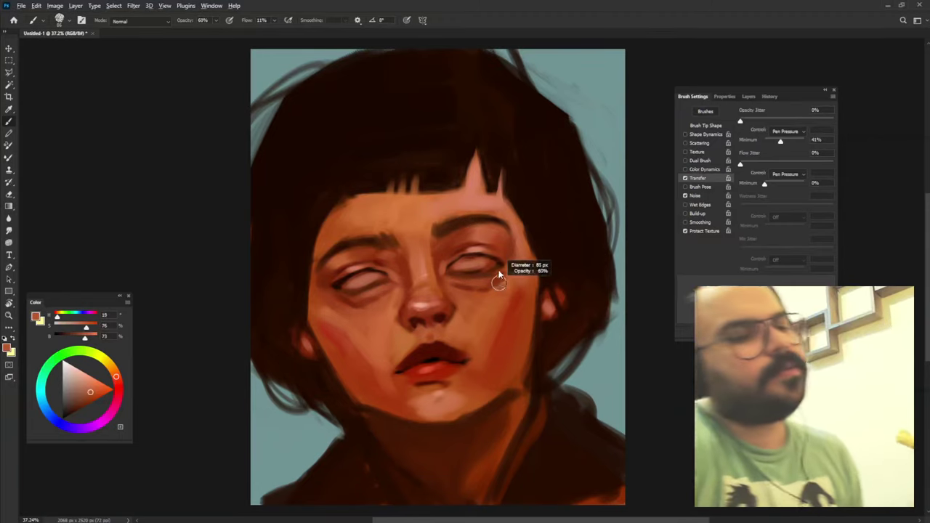
alt+click(469, 261)
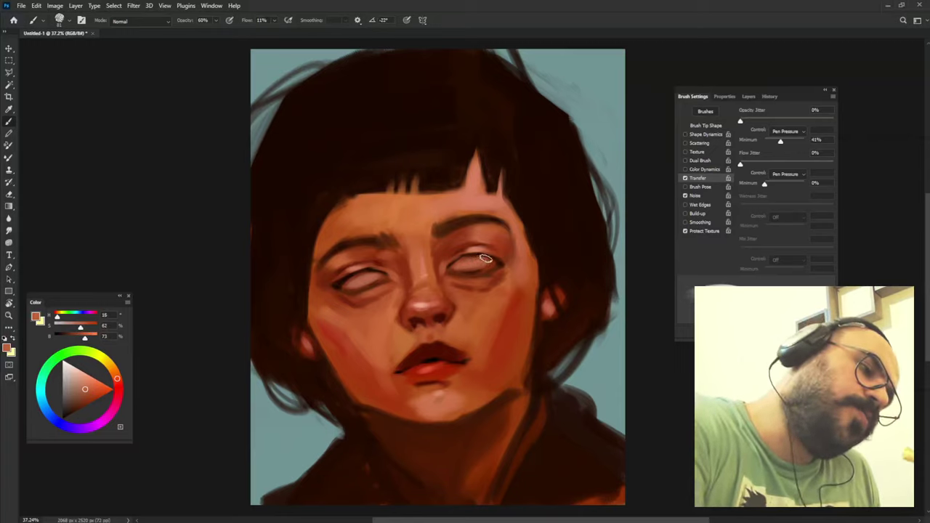
key(5)
key(9)
alt+click(372, 293)
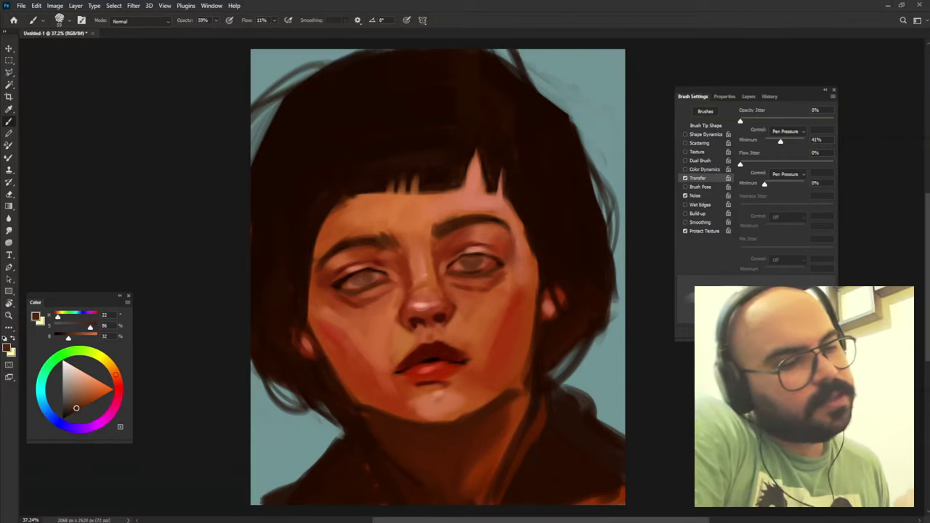
Paint near-black irises, then cover both eyeballs with a pale skin tone sampled from the forehead.
alt+click(550, 218)
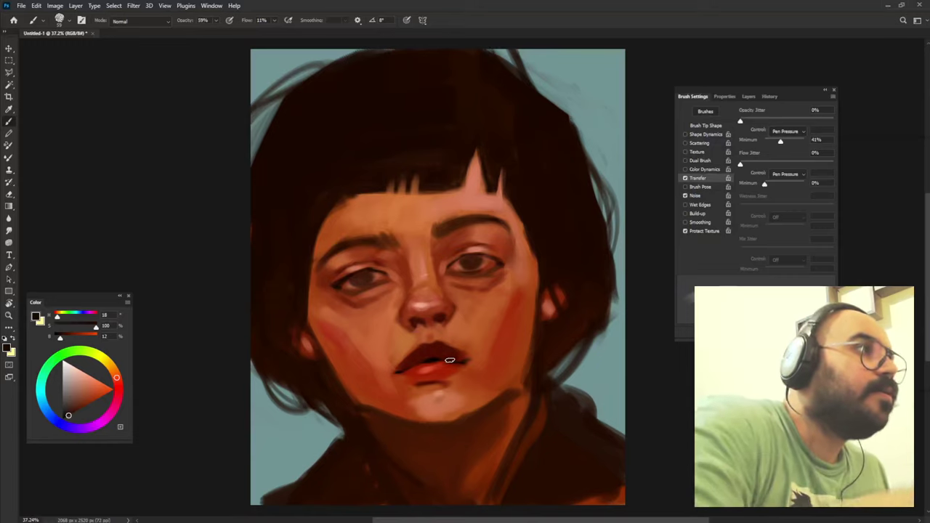
alt+click(483, 263)
alt+click(379, 275)
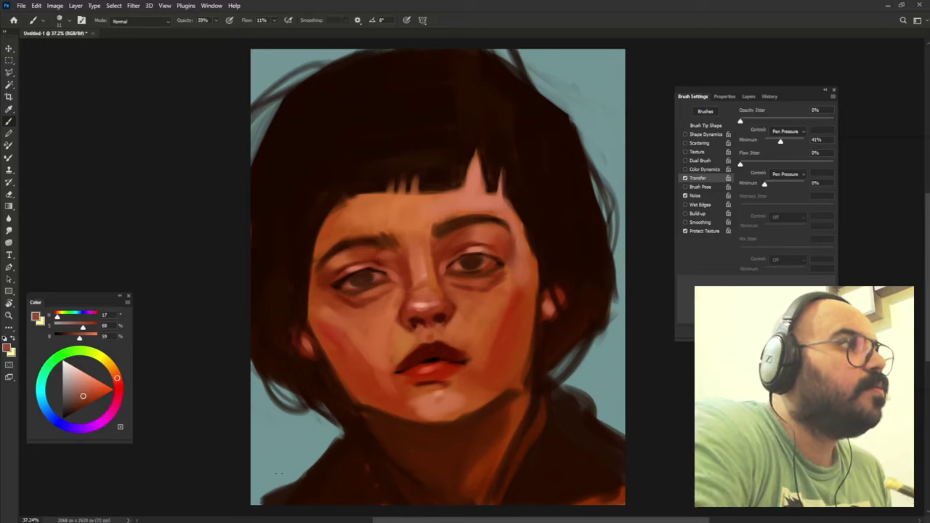
alt+click(385, 270)
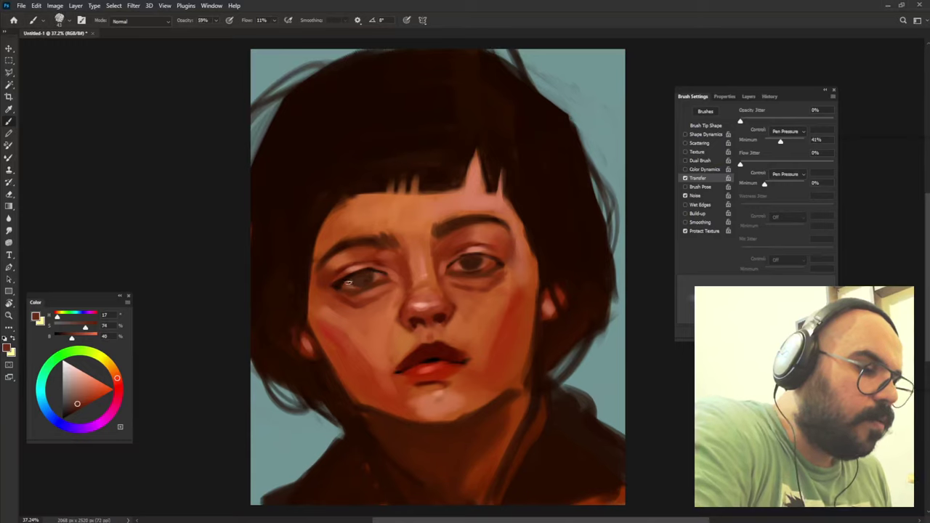
alt+click(379, 272)
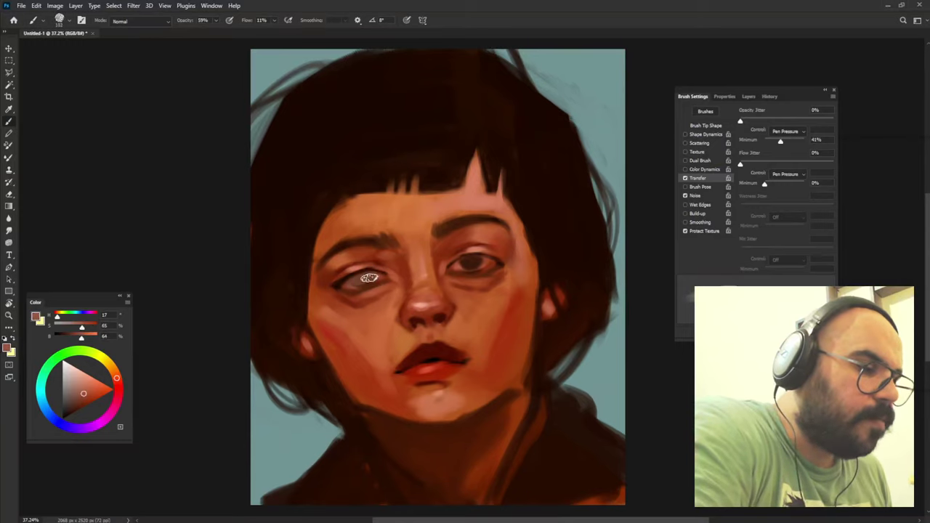
alt+click(474, 235)
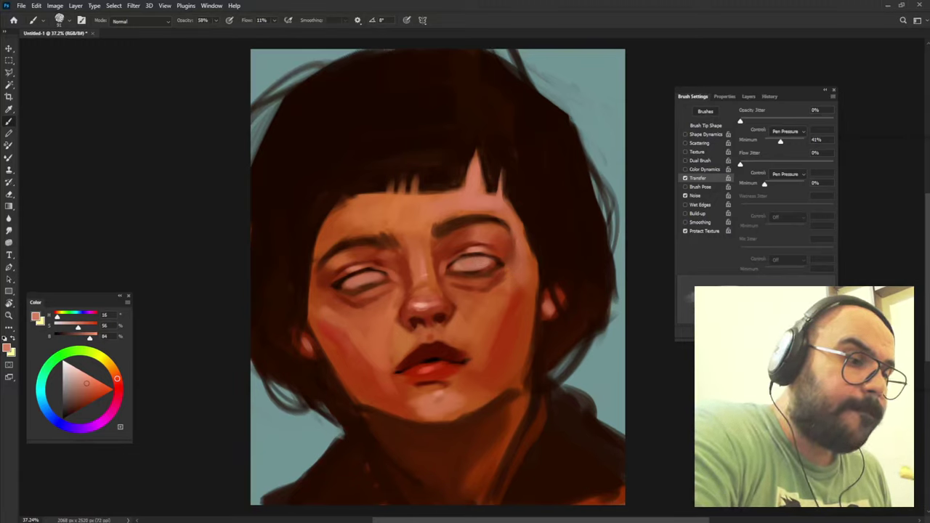
At 52% opacity with a rotated tip, paint dark hair strokes over the forehead's left edge.
key(5)
key(2)
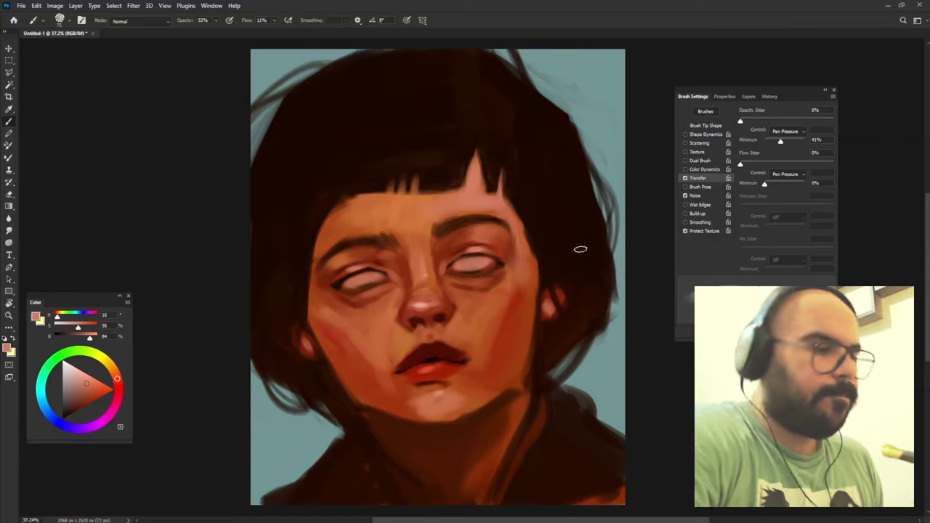
key(shift+Right)
key(shift+Right)
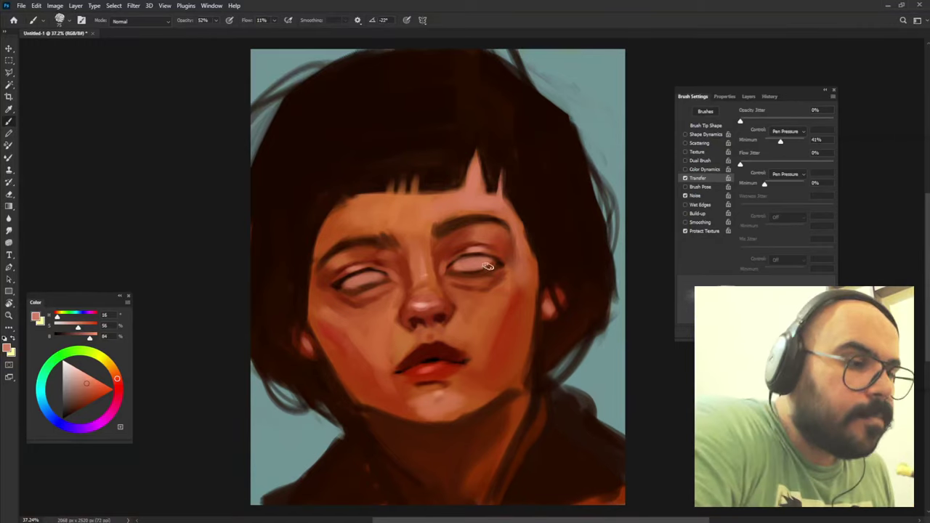
alt+click(488, 266)
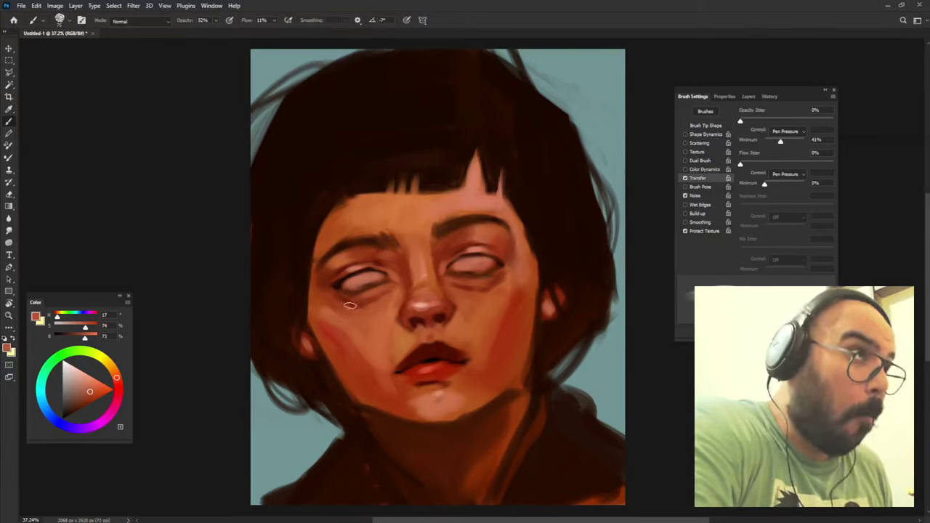
alt+click(371, 270)
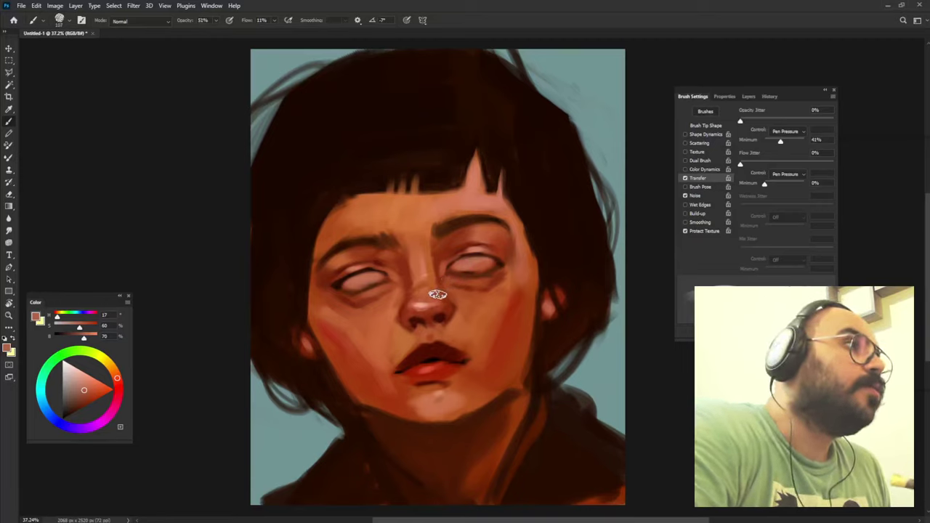
alt+click(366, 175)
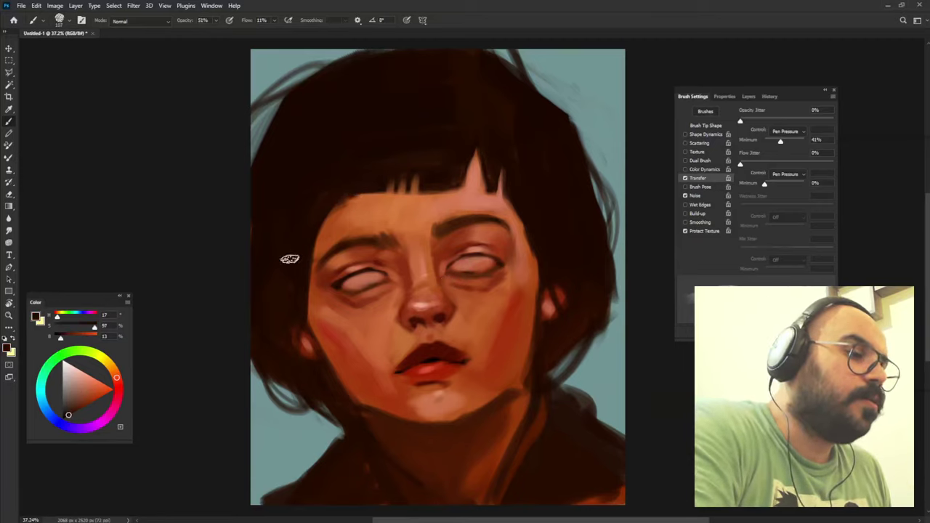
mouse_move(342, 200)
mouse_down()
mouse_move(320, 228)
mouse_move(328, 208)
mouse_move(352, 196)
mouse_up()
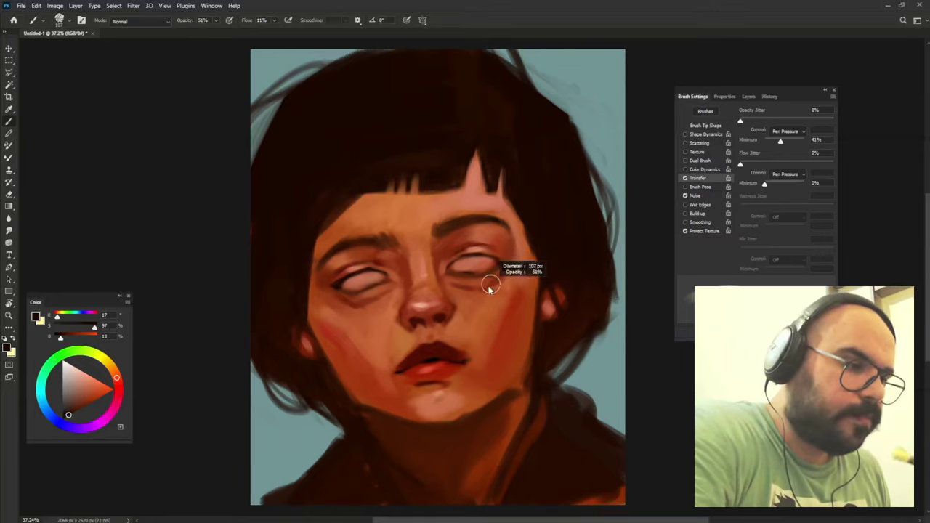
Remodel the cheeks, nose and lips with sampled lip red, light skin and warm orange strokes.
alt+click(459, 343)
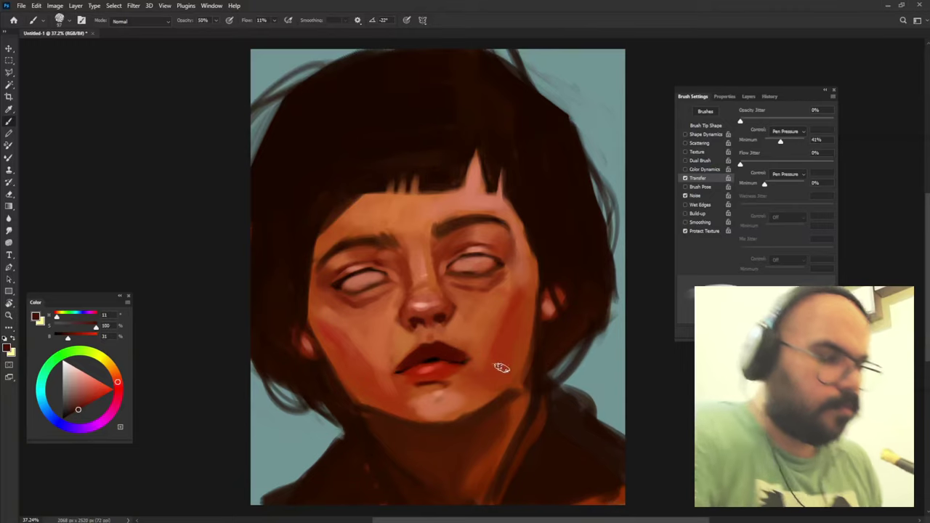
alt+click(461, 308)
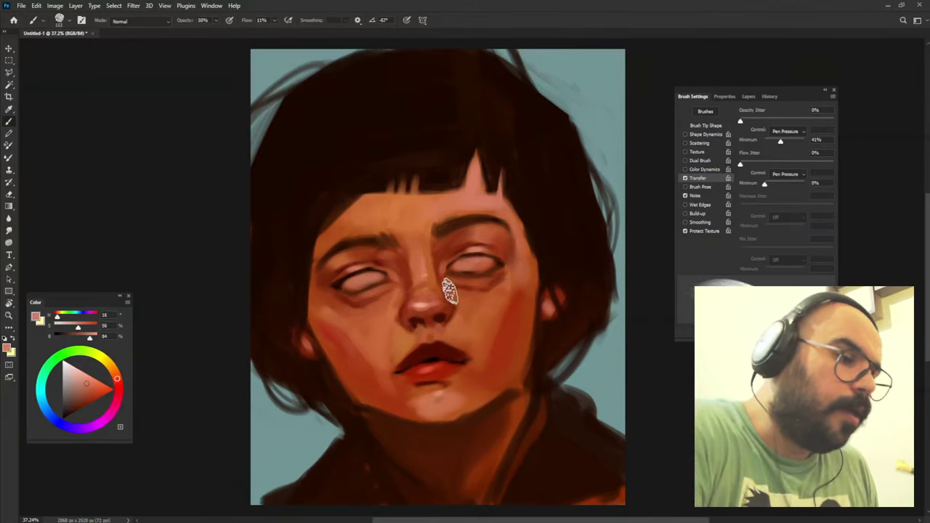
drag(469, 303, 467, 300)
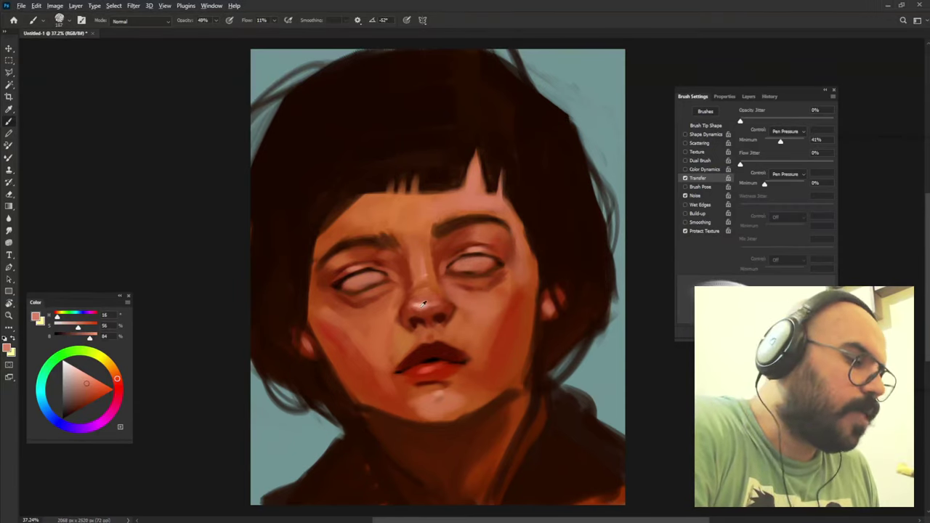
drag(371, 313, 368, 311)
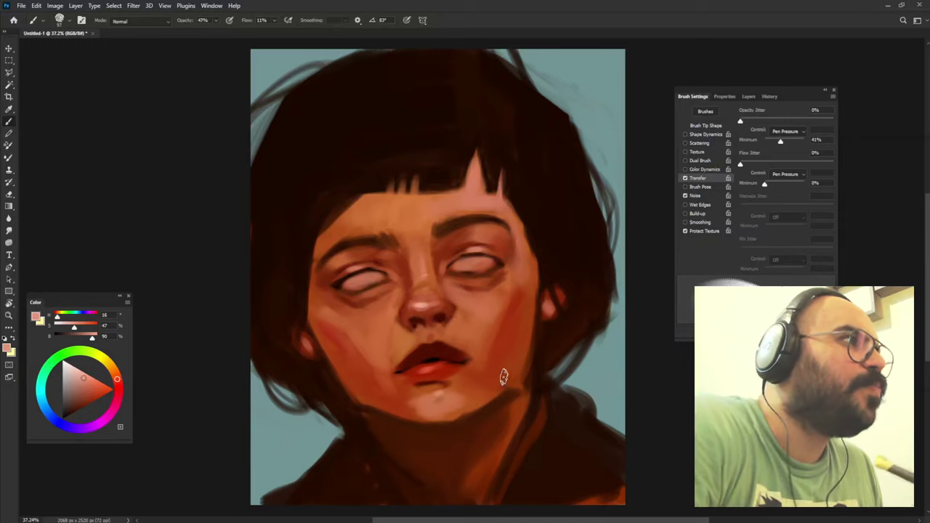
alt+click(504, 328)
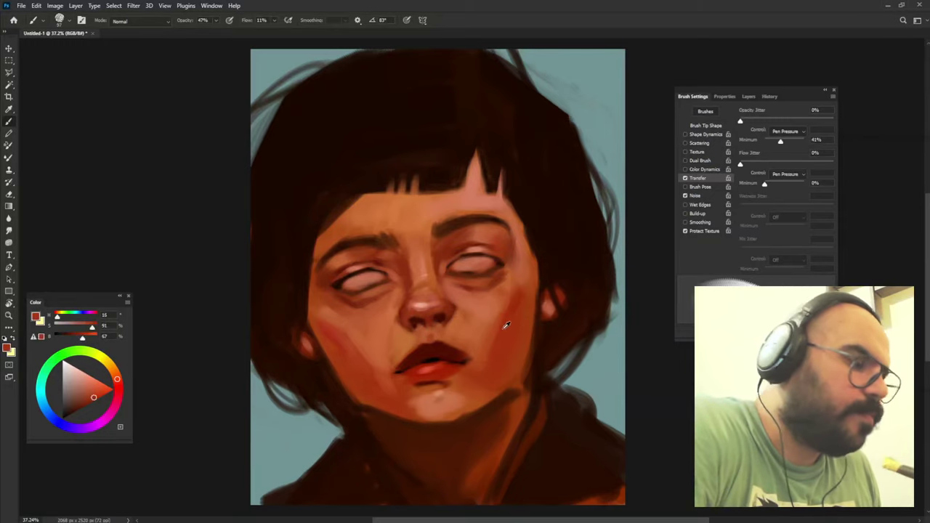
alt+click(489, 324)
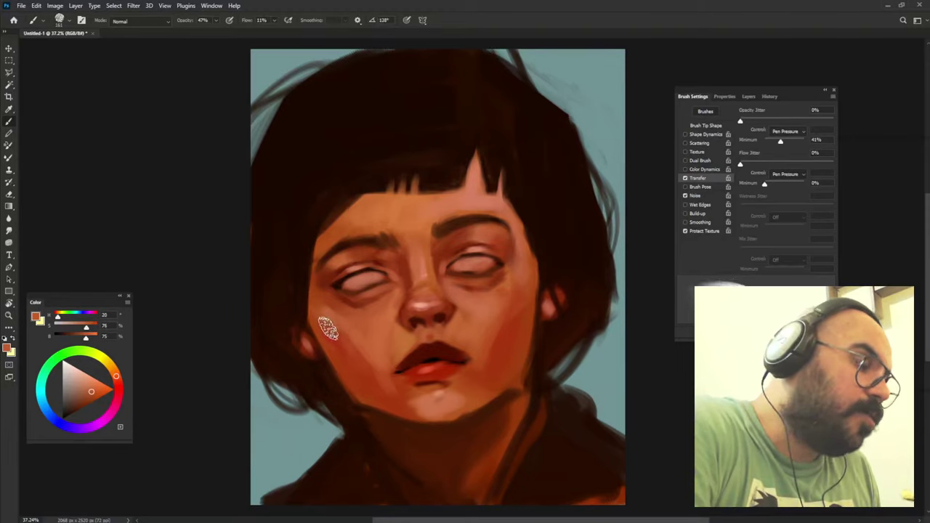
drag(349, 322, 355, 335)
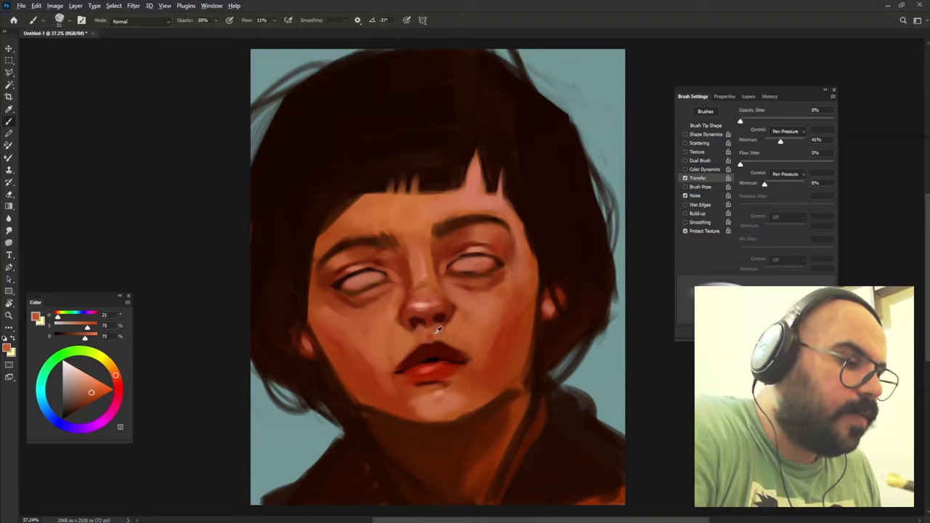
Refine the lips in sampled reds, rotating the brush tip to follow their shape.
drag(428, 375, 429, 336)
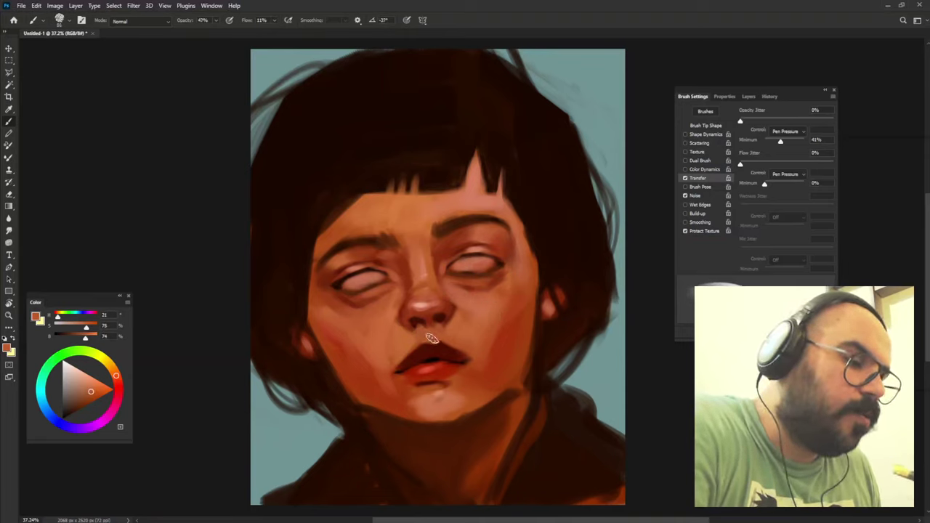
alt+click(441, 366)
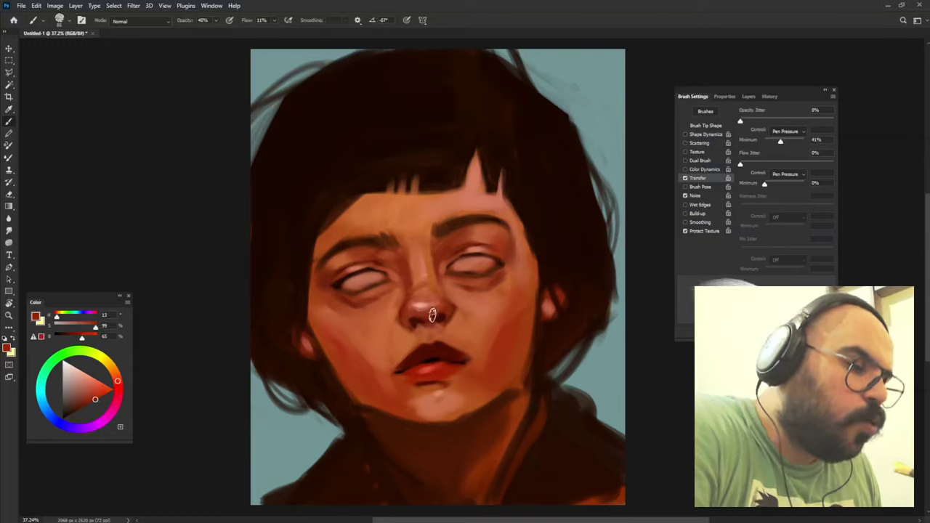
alt+click(428, 373)
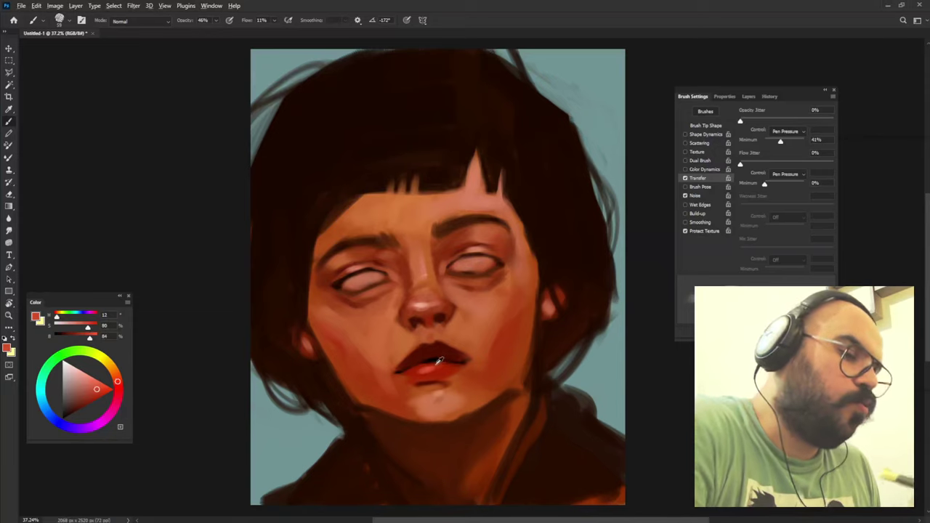
alt+click(439, 360)
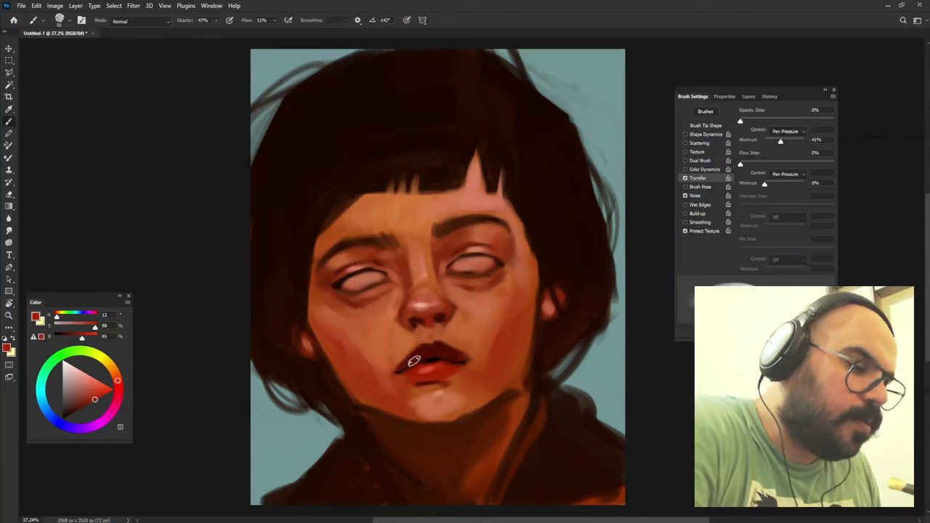
key(shift+Right)
key(shift+Right)
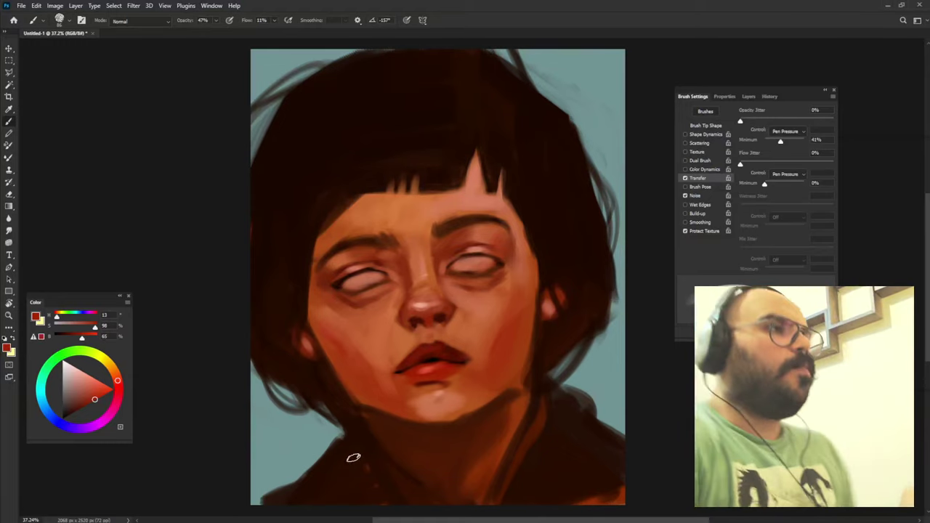
key(shift+Left)
key(shift+Left)
key(shift+Left)
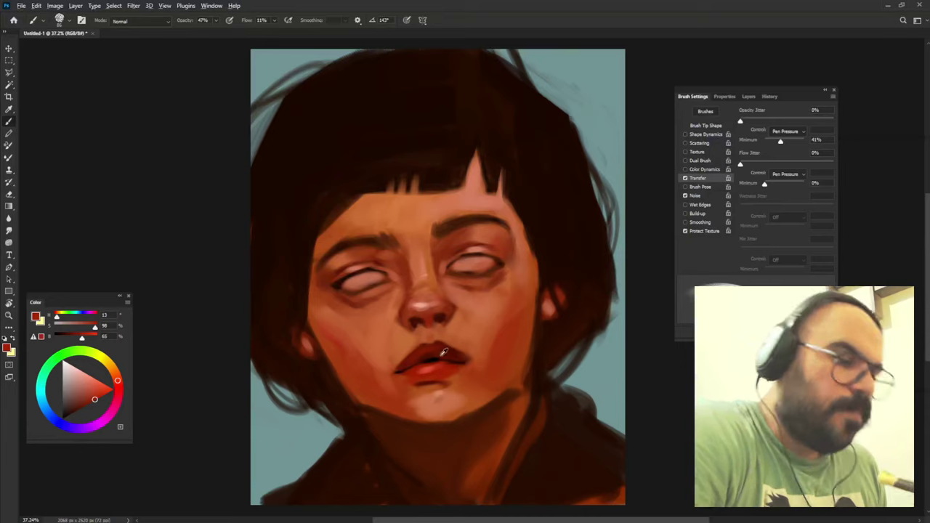
alt+click(425, 354)
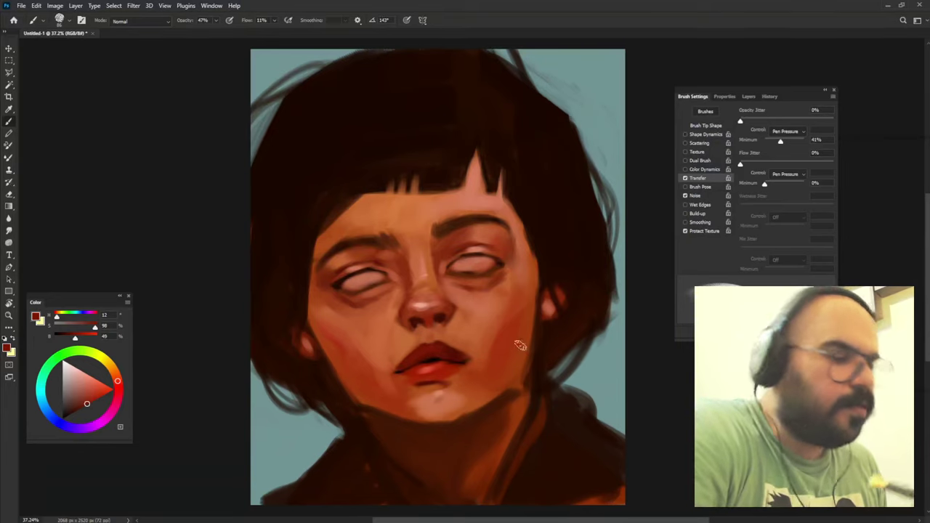
alt+click(443, 355)
alt+click(436, 356)
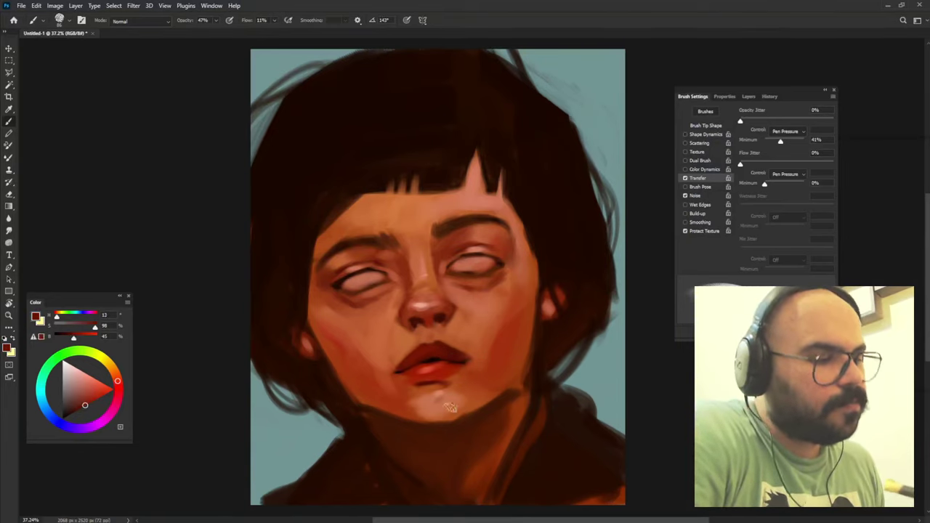
alt+click(442, 342)
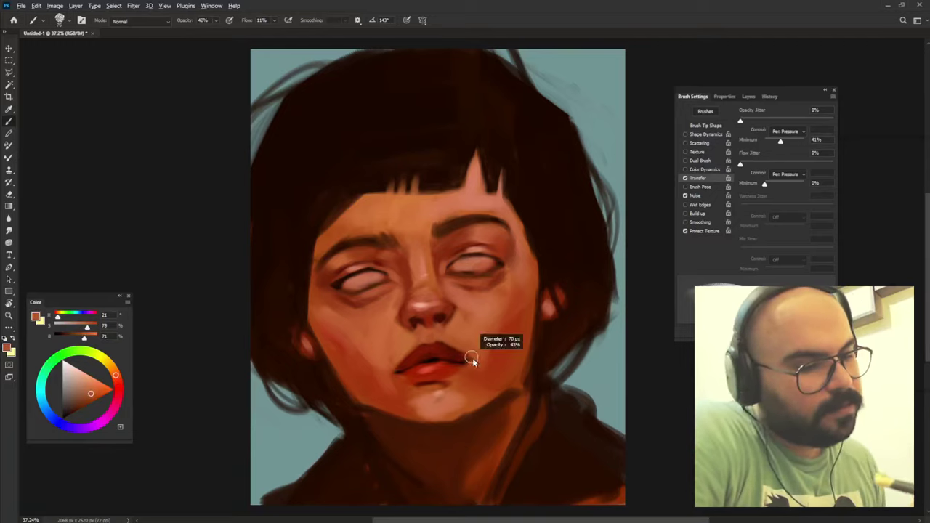
alt+click(420, 375)
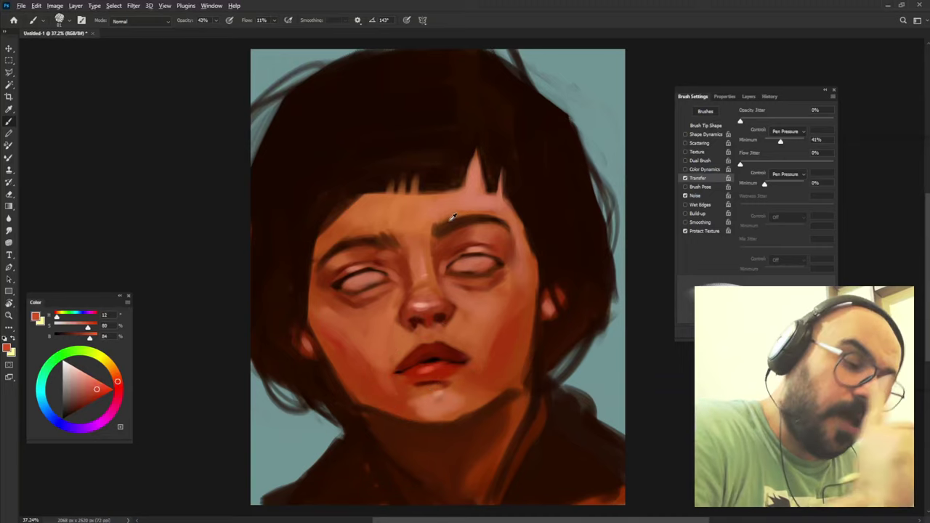
alt+click(404, 396)
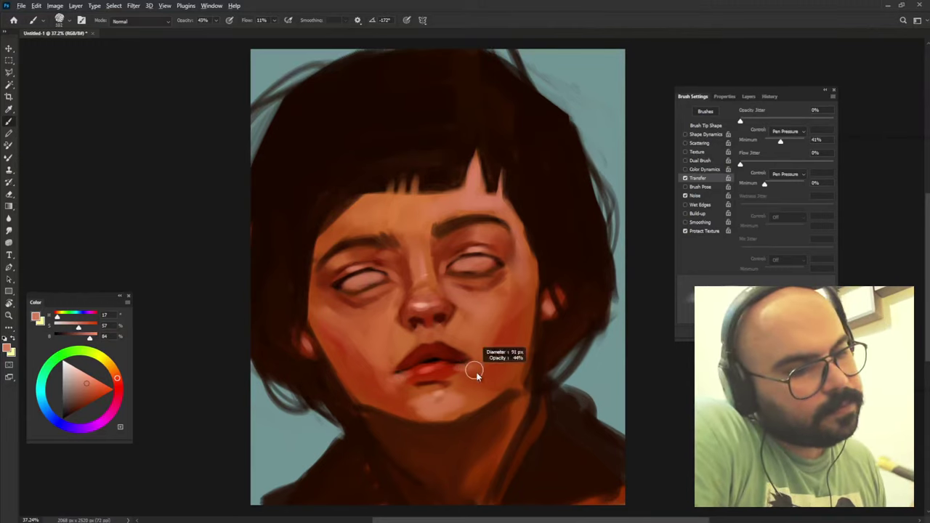
Paint a pale pink highlight across the lower lip and blend warm skin beneath the mouth.
drag(473, 369, 465, 365)
alt+click(422, 373)
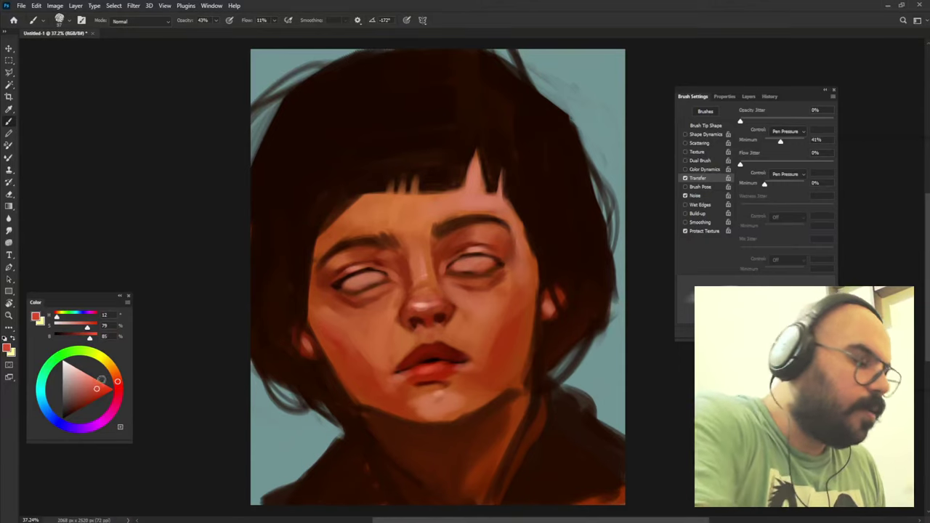
alt+click(439, 367)
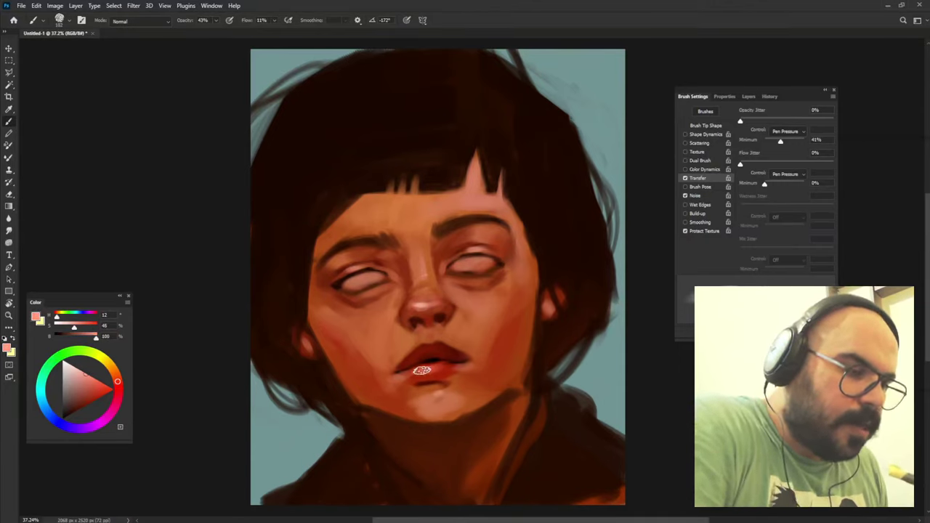
drag(422, 371, 445, 369)
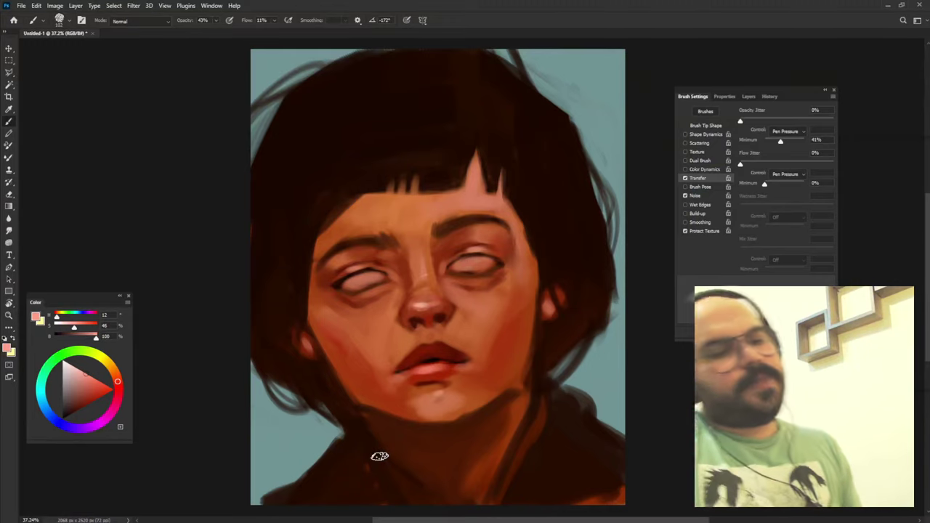
alt+click(430, 381)
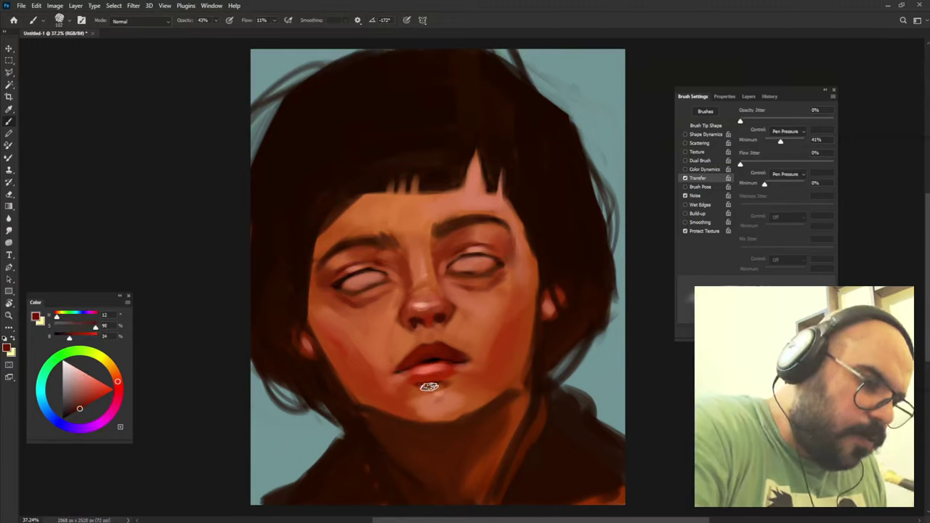
alt+click(417, 392)
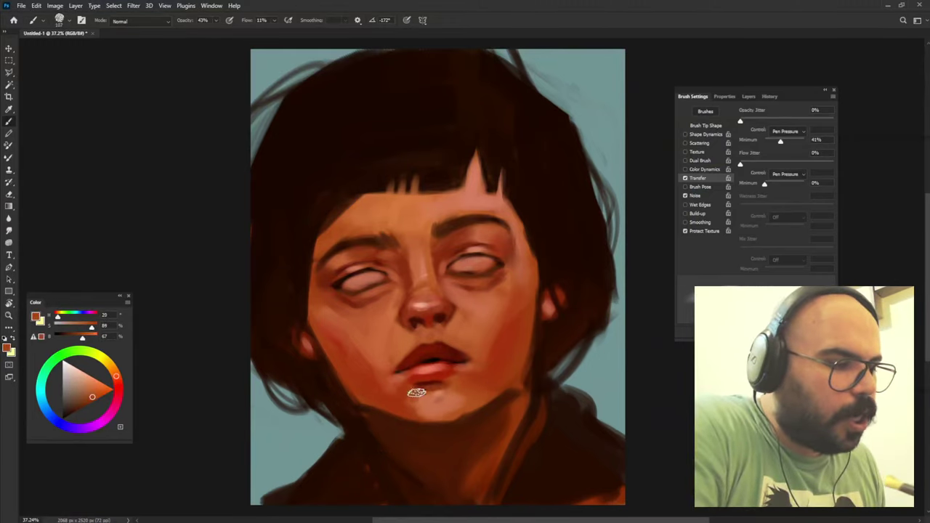
alt+right_click(471, 367)
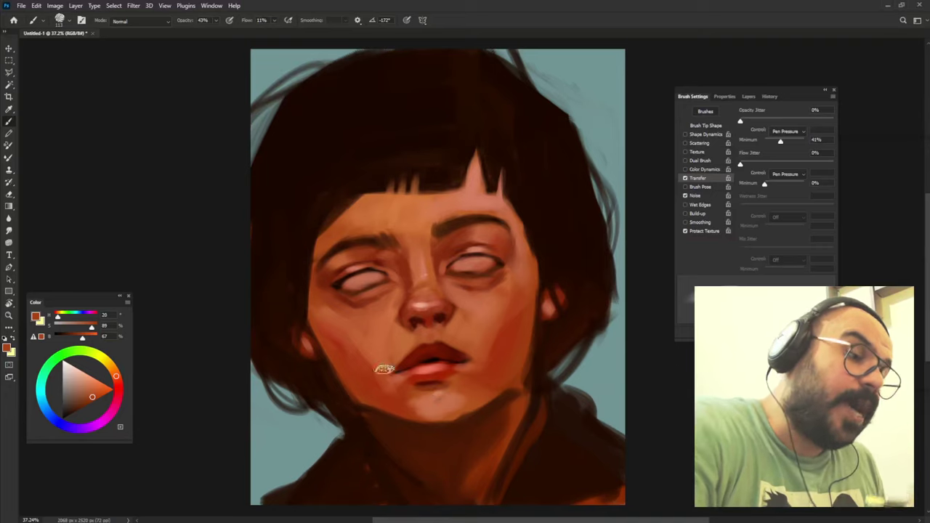
alt+click(381, 257)
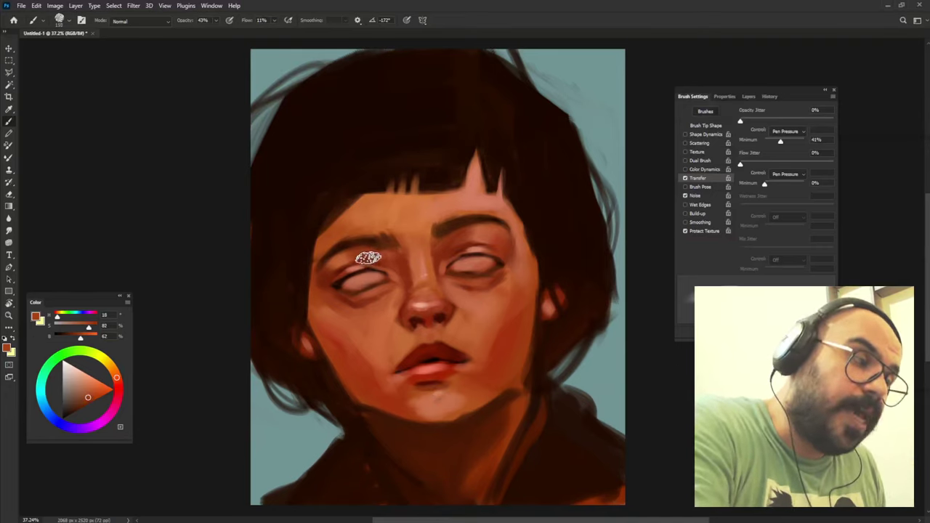
Set a much smaller brush at 100% opacity, sampling the dark hair and teal background.
alt+click(337, 261)
alt+right_click(351, 264)
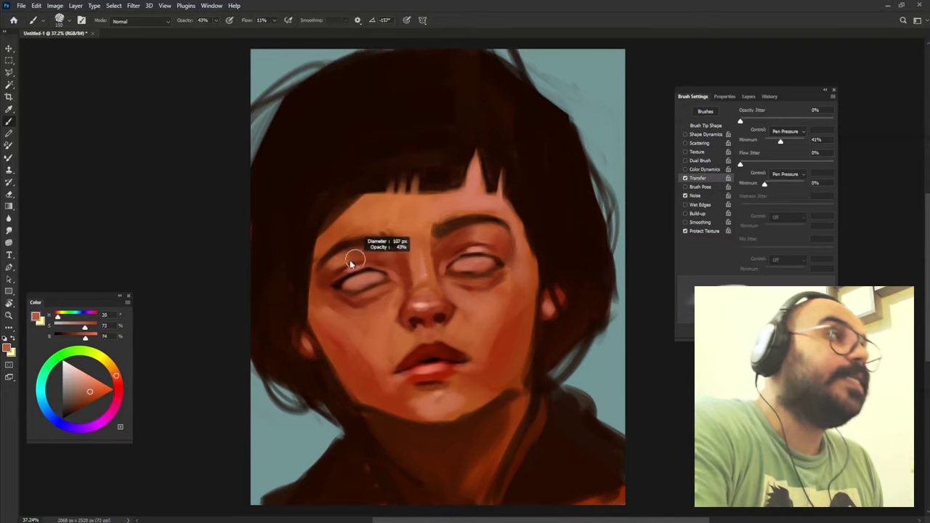
drag(351, 264, 332, 270)
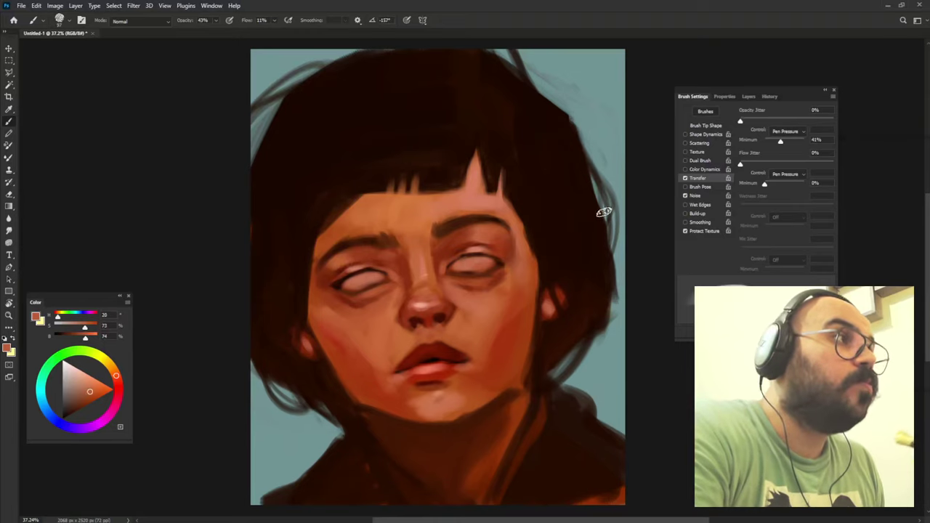
alt+click(550, 209)
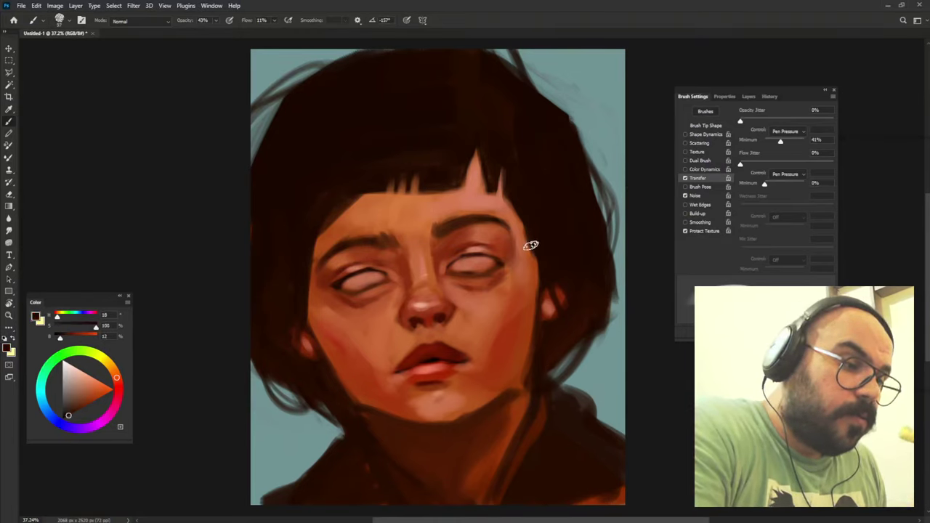
alt+click(328, 457)
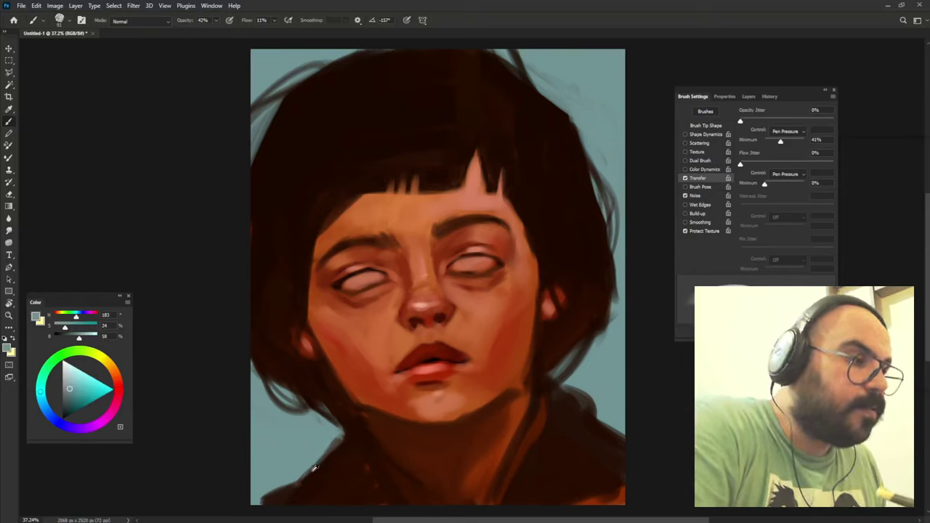
click(203, 20)
text(100)
key(Return)
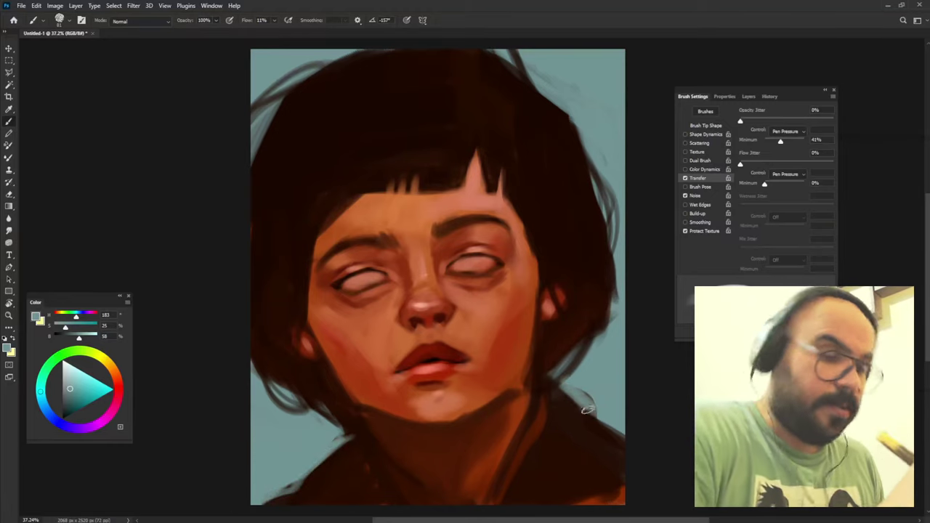
Reshape the lower-right hair edge with teal and darken the neck, shoulder and jaw-side hair edges.
drag(587, 410, 623, 461)
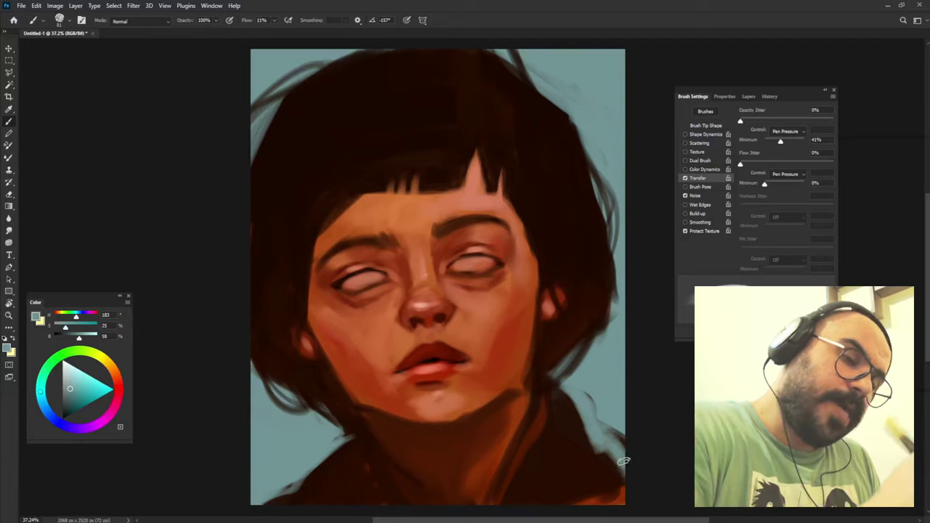
alt+click(585, 473)
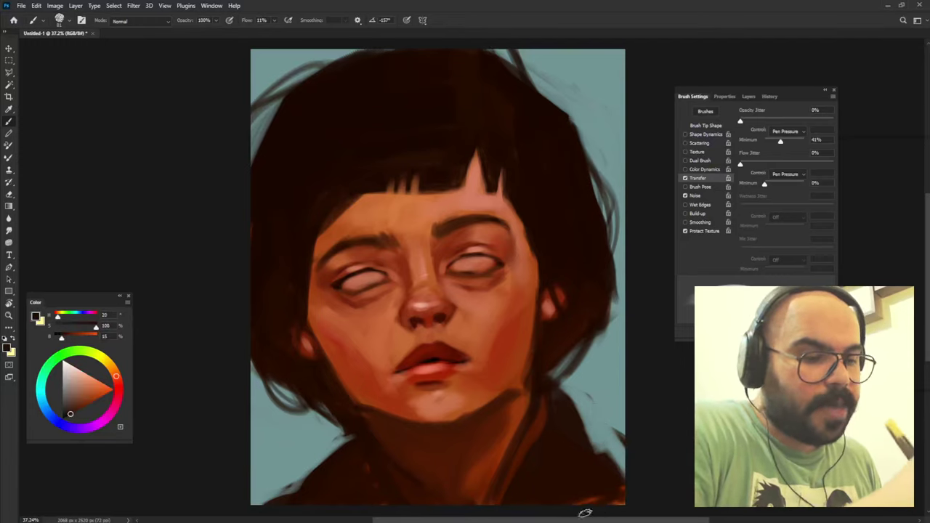
drag(546, 407, 504, 481)
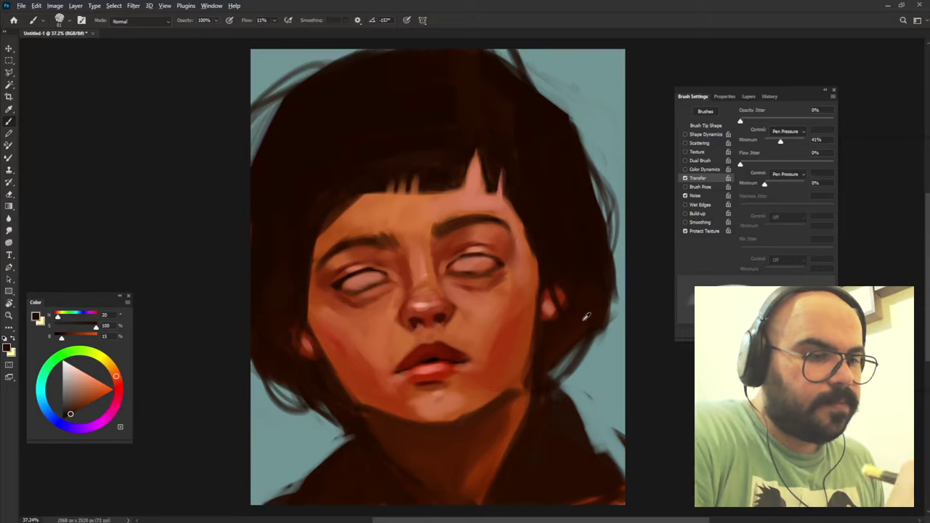
drag(593, 313, 549, 388)
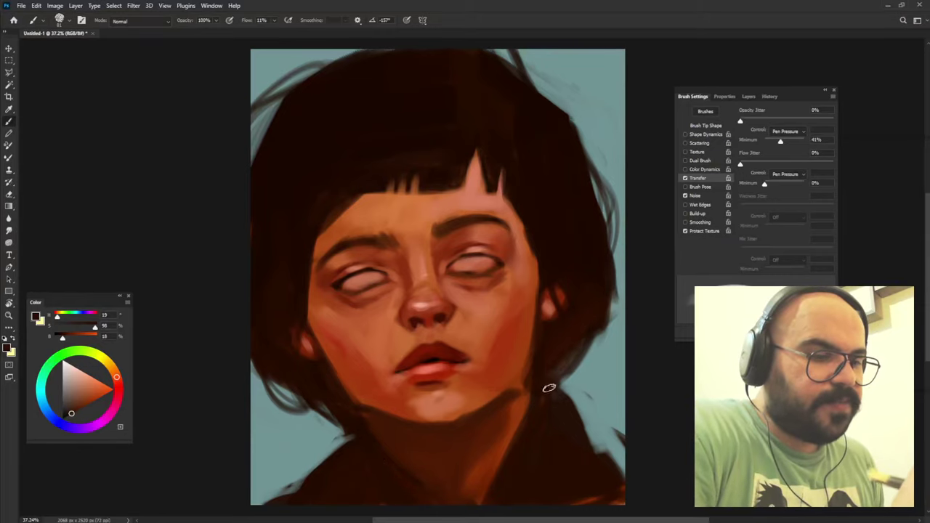
alt+click(506, 396)
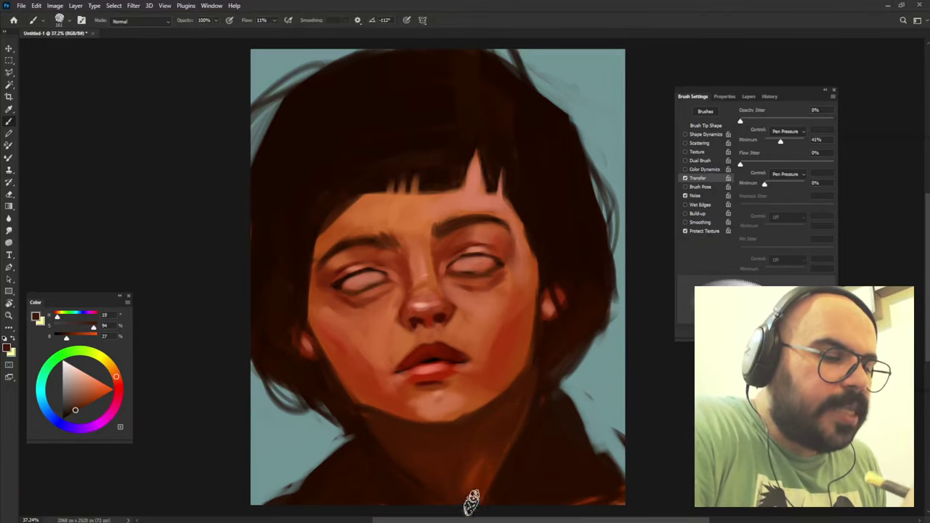
Paint new near-black hair strands along the right and lower-left edges.
alt+right_click(554, 384)
alt+click(585, 370)
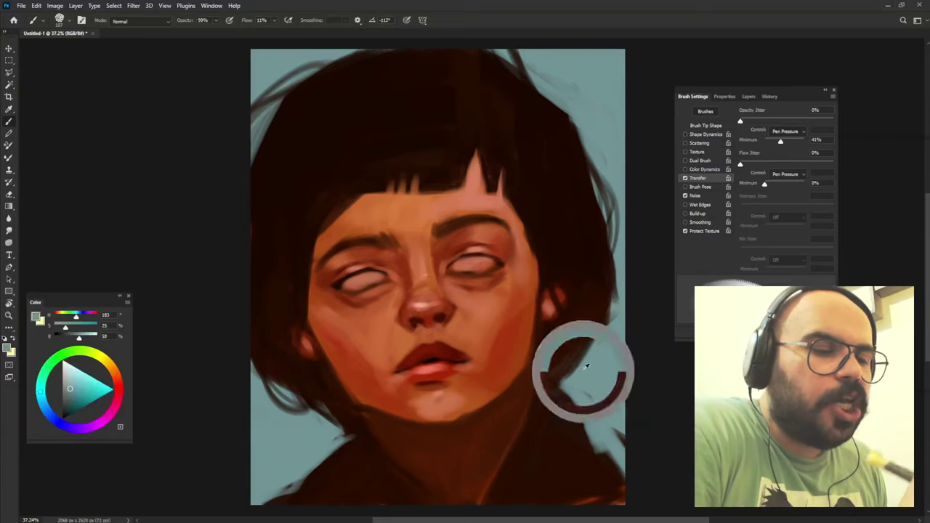
alt+click(597, 271)
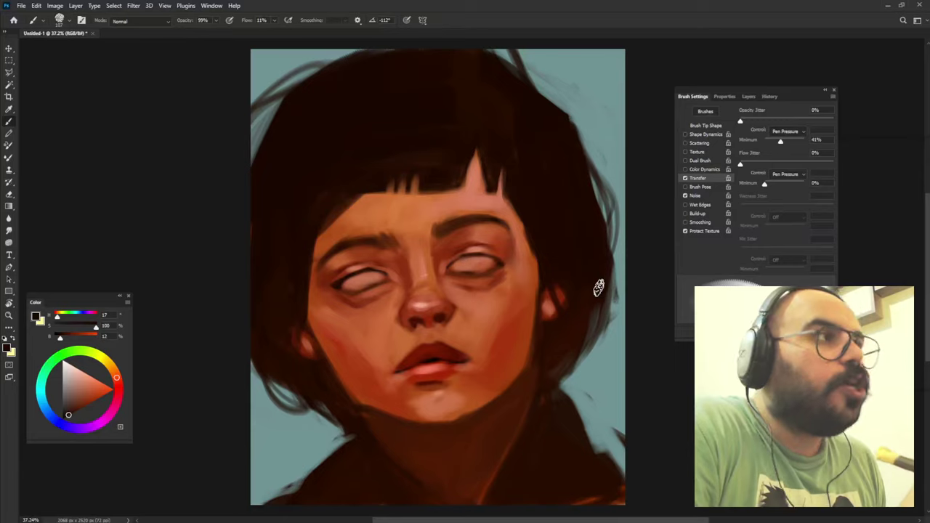
drag(597, 287, 609, 367)
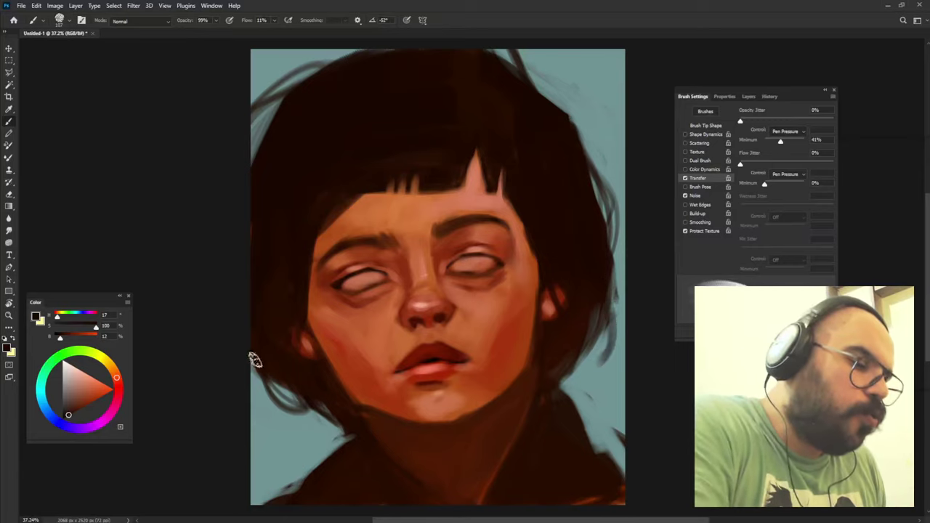
mouse_move(251, 357)
mouse_down()
mouse_move(272, 409)
mouse_move(289, 422)
mouse_up()
alt+click(288, 417)
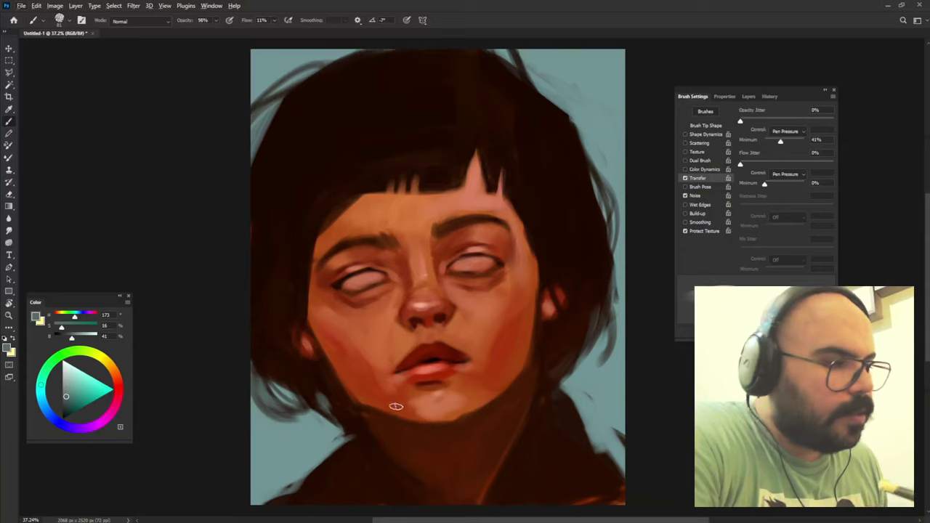
Enlarge the brush and lighten the forehead between the bangs and brows with a paler skin tone.
drag(429, 287, 414, 327)
alt+click(464, 203)
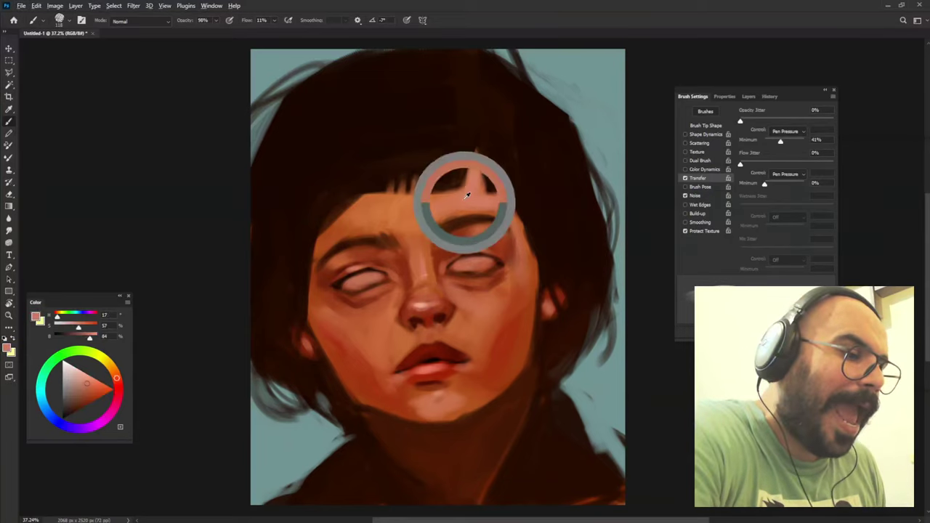
click(91, 371)
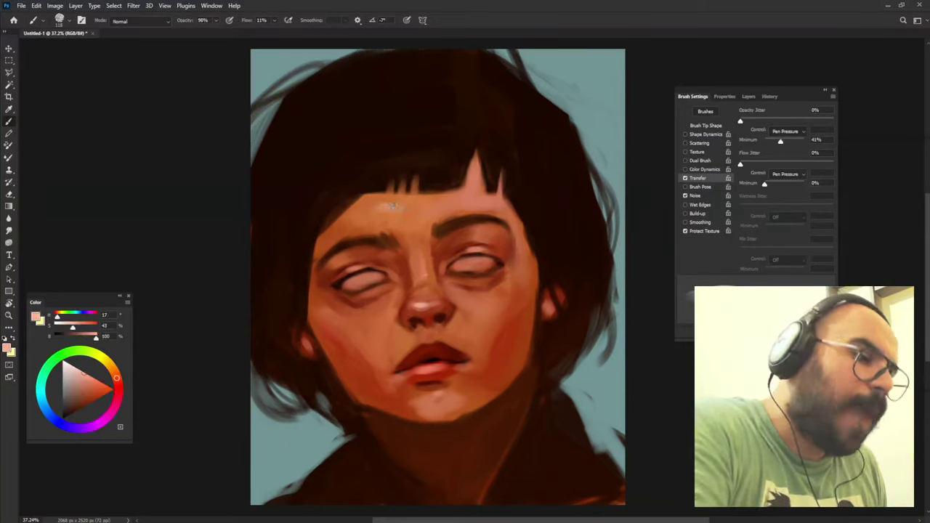
alt+click(400, 204)
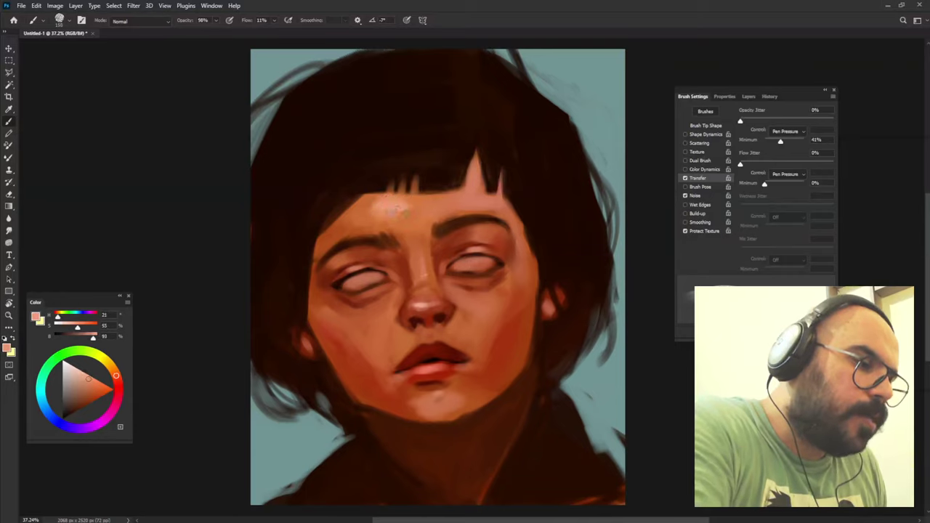
drag(396, 209, 436, 215)
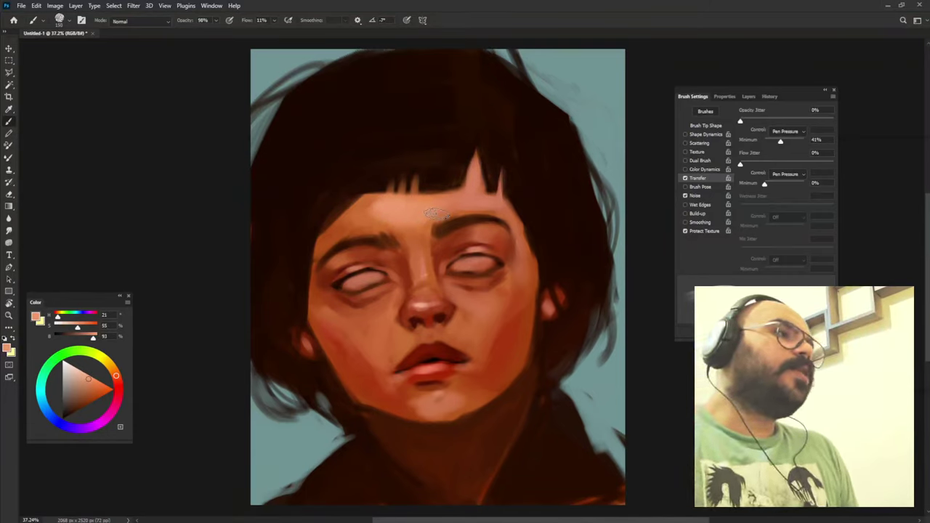
Sample a very dark brown and paint dark pupils into the eyes.
alt+click(581, 446)
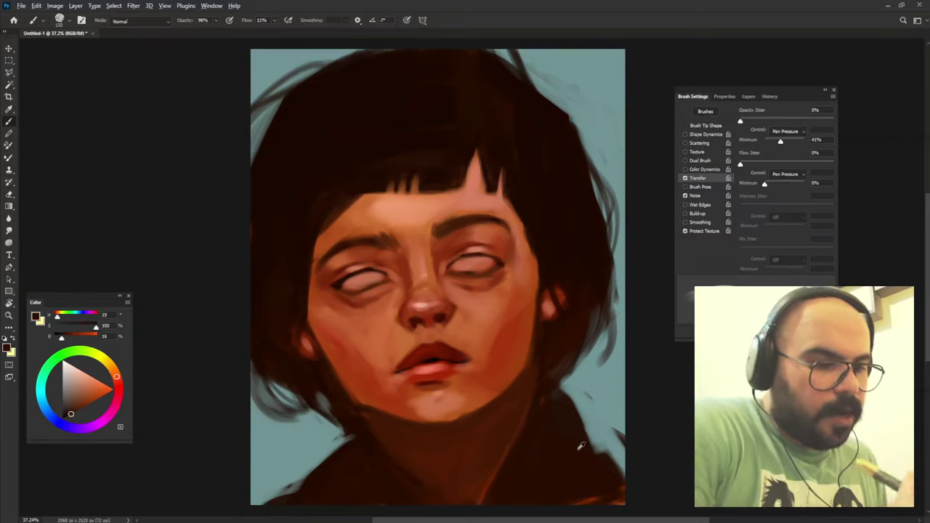
alt+click(602, 405)
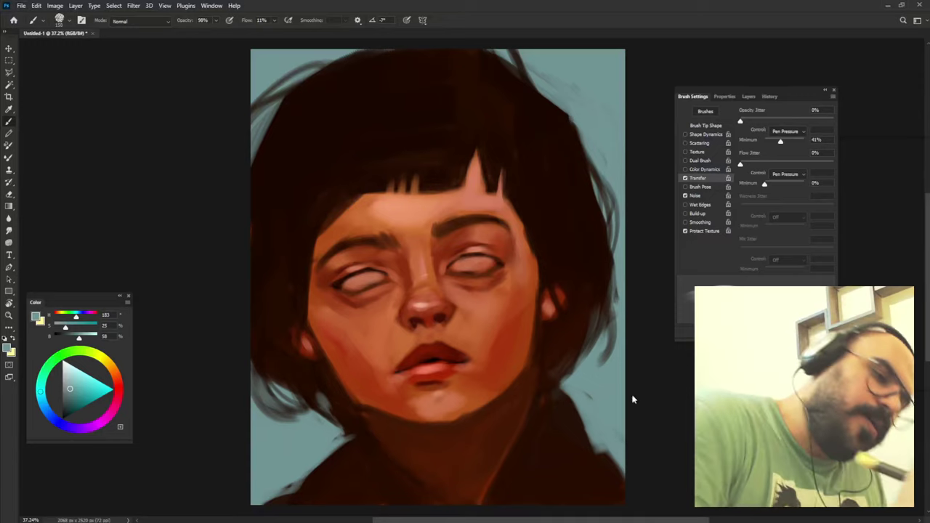
alt+click(393, 271)
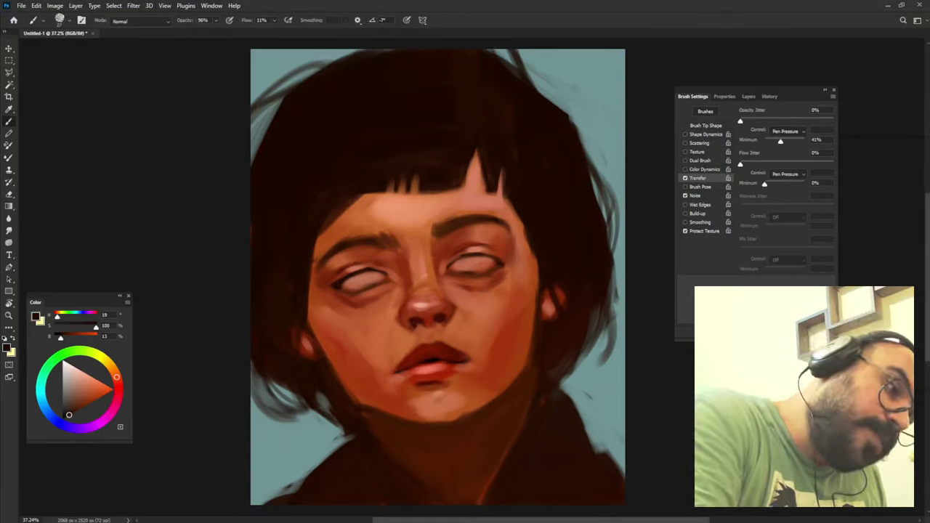
click(362, 280)
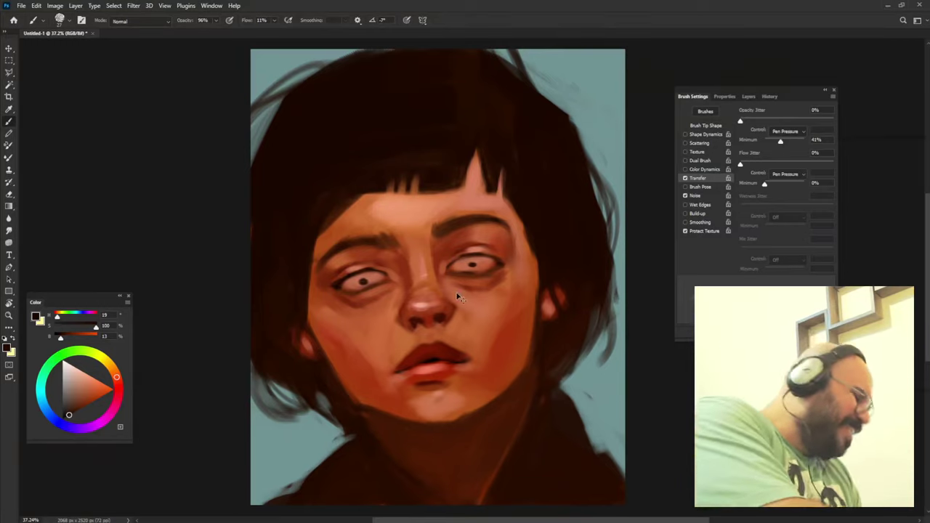
Undo the pupils and paint muted olive-green irises into both eyes, shading their edges dark brown.
key(ctrl+z)
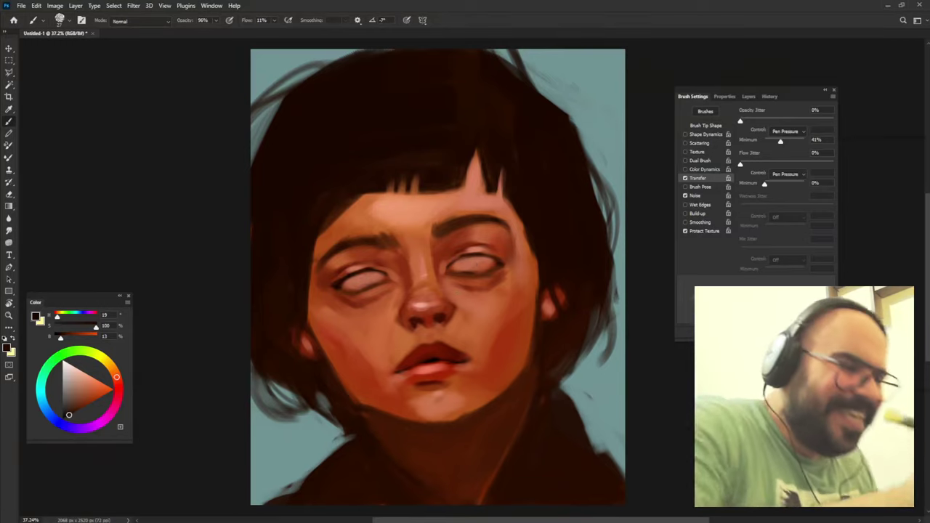
alt+click(326, 380)
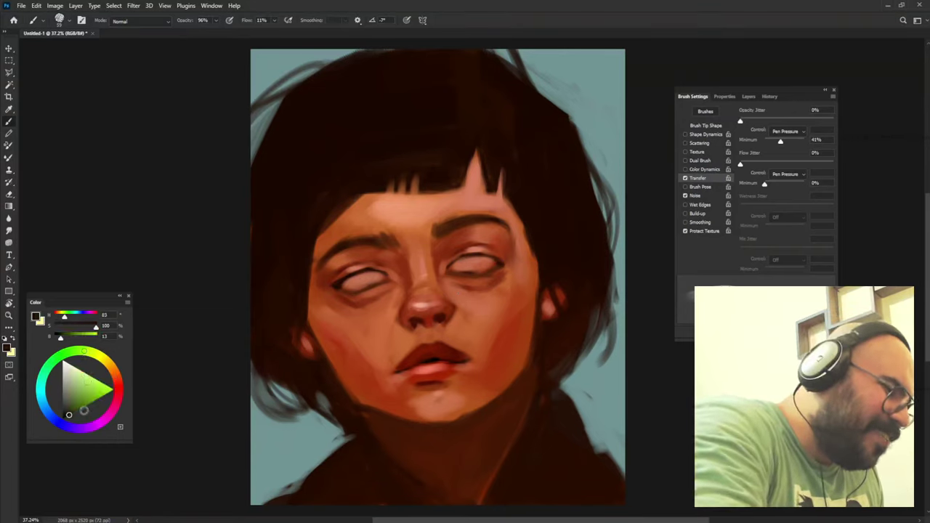
drag(69, 415, 71, 405)
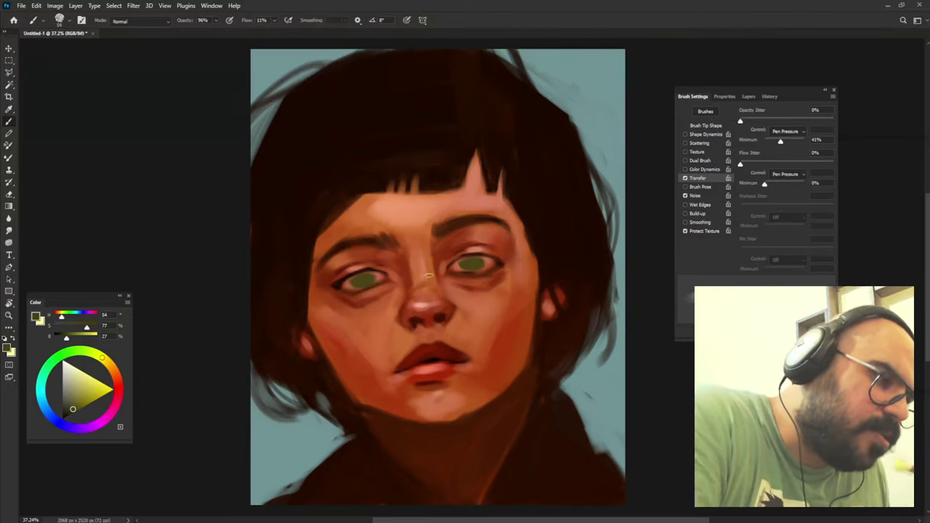
alt+click(353, 282)
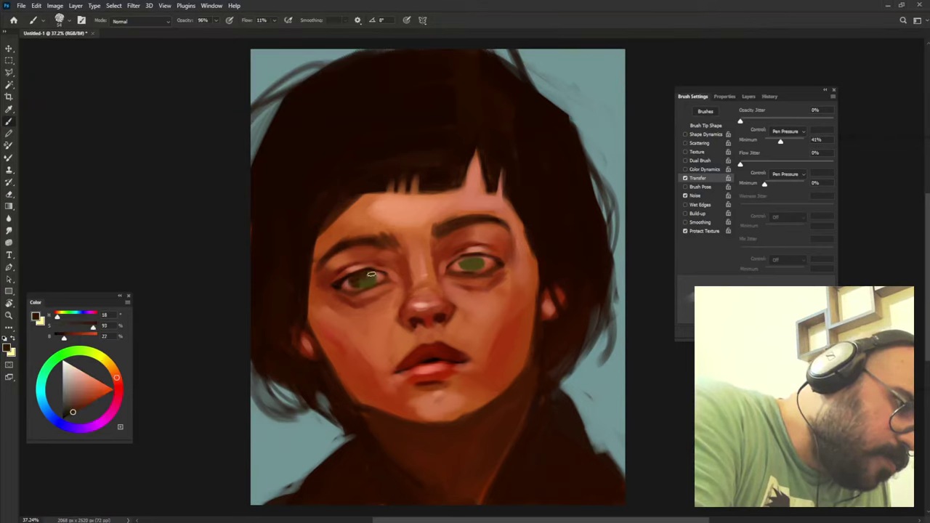
alt+click(368, 282)
alt+click(374, 279)
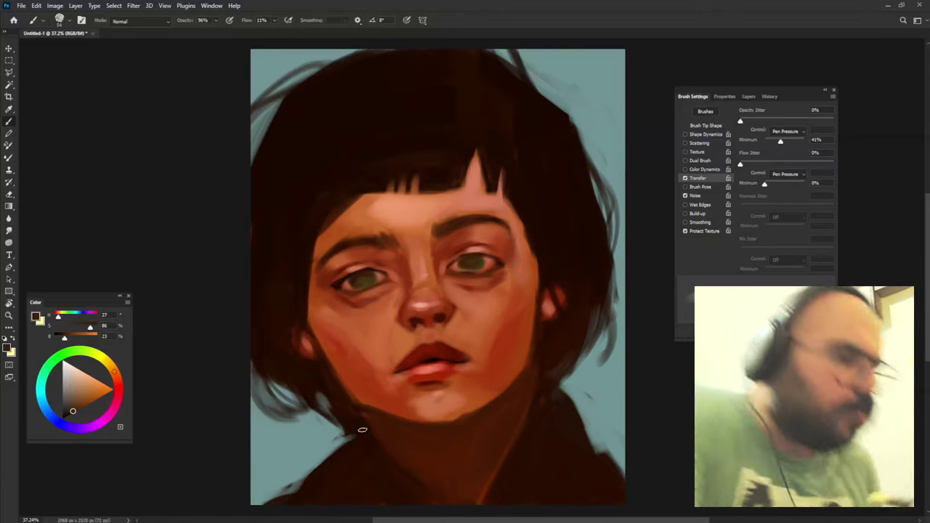
Sample the near-black hair colour, set a 32 px brush, and paint dark lash lines around both green eyes.
alt+click(461, 264)
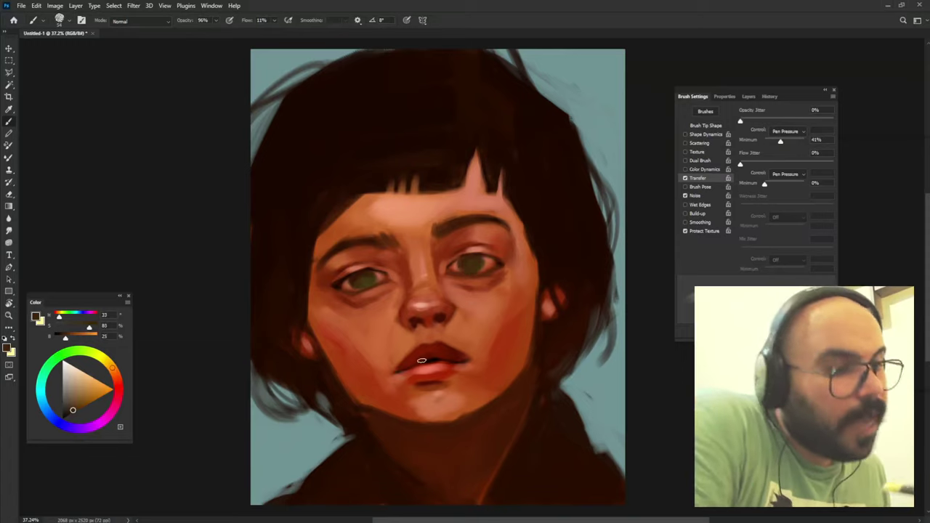
alt+click(477, 266)
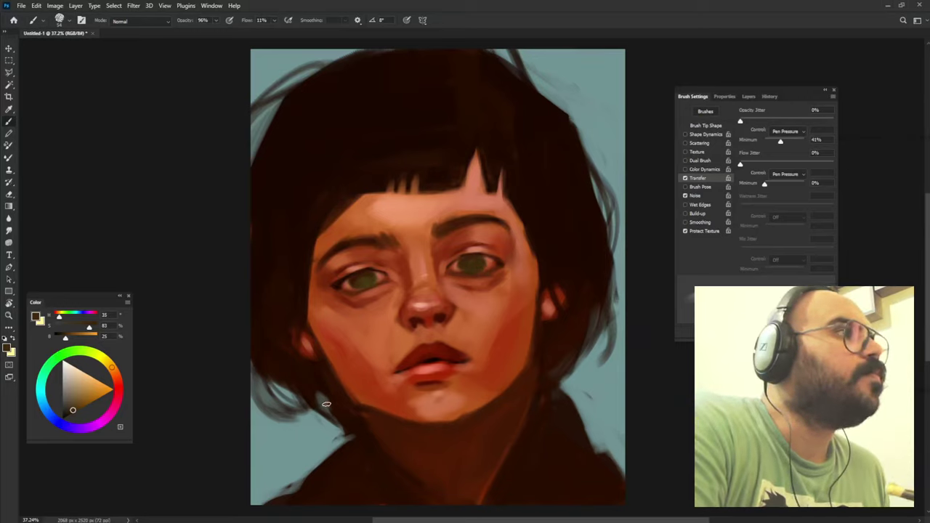
alt+click(546, 213)
drag(345, 280, 340, 283)
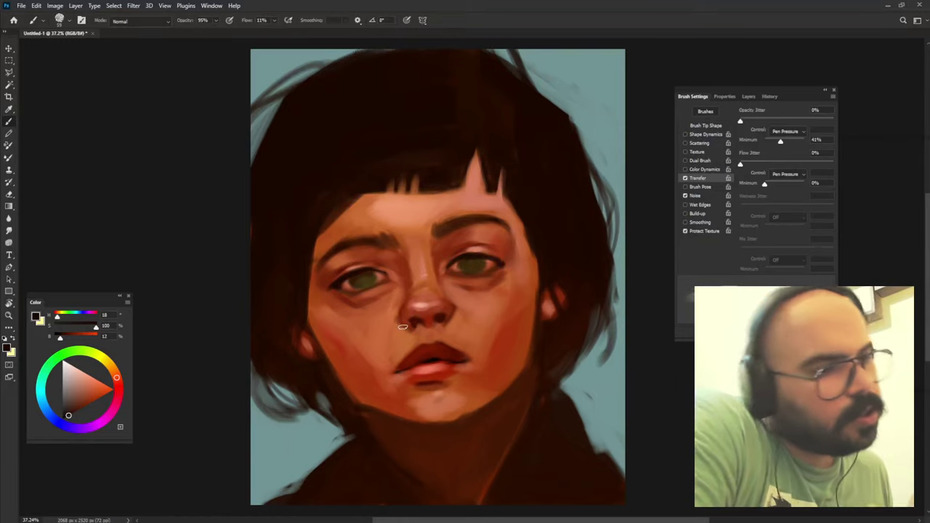
drag(502, 265, 499, 263)
key(9)
key(4)
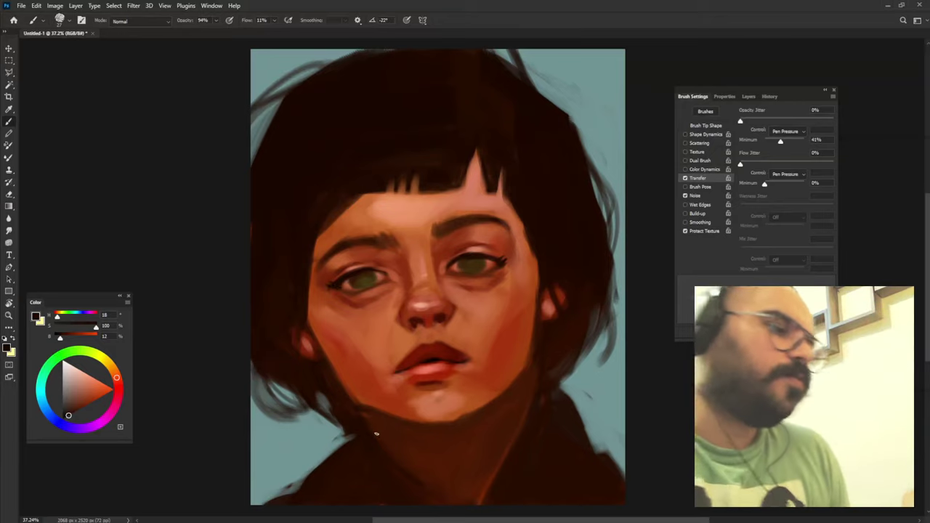
drag(452, 295, 452, 296)
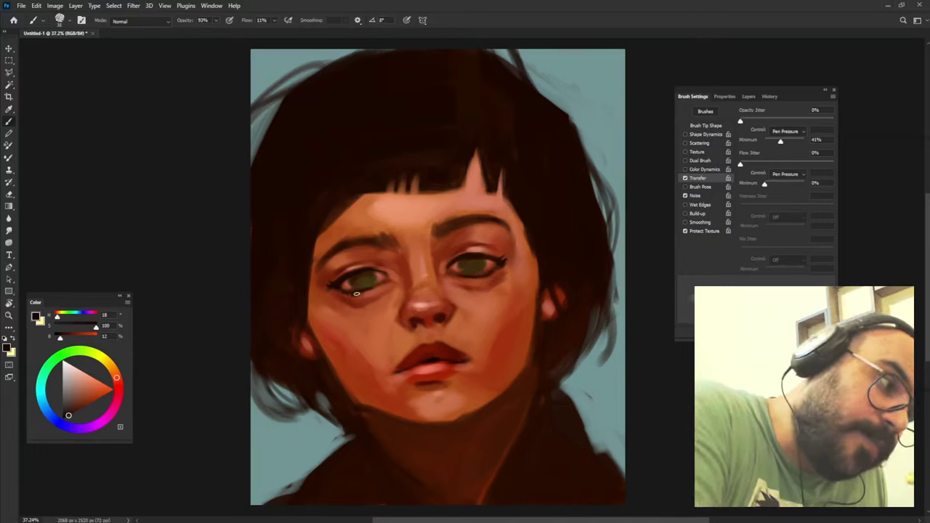
alt+click(439, 378)
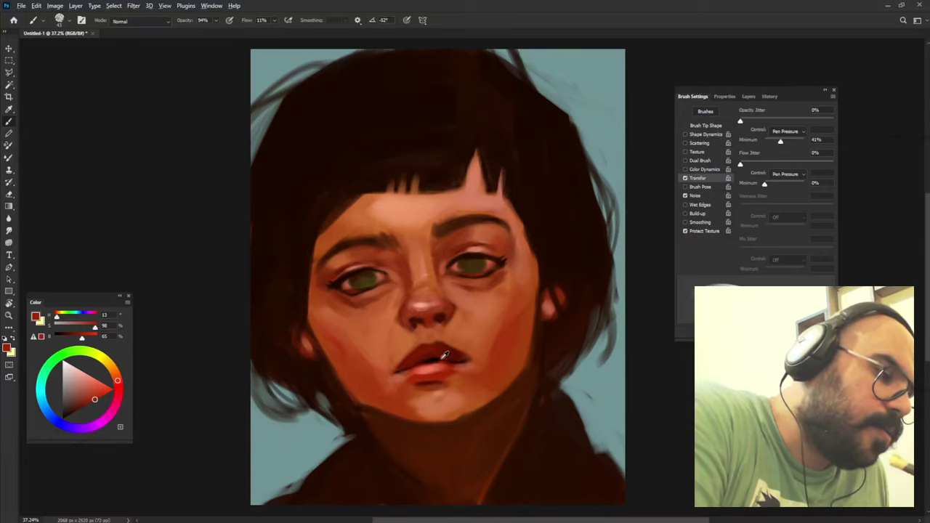
Sample dark browns around the eyes and red-brown and orange tones from the cheek.
alt+click(385, 277)
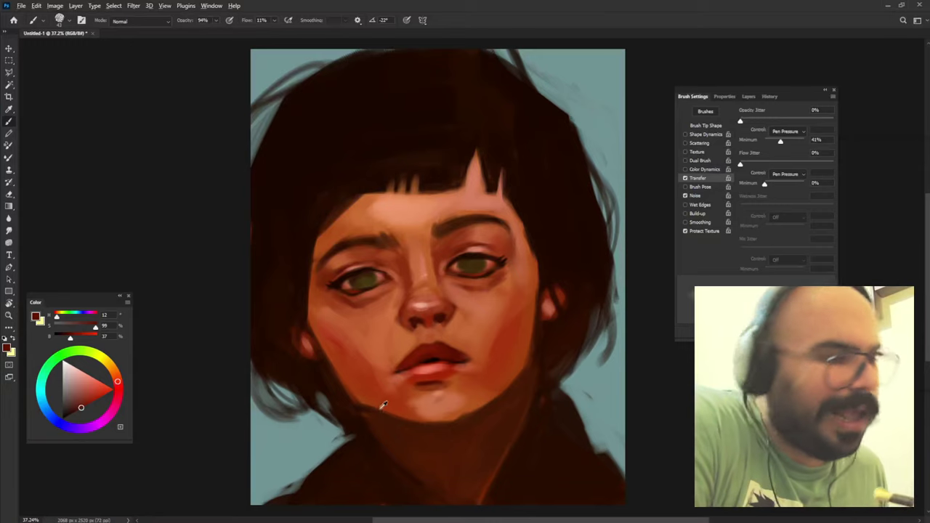
alt+click(466, 271)
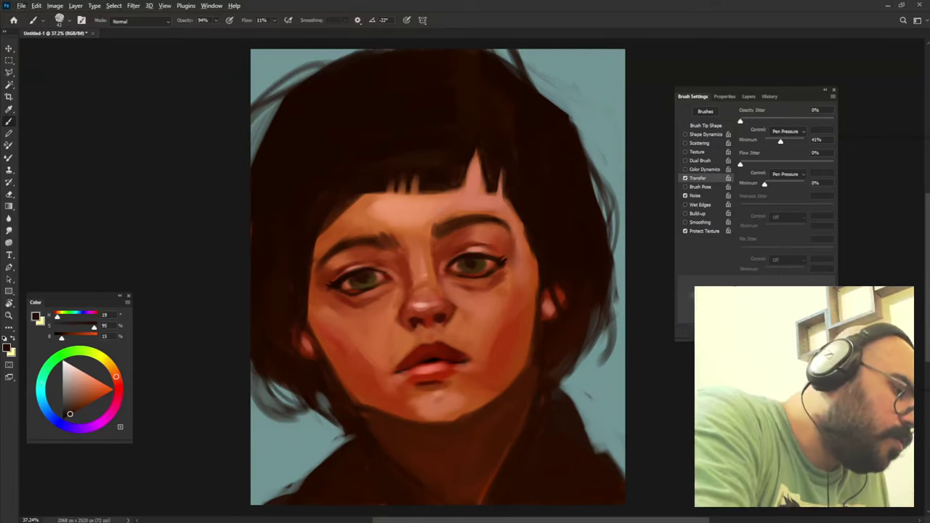
alt+click(470, 282)
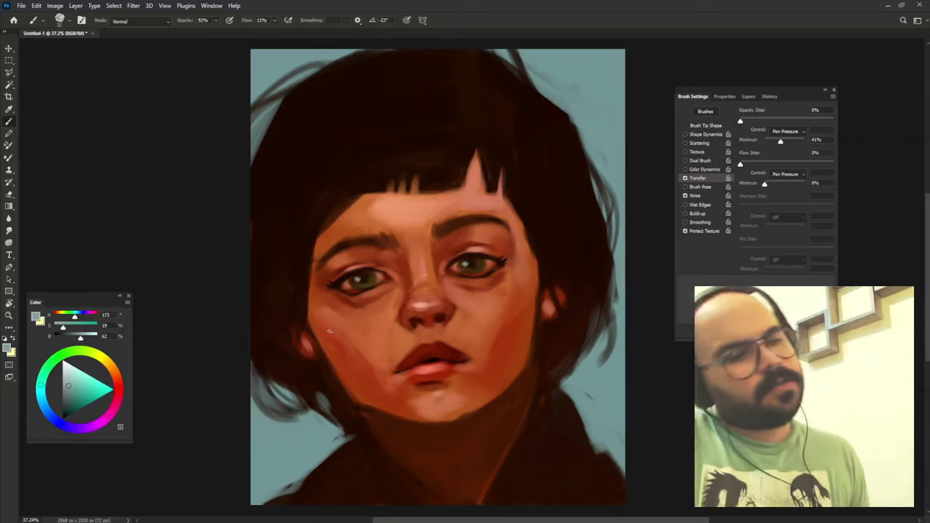
alt+right_click(545, 360)
alt+click(517, 378)
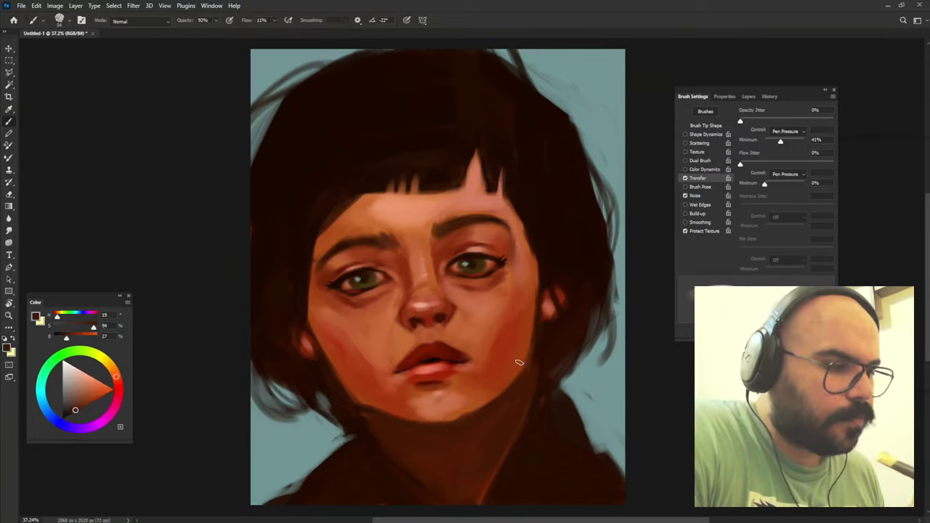
alt+click(515, 393)
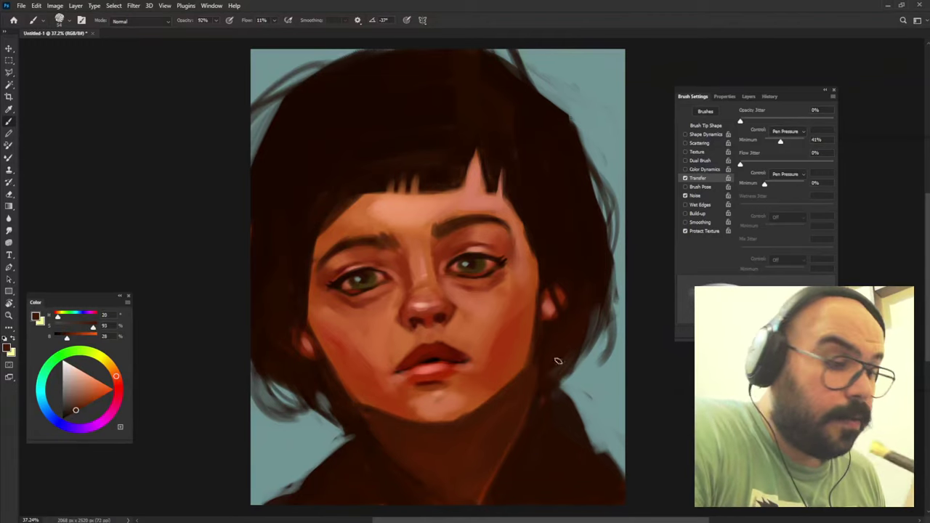
alt+click(504, 367)
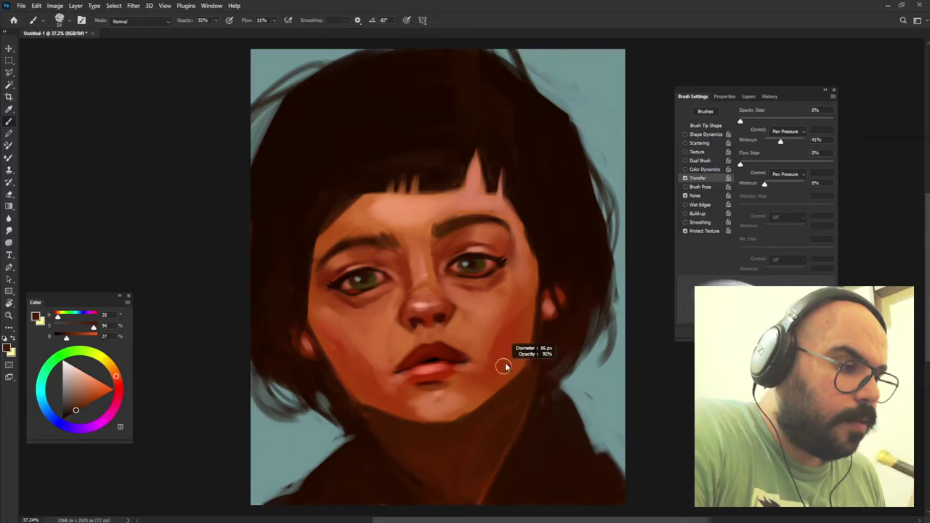
alt+click(379, 312)
Drop brush opacity to 90% and pick up jaw, left-cheek and chin skin tones.
key(9)
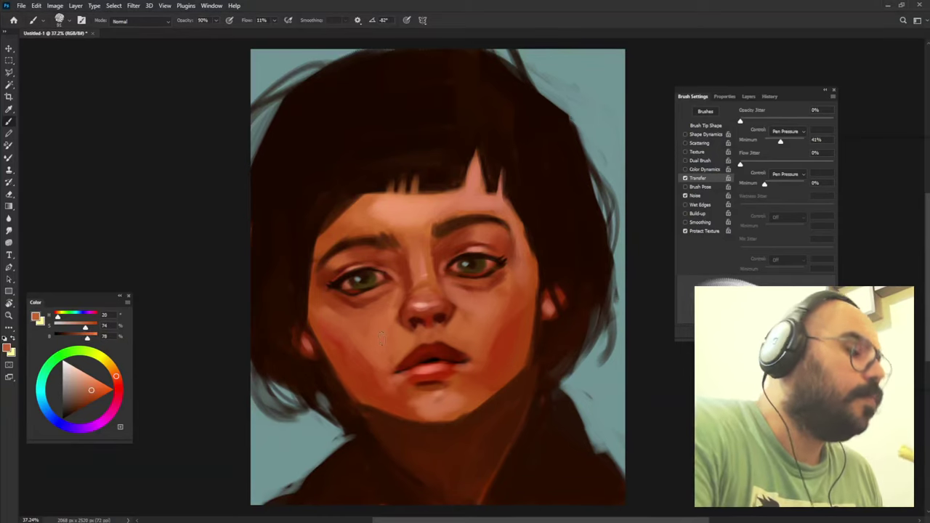
alt+click(358, 303)
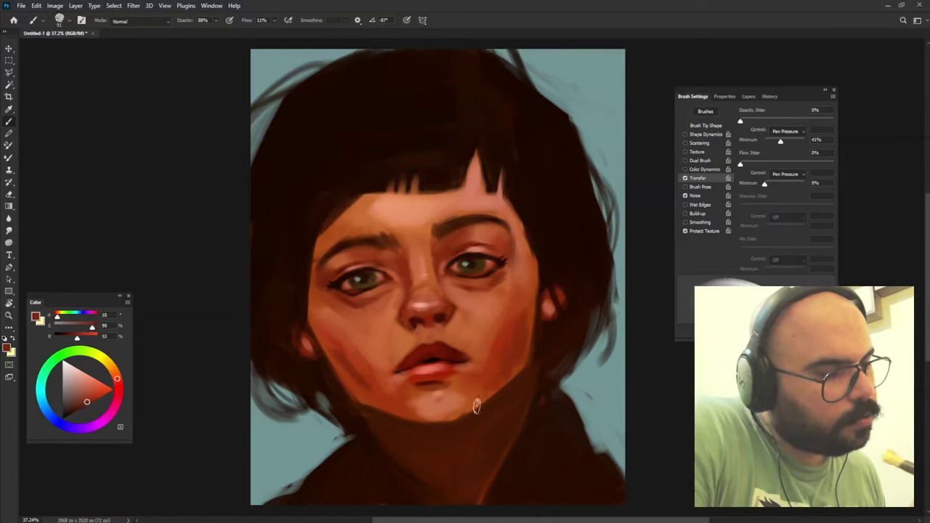
alt+click(351, 360)
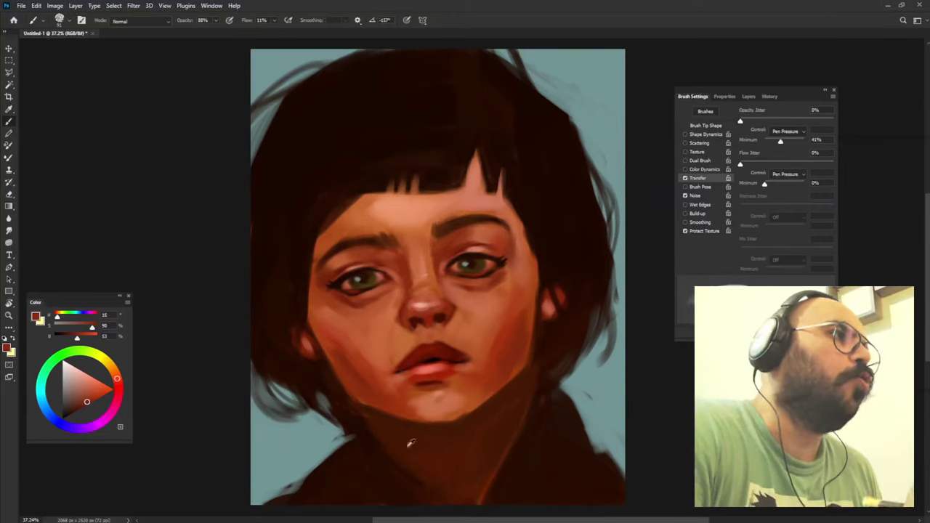
alt+click(404, 399)
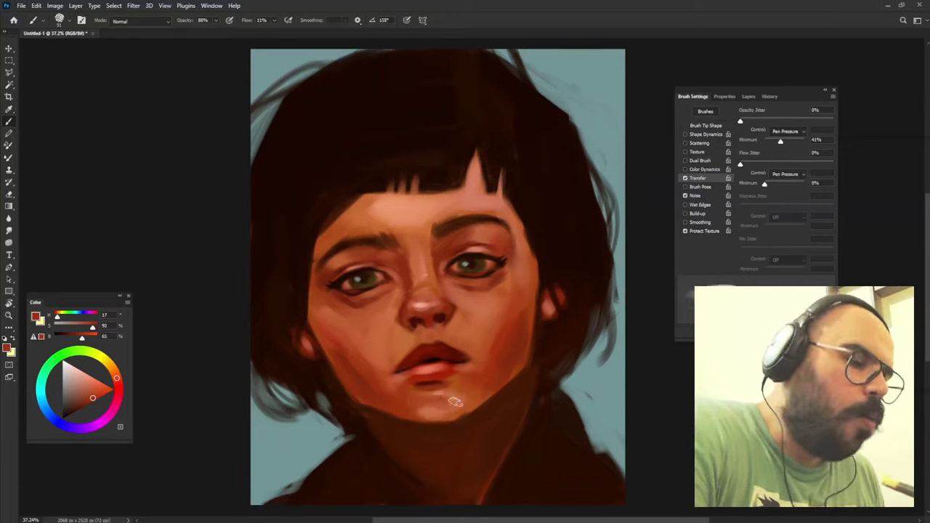
alt+click(471, 393)
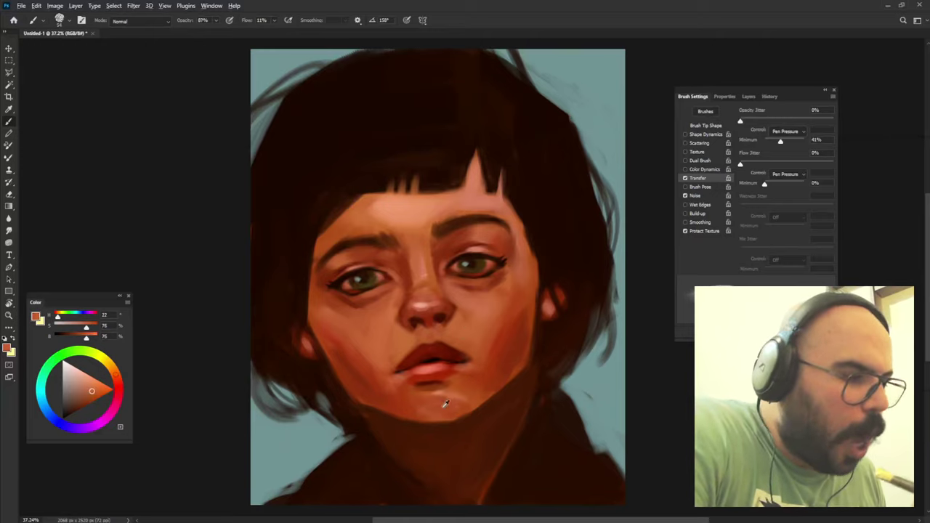
Enlarge the brush, raise opacity to 85%, and sample chin and lower-neck tones.
drag(442, 401, 445, 403)
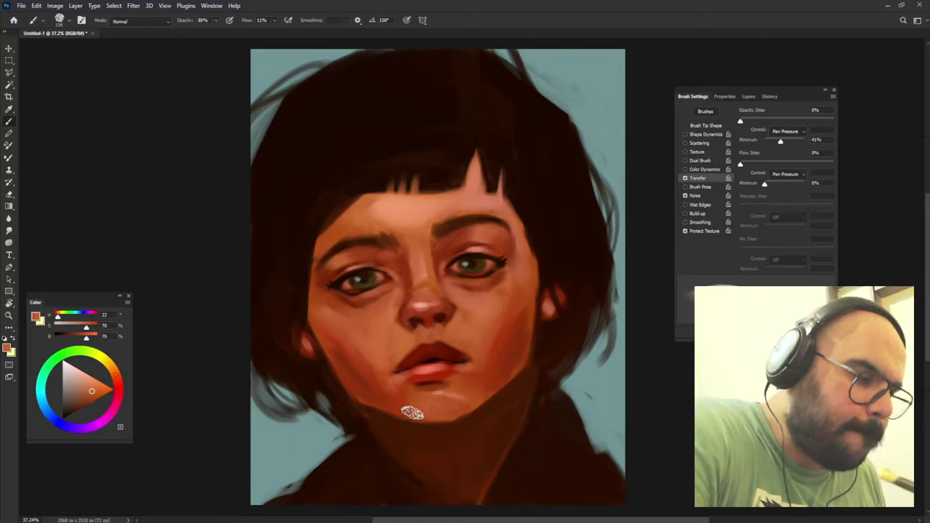
key(8)
key(5)
alt+click(440, 392)
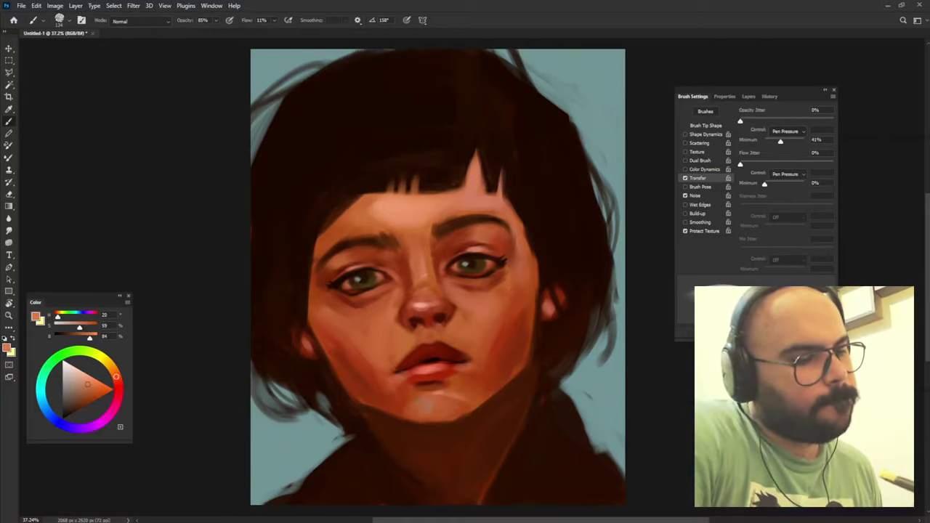
alt+click(436, 403)
alt+click(481, 419)
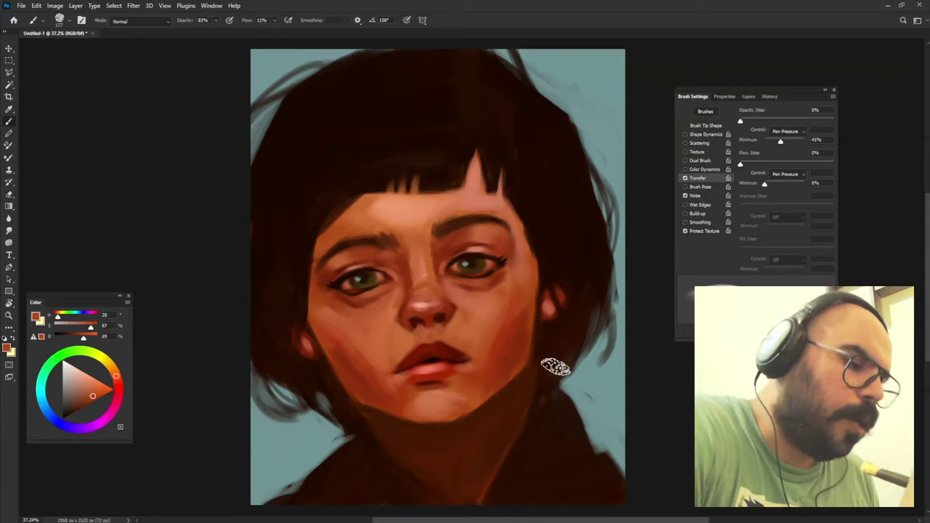
alt+click(490, 451)
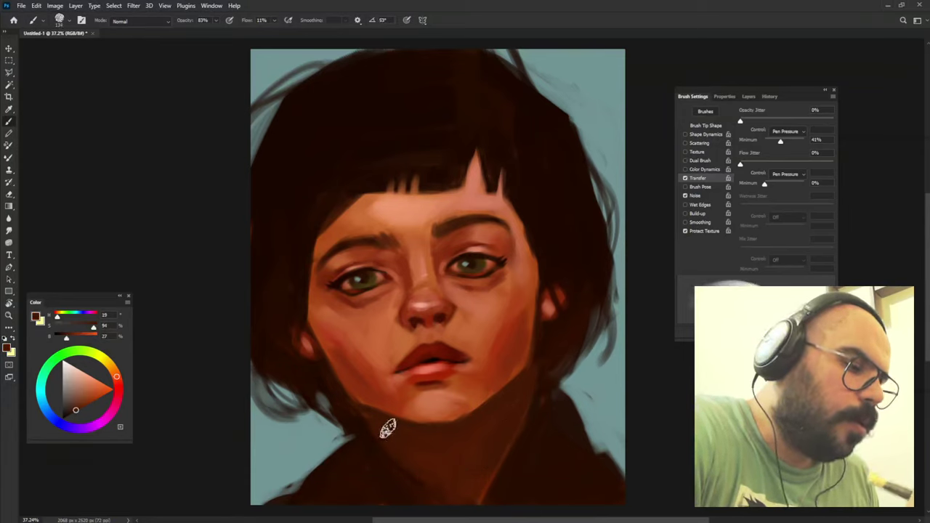
Paint darker brown shadow along the neck below the chin and blend it.
alt+click(349, 413)
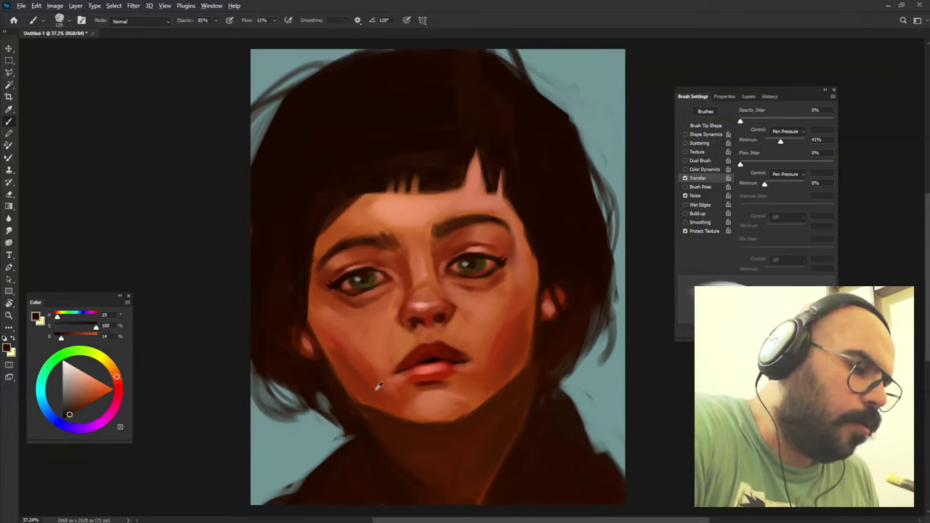
alt+click(396, 445)
drag(380, 436, 424, 481)
alt+click(399, 435)
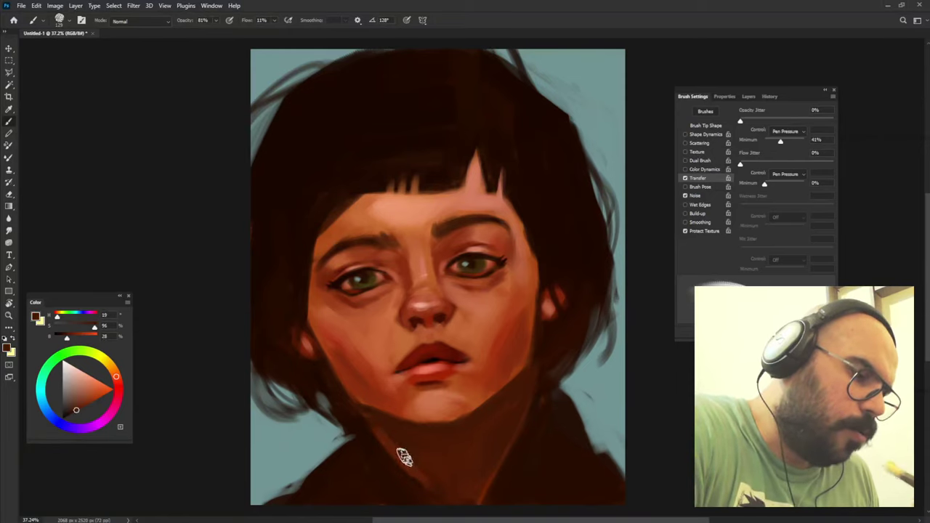
alt+click(391, 434)
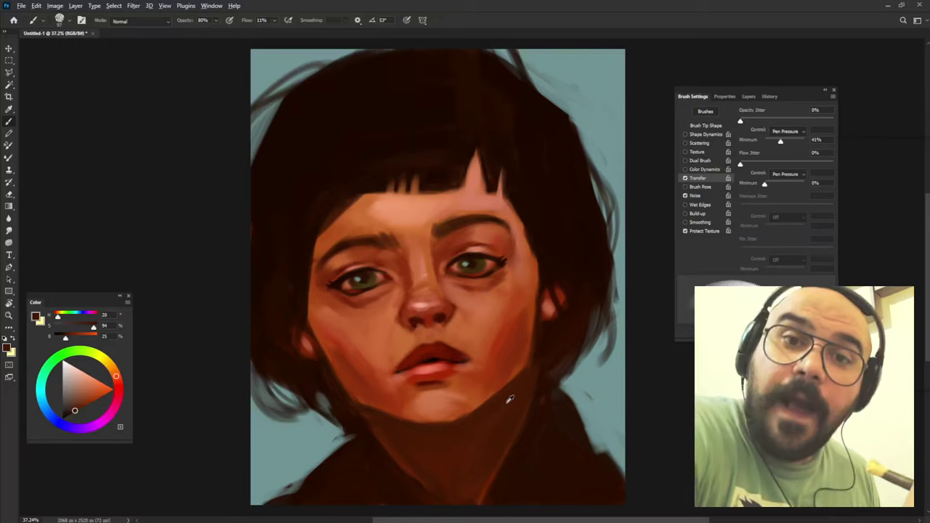
alt+click(504, 370)
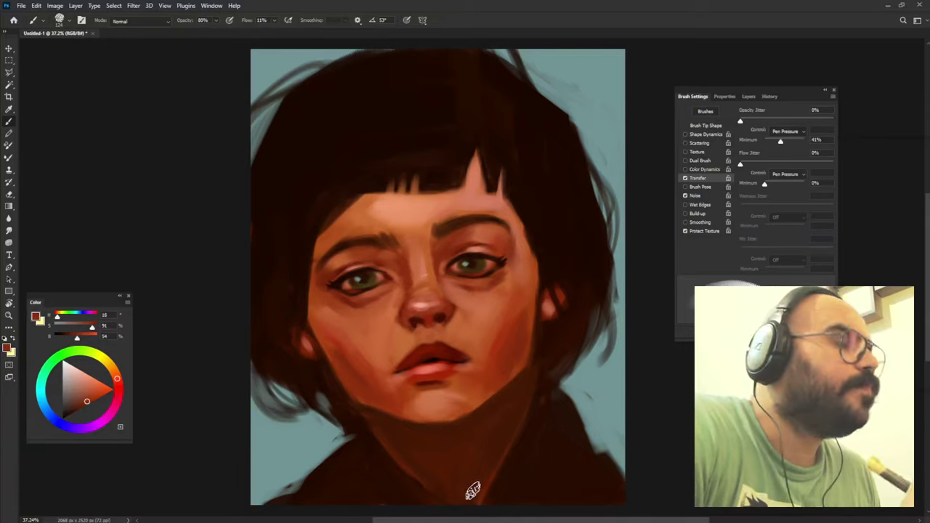
click(84, 383)
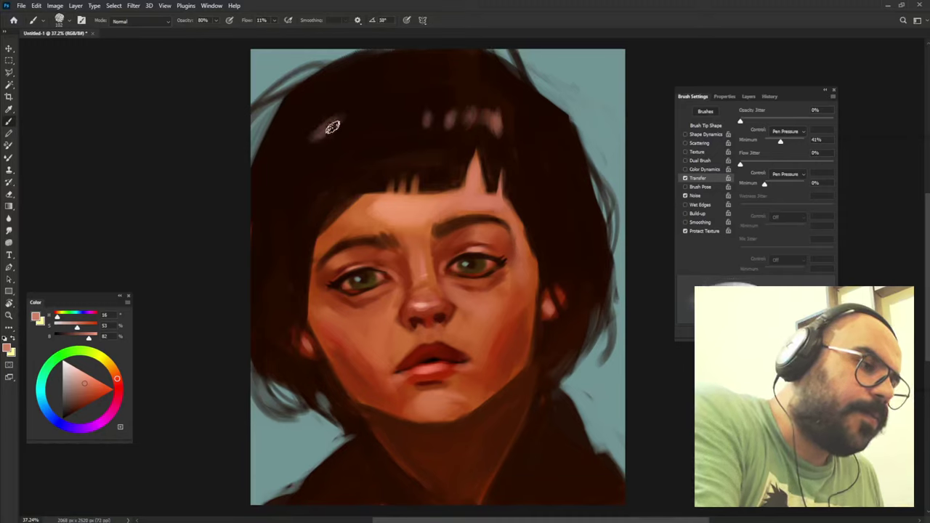
Paint mid-brown highlights on the upper-right hair, then darken it again with near-black.
alt+click(440, 115)
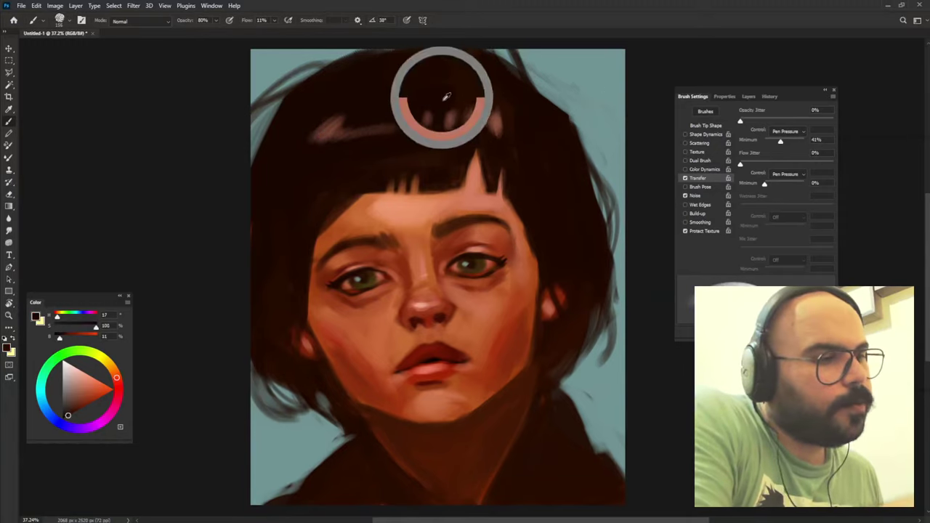
alt+click(467, 129)
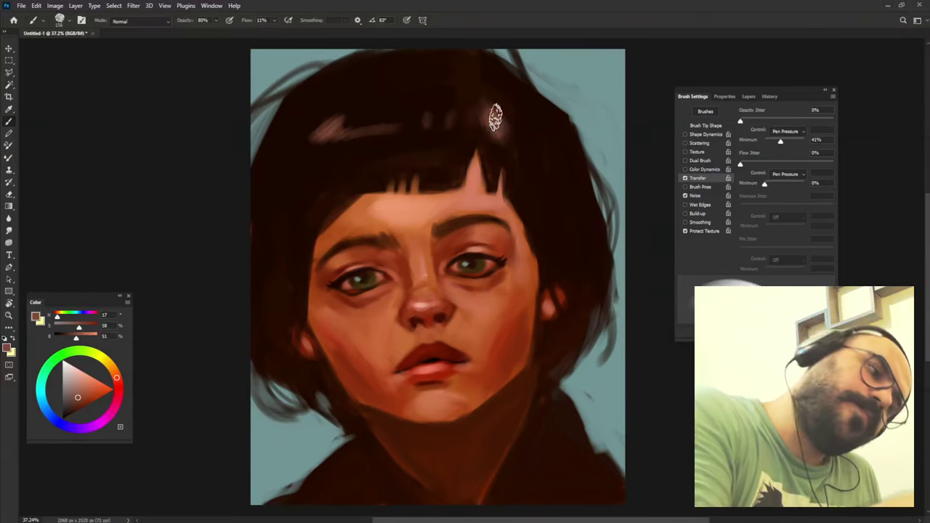
drag(495, 116, 552, 175)
alt+click(511, 88)
drag(509, 98, 556, 182)
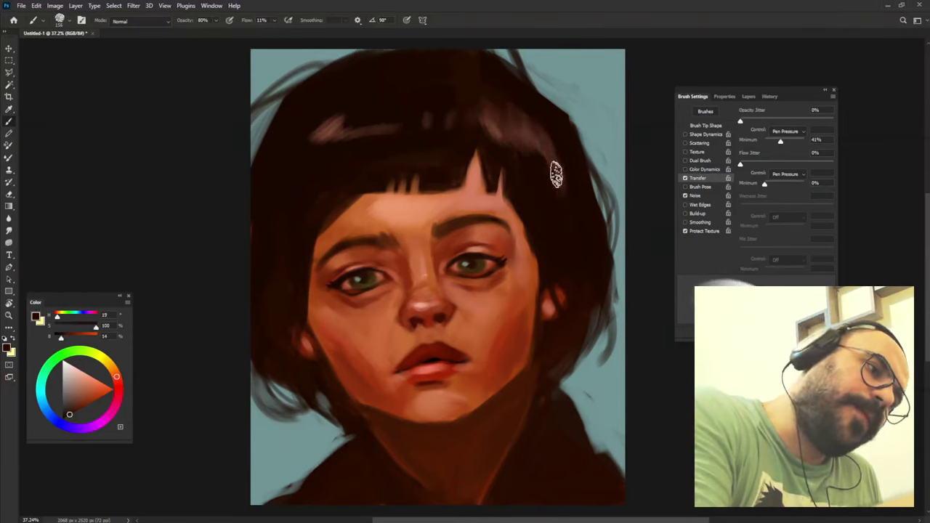
Add soft lighter-brown streaks across the upper-left hair.
alt+click(325, 132)
drag(313, 149, 371, 127)
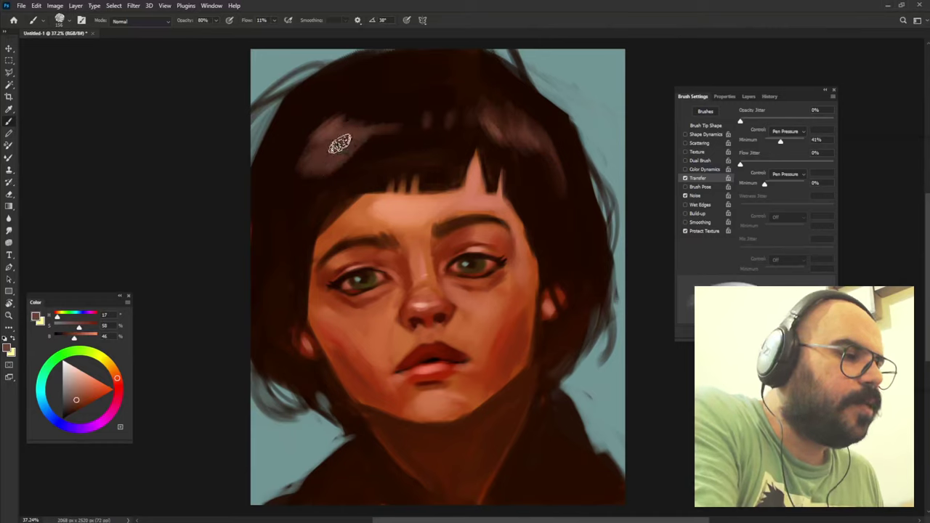
alt+click(333, 122)
drag(312, 166, 322, 182)
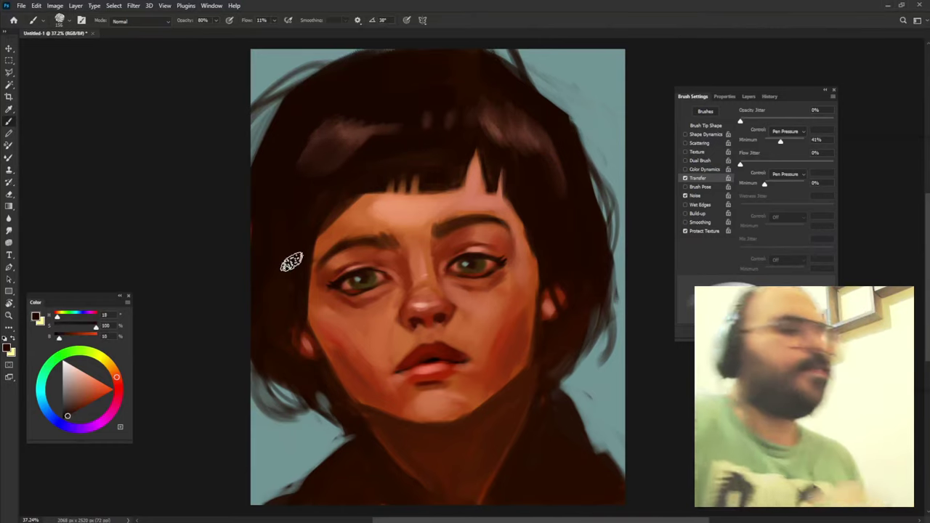
alt+click(307, 141)
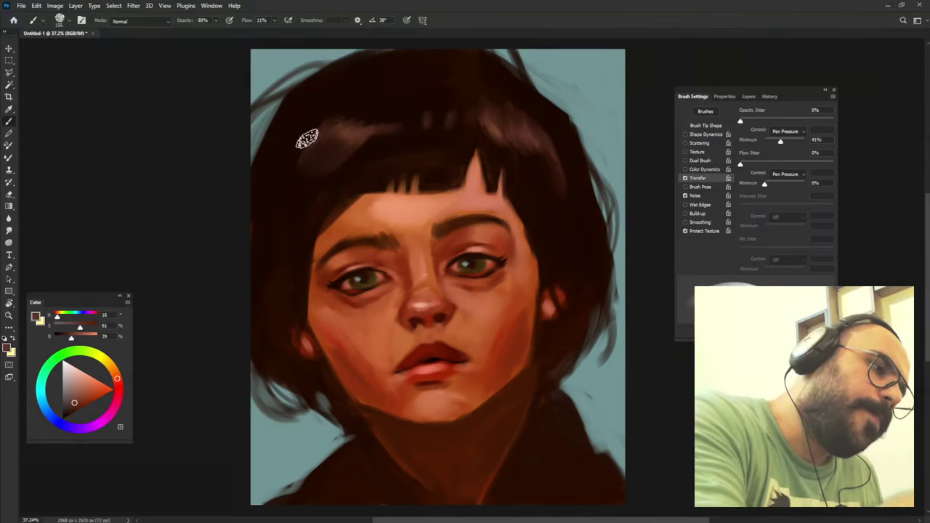
drag(307, 141, 308, 114)
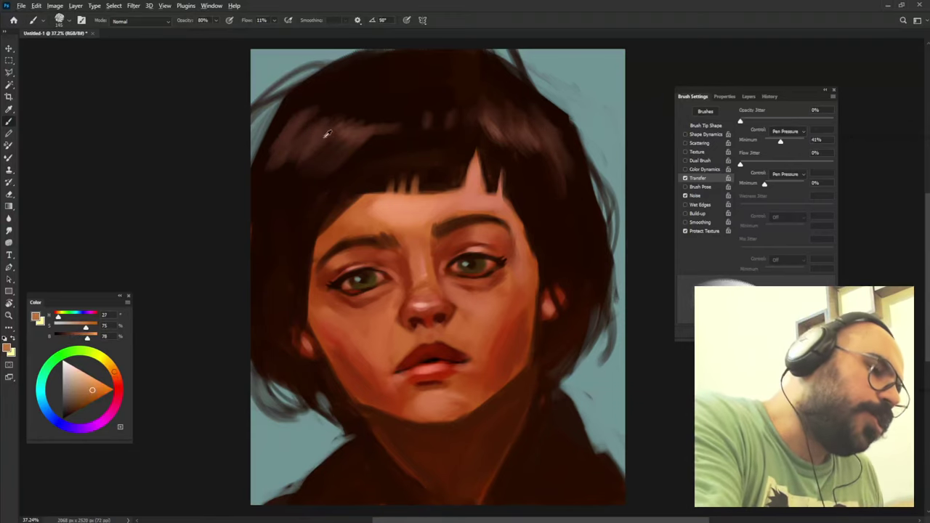
Set brush opacity around 77–79%, sample darker and near-black hair tones, and rotate the brush tip.
drag(327, 133, 317, 136)
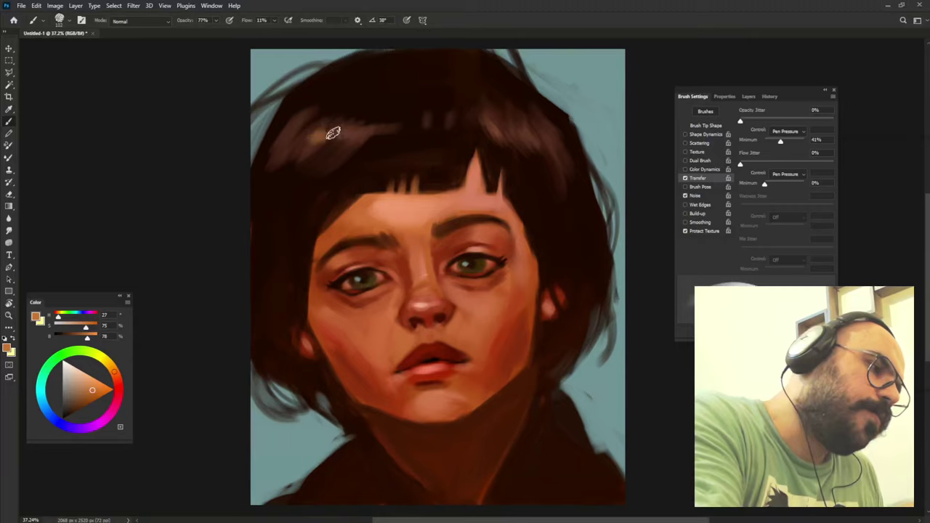
alt+click(321, 136)
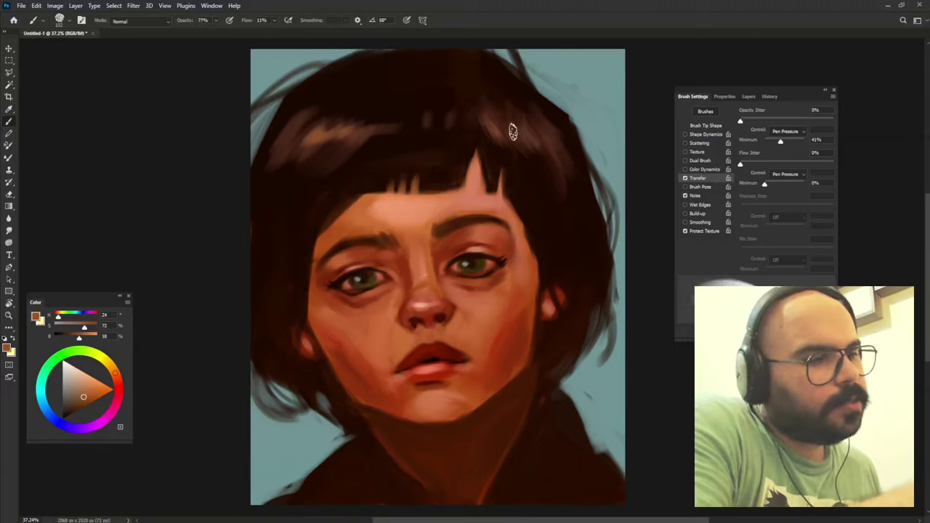
drag(644, 118, 573, 133)
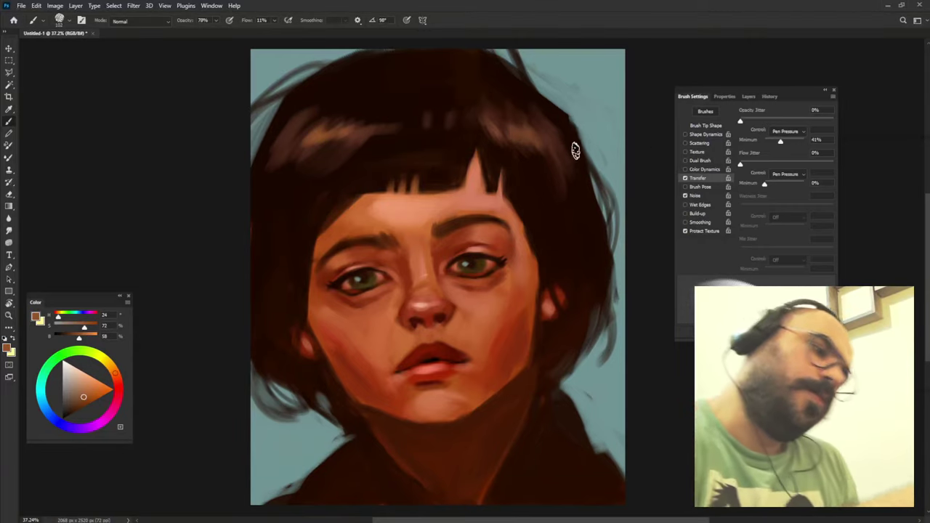
click(69, 414)
click(83, 352)
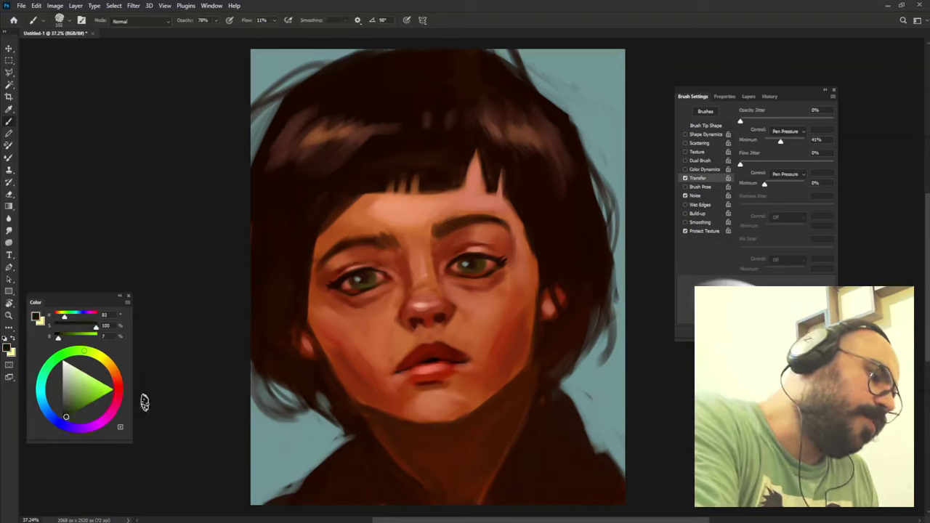
drag(324, 353, 327, 364)
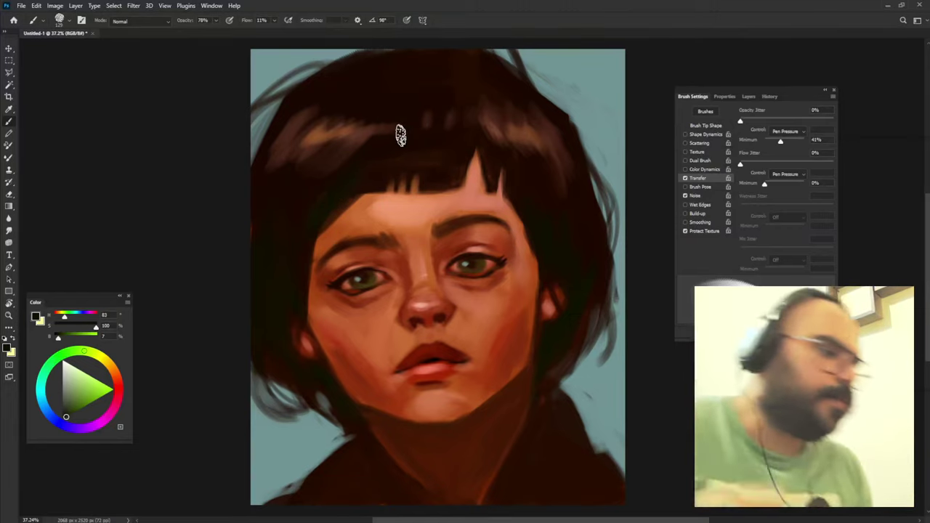
Add an empty Layer 1 above the Background, then a Color Lookup adjustment layer.
click(748, 97)
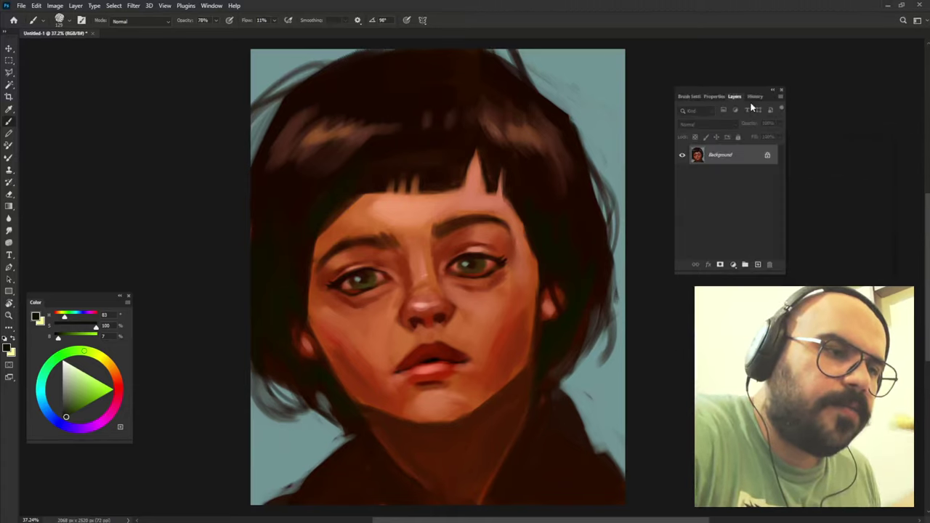
click(758, 266)
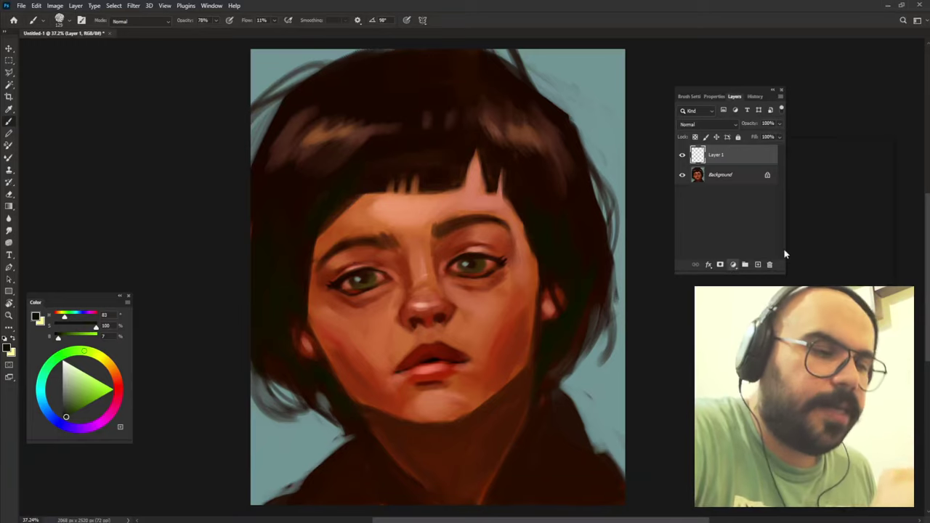
click(733, 265)
click(681, 399)
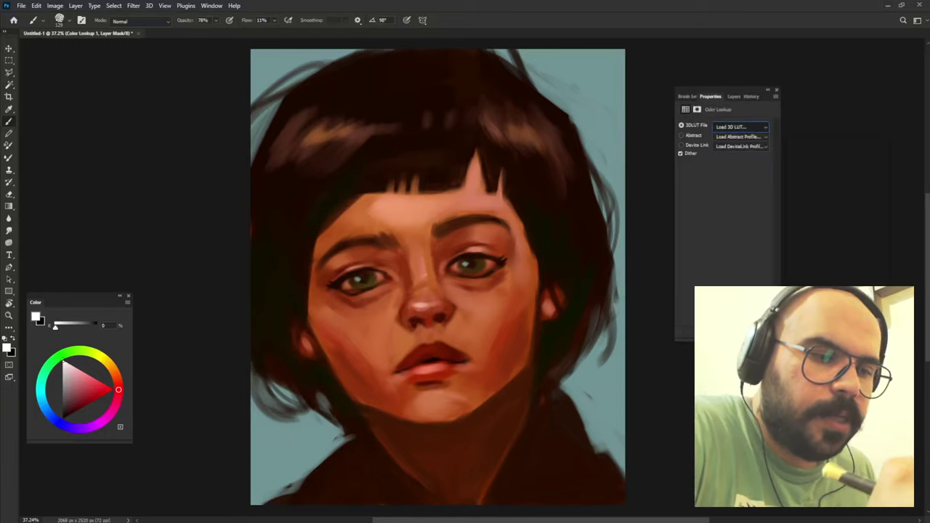
Load the Moonlight.3DL LUT into the Color Lookup layer and target its mask.
key(m)
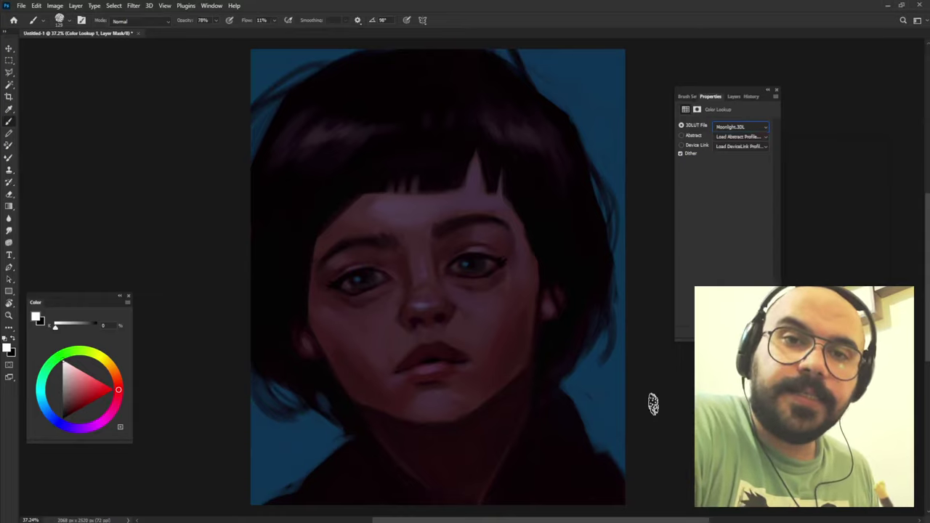
click(734, 96)
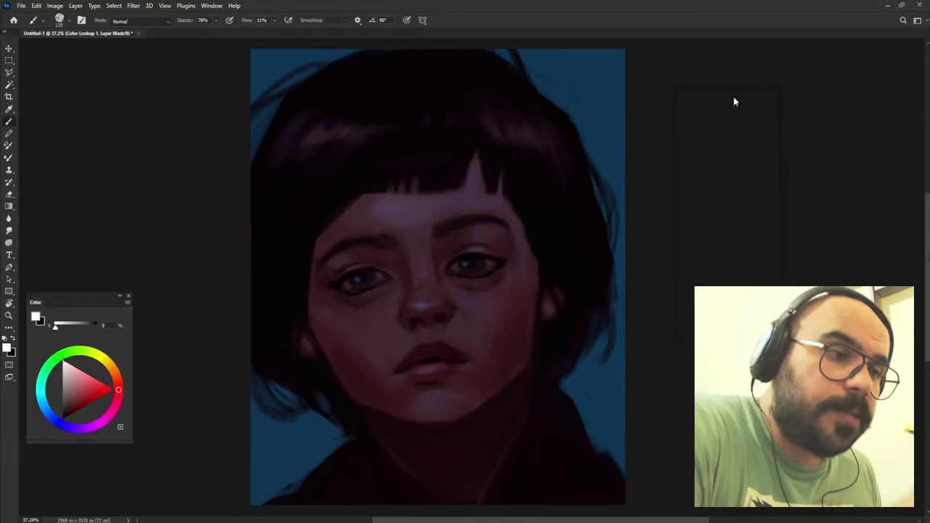
click(718, 240)
key(alt+])
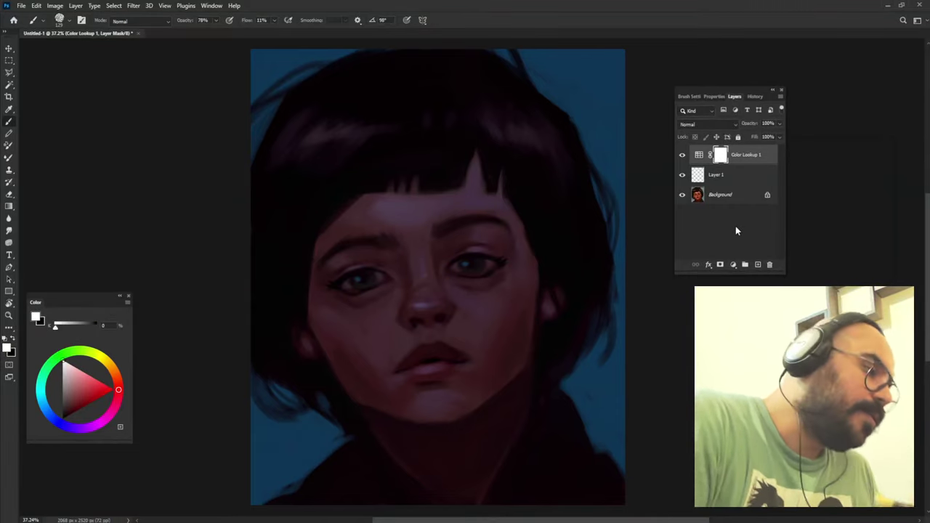
Paint black on the lookup mask in a diagonal band across forehead, eye, lips and chin.
key(x)
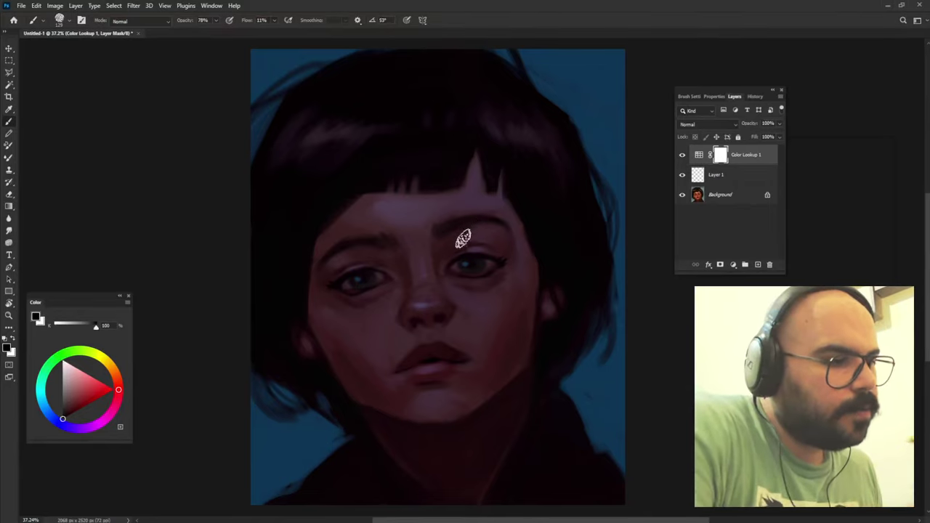
mouse_move(466, 206)
mouse_down()
mouse_move(451, 229)
mouse_move(473, 167)
mouse_move(466, 228)
mouse_move(476, 238)
mouse_move(455, 225)
mouse_move(458, 239)
mouse_move(492, 252)
mouse_move(485, 228)
mouse_move(454, 267)
mouse_move(477, 269)
mouse_move(442, 291)
mouse_move(460, 305)
mouse_move(491, 276)
mouse_move(457, 291)
mouse_move(490, 293)
mouse_move(474, 307)
mouse_up()
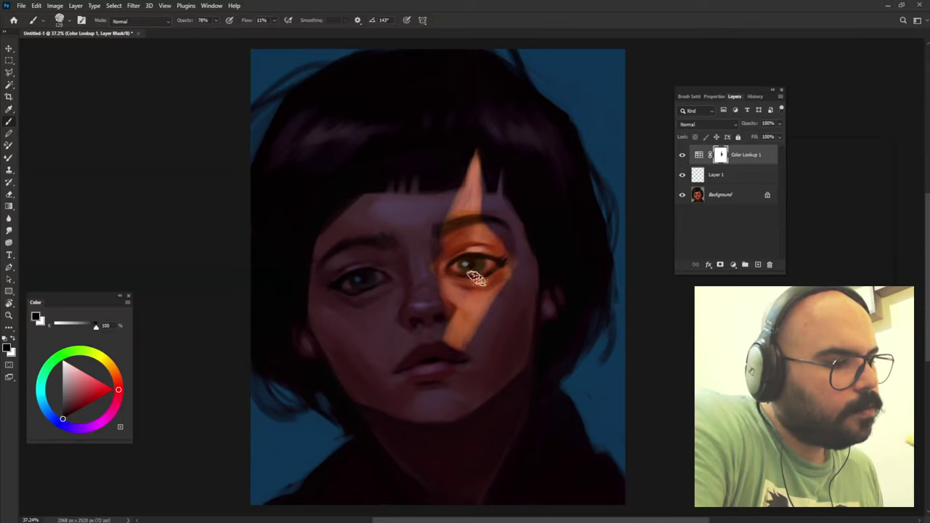
drag(451, 339, 447, 373)
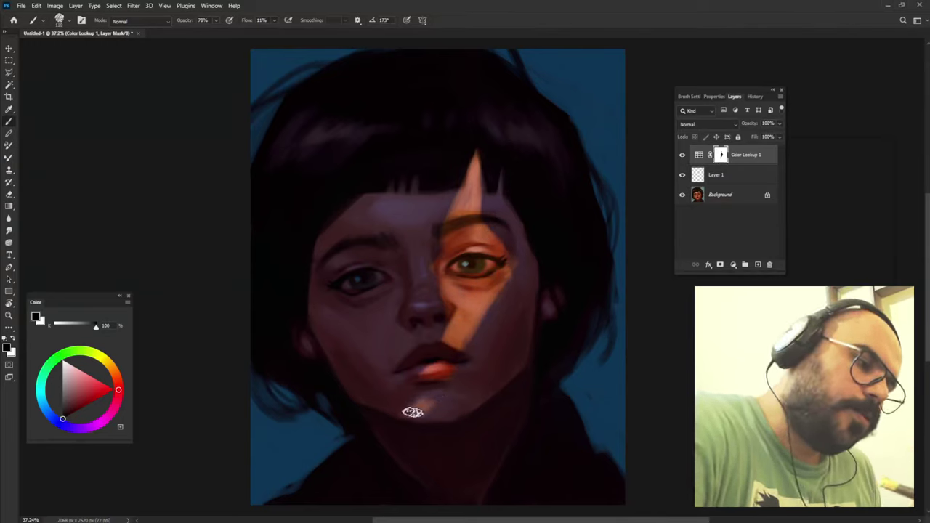
mouse_move(412, 412)
mouse_down()
mouse_move(426, 409)
mouse_move(420, 420)
mouse_up()
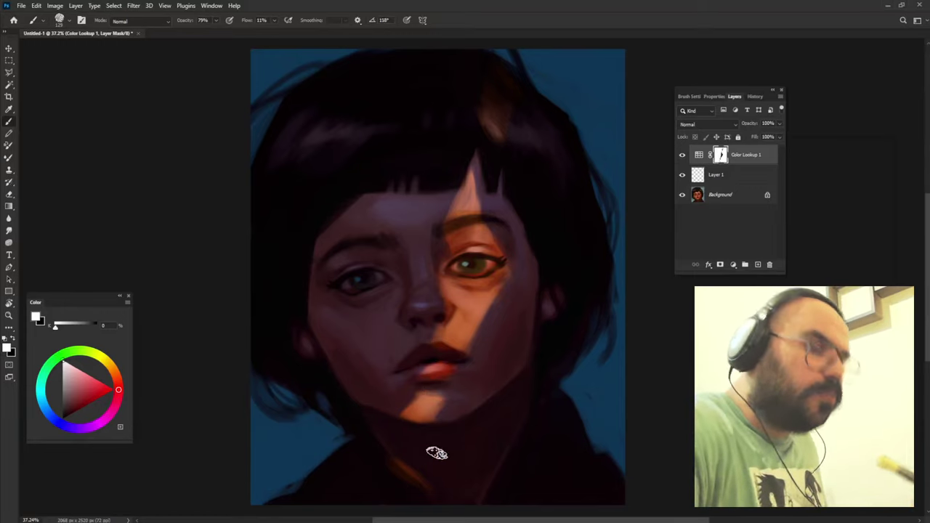
key(shift+Right)
key(shift+Right)
key(shift+Right)
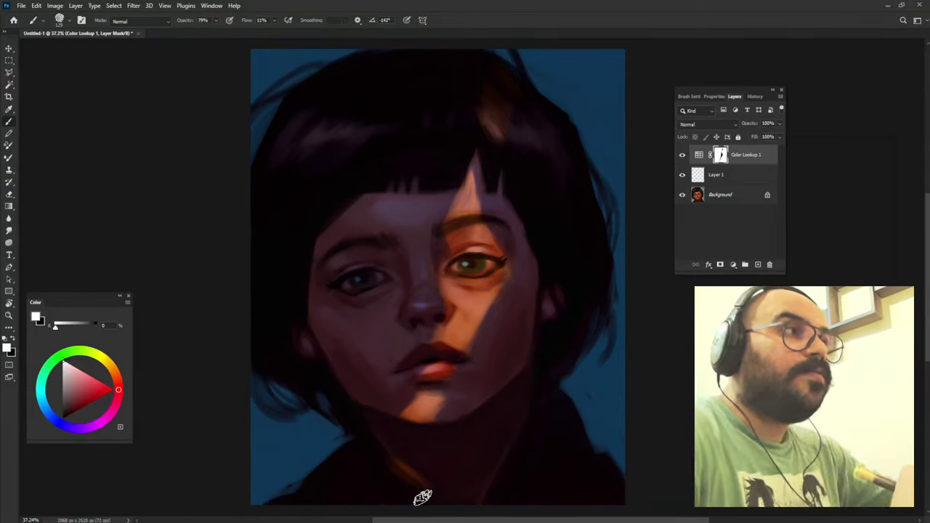